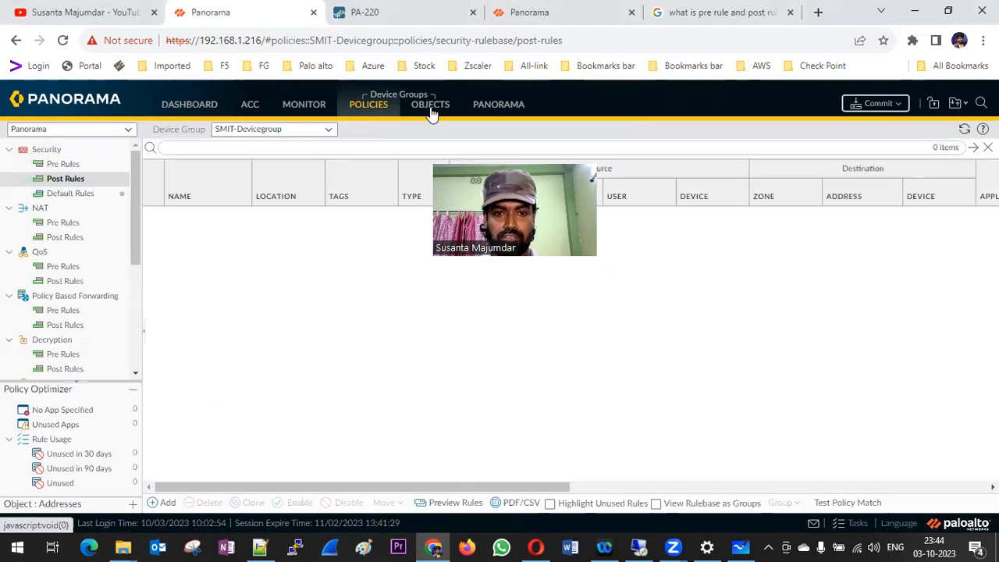
# Open the list of templates in Panorama's own management settings
pyautogui.click(501, 108)
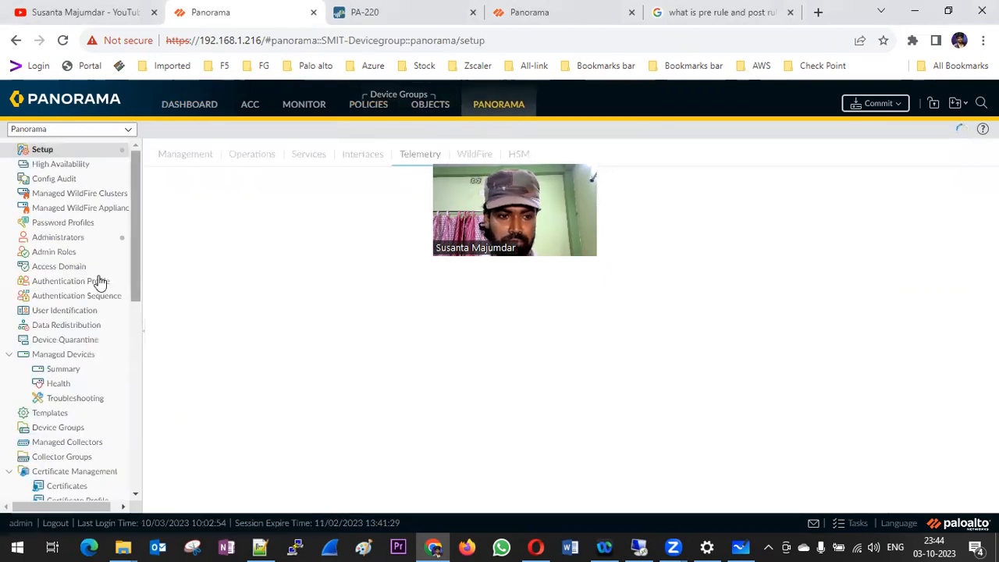
pyautogui.scroll(-4, 98, 281)
pyautogui.scroll(1, 117, 304)
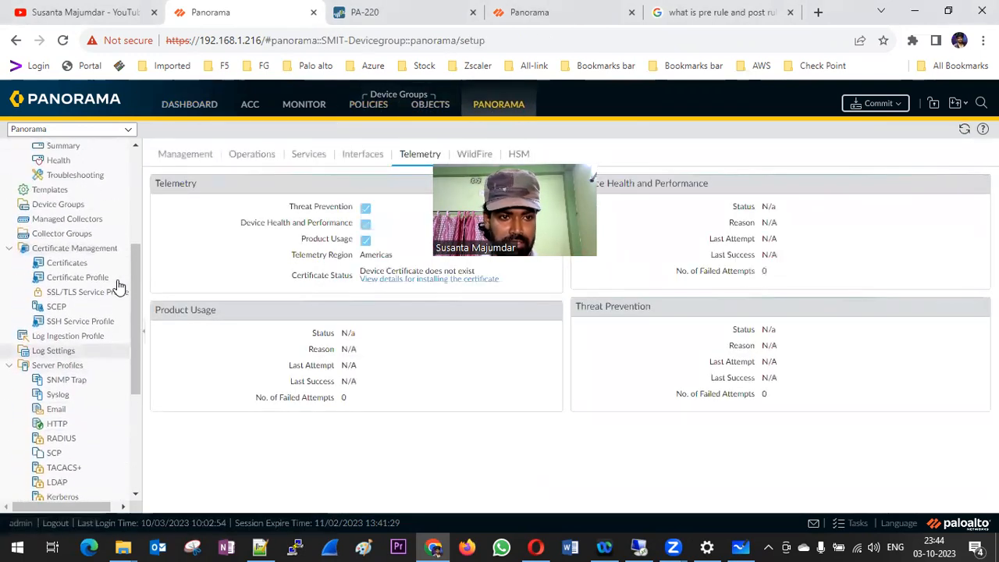
pyautogui.click(65, 195)
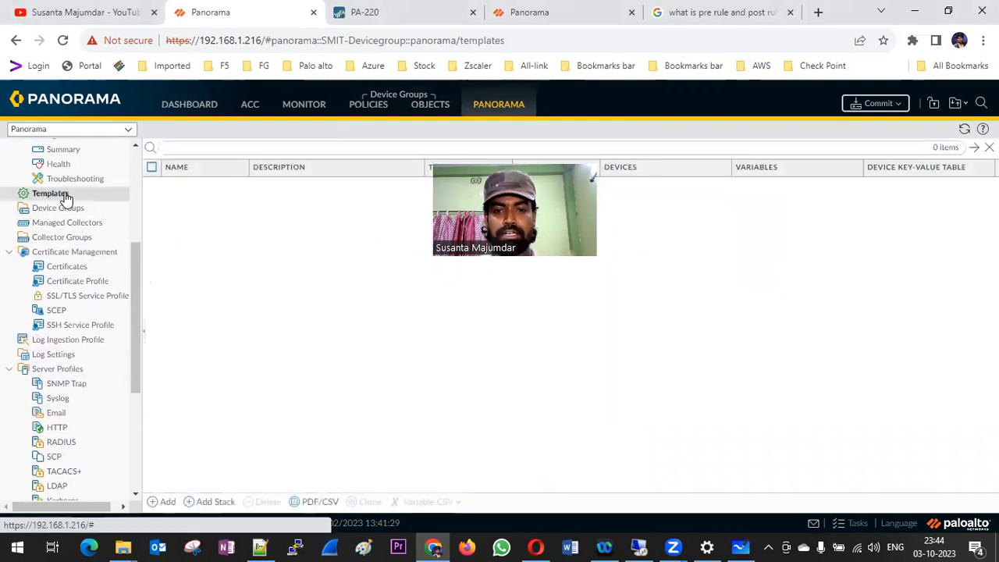
pyautogui.click(386, 16)
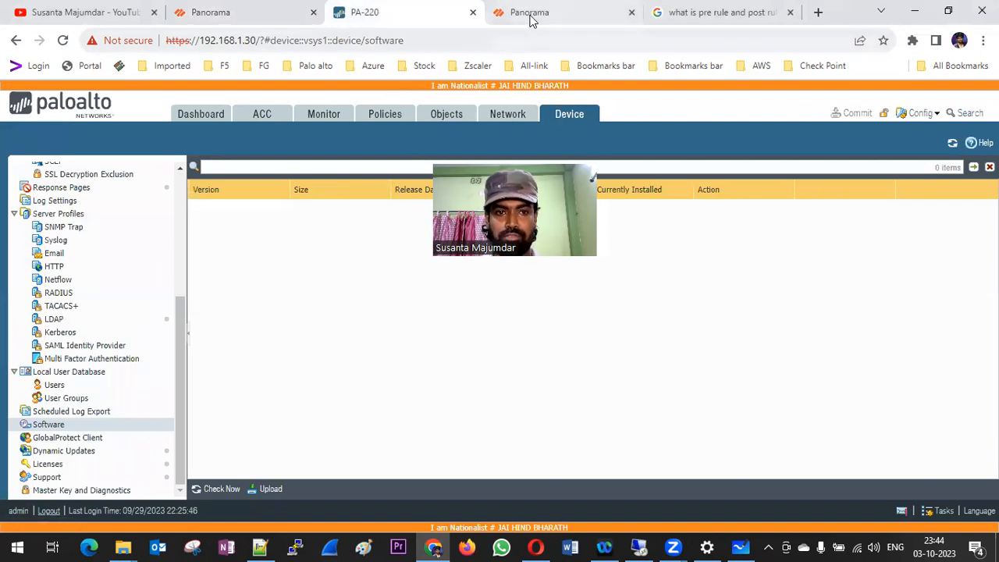
pyautogui.click(231, 17)
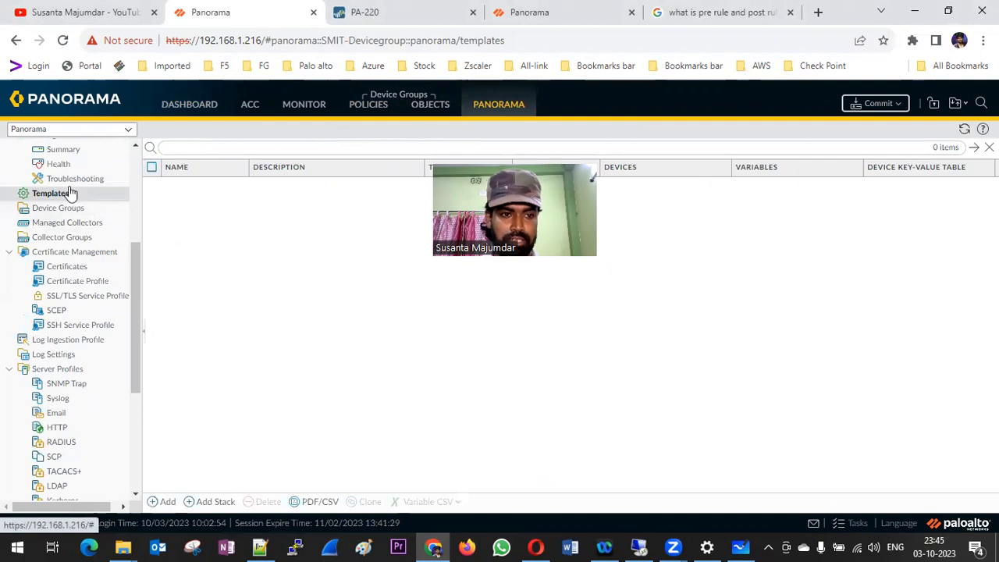
pyautogui.click(61, 209)
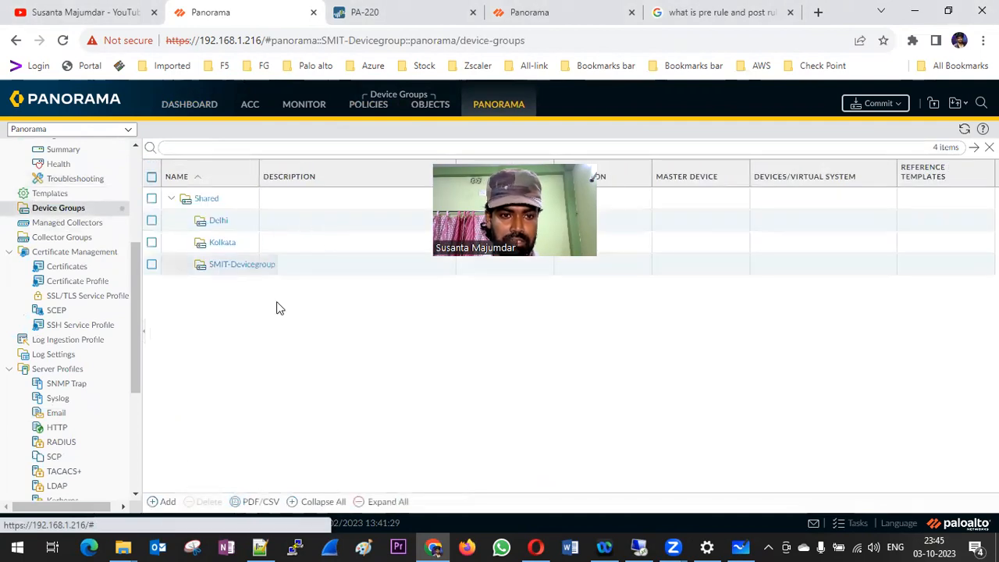
pyautogui.click(51, 195)
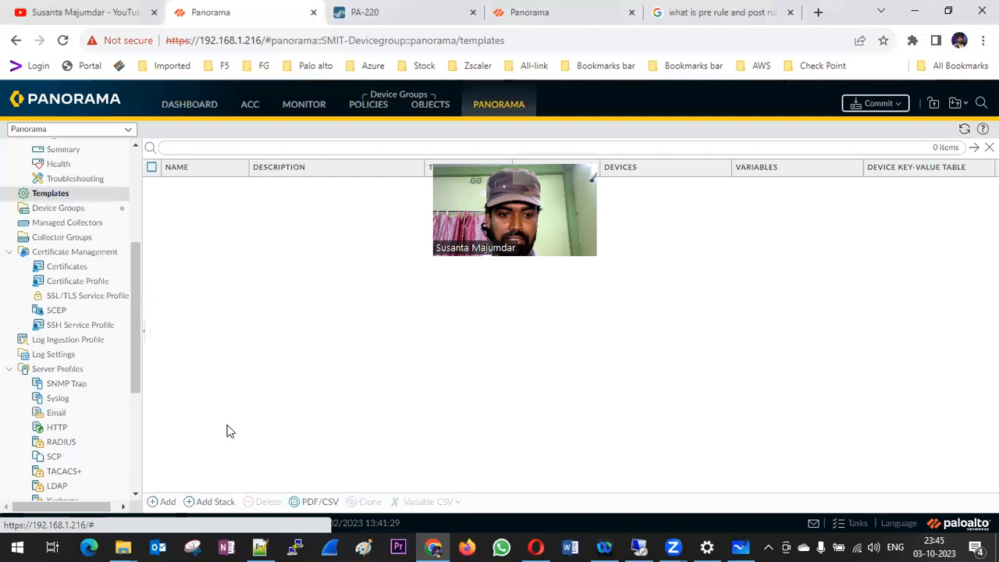
# Create a template named SMIT-Template with the description "Kolkata,Delhi"
pyautogui.click(166, 502)
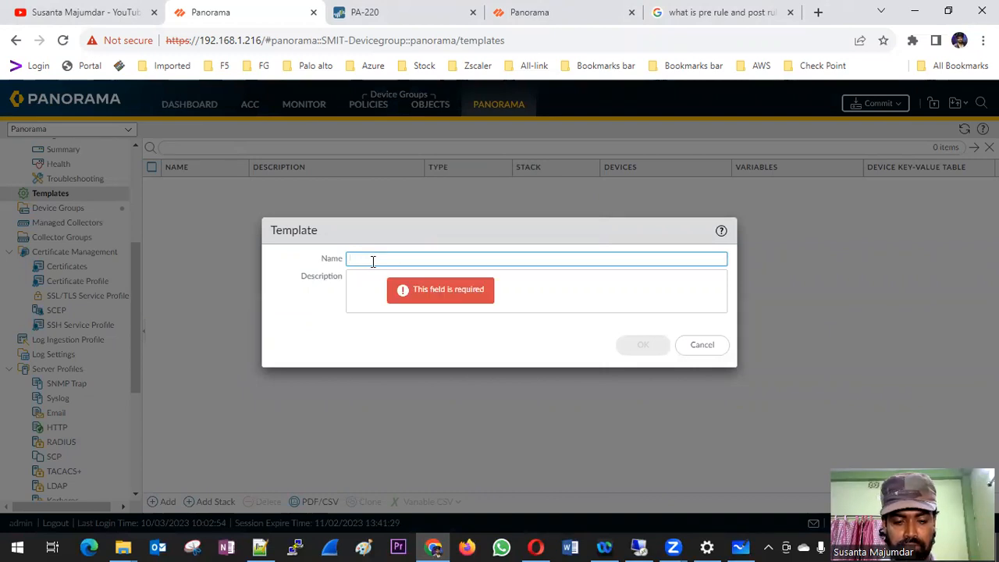
pyautogui.write('SMIT-Template')
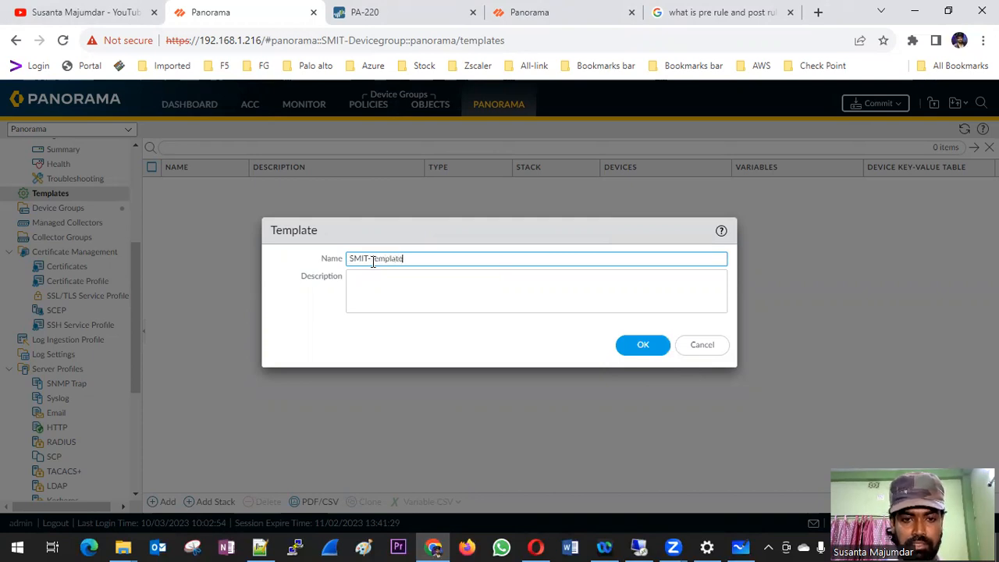
pyautogui.click(395, 286)
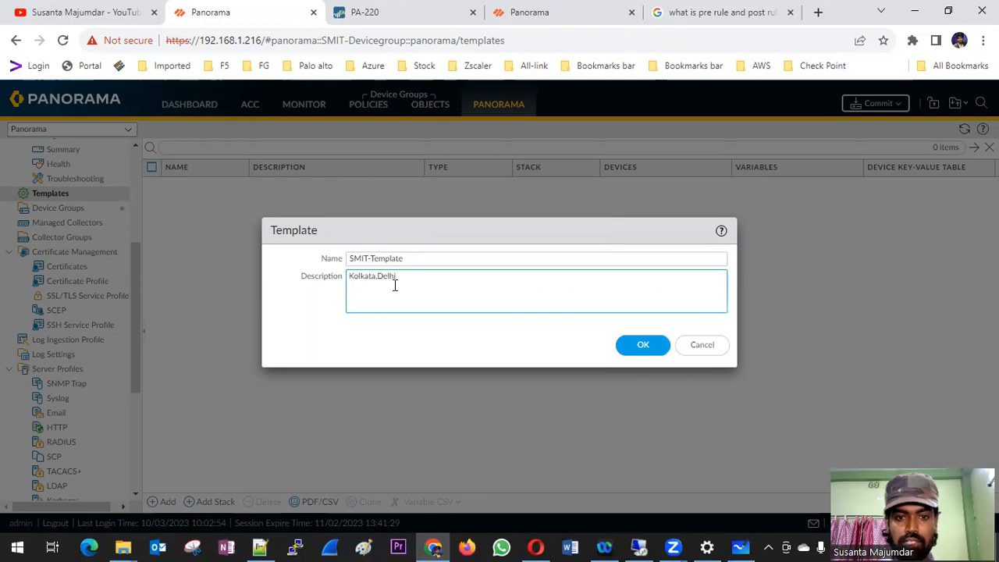
pyautogui.click(642, 345)
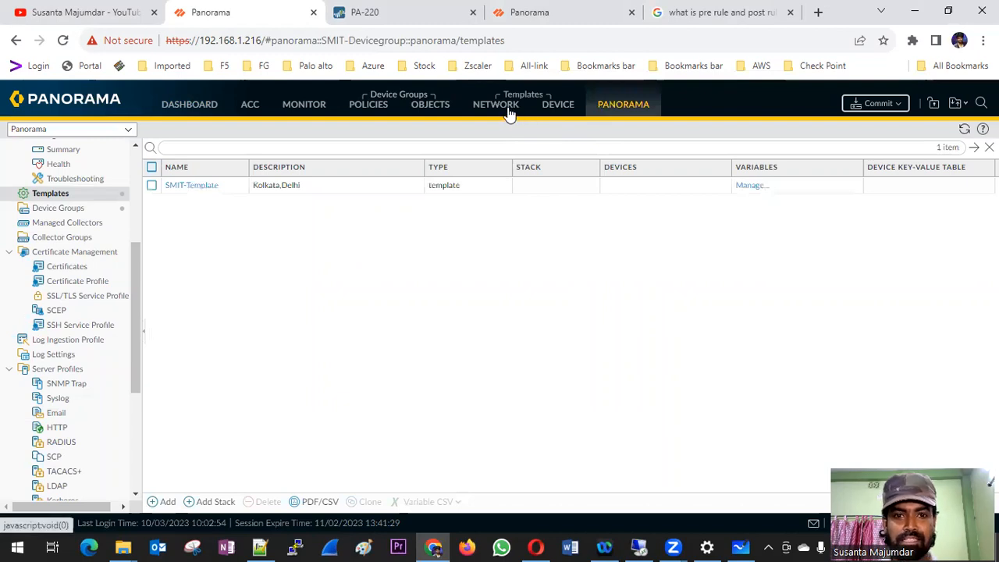
# Commit the admin's changes to Panorama, including the Delhi device group, SMIT-Template and shared-object, and close the commit status
pyautogui.click(434, 19)
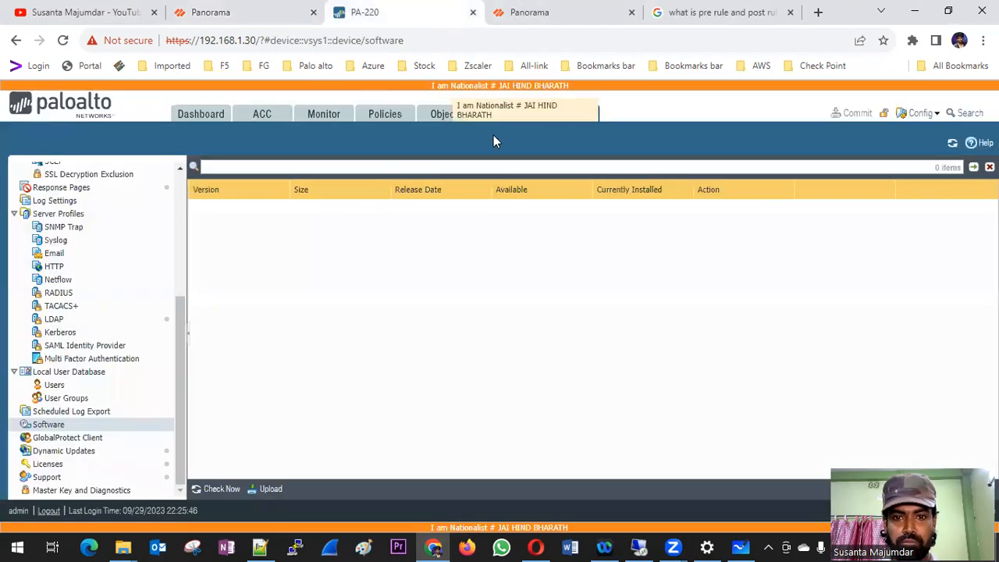
pyautogui.click(225, 18)
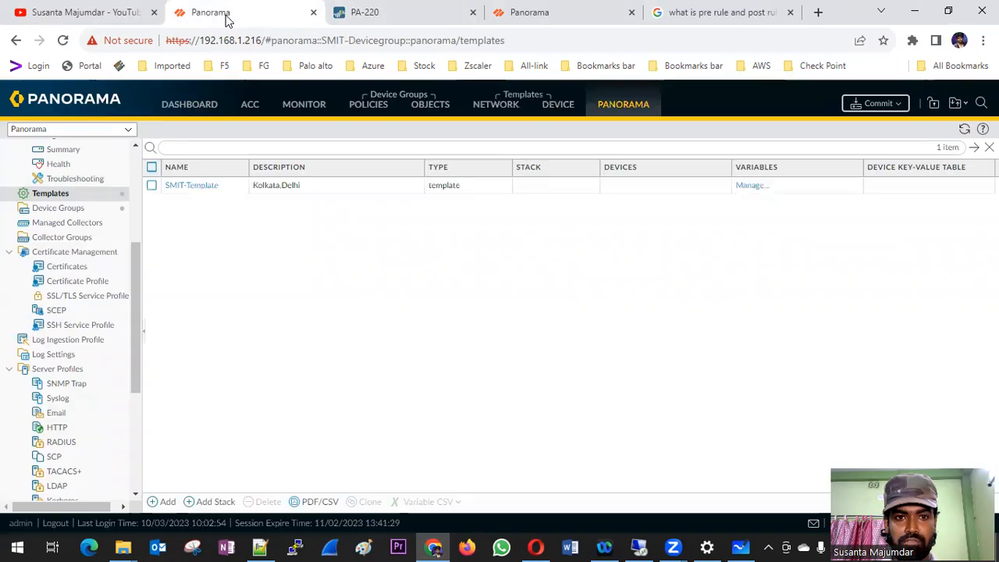
pyautogui.click(878, 103)
pyautogui.click(874, 125)
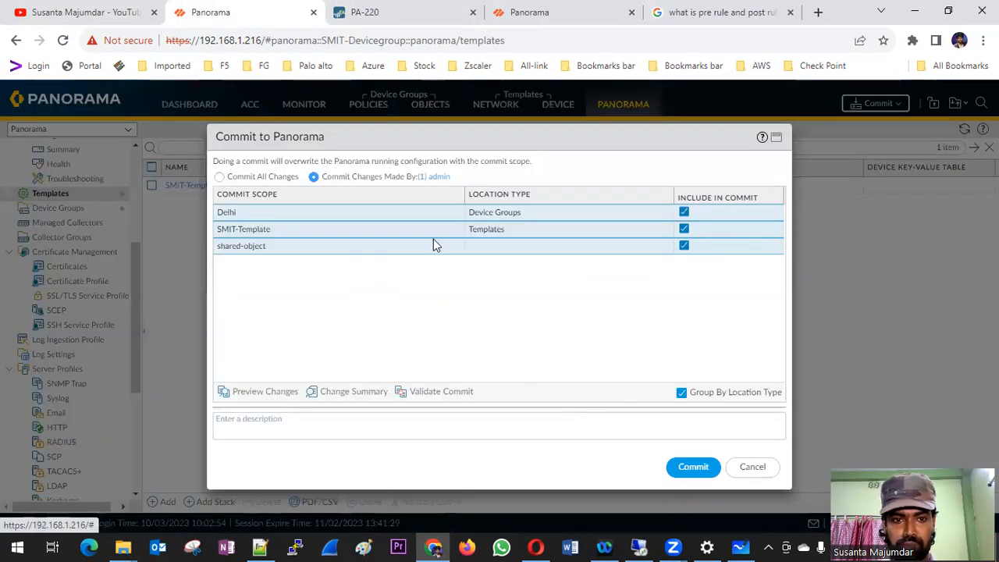
pyautogui.click(688, 468)
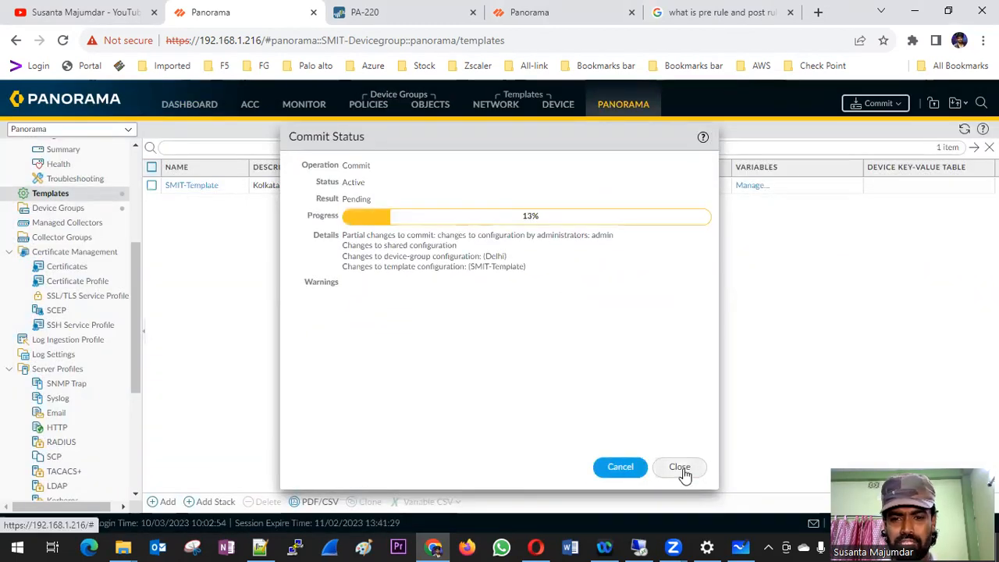
pyautogui.click(679, 469)
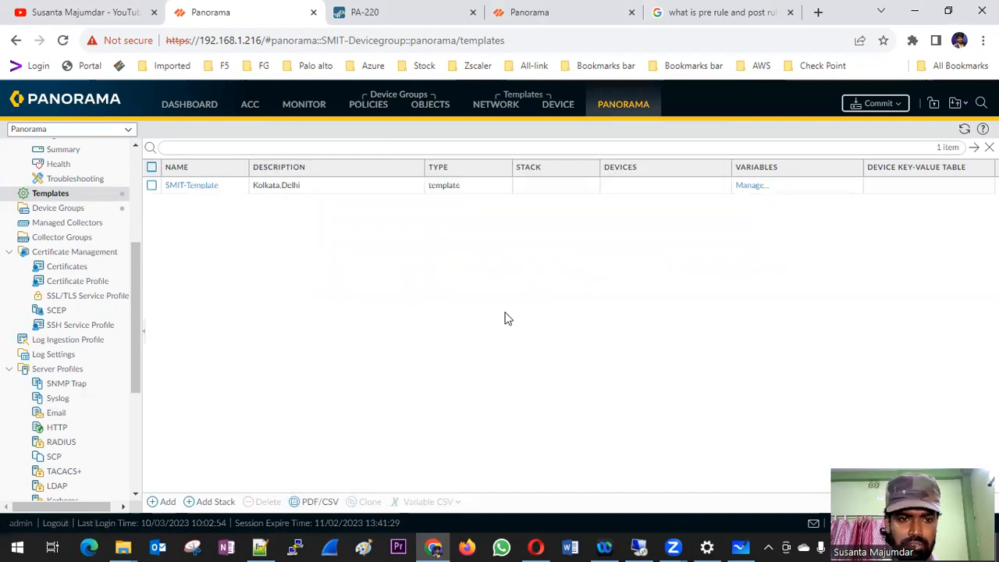
# Review the template-based Network and Device sections and the device-group-based Policies and Objects sections
pyautogui.click(514, 114)
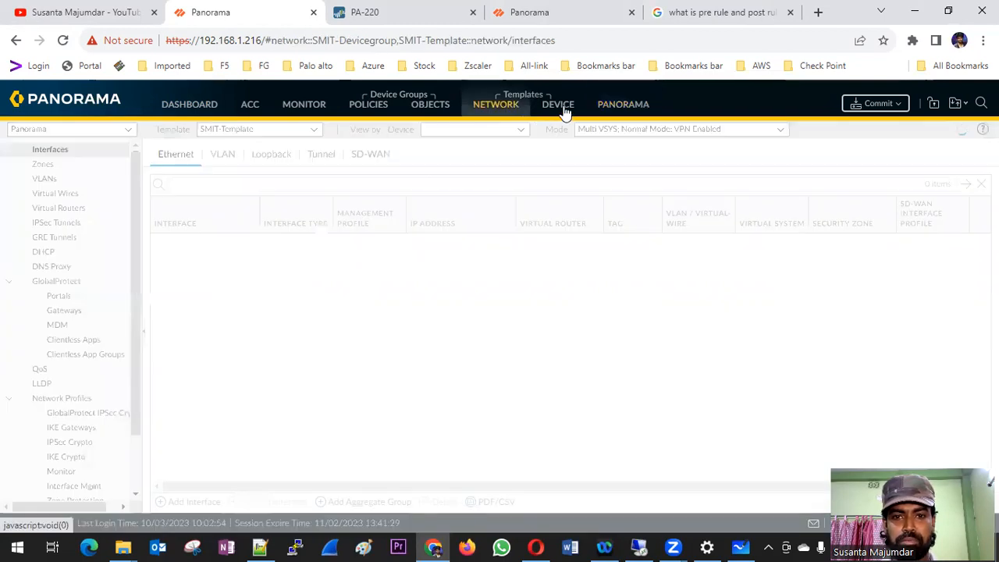
pyautogui.click(559, 106)
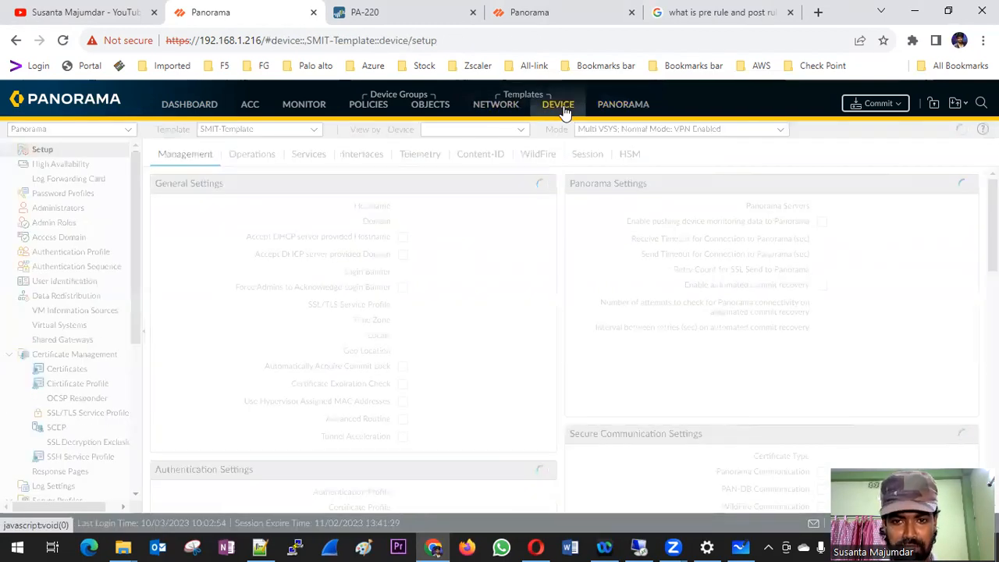
pyautogui.click(505, 113)
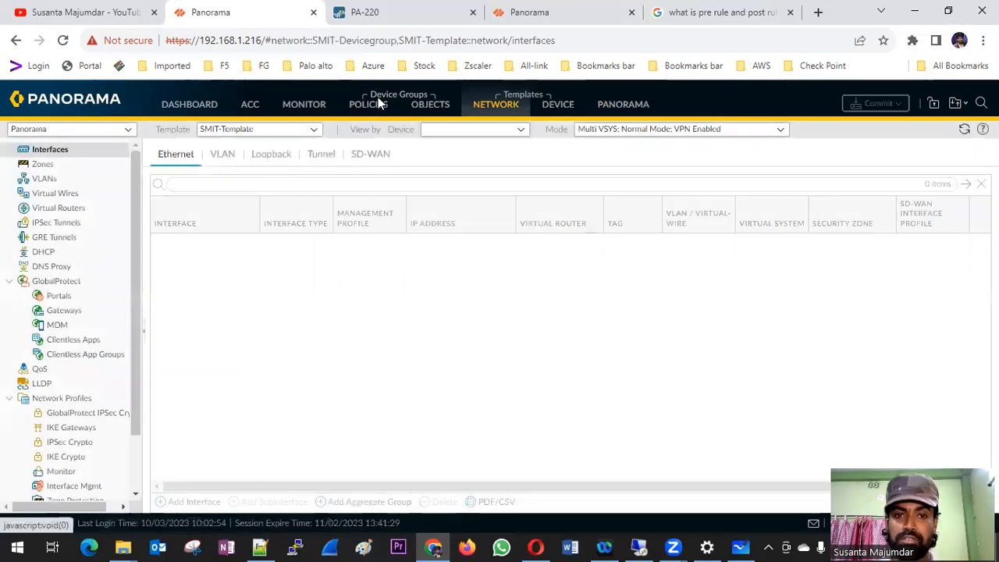
pyautogui.click(379, 105)
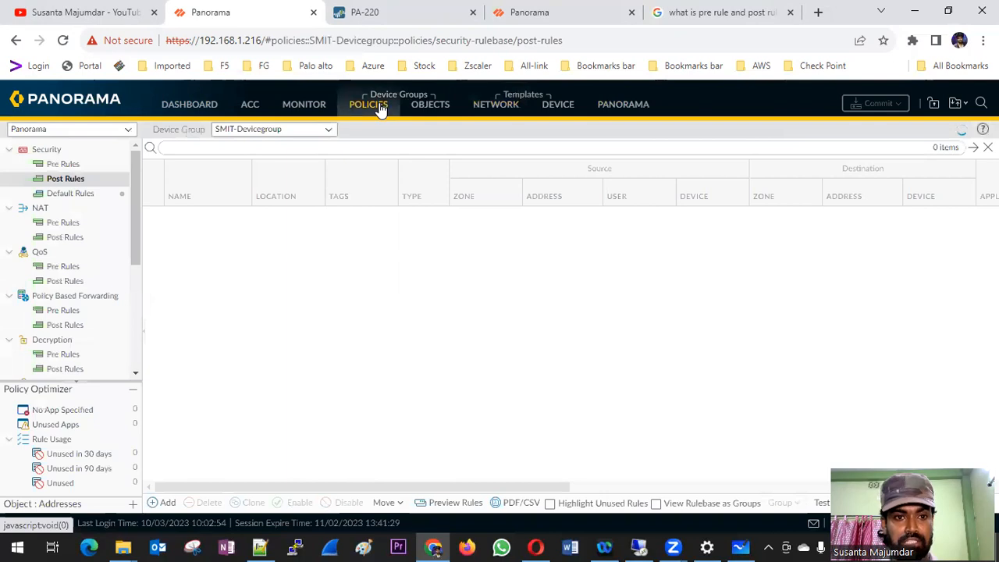
pyautogui.click(433, 108)
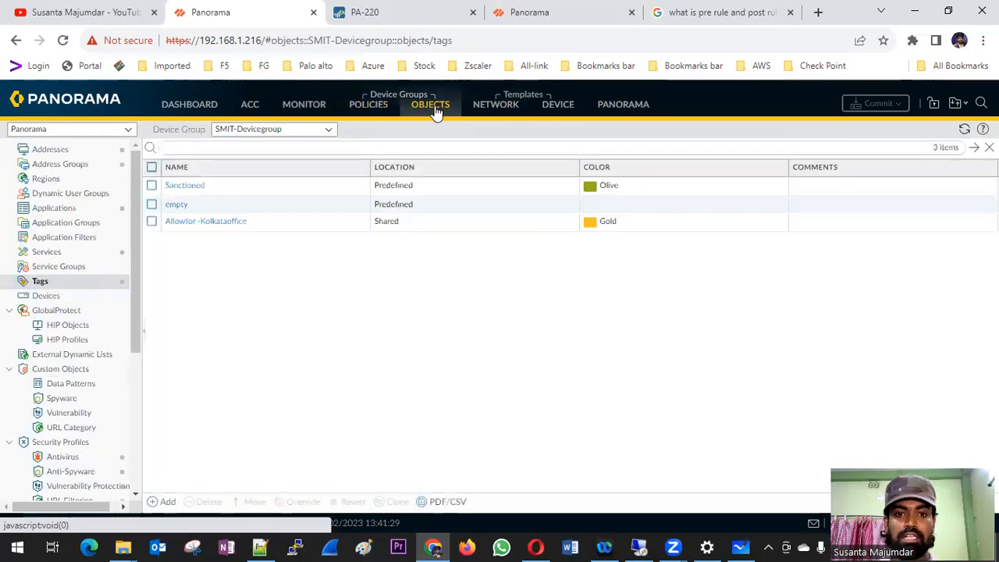
pyautogui.click(375, 109)
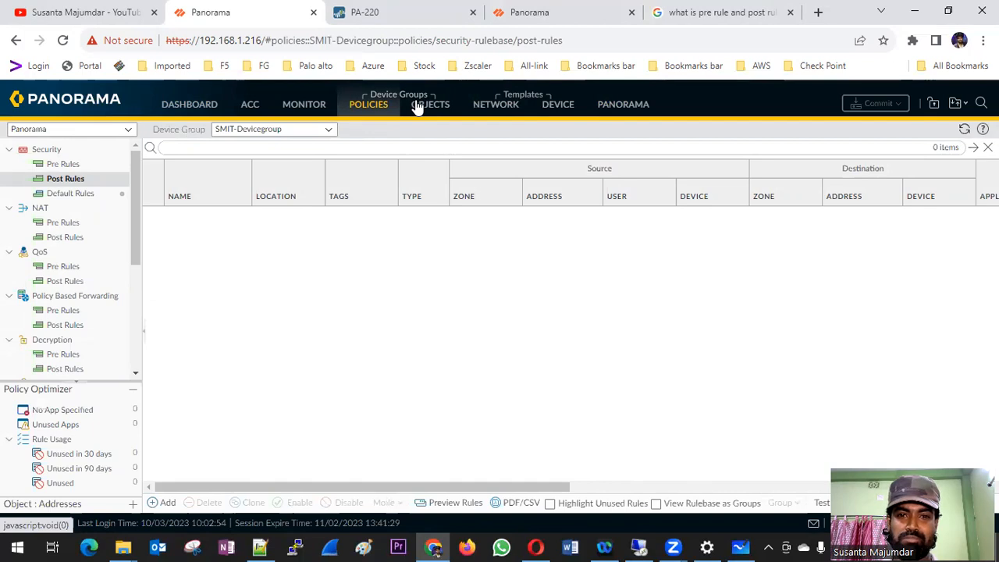
pyautogui.click(417, 108)
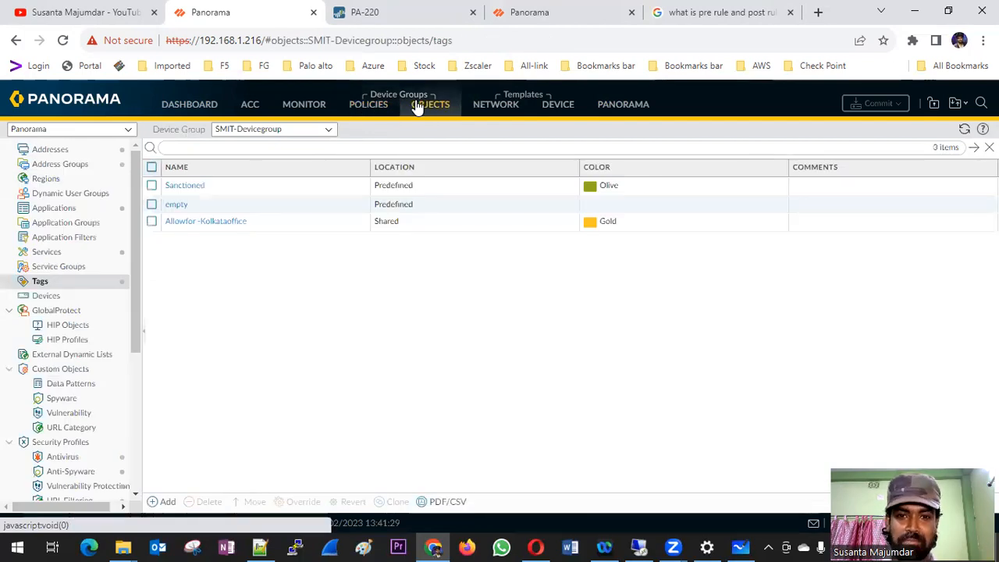
# Examine the network settings of SMIT-Template, checking the available templates, the Ethernet interfaces and the zones
pyautogui.click(512, 108)
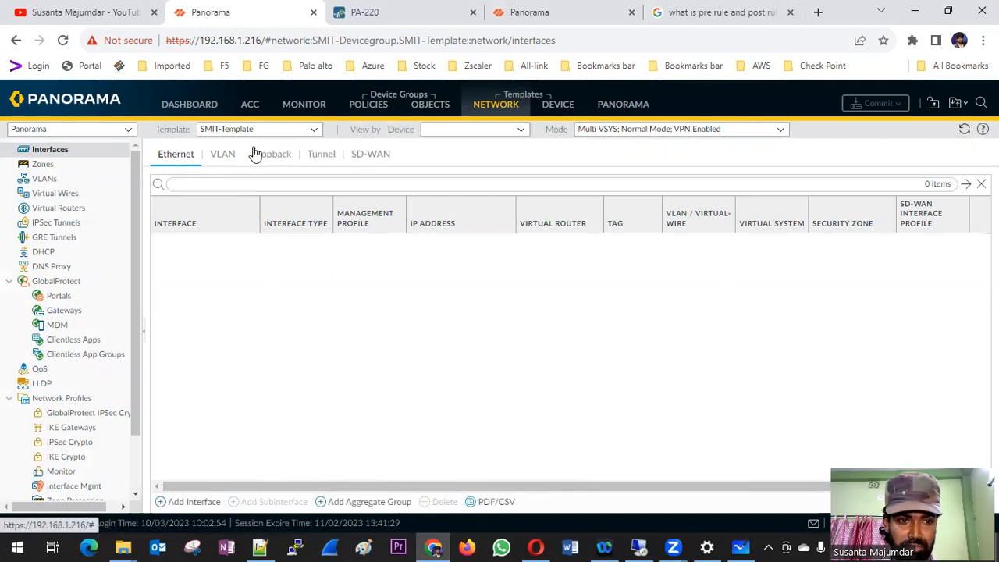
pyautogui.click(311, 130)
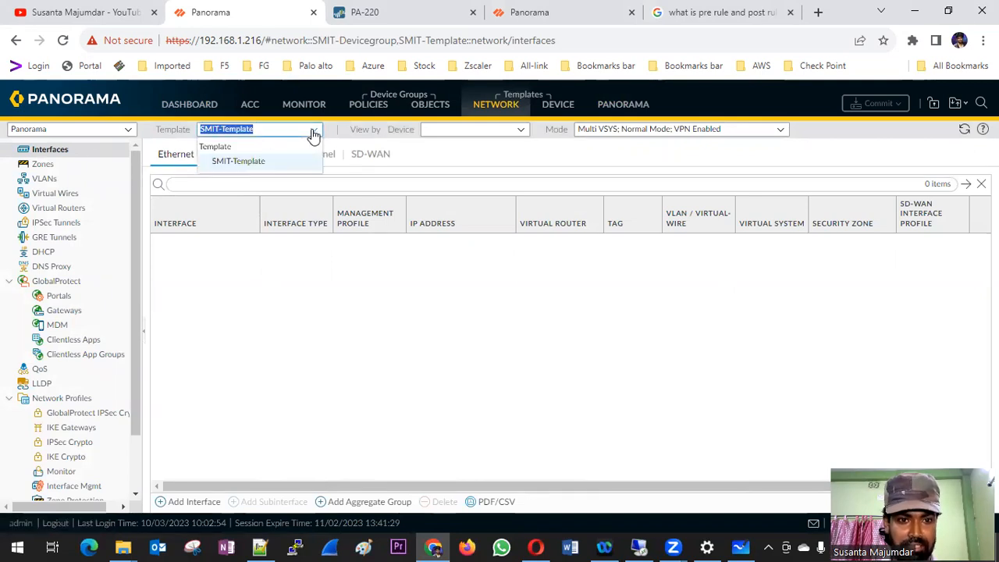
pyautogui.click(311, 129)
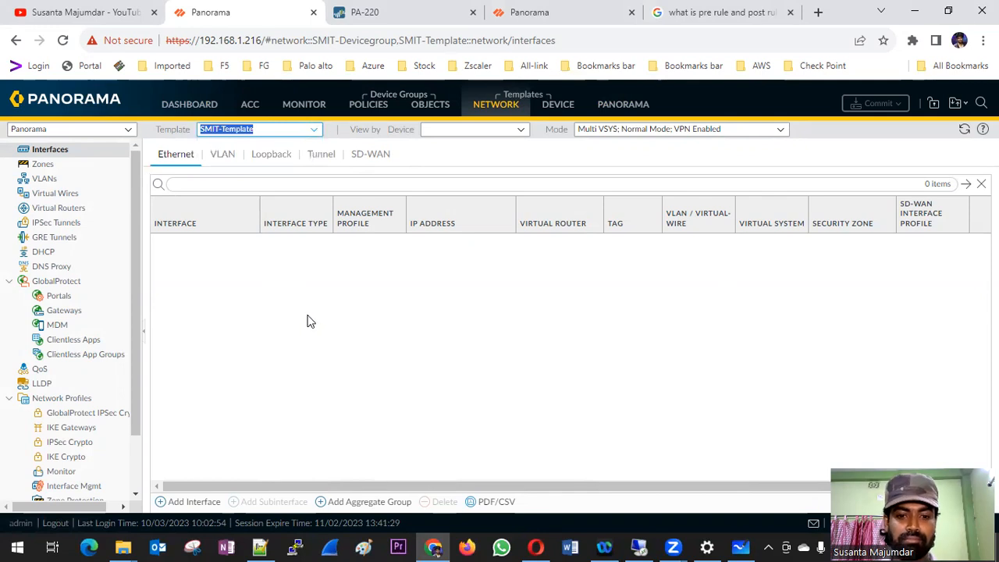
pyautogui.click(43, 164)
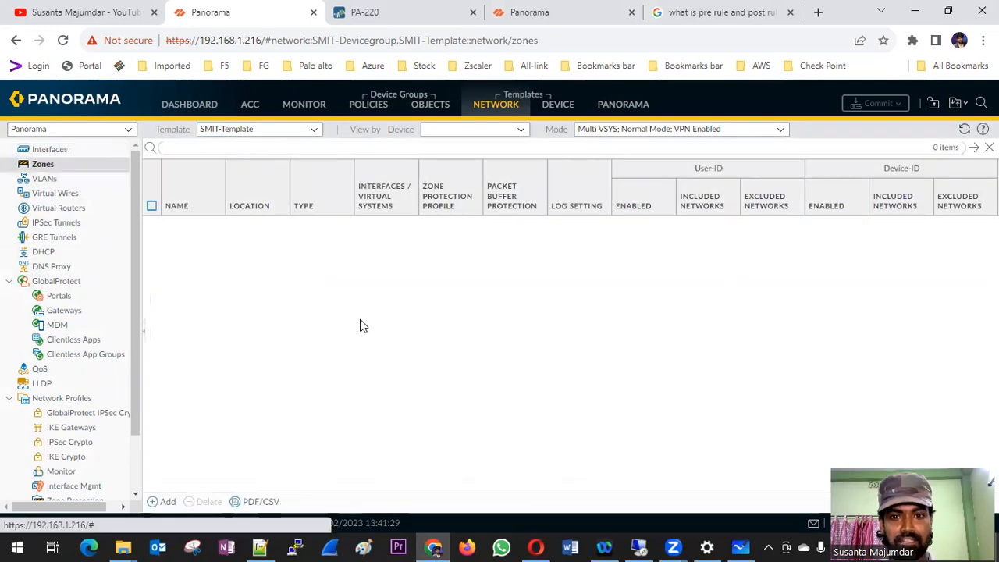
# Compare the PA-220 firewall's network configuration categories with those offered for SMIT-Template in Panorama
pyautogui.click(331, 15)
pyautogui.click(521, 117)
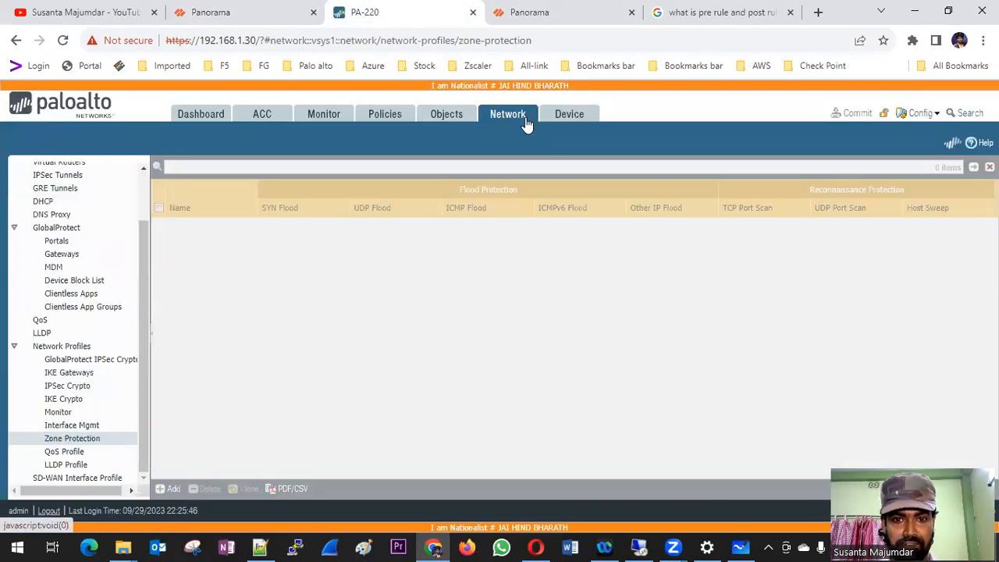
pyautogui.scroll(3, 59, 178)
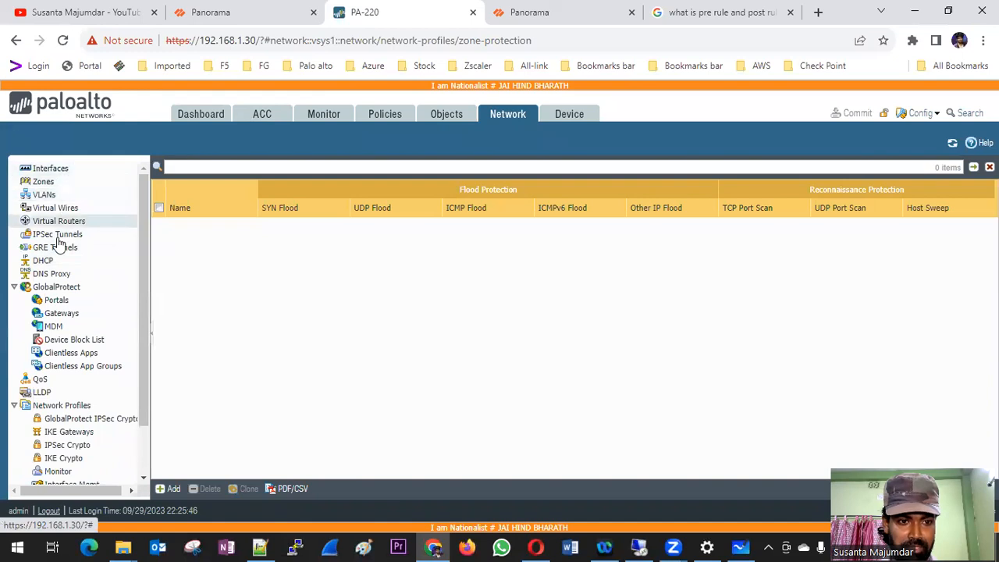
pyautogui.click(277, 20)
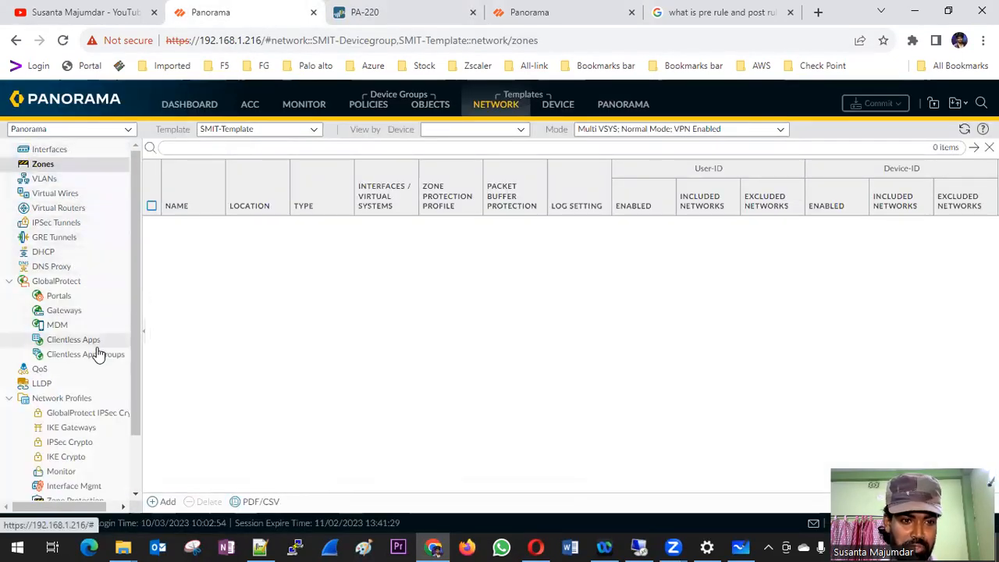
pyautogui.scroll(-2, 97, 355)
pyautogui.scroll(2, 96, 351)
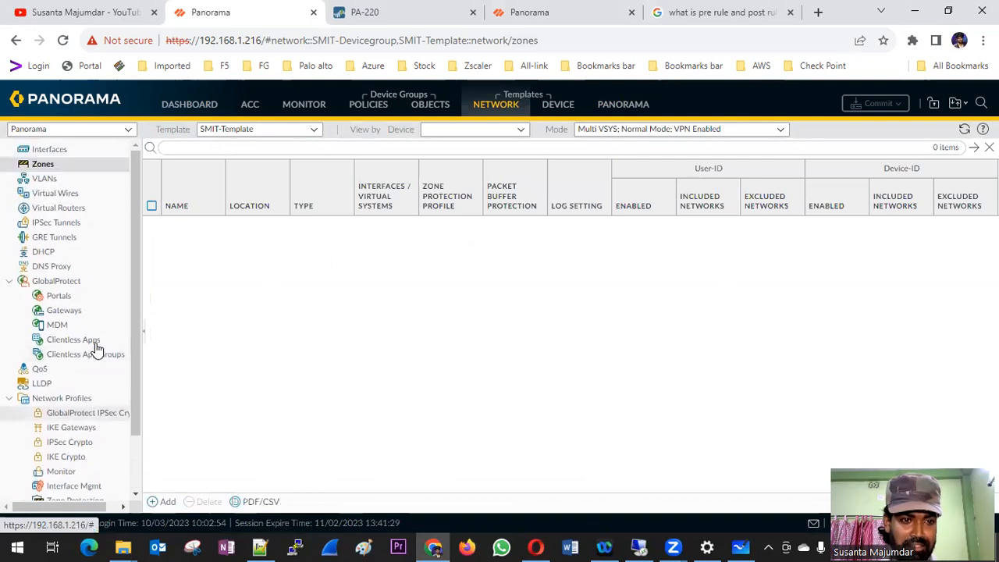
pyautogui.click(66, 150)
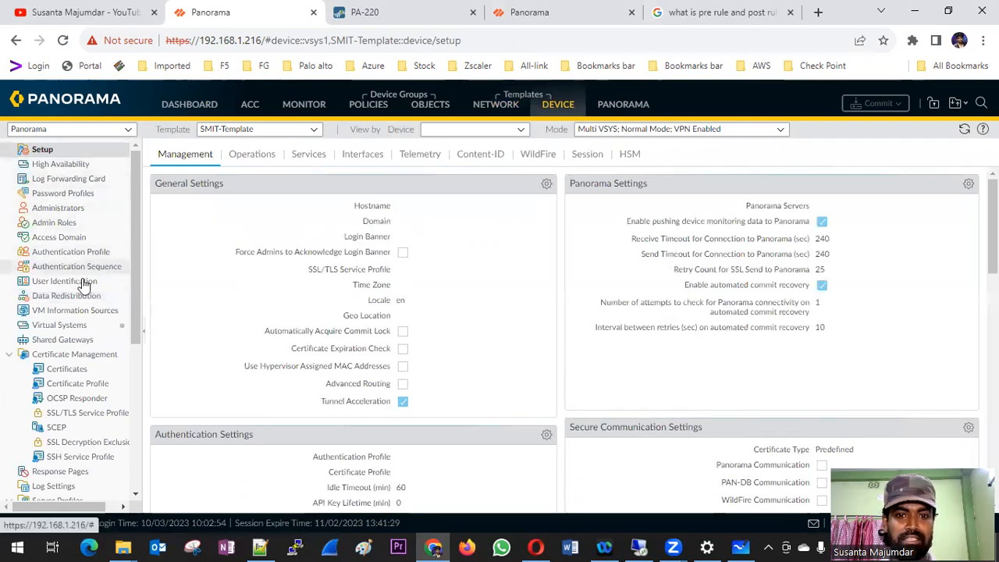
pyautogui.click(273, 158)
pyautogui.click(297, 160)
pyautogui.click(367, 160)
pyautogui.click(441, 158)
pyautogui.click(478, 156)
pyautogui.click(585, 156)
# Compare the PA-220 firewall's device configuration categories with the template's, and return to Panorama
pyautogui.click(428, 22)
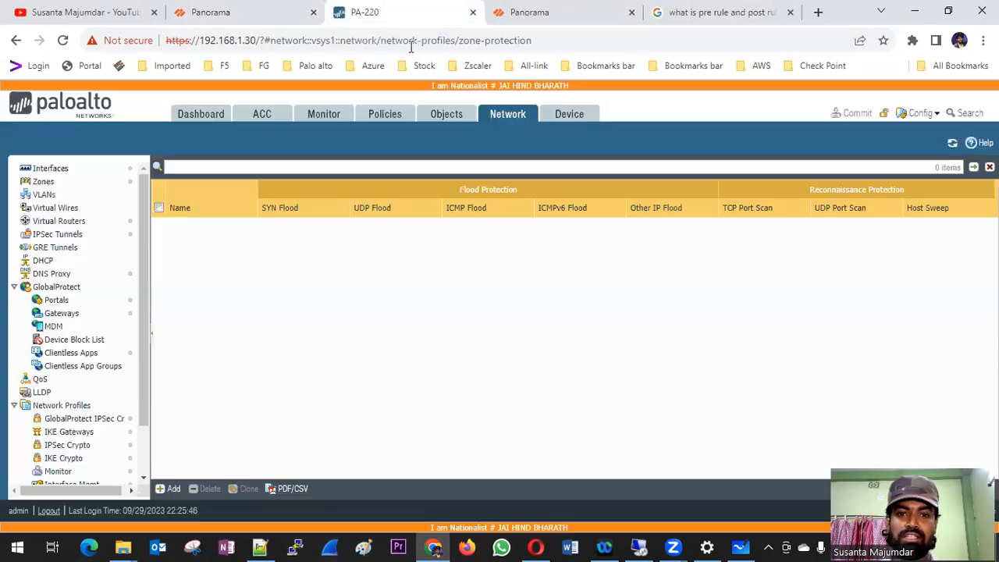
pyautogui.click(556, 119)
pyautogui.scroll(5, 104, 229)
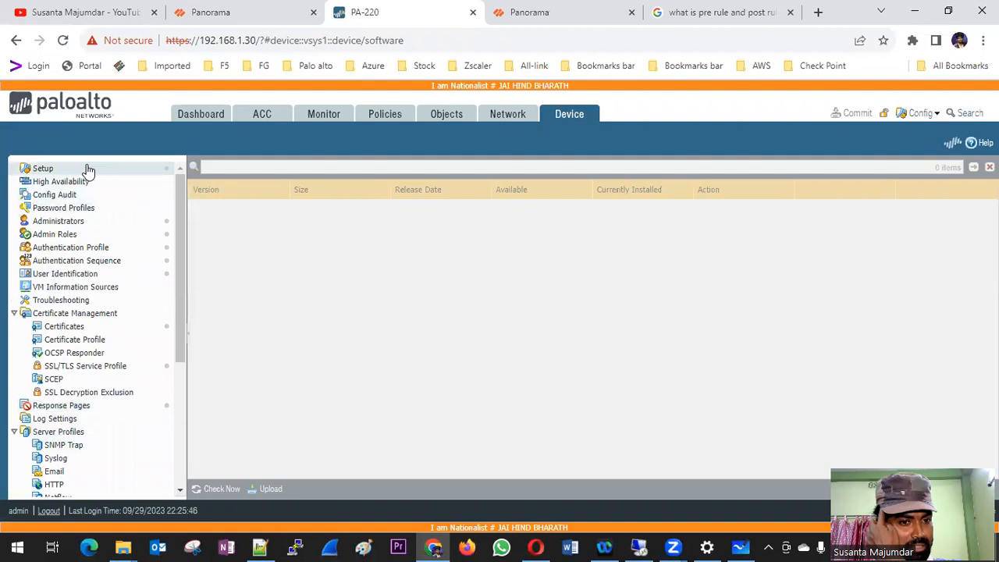
pyautogui.click(239, 14)
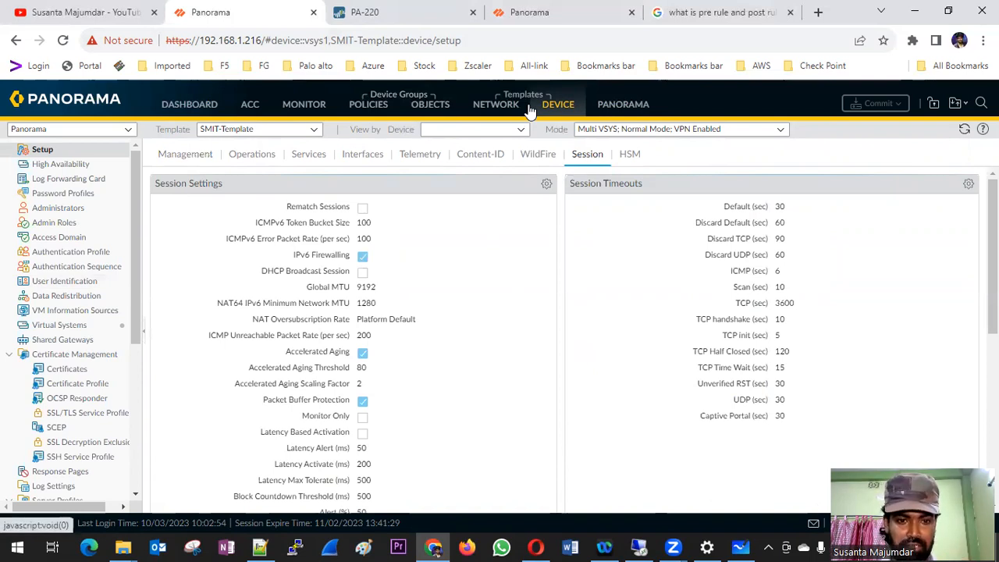
# Review SMIT-Template's Management and Operations setup pages and check which templates are available for selection
pyautogui.click(179, 154)
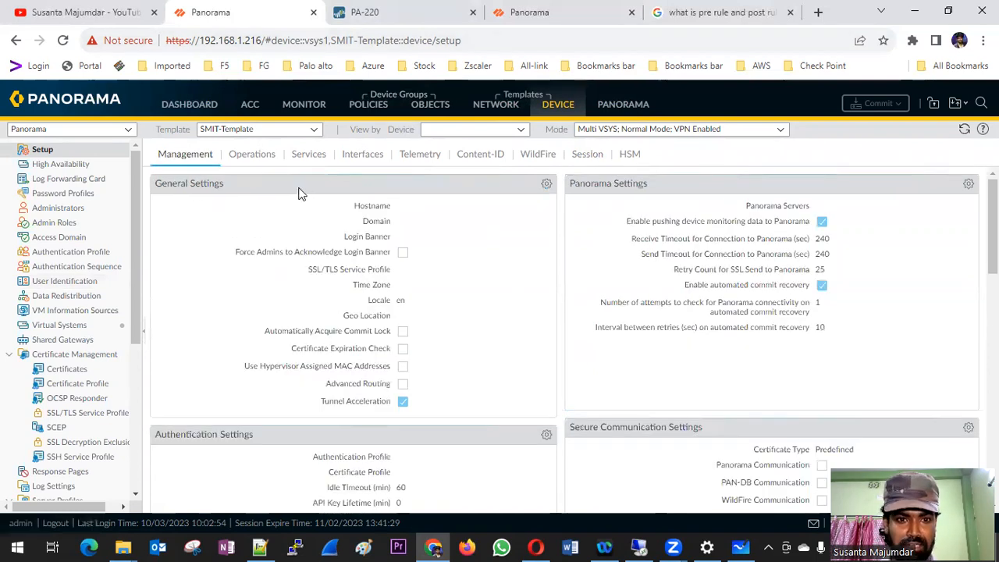
pyautogui.click(260, 161)
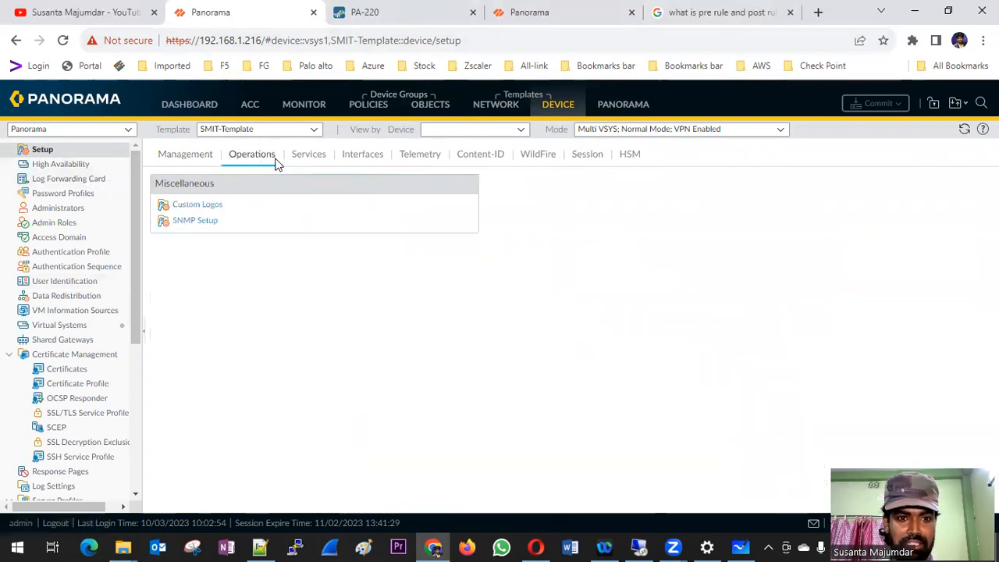
pyautogui.click(201, 158)
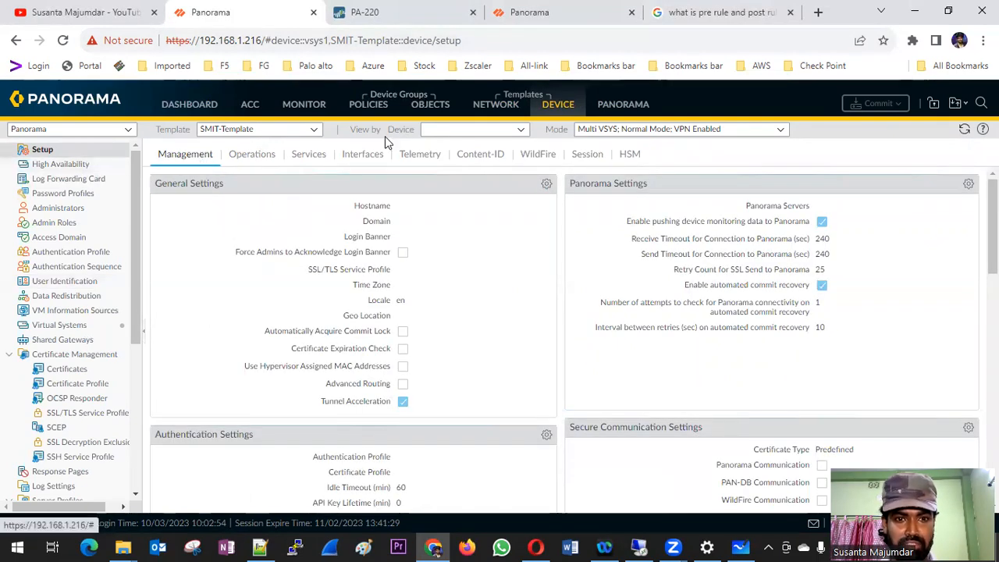
pyautogui.click(317, 131)
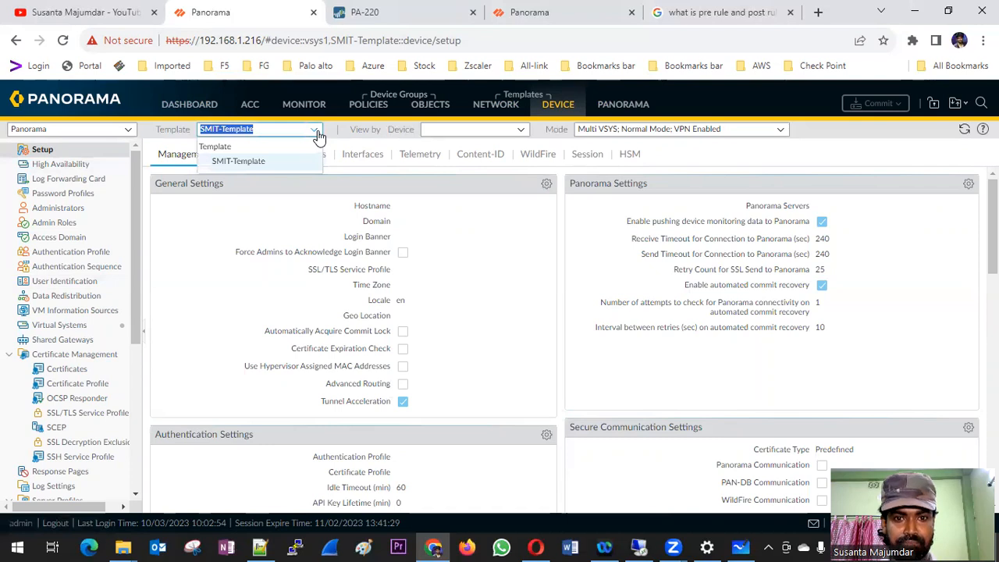
pyautogui.click(317, 133)
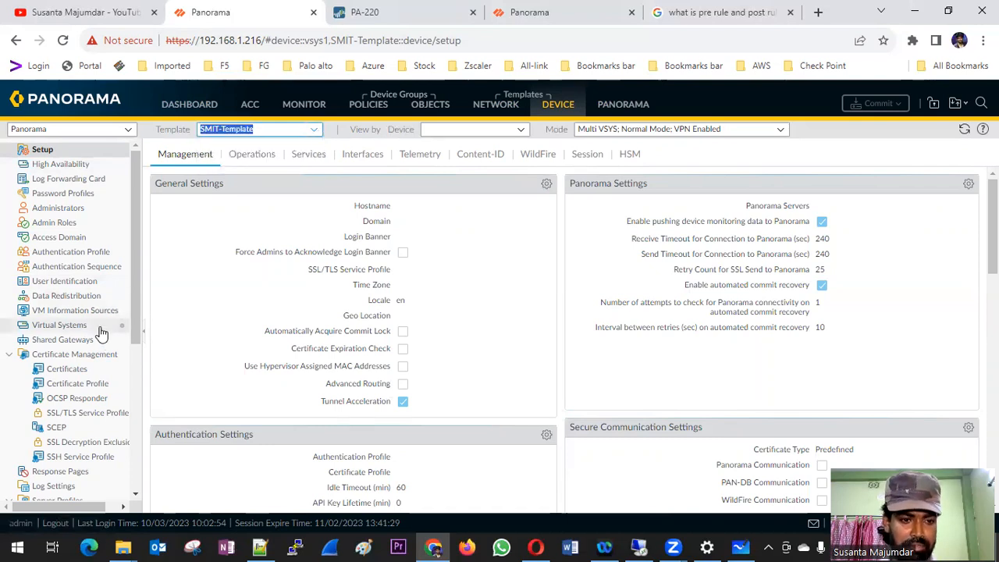
# Go to the list of templates managed by Panorama and bring up the form for a new template stack
pyautogui.click(628, 103)
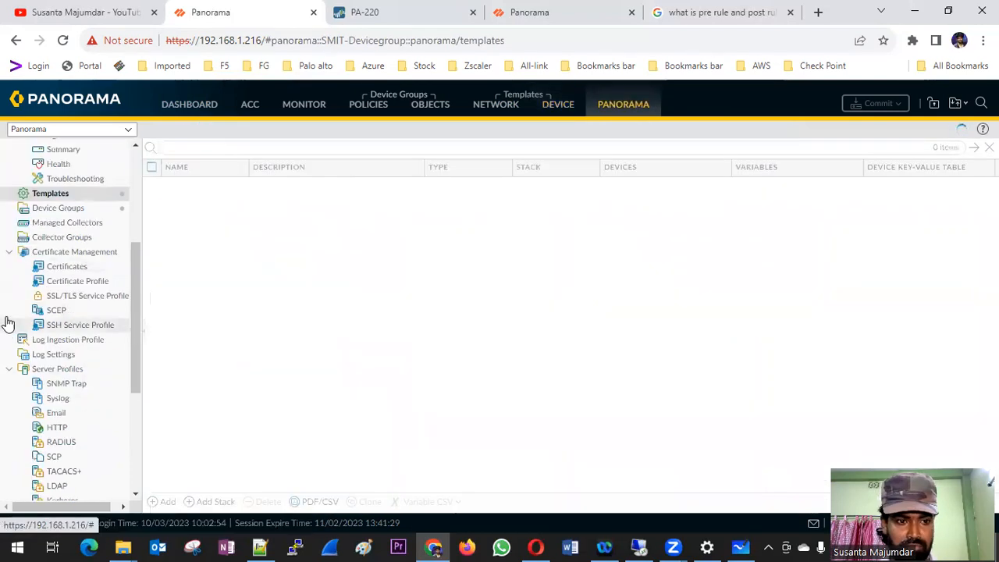
pyautogui.scroll(-3, 61, 293)
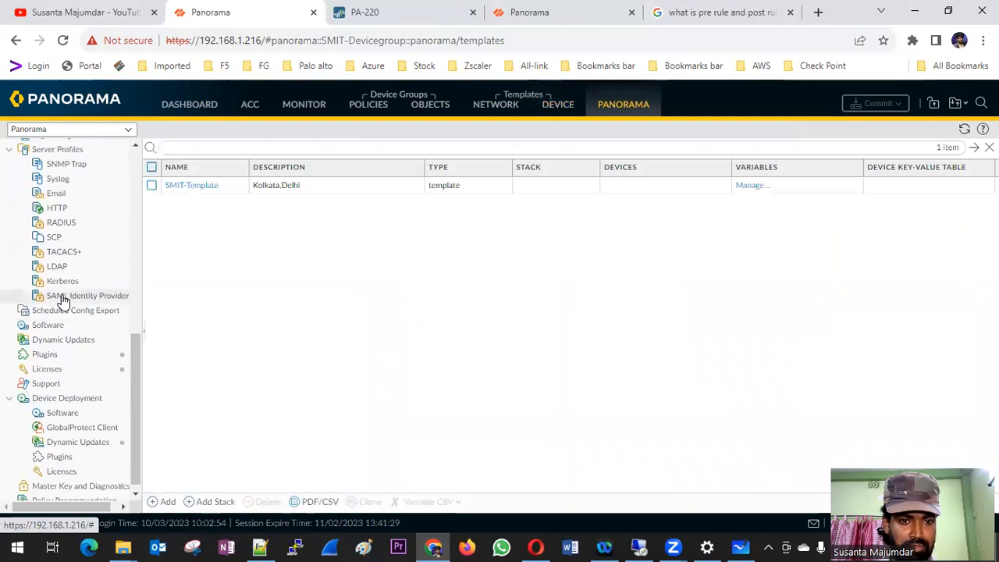
pyautogui.scroll(3, 71, 218)
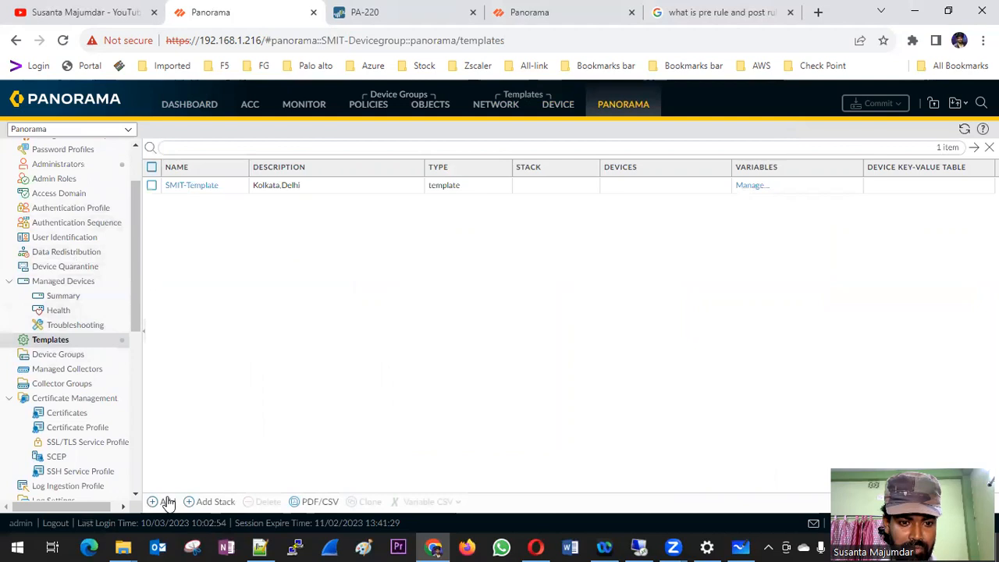
pyautogui.click(208, 503)
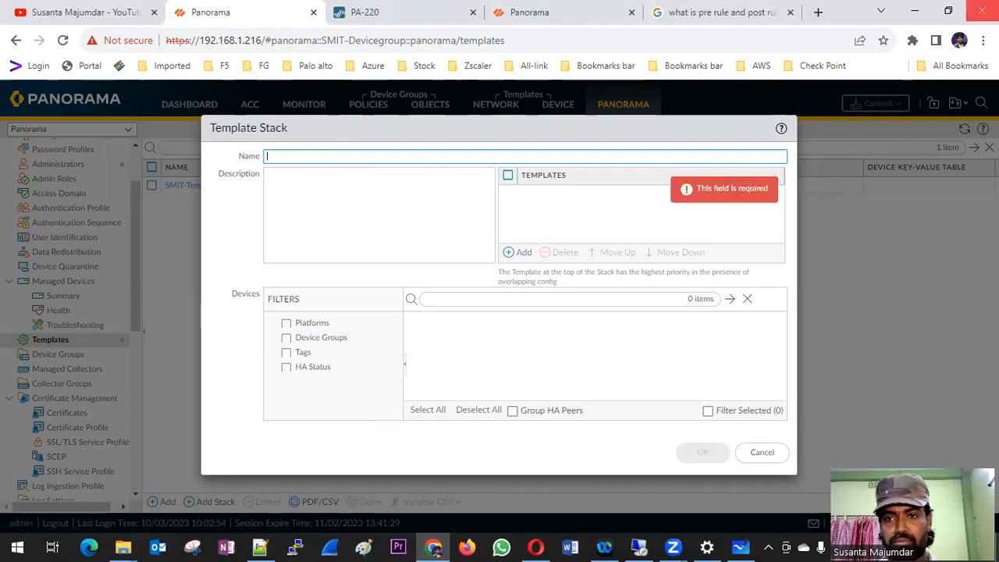
# Search Google for "what is the difference between template and template stack palo alto"
pyautogui.click(726, 12)
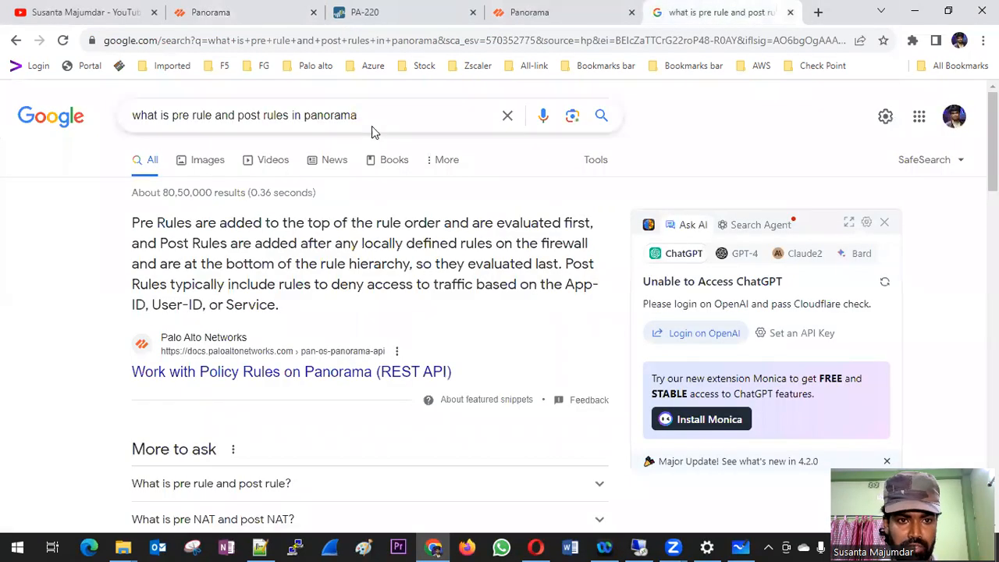
pyautogui.moveTo(379, 115); pyautogui.dragTo(173, 117)
pyautogui.write('the de')
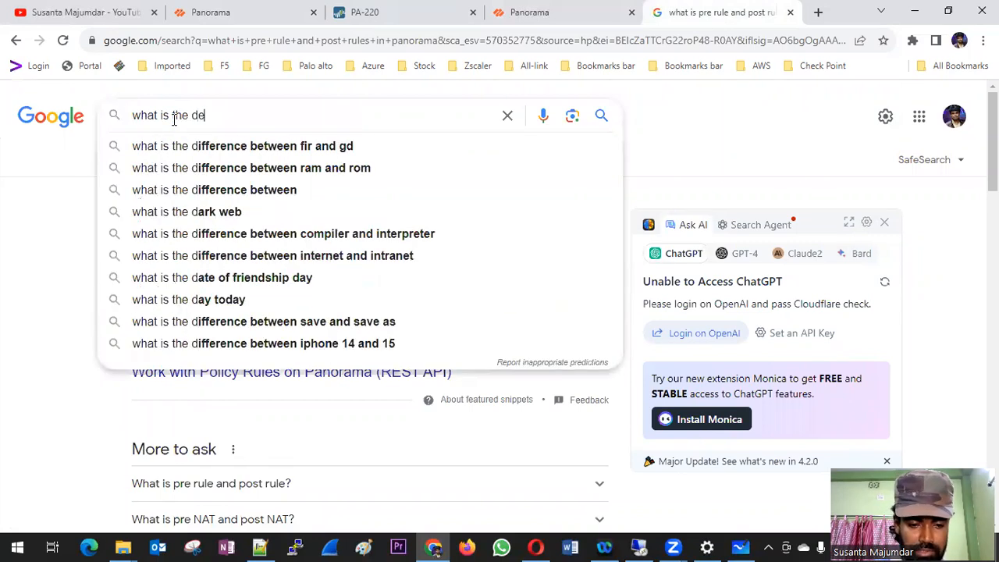
pyautogui.write('ferent')
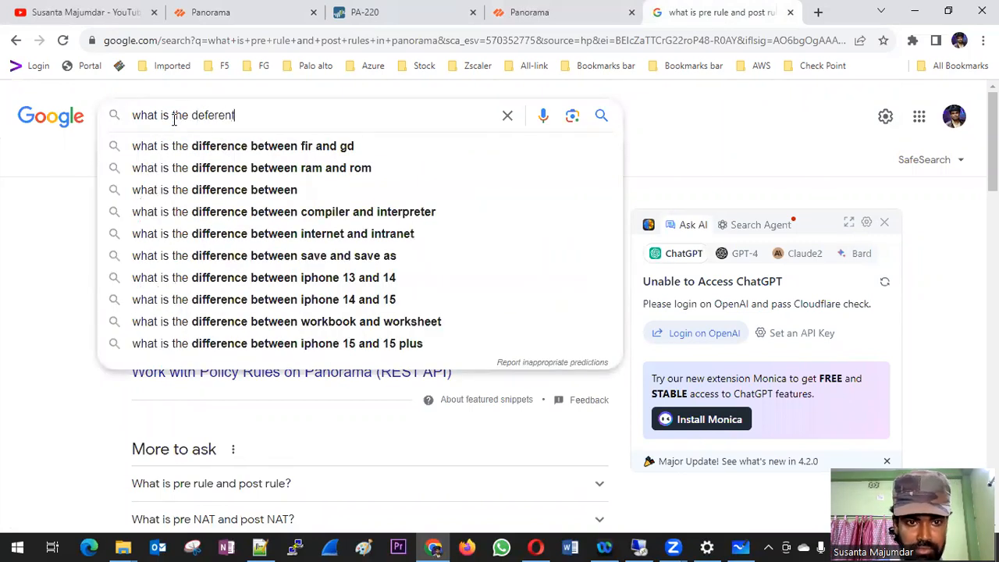
pyautogui.write(' betw')
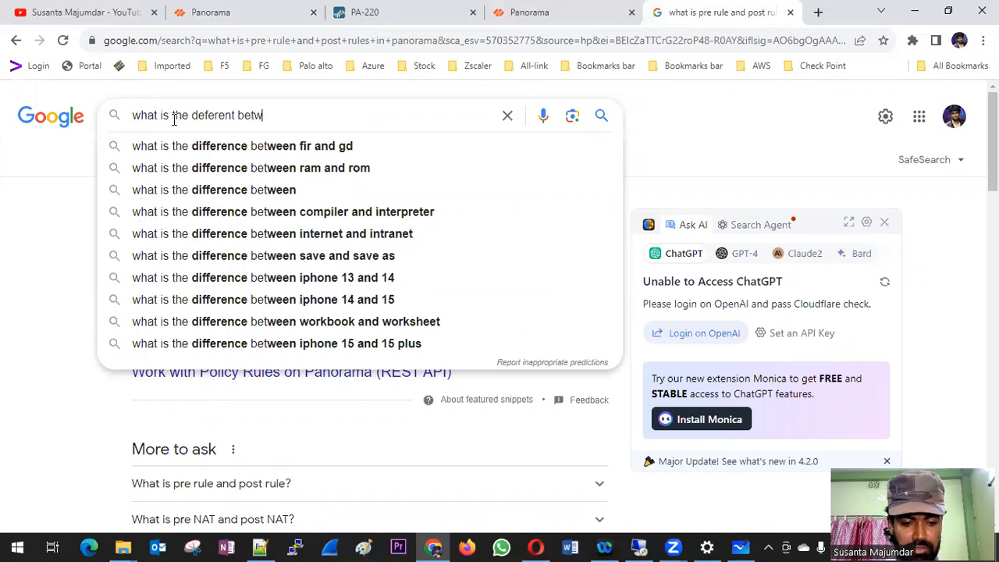
pyautogui.write('een tem')
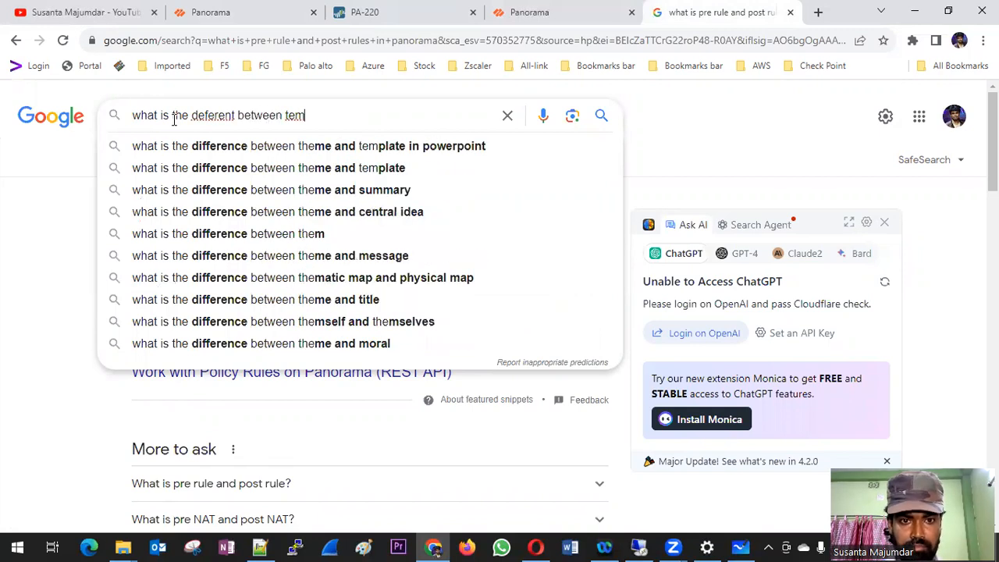
pyautogui.write('plate a')
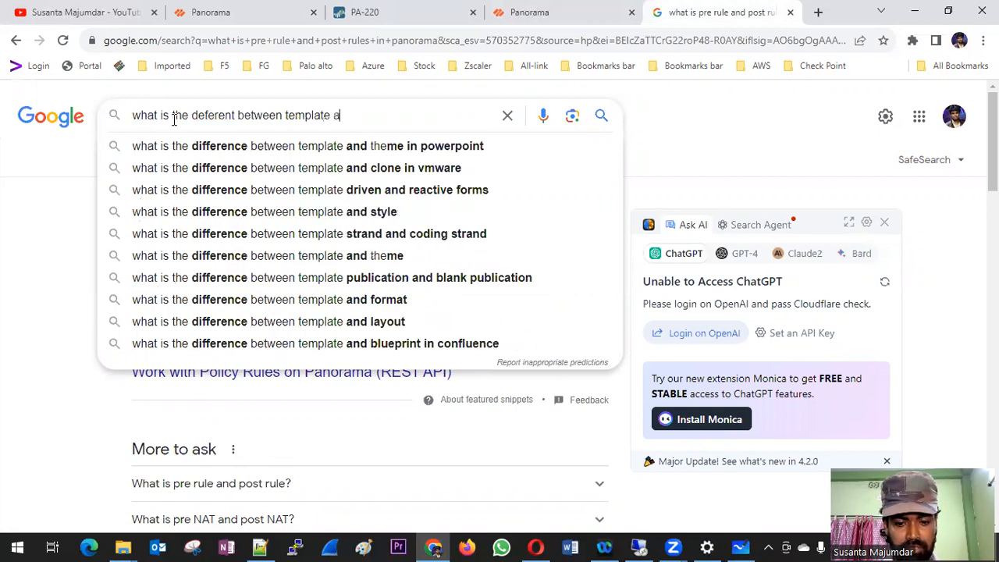
pyautogui.write('nd temp')
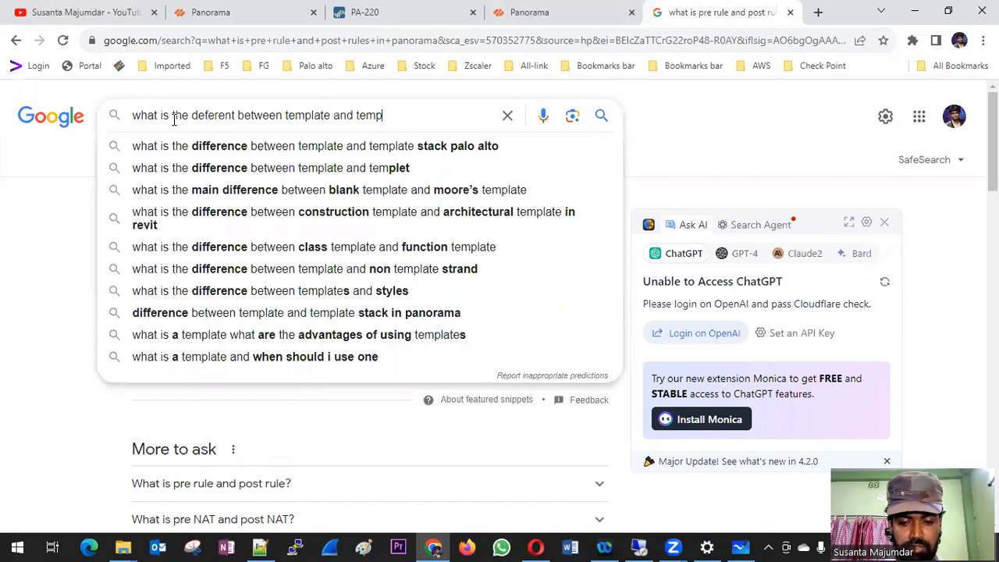
pyautogui.write('late')
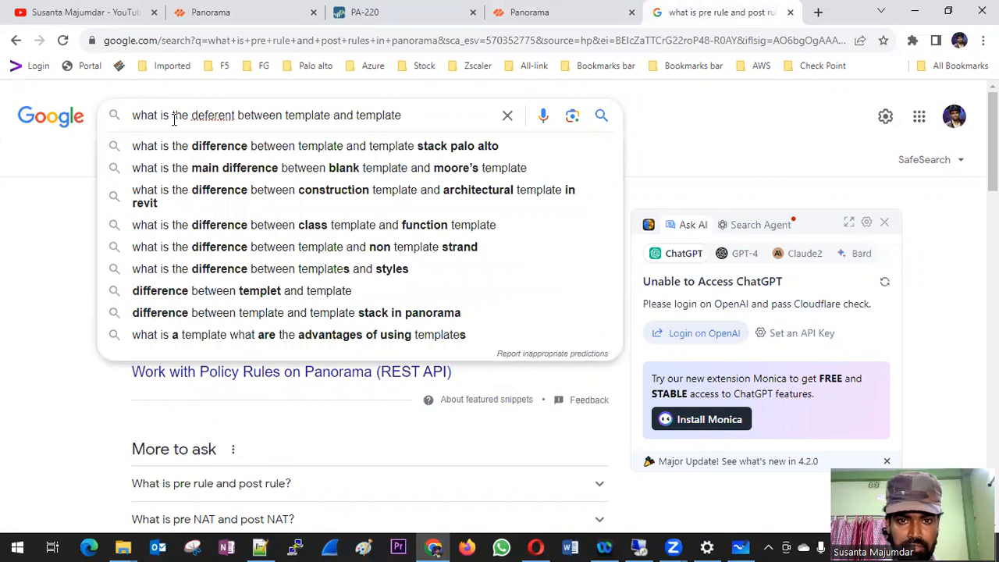
pyautogui.click(390, 146)
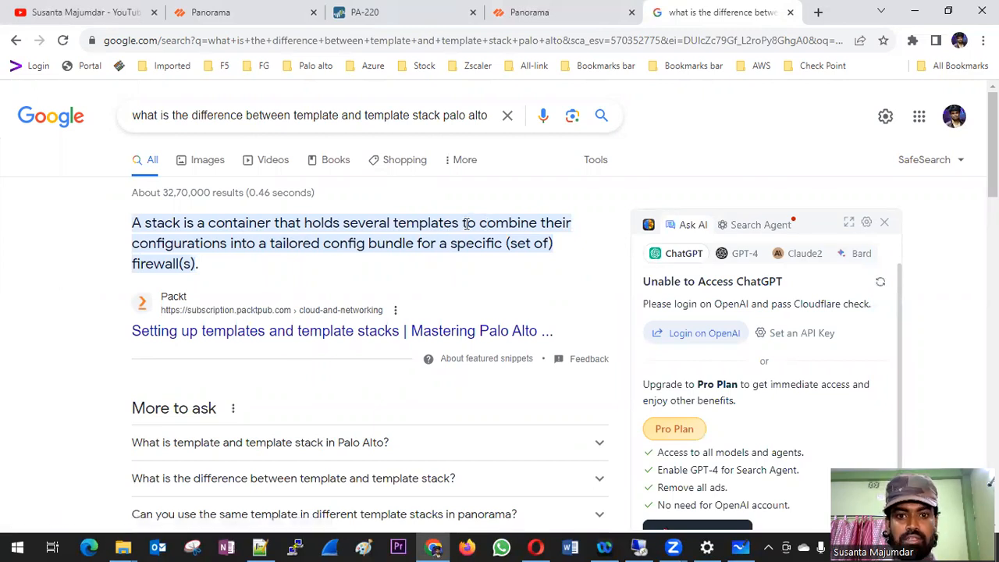
# Read the featured definition of a template stack and the answer to "What is template and template stack in Palo Alto?"
pyautogui.moveTo(463, 223); pyautogui.dragTo(336, 245)
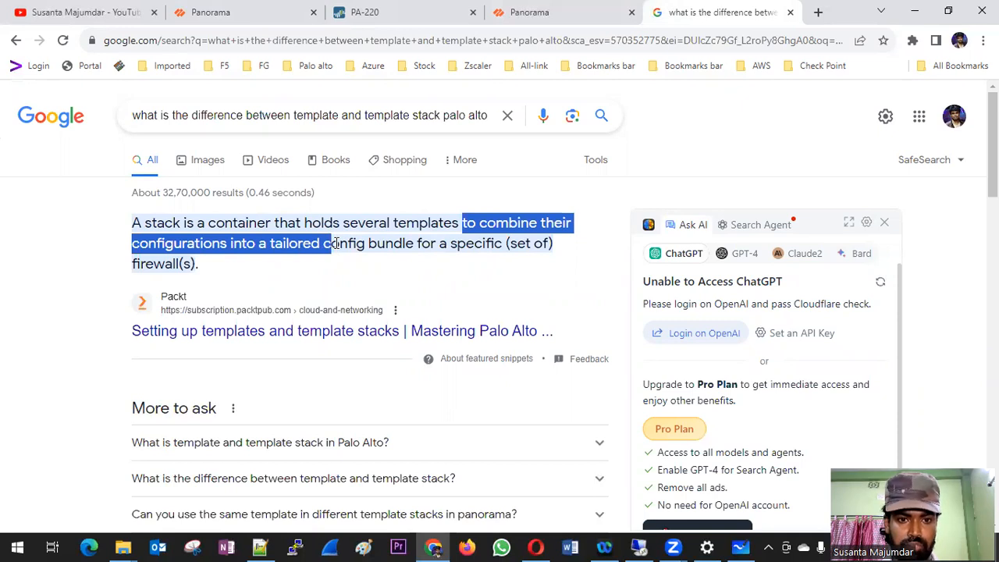
pyautogui.moveTo(336, 245); pyautogui.dragTo(217, 272)
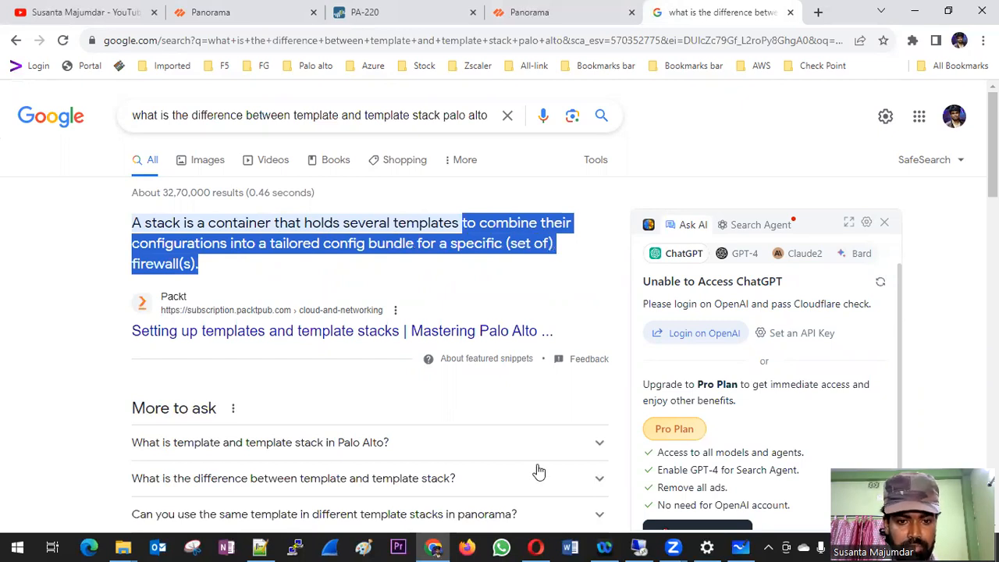
pyautogui.click(600, 443)
pyautogui.scroll(-3, 487, 287)
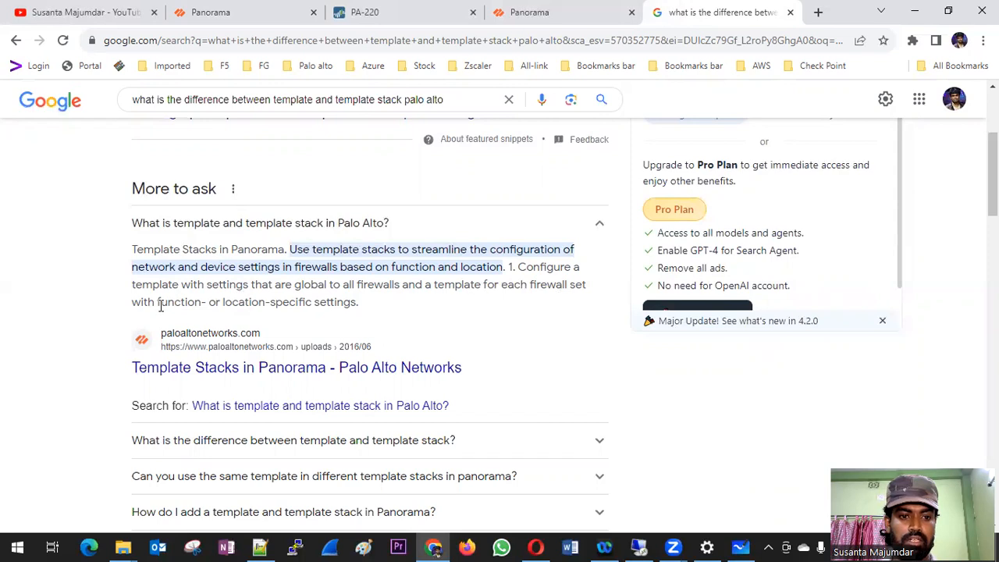
pyautogui.moveTo(356, 305); pyautogui.dragTo(134, 231)
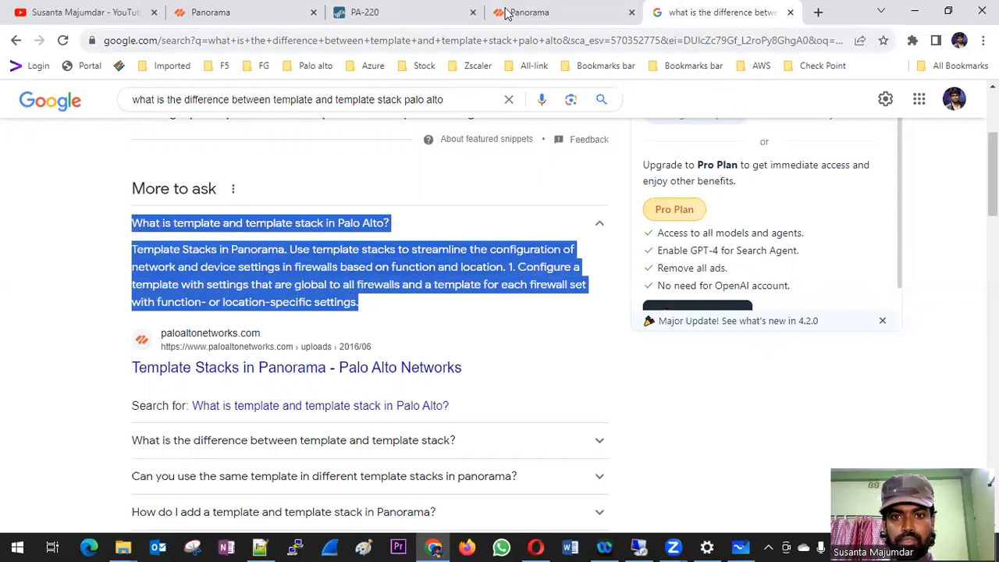
# Return to Panorama and look over the blank template stack form without creating a stack
pyautogui.click(195, 13)
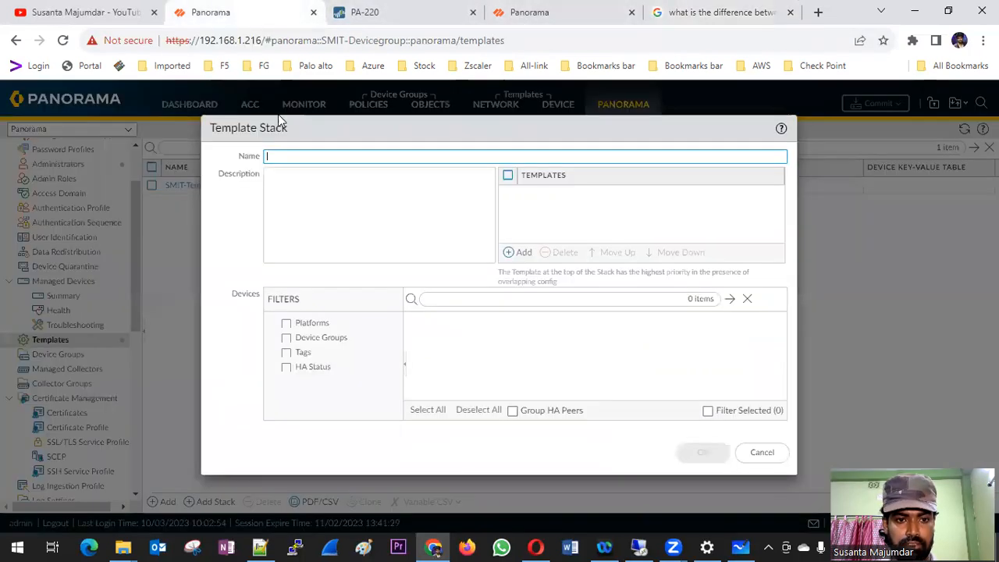
pyautogui.click(757, 455)
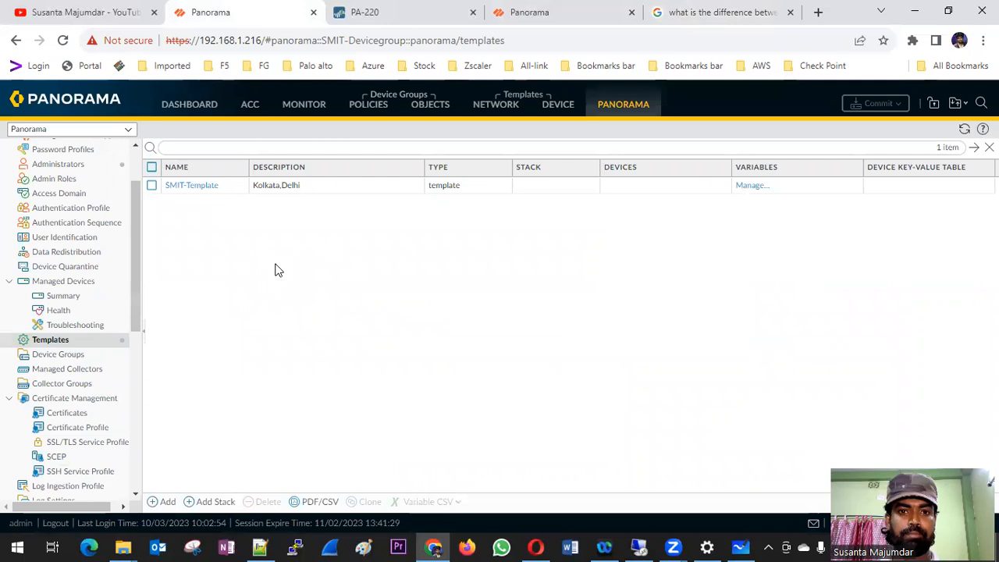
pyautogui.click(212, 501)
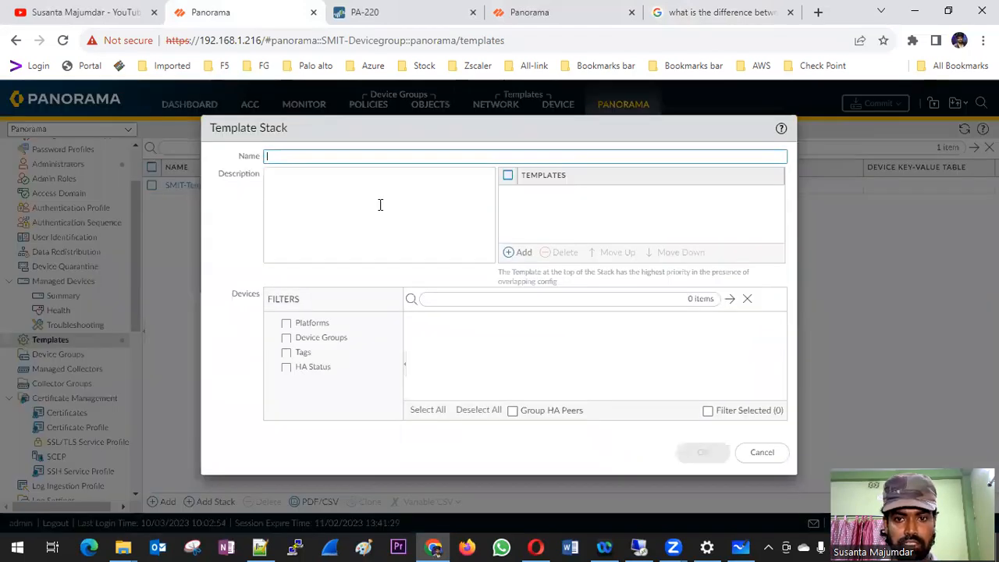
pyautogui.click(768, 459)
# Examine SMIT-Template's properties and the options for its Default VSYS, then close them without saving
pyautogui.click(187, 186)
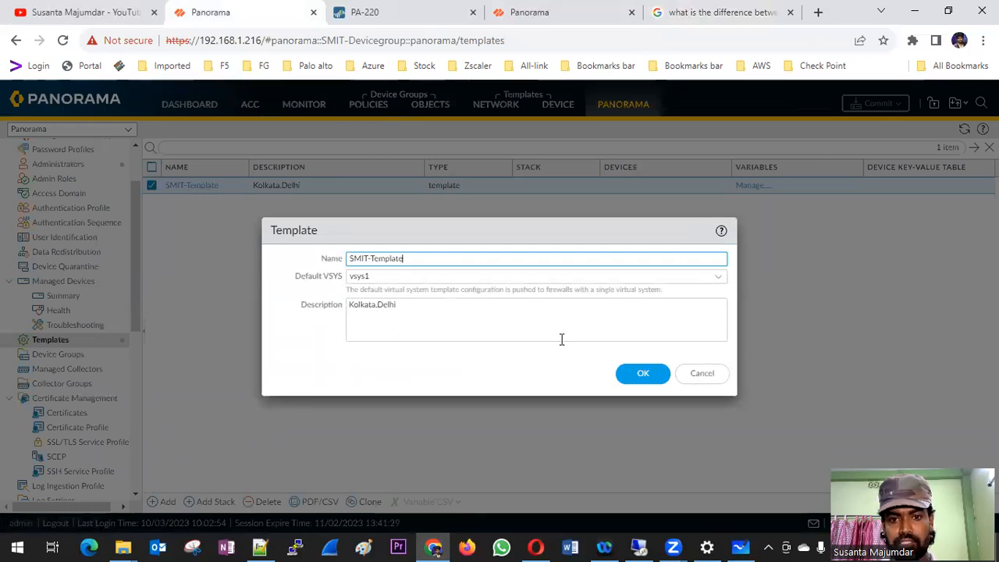
pyautogui.click(710, 278)
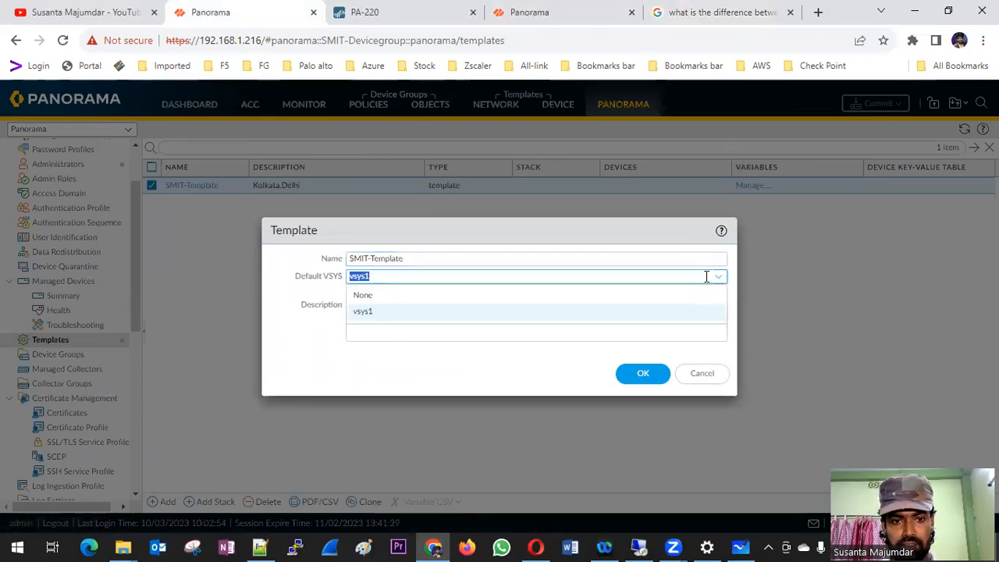
pyautogui.click(293, 278)
pyautogui.click(697, 374)
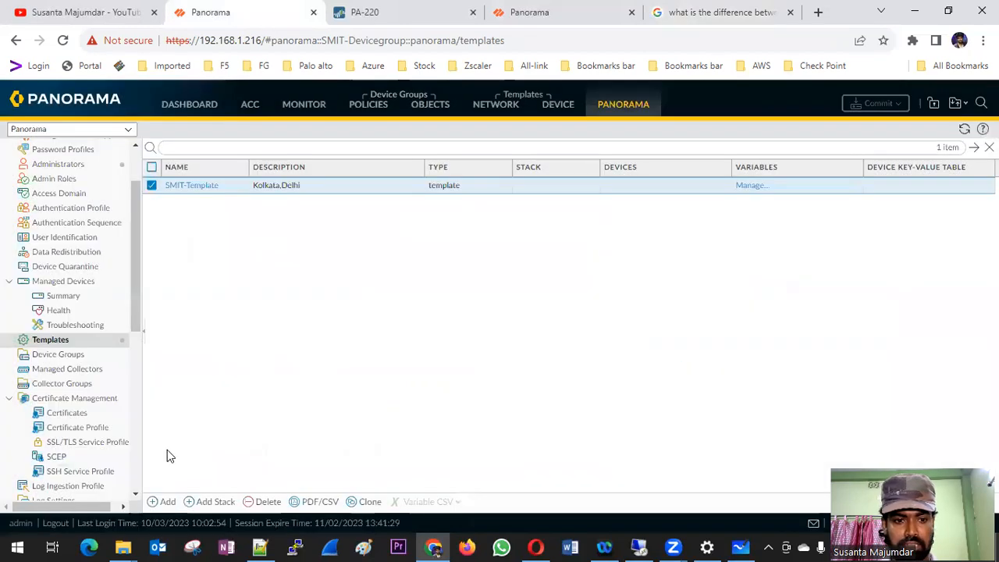
# Check which templates can be added to a new template stack, and discard the stack
pyautogui.click(216, 502)
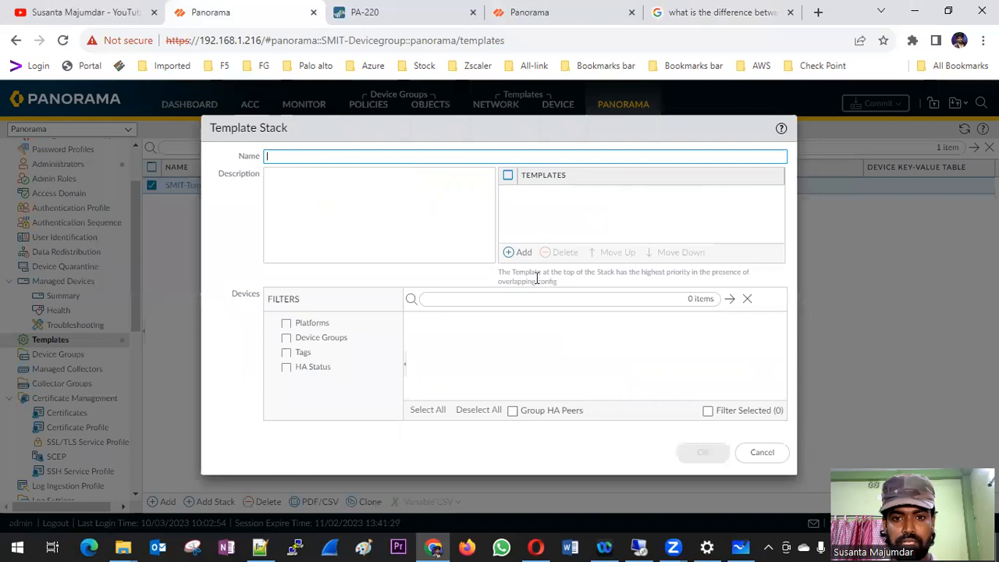
pyautogui.click(521, 253)
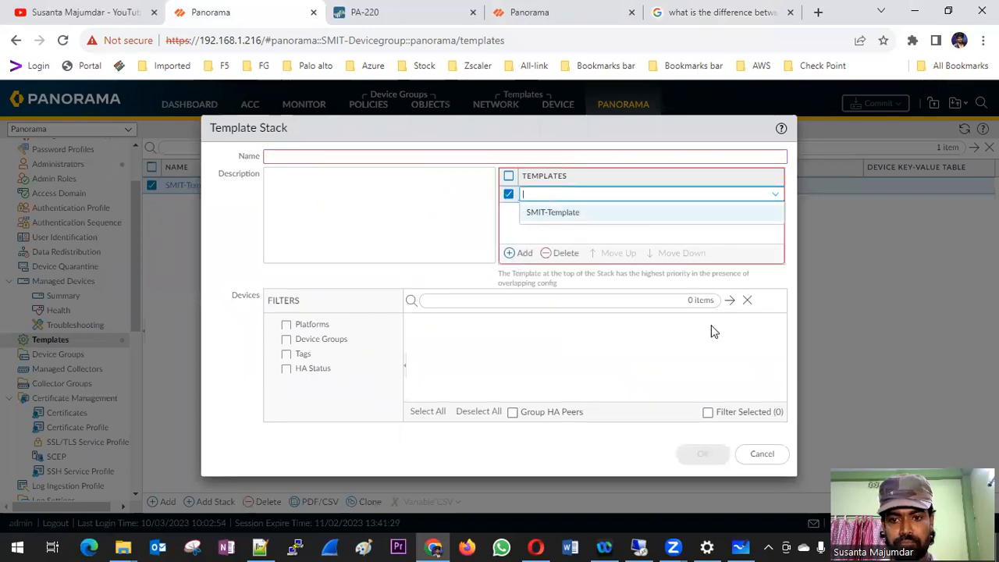
pyautogui.click(764, 457)
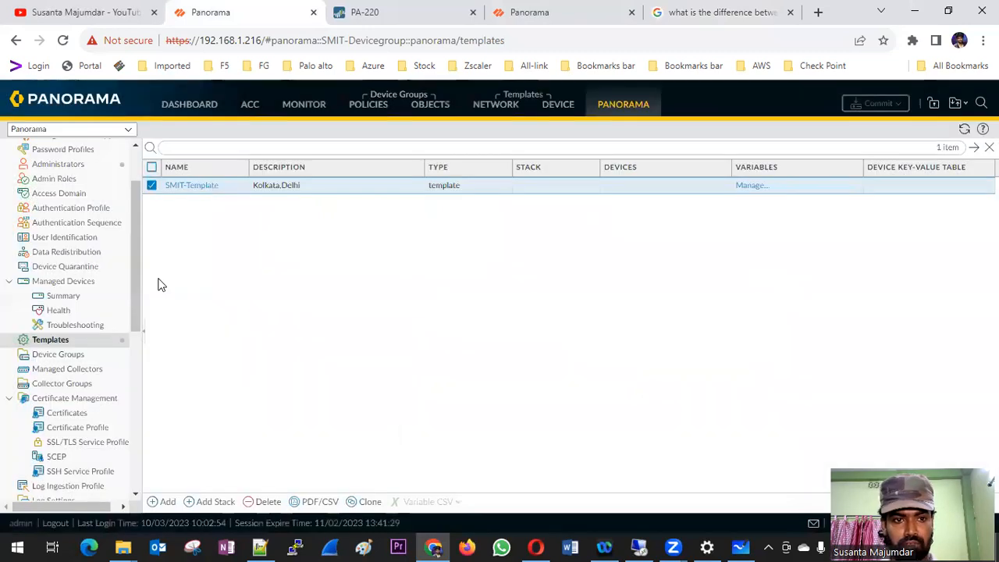
# Create a new template named Kolkata-Template with no description
pyautogui.click(166, 502)
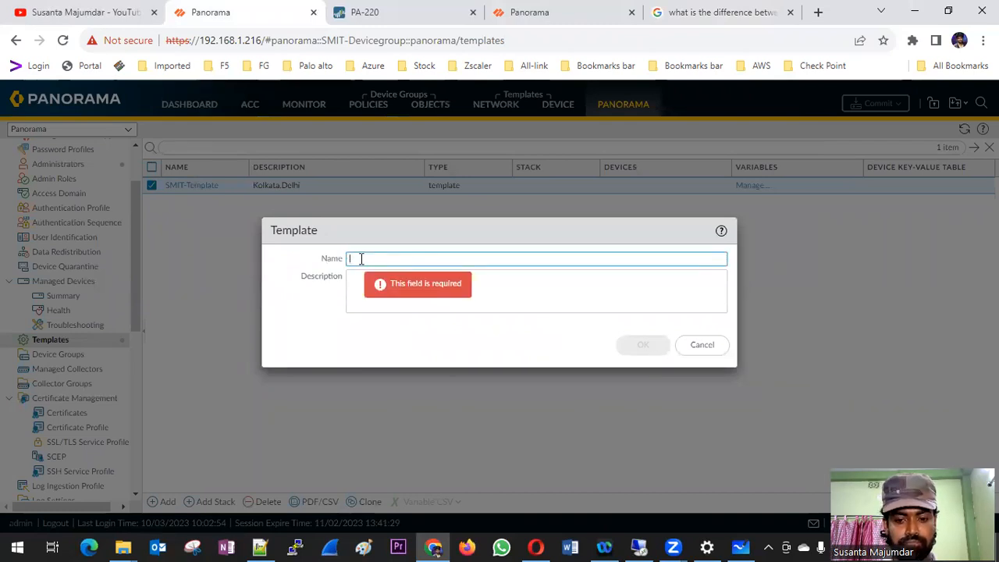
pyautogui.write('Ko')
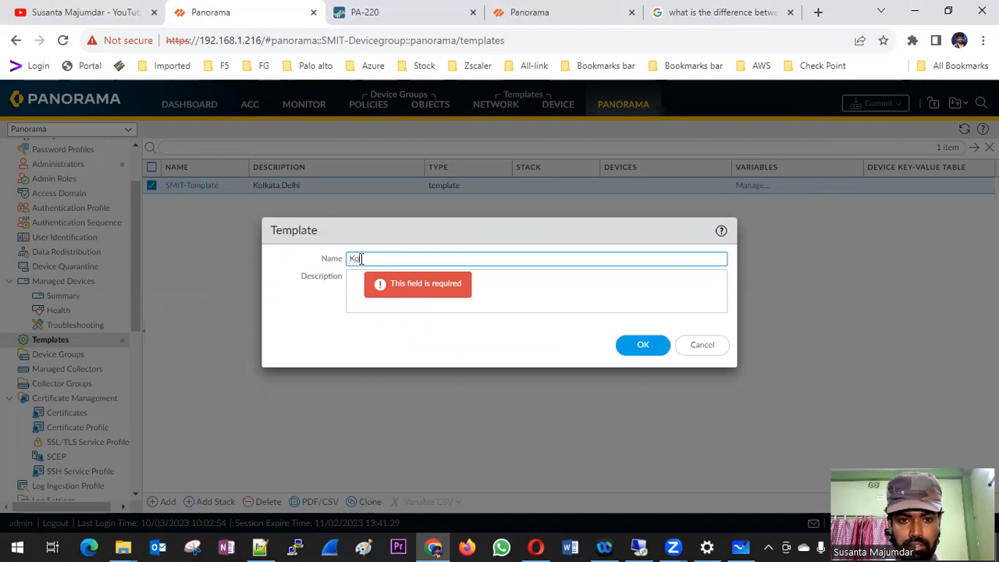
pyautogui.write('lkata-Template')
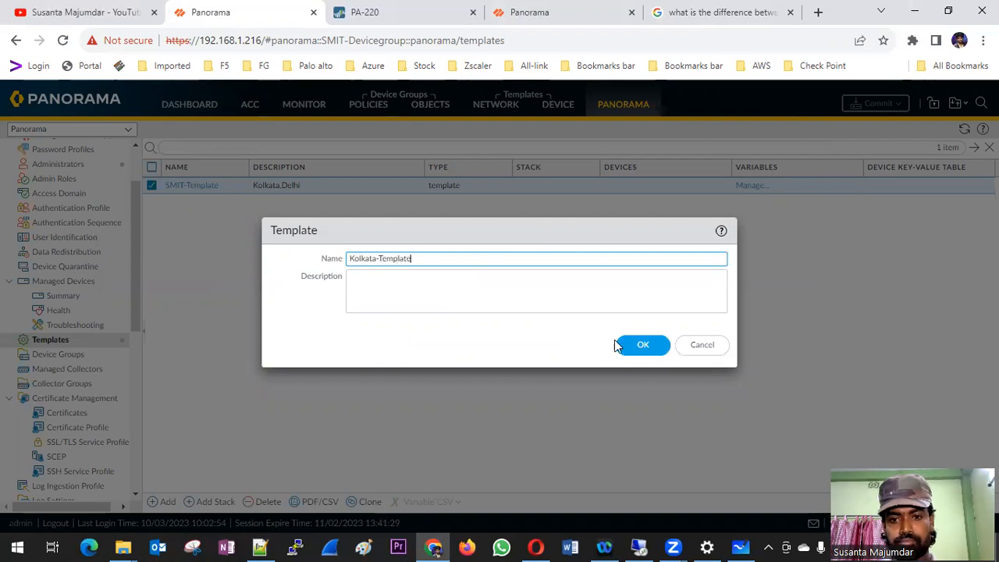
pyautogui.click(642, 344)
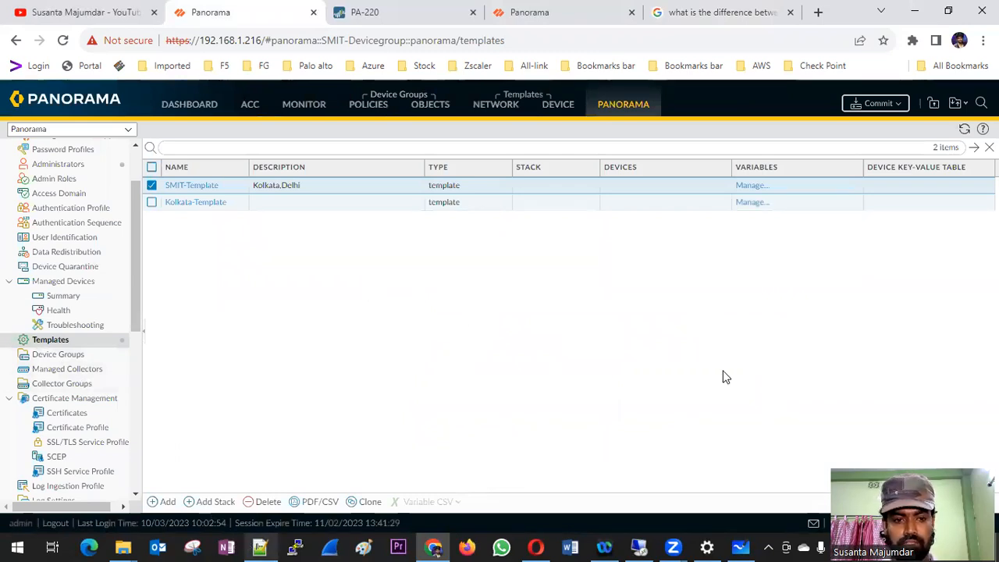
# Draft a new template stack named Kolkata-Template-Stack and add Kolkata-Template and SMIT-Template to it
pyautogui.click(217, 501)
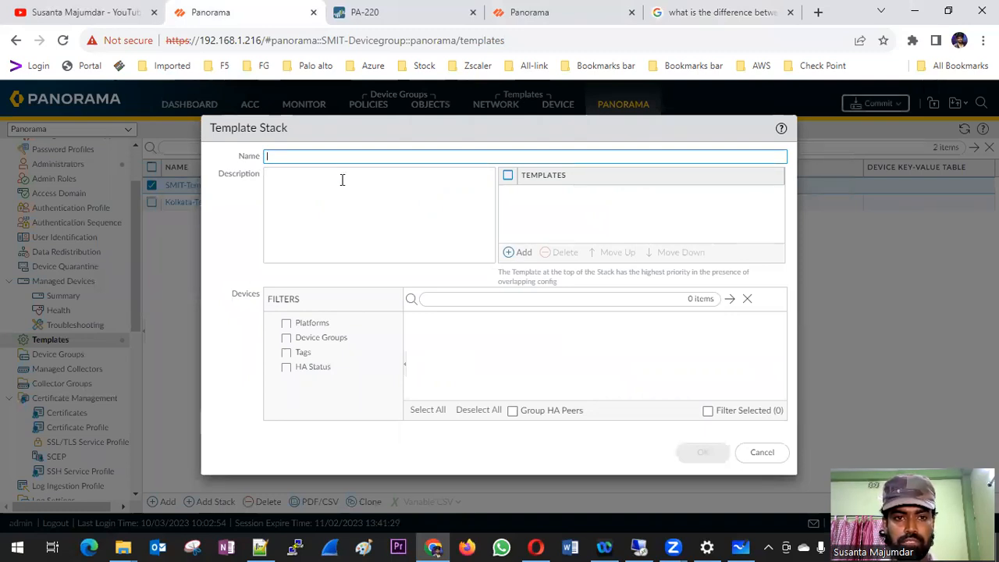
pyautogui.write('Ko')
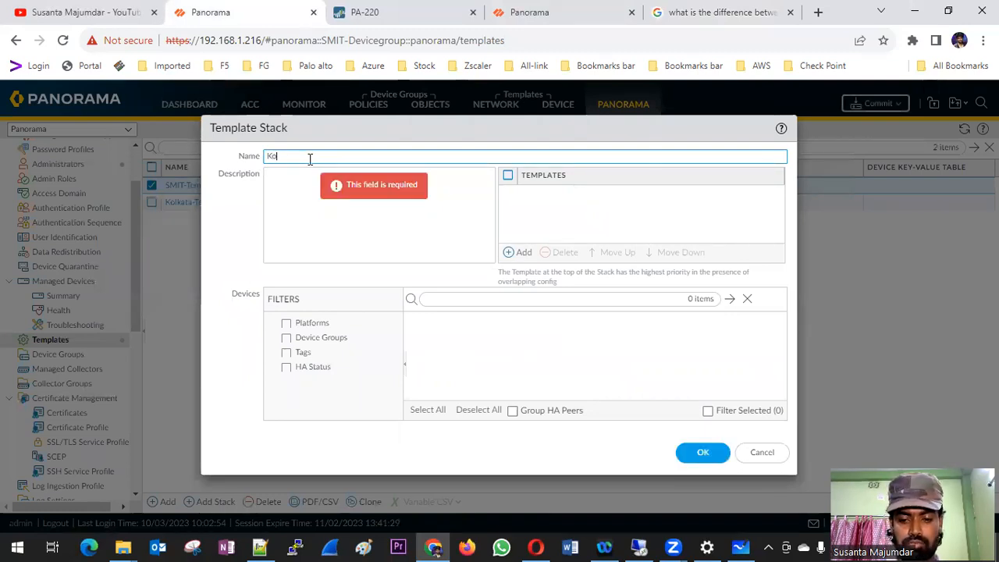
pyautogui.write('lkata-Template-Stack')
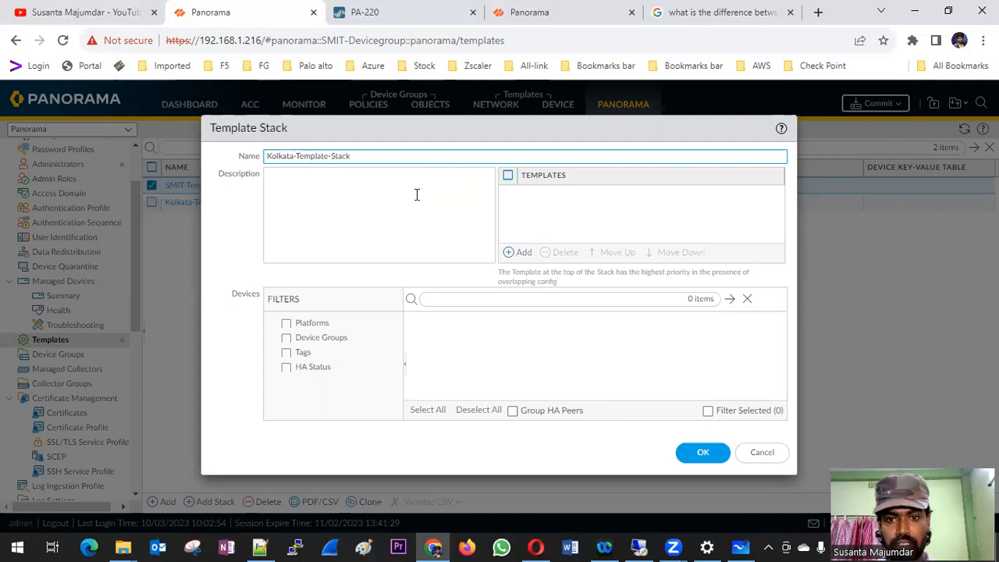
pyautogui.click(523, 252)
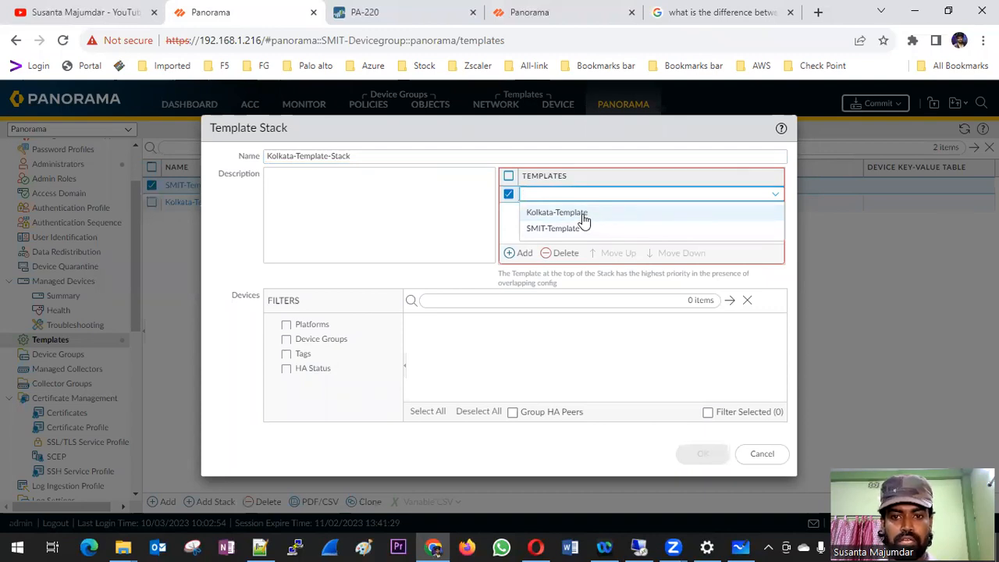
pyautogui.click(584, 217)
pyautogui.click(521, 252)
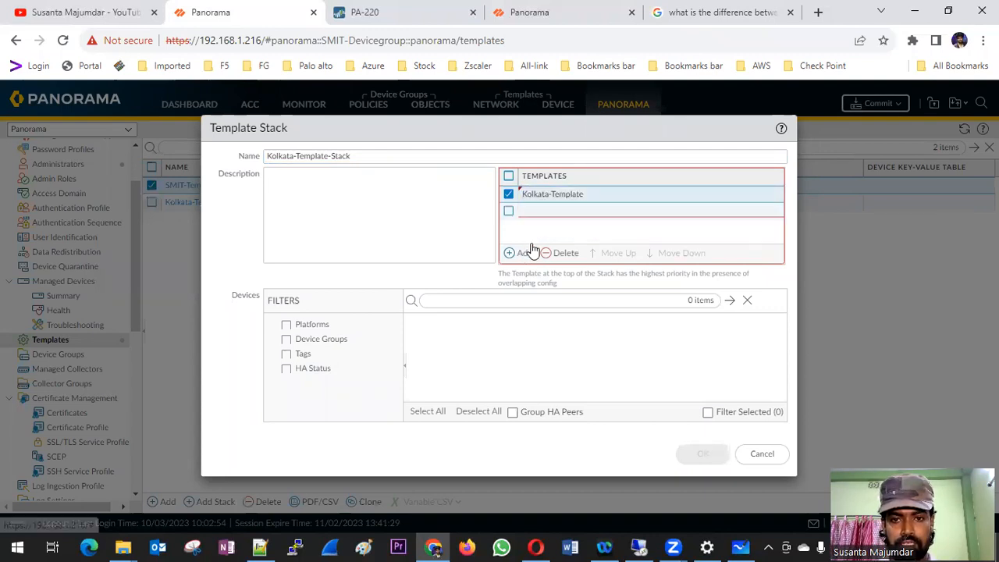
pyautogui.click(559, 245)
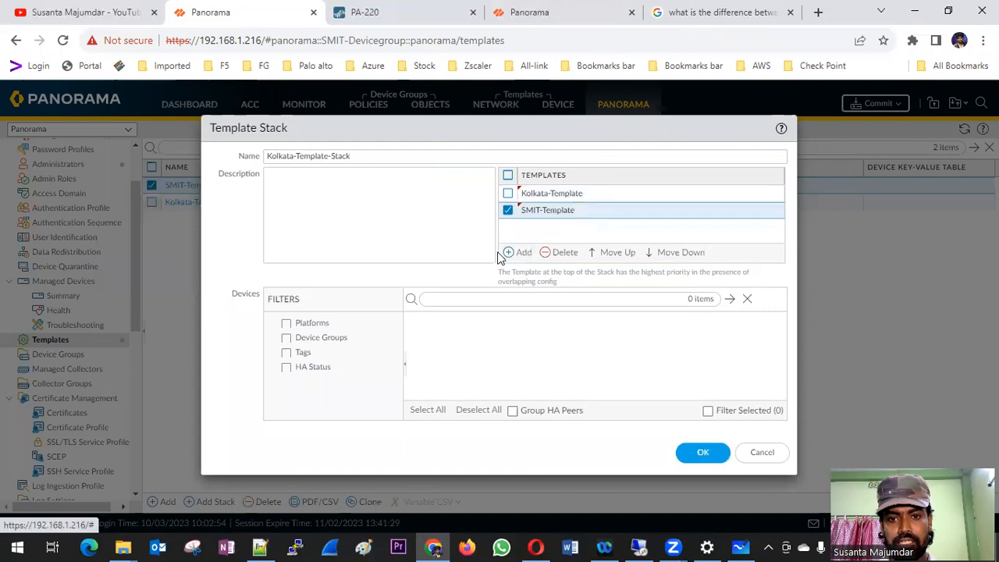
# Try the stack's priority order by moving SMIT-Template above Kolkata-Template, and move Kolkata-Template back up to first place
pyautogui.click(606, 254)
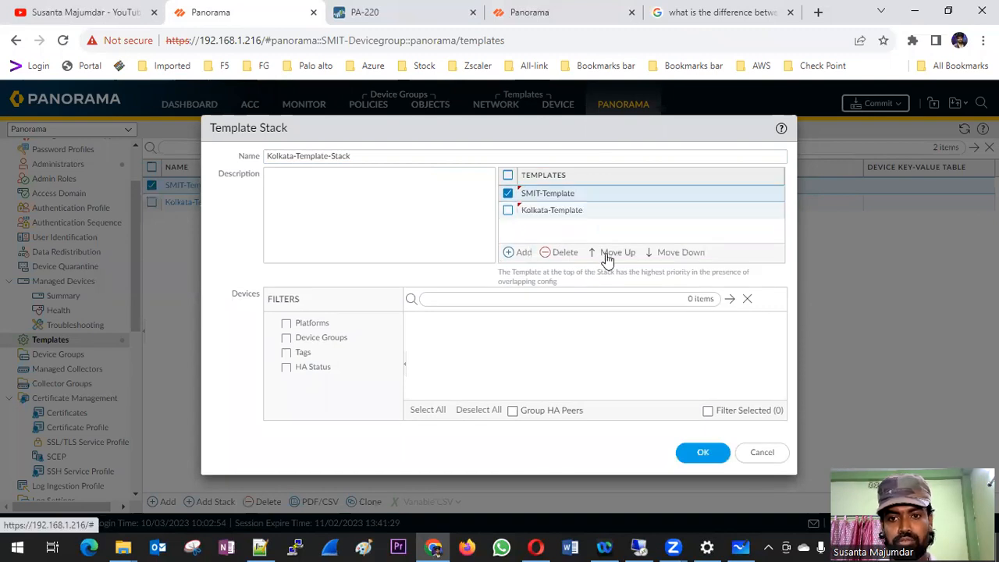
pyautogui.click(549, 217)
pyautogui.click(478, 223)
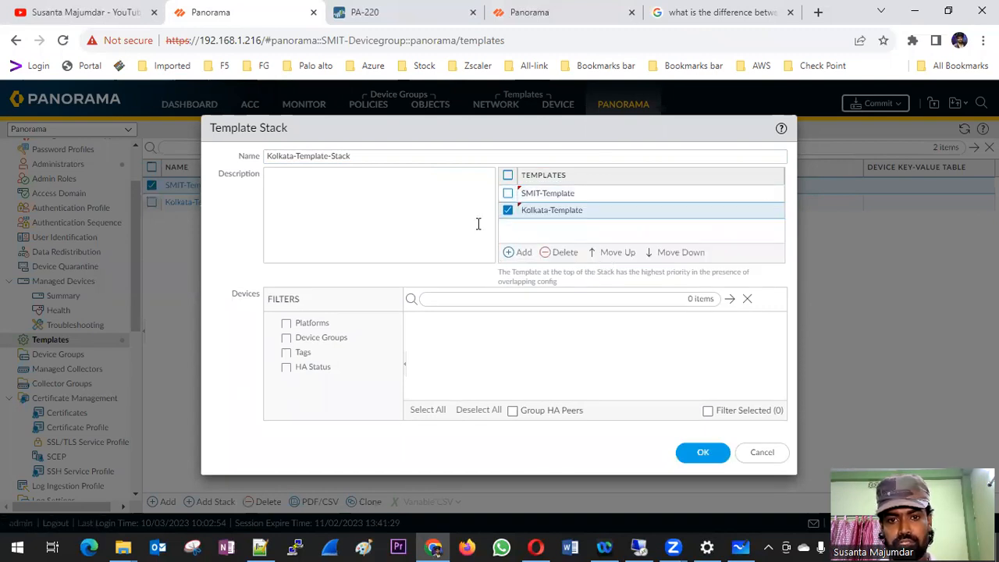
pyautogui.click(619, 261)
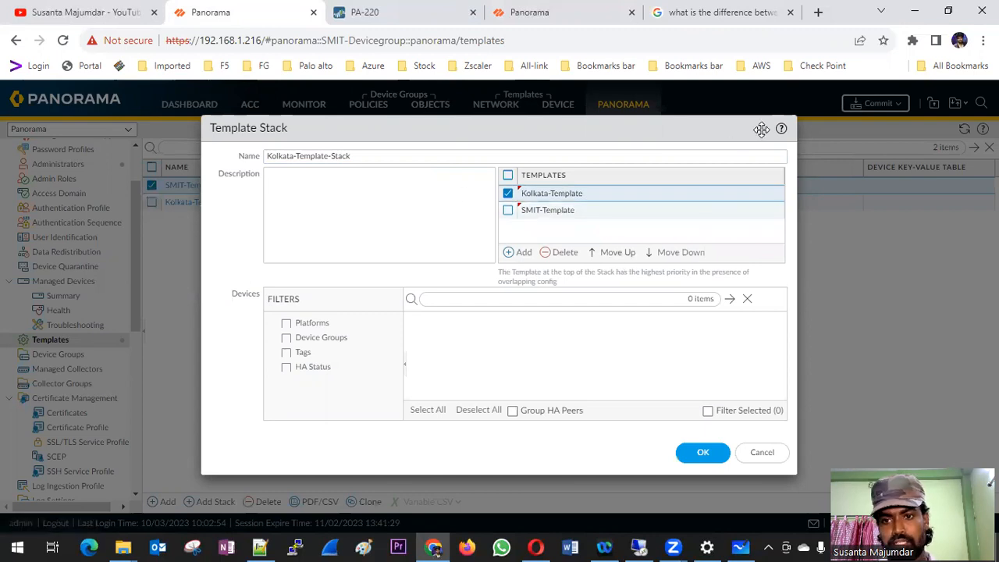
# Open the help for the template stack form and highlight its opening paragraph on templates and template stacks
pyautogui.click(781, 129)
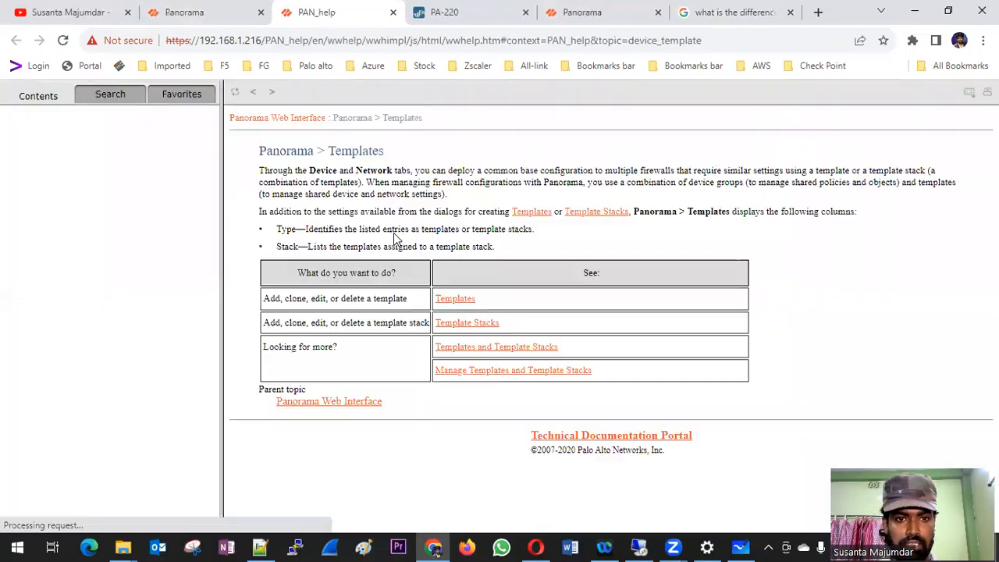
pyautogui.moveTo(262, 173); pyautogui.dragTo(949, 197)
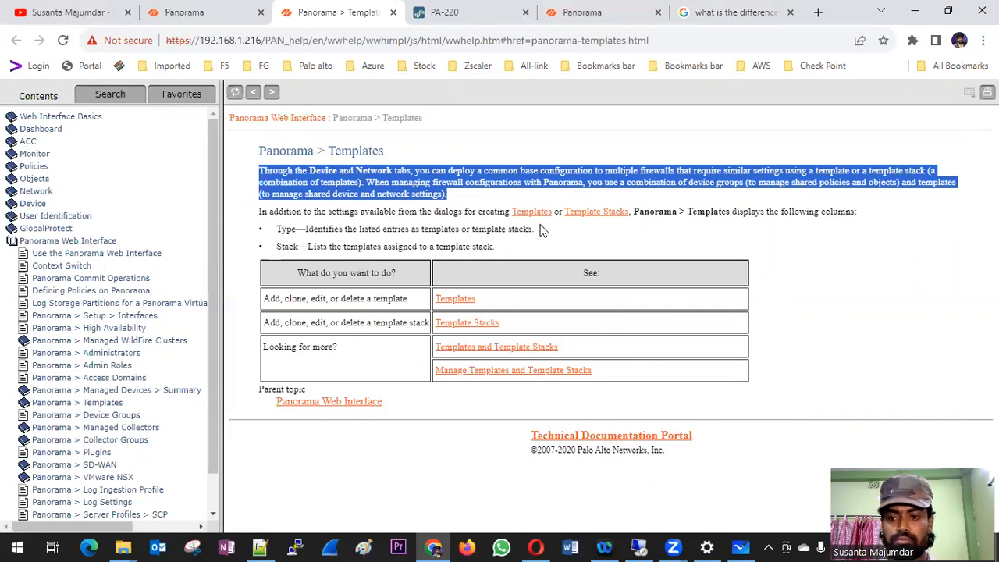
# Dismiss the failed-operation message on the PA-220 firewall page and return to the template stack form in Panorama
pyautogui.click(457, 11)
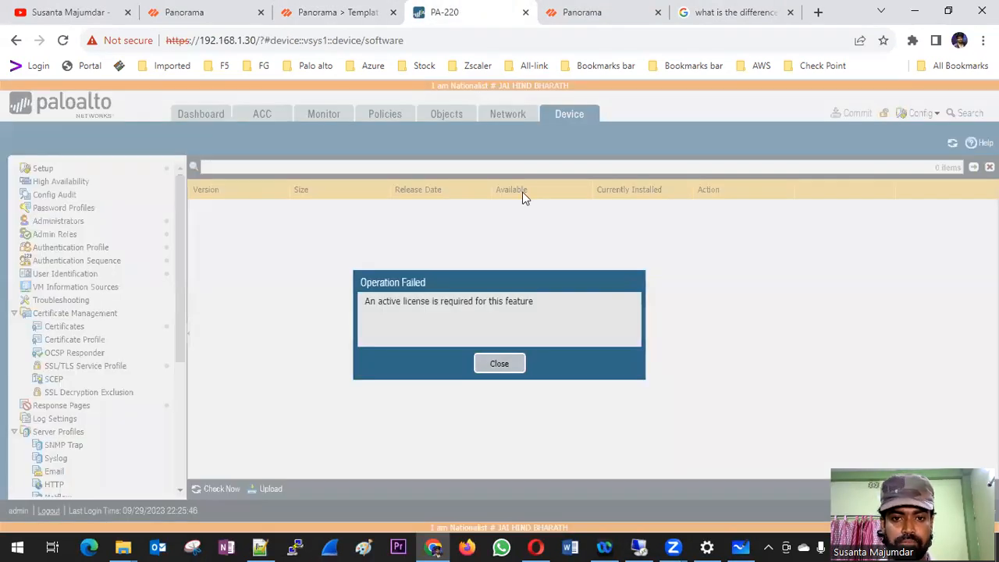
pyautogui.click(492, 365)
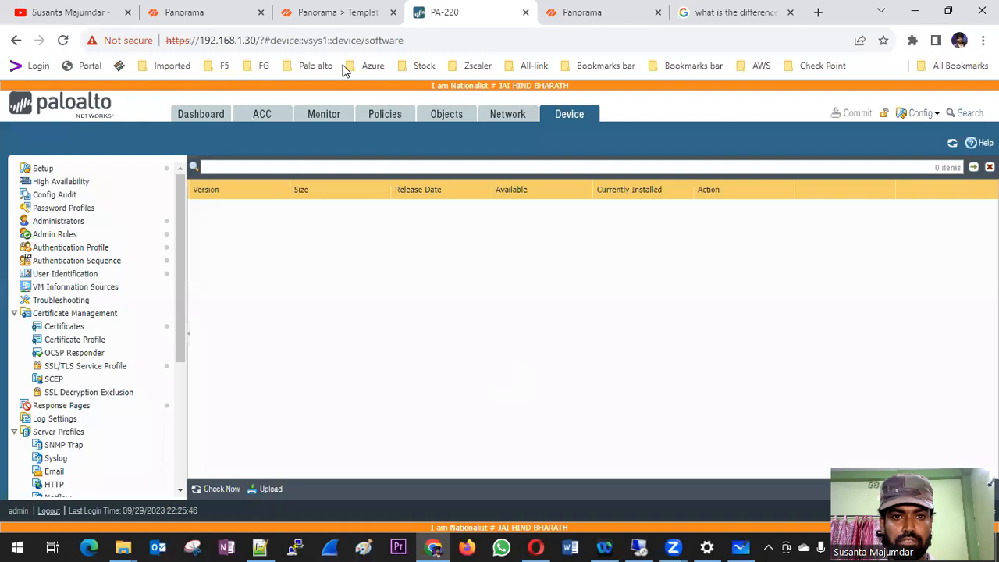
pyautogui.click(342, 12)
pyautogui.click(191, 12)
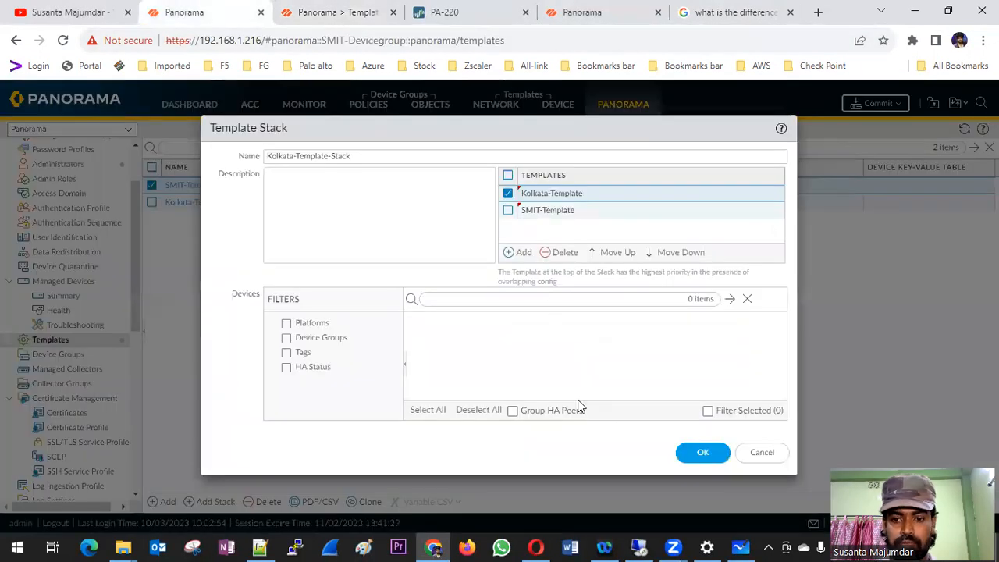
# Switch to Microsoft Whiteboard and handwrite two separate PA headings on a blank area, underlining the first
pyautogui.click(740, 547)
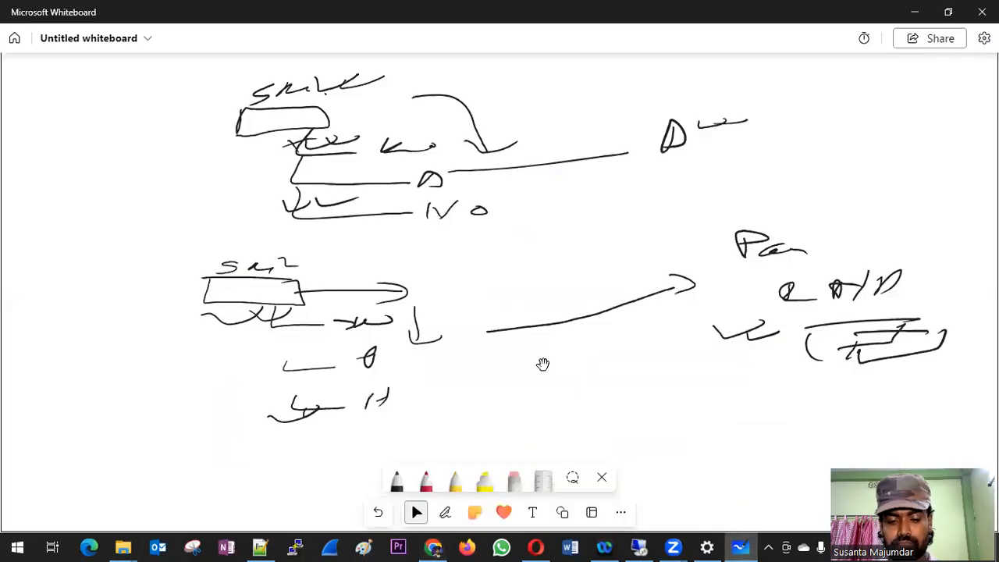
pyautogui.scroll(-10, 549, 270)
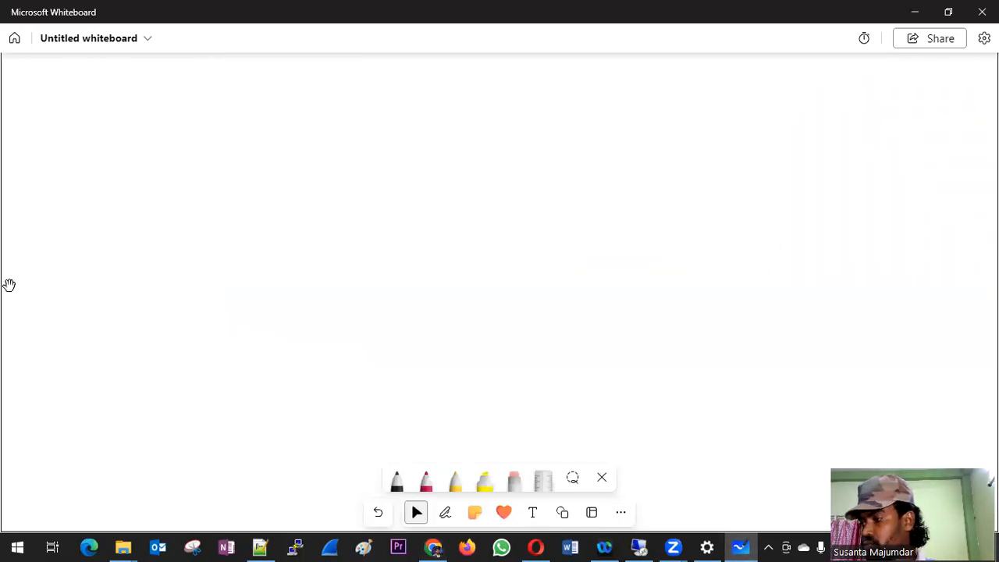
pyautogui.moveTo(221, 146)
pyautogui.mouseDown()
pyautogui.moveTo(214, 168)
pyautogui.moveTo(222, 159)
pyautogui.mouseUp()
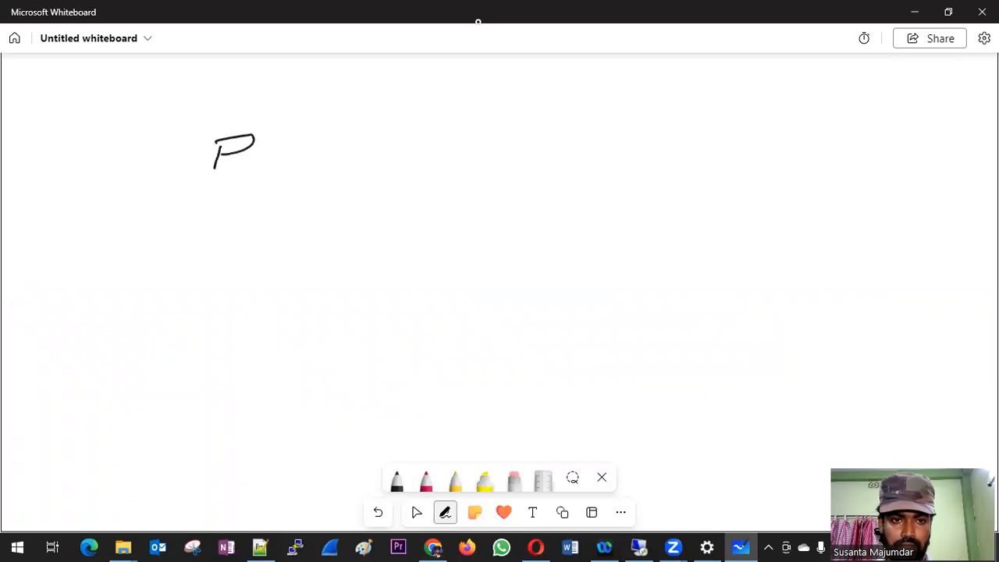
pyautogui.moveTo(623, 106)
pyautogui.mouseDown()
pyautogui.moveTo(612, 133)
pyautogui.moveTo(638, 115)
pyautogui.moveTo(685, 129)
pyautogui.moveTo(688, 120)
pyautogui.mouseUp()
pyautogui.moveTo(280, 155)
pyautogui.mouseDown()
pyautogui.moveTo(295, 134)
pyautogui.moveTo(304, 150)
pyautogui.mouseUp()
pyautogui.moveTo(284, 148); pyautogui.dragTo(314, 143)
pyautogui.moveTo(144, 199); pyautogui.dragTo(393, 173)
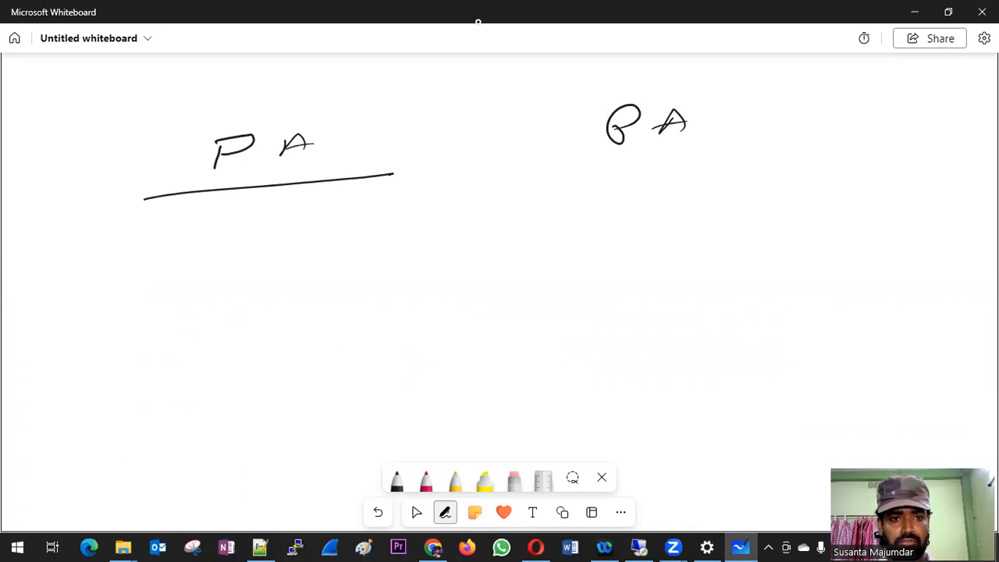
# Draw a check mark beneath each PA heading and handwrite a short location label above each one
pyautogui.moveTo(112, 229); pyautogui.dragTo(132, 231)
pyautogui.moveTo(732, 175); pyautogui.dragTo(750, 182)
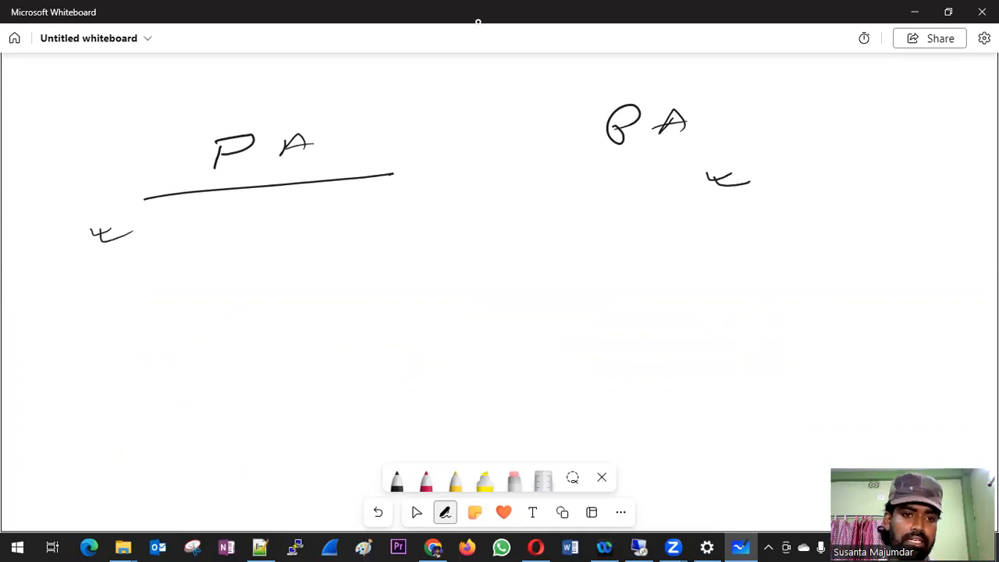
pyautogui.moveTo(197, 88); pyautogui.dragTo(246, 92)
pyautogui.moveTo(263, 84); pyautogui.dragTo(255, 98)
pyautogui.moveTo(771, 83)
pyautogui.mouseDown()
pyautogui.moveTo(774, 99)
pyautogui.moveTo(858, 79)
pyautogui.mouseUp()
pyautogui.moveTo(824, 98); pyautogui.dragTo(835, 97)
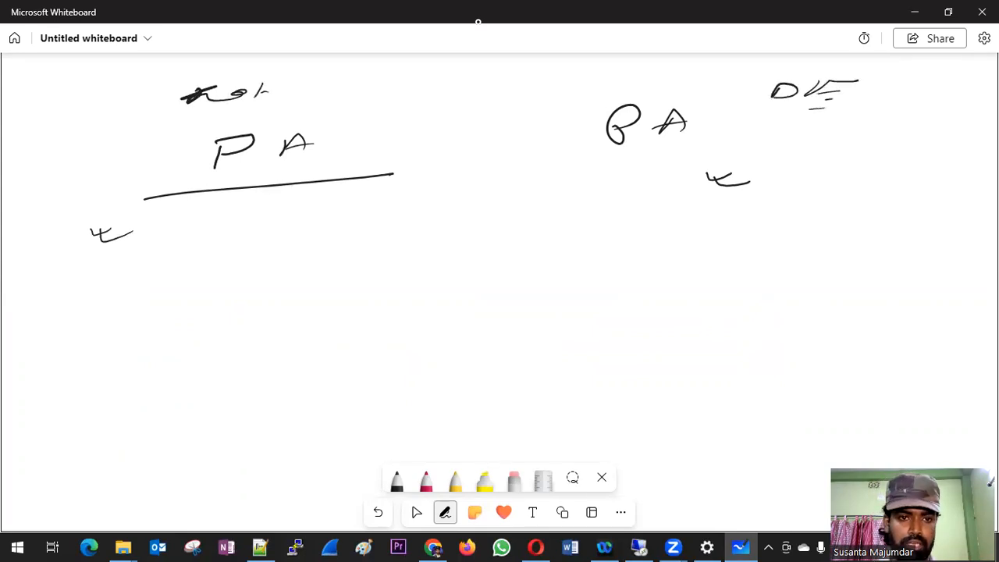
# Draw a wavy arrow from the first location label and write the network 192.168.1.0/24 at its end
pyautogui.moveTo(180, 99); pyautogui.dragTo(121, 161)
pyautogui.moveTo(121, 201)
pyautogui.mouseDown()
pyautogui.moveTo(94, 261)
pyautogui.moveTo(152, 260)
pyautogui.mouseUp()
pyautogui.moveTo(209, 240)
pyautogui.mouseDown()
pyautogui.moveTo(198, 257)
pyautogui.moveTo(238, 251)
pyautogui.mouseUp()
pyautogui.click(257, 246)
pyautogui.moveTo(288, 229)
pyautogui.mouseDown()
pyautogui.moveTo(283, 239)
pyautogui.moveTo(313, 226)
pyautogui.mouseUp()
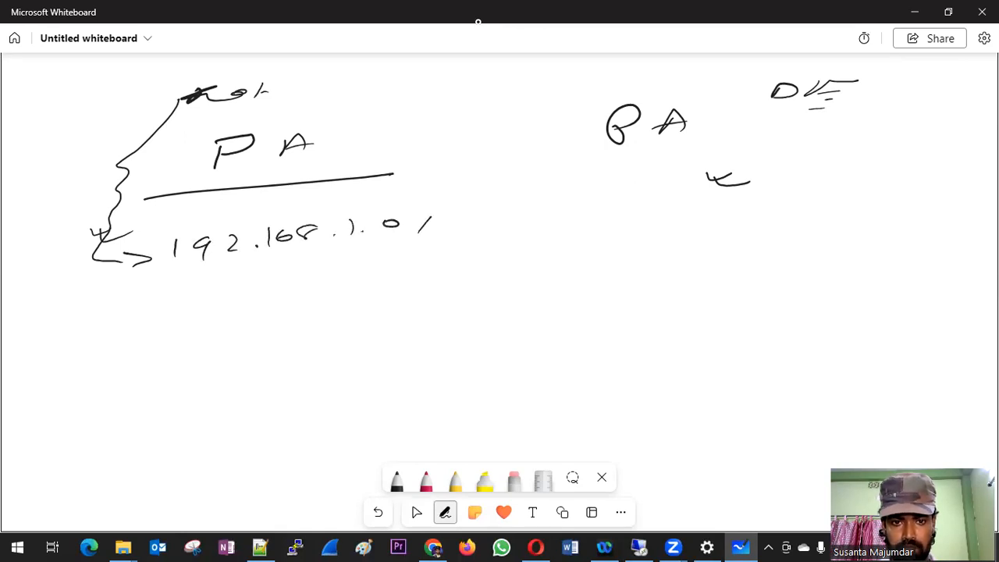
pyautogui.moveTo(456, 220); pyautogui.dragTo(472, 231)
pyautogui.moveTo(500, 218)
pyautogui.mouseDown()
pyautogui.moveTo(486, 231)
pyautogui.moveTo(503, 227)
pyautogui.mouseUp()
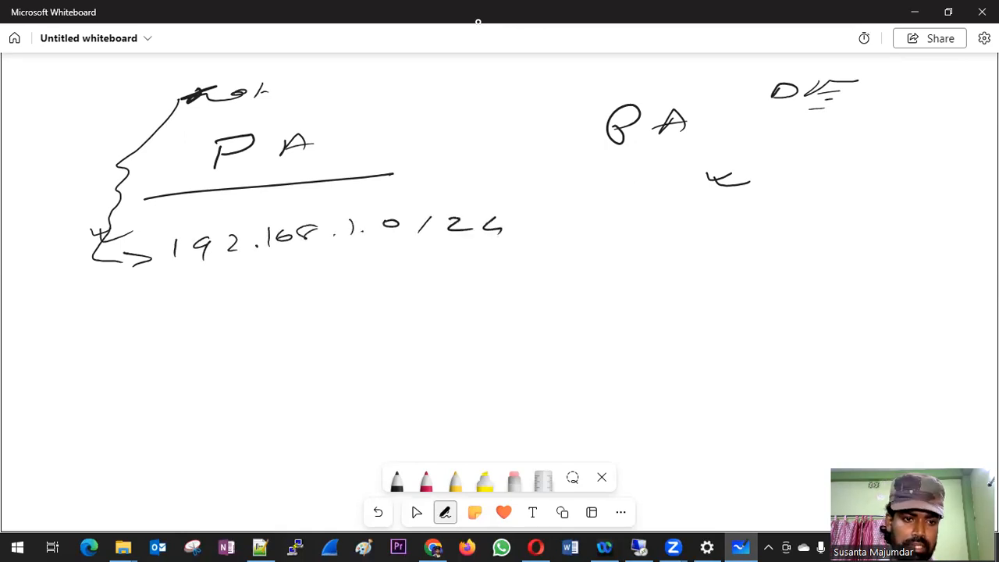
# Draw three circled labels beside the 192.168.1.0/24 network and add ditto-marked rows for subnets 2.0 and 3 beneath it
pyautogui.moveTo(35, 265); pyautogui.dragTo(41, 270)
pyautogui.moveTo(33, 315)
pyautogui.mouseDown()
pyautogui.moveTo(3, 323)
pyautogui.moveTo(45, 324)
pyautogui.mouseUp()
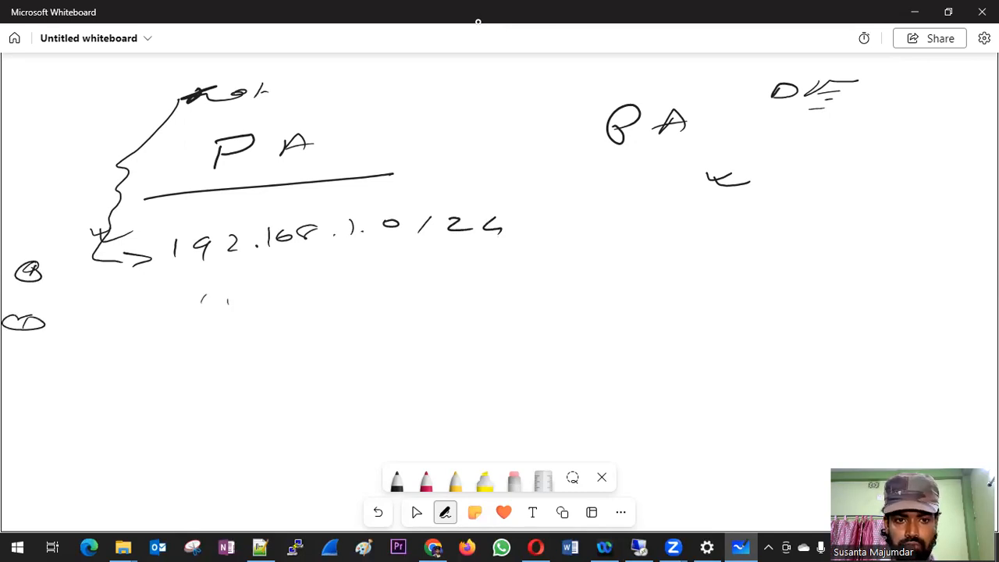
pyautogui.moveTo(340, 286); pyautogui.dragTo(354, 296)
pyautogui.moveTo(412, 278); pyautogui.dragTo(412, 280)
pyautogui.moveTo(428, 274); pyautogui.dragTo(417, 291)
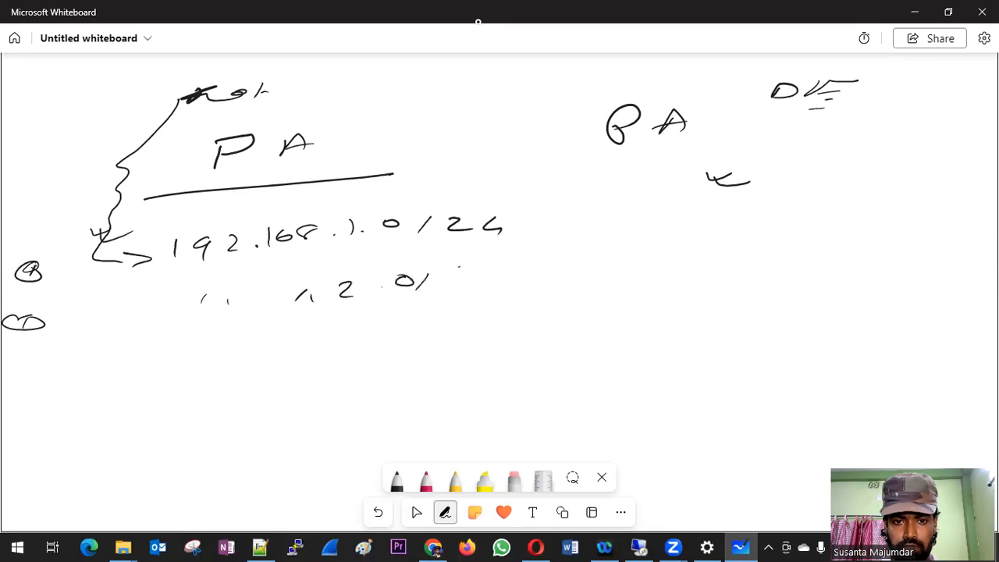
pyautogui.moveTo(8, 370)
pyautogui.mouseDown()
pyautogui.moveTo(5, 387)
pyautogui.moveTo(34, 380)
pyautogui.moveTo(36, 389)
pyautogui.mouseUp()
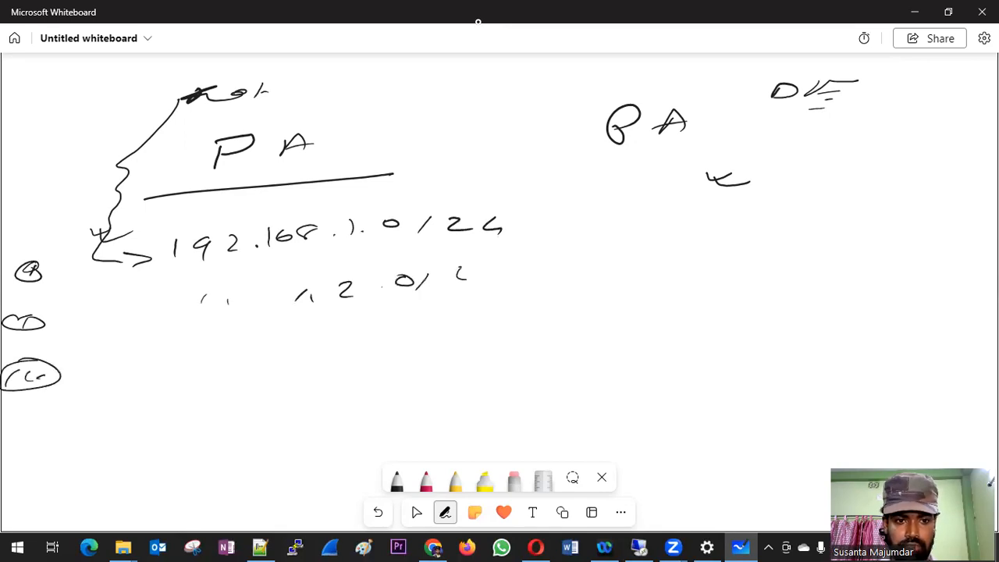
pyautogui.moveTo(222, 339); pyautogui.dragTo(211, 353)
pyautogui.moveTo(342, 337)
pyautogui.mouseDown()
pyautogui.moveTo(357, 330)
pyautogui.moveTo(353, 340)
pyautogui.mouseUp()
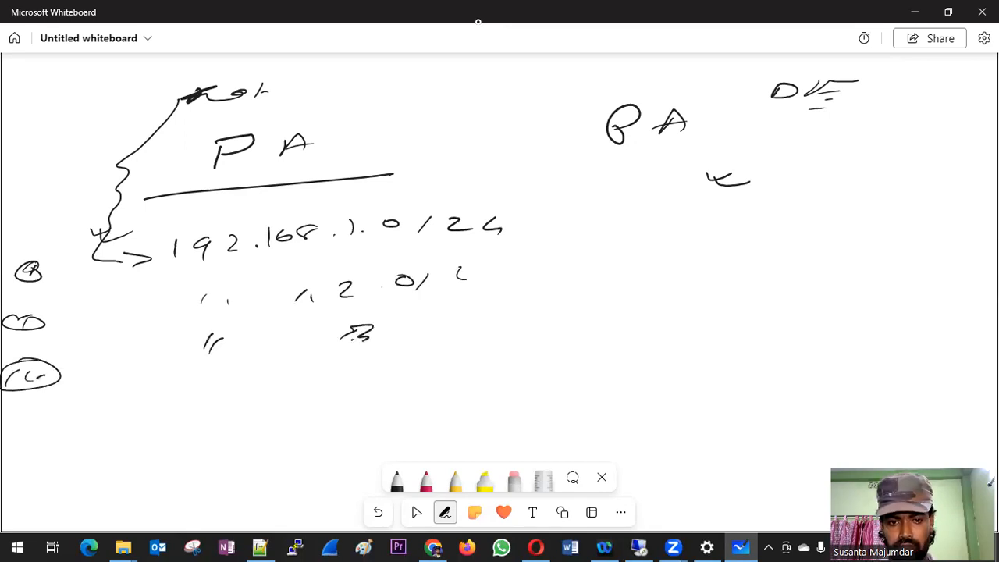
# Write the network 172.16.0.0 with ditto marks beneath the second PA heading, and close the account sign-in window
pyautogui.moveTo(733, 213)
pyautogui.mouseDown()
pyautogui.moveTo(759, 209)
pyautogui.moveTo(742, 229)
pyautogui.mouseUp()
pyautogui.moveTo(782, 208)
pyautogui.mouseDown()
pyautogui.moveTo(790, 220)
pyautogui.moveTo(807, 219)
pyautogui.mouseUp()
pyautogui.moveTo(821, 216); pyautogui.dragTo(859, 208)
pyautogui.moveTo(883, 197)
pyautogui.mouseDown()
pyautogui.moveTo(875, 205)
pyautogui.moveTo(968, 178)
pyautogui.mouseUp()
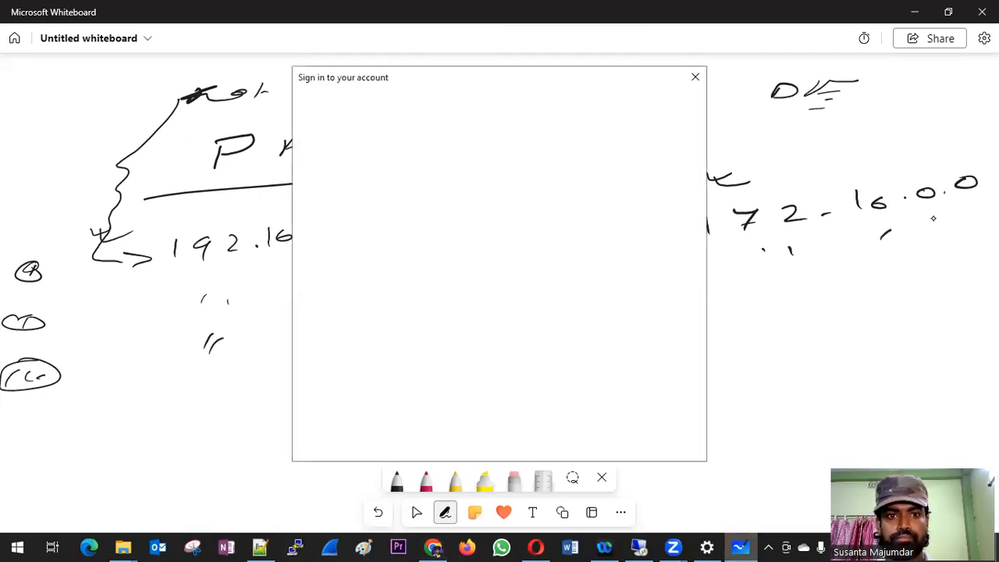
pyautogui.click(695, 77)
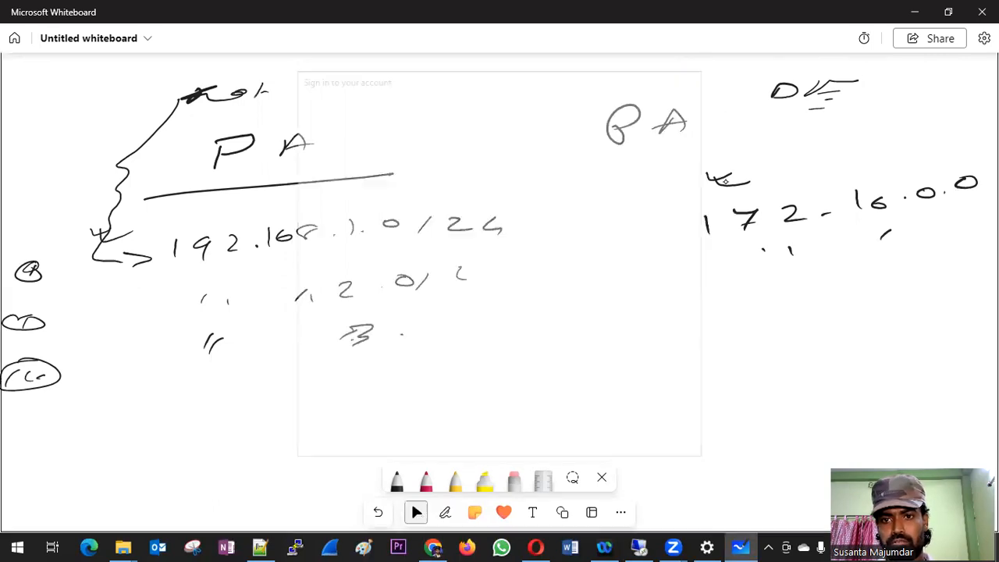
# Add subnet rows 1.0, 2.0 and 3 beneath the 172.16.0.0 network, ending the last row with a dash
pyautogui.click(845, 266)
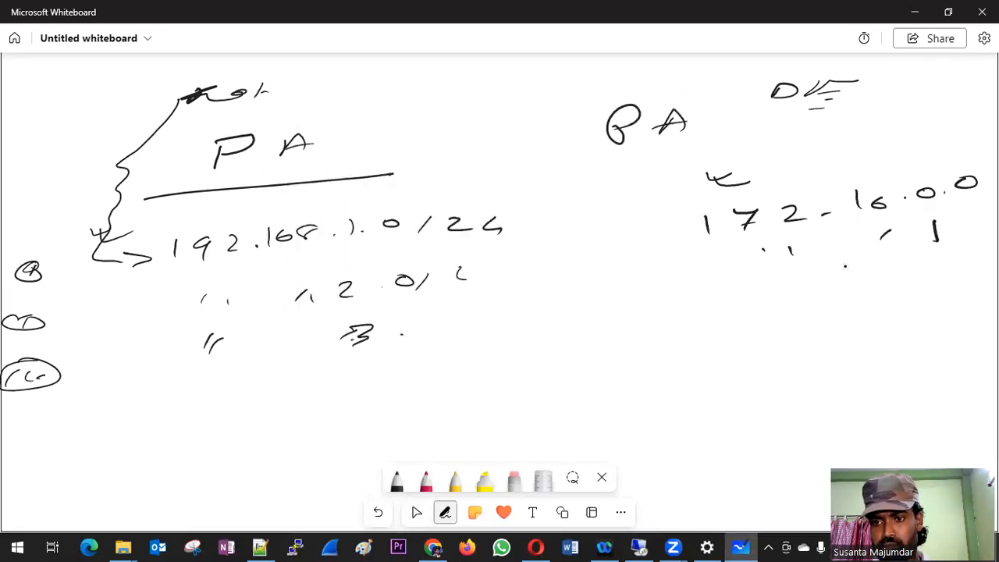
pyautogui.click(956, 231)
pyautogui.moveTo(976, 216)
pyautogui.mouseDown()
pyautogui.moveTo(995, 226)
pyautogui.moveTo(976, 215)
pyautogui.mouseUp()
pyautogui.moveTo(915, 277); pyautogui.dragTo(940, 288)
pyautogui.moveTo(991, 261)
pyautogui.mouseDown()
pyautogui.moveTo(975, 270)
pyautogui.moveTo(992, 261)
pyautogui.mouseUp()
pyautogui.click(846, 266)
pyautogui.moveTo(906, 317); pyautogui.dragTo(906, 331)
pyautogui.moveTo(953, 307); pyautogui.dragTo(985, 304)
# Handwrite the interface labels eth-1, eth 2, eth 3 and eth 3 beside the 172.16 networks, and draw a small box below them
pyautogui.click(416, 512)
pyautogui.click(445, 512)
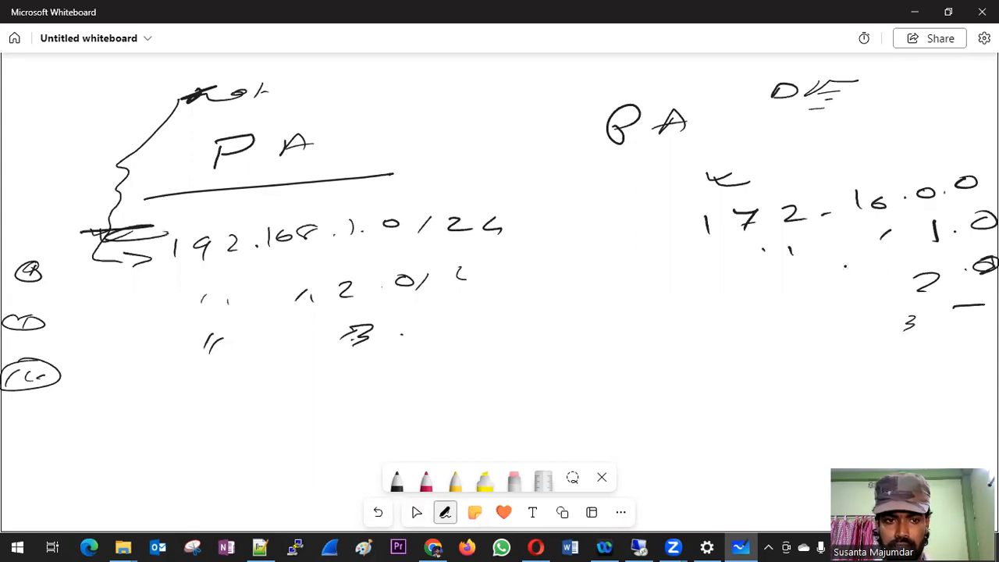
pyautogui.moveTo(581, 244); pyautogui.dragTo(645, 236)
pyautogui.moveTo(594, 299); pyautogui.dragTo(700, 295)
pyautogui.moveTo(623, 340); pyautogui.dragTo(668, 351)
pyautogui.moveTo(668, 353); pyautogui.dragTo(712, 353)
pyautogui.moveTo(676, 407)
pyautogui.mouseDown()
pyautogui.moveTo(691, 393)
pyautogui.moveTo(756, 395)
pyautogui.mouseUp()
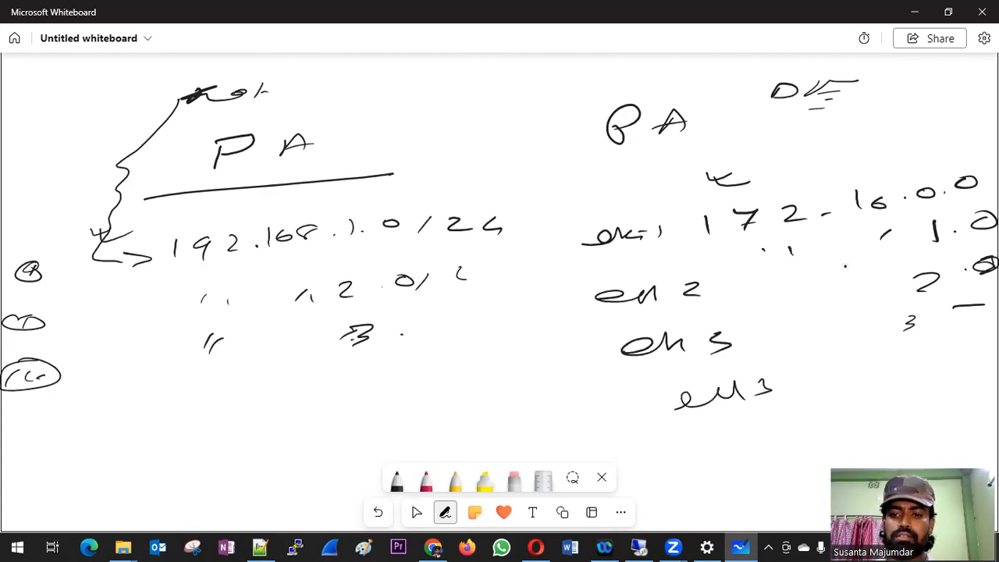
pyautogui.moveTo(713, 438)
pyautogui.mouseDown()
pyautogui.moveTo(770, 429)
pyautogui.moveTo(771, 448)
pyautogui.mouseUp()
pyautogui.moveTo(763, 431); pyautogui.dragTo(768, 448)
pyautogui.click(845, 266)
pyautogui.click(416, 511)
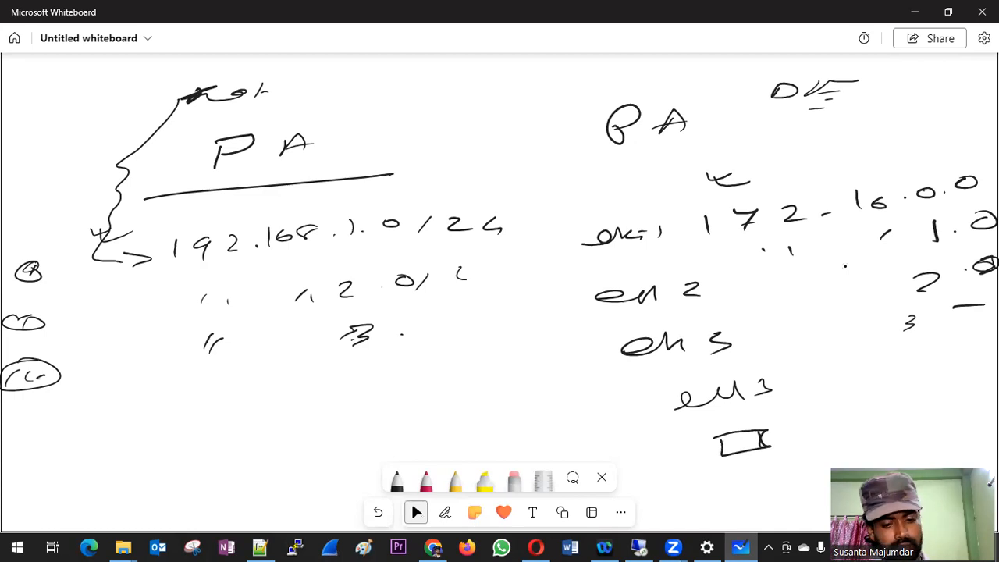
# Return to Panorama, discard the unsaved template stack, and open the Network interface settings for the templates
pyautogui.hotkey('alt', 'Tab')
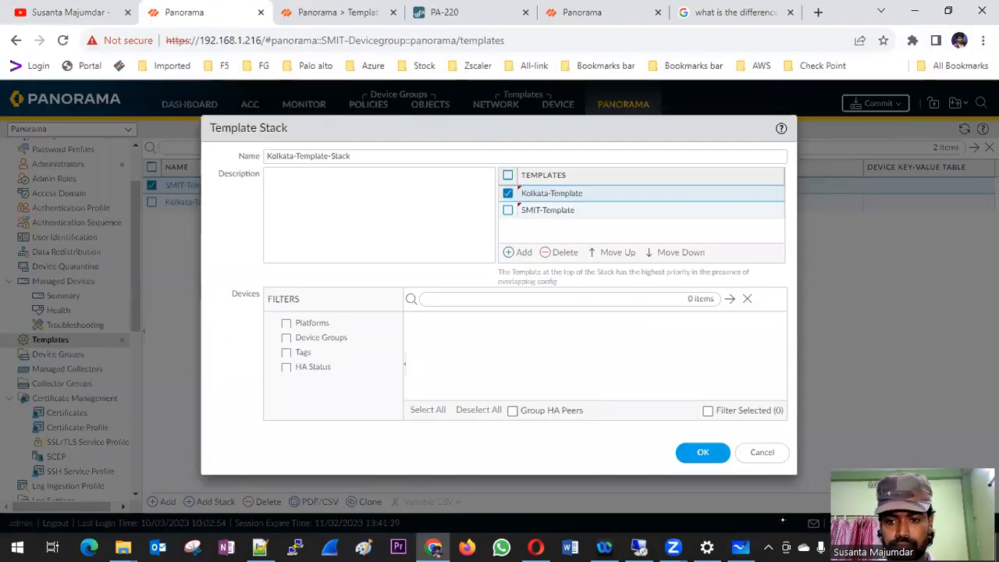
pyautogui.click(763, 452)
pyautogui.scroll(1, 51, 325)
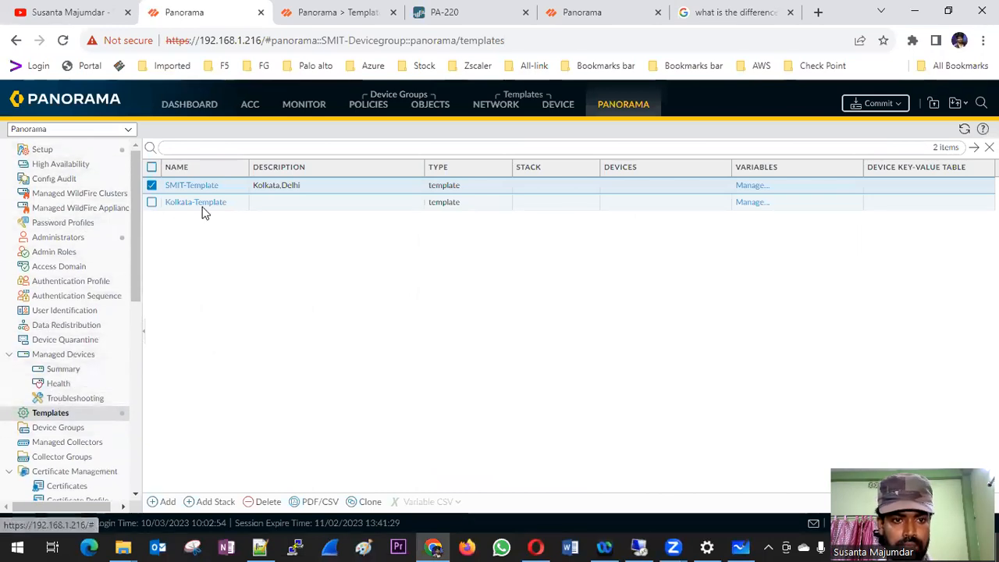
pyautogui.click(483, 106)
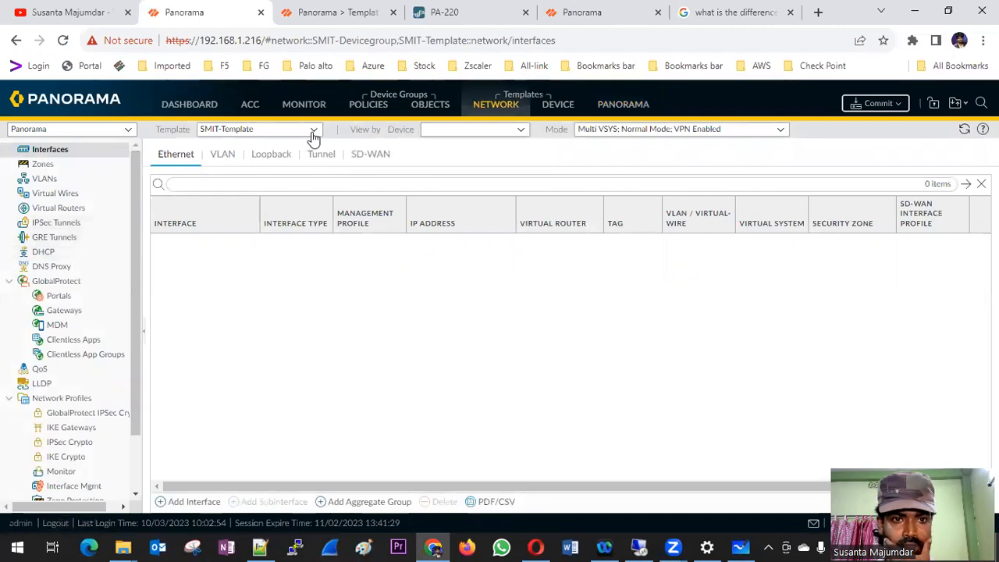
# In Kolkata-Template, create a Layer3 security zone named External
pyautogui.click(312, 133)
pyautogui.click(247, 179)
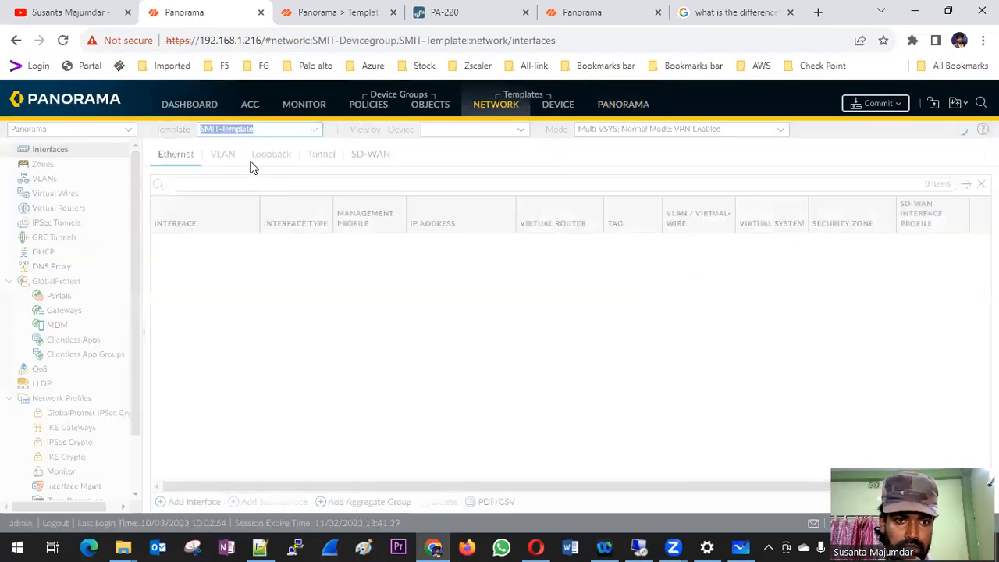
pyautogui.click(312, 131)
pyautogui.click(247, 161)
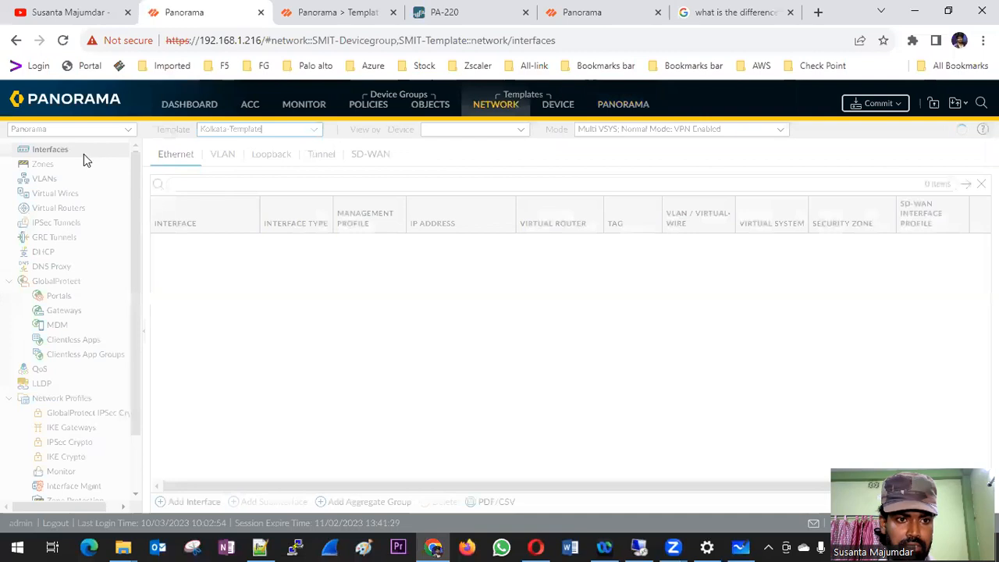
pyautogui.click(62, 171)
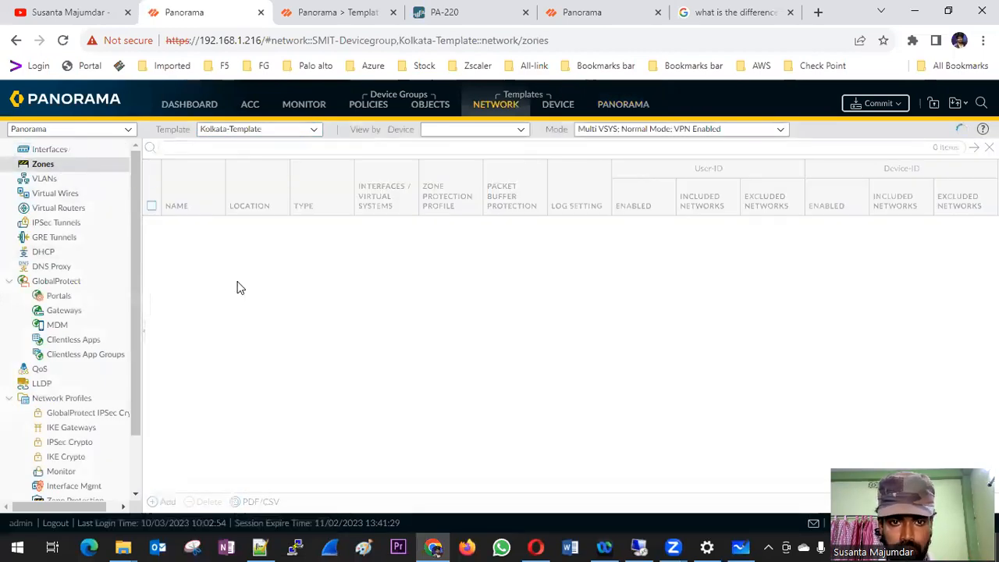
pyautogui.click(167, 502)
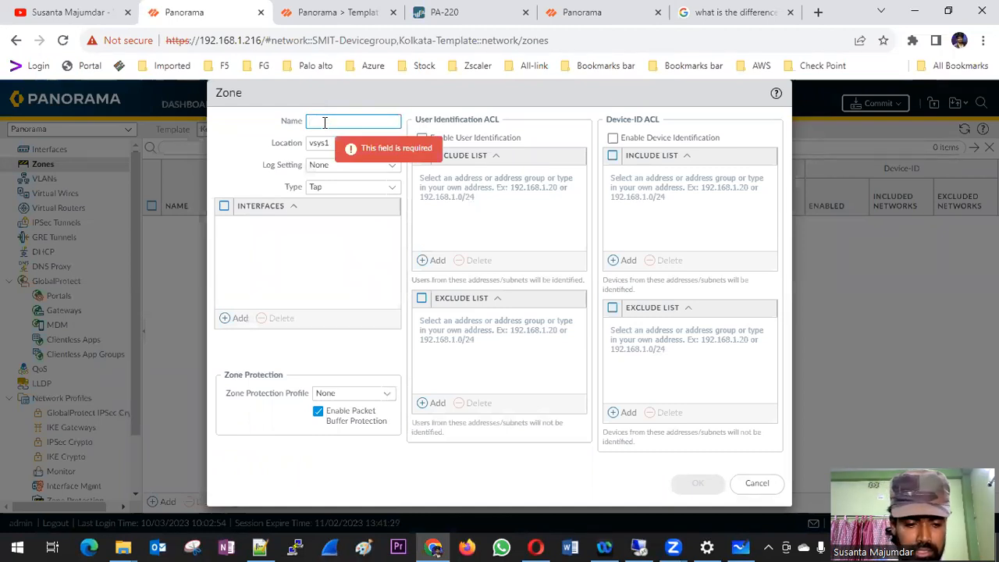
pyautogui.write('External')
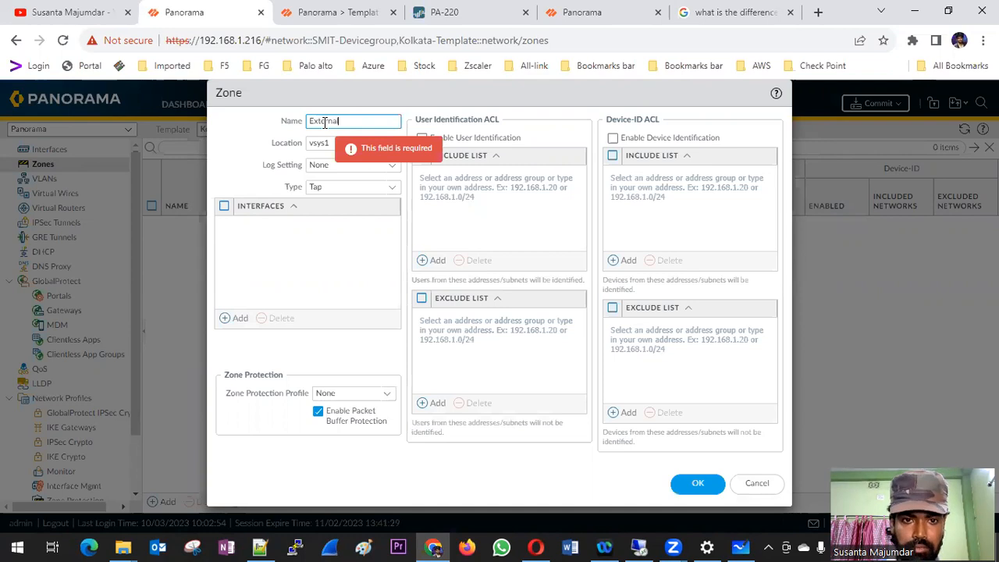
pyautogui.click(390, 187)
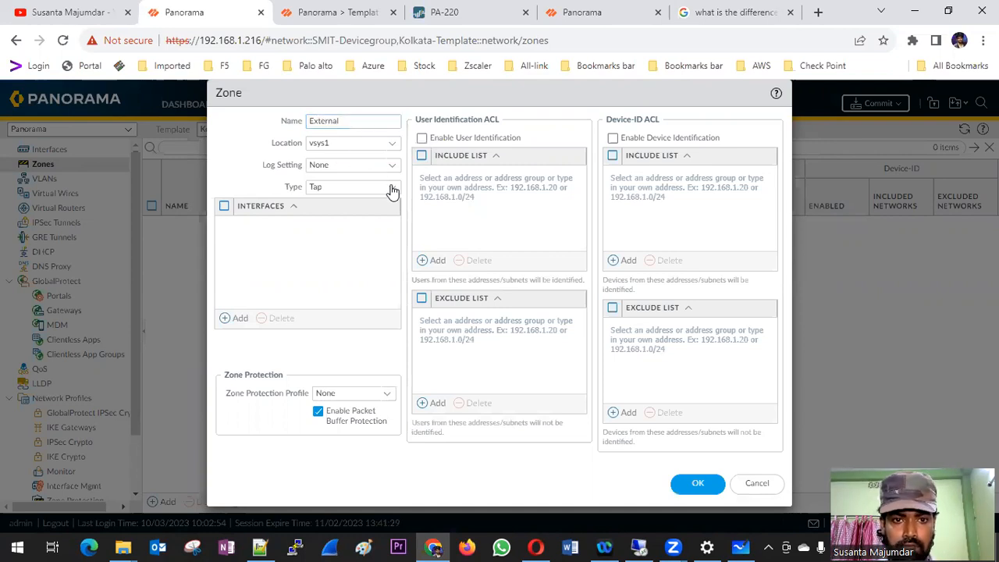
pyautogui.click(325, 255)
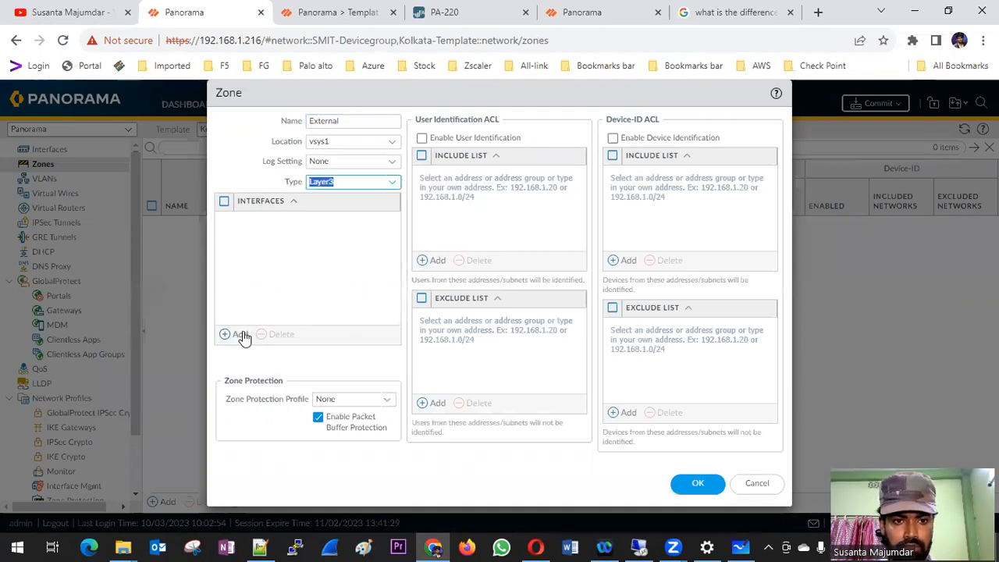
pyautogui.click(698, 482)
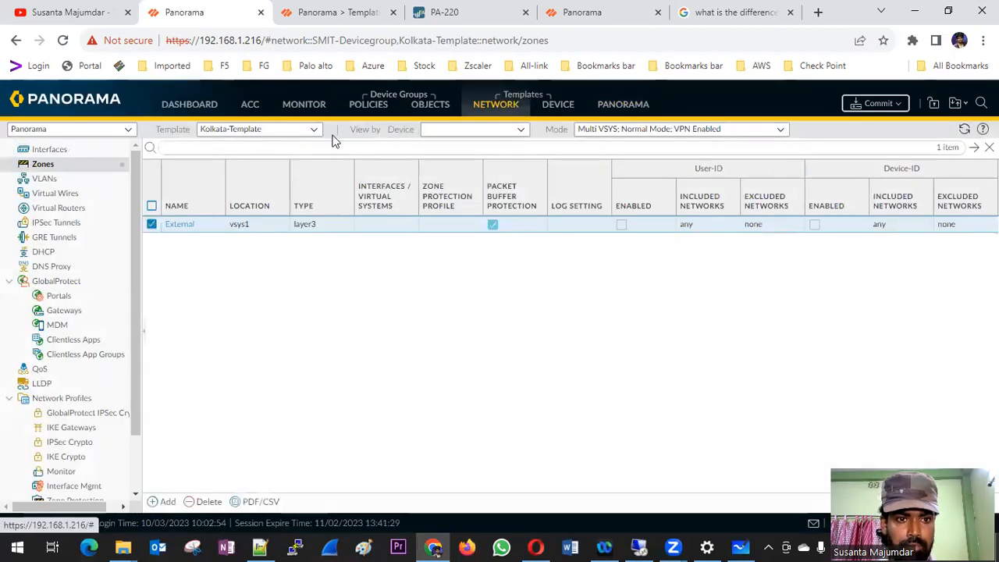
# Check which security zones a new Layer3 Ethernet interface offers in SMIT-Template, and discard that interface
pyautogui.click(57, 153)
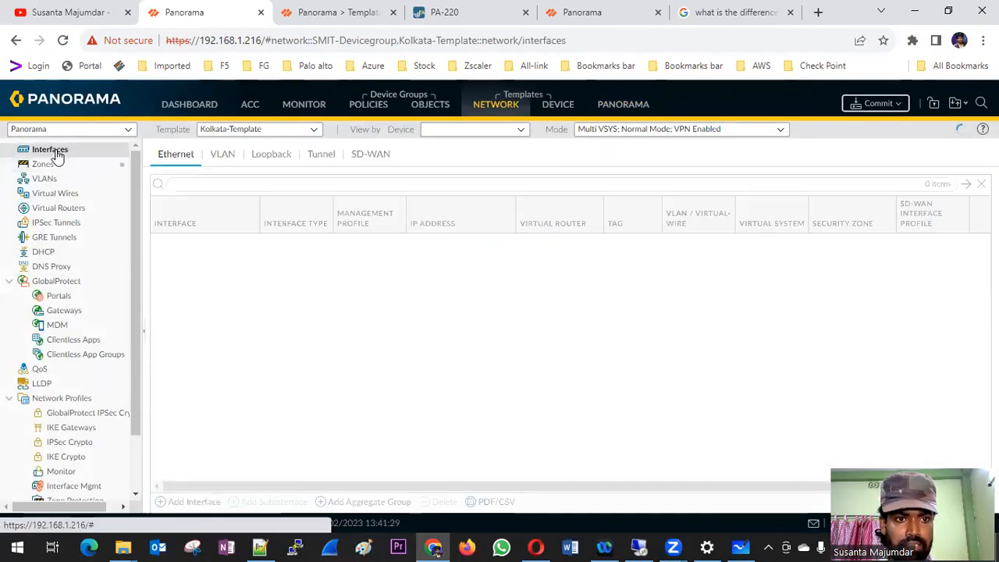
pyautogui.click(312, 134)
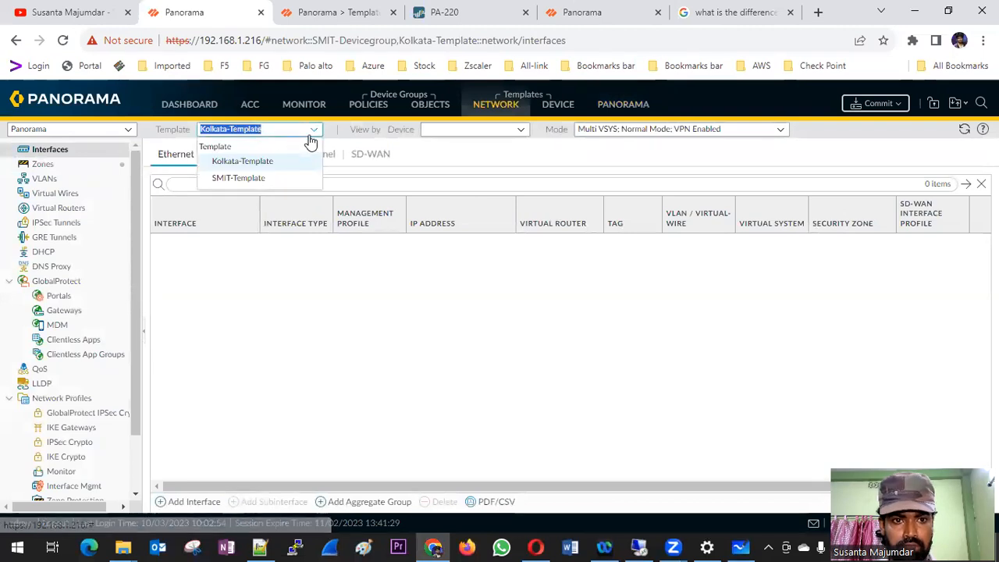
pyautogui.click(232, 179)
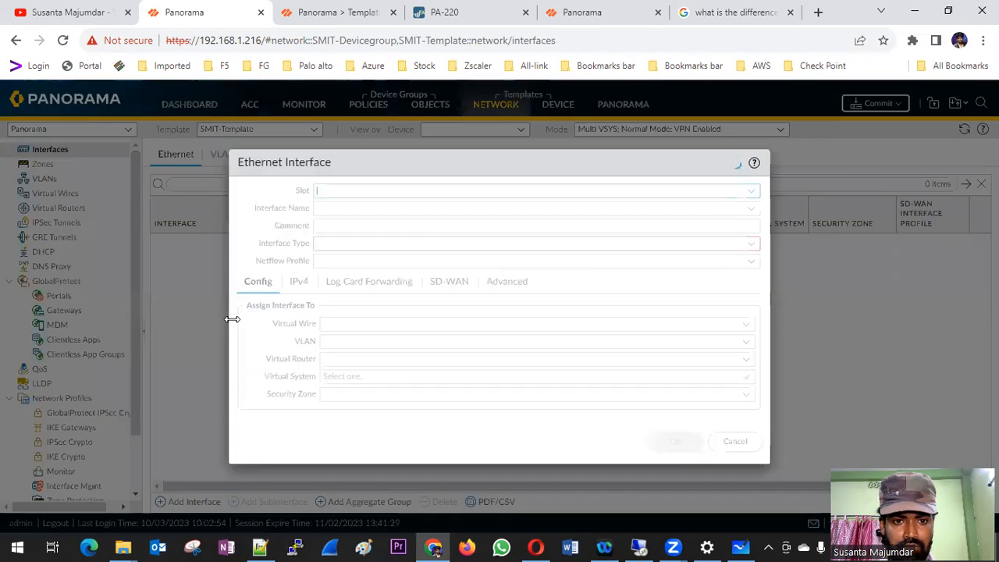
pyautogui.click(751, 251)
pyautogui.click(333, 362)
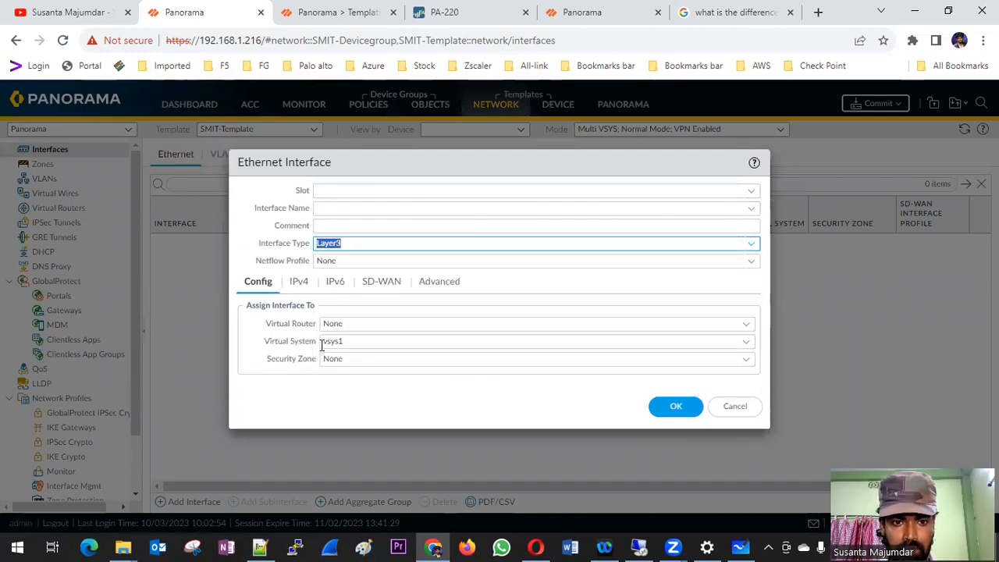
pyautogui.click(742, 358)
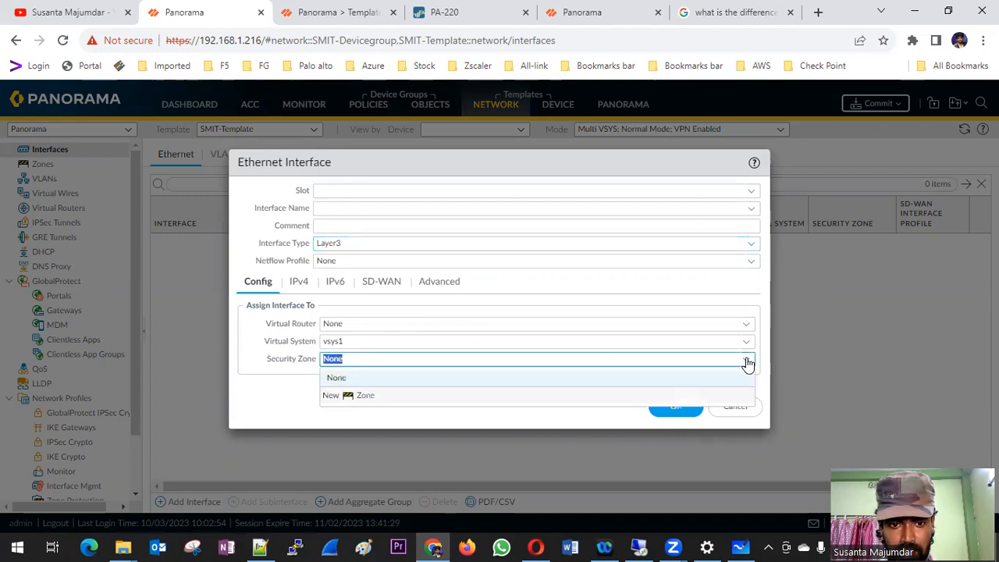
pyautogui.click(738, 409)
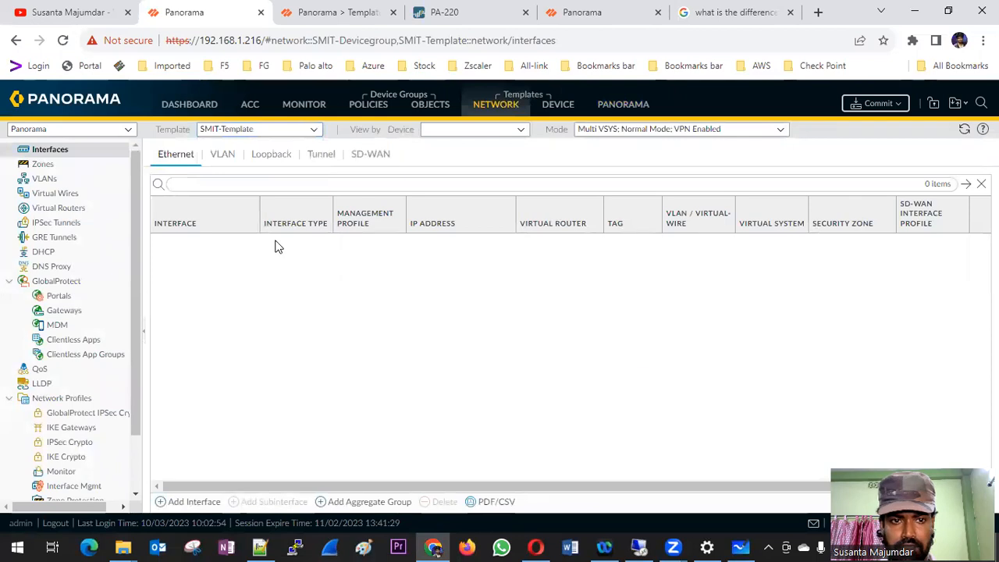
# In Kolkata-Template, start a new Ethernet interface with Slot 1, name ethernet1/1, comment LAN and interface type Layer3
pyautogui.click(313, 130)
pyautogui.click(230, 165)
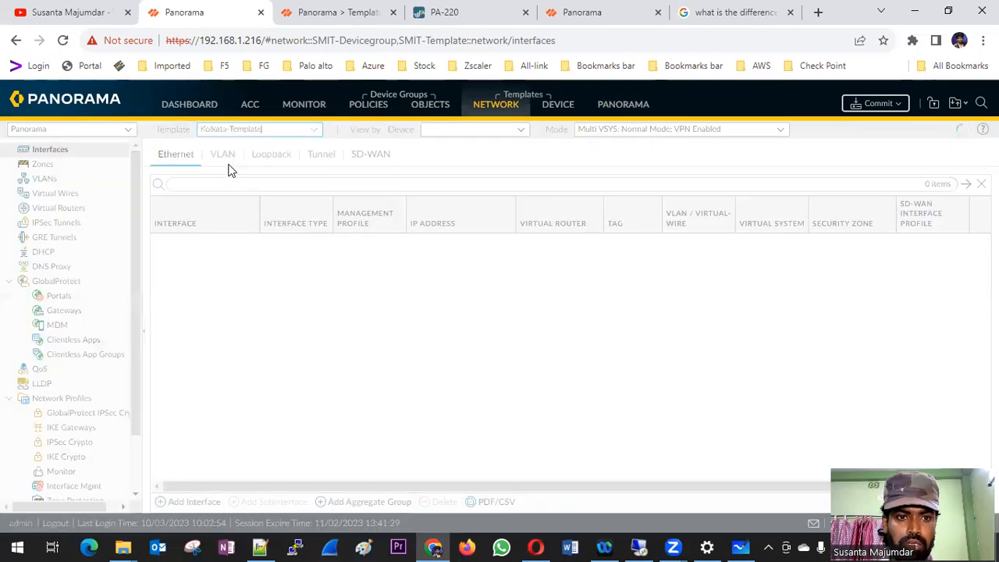
pyautogui.click(174, 503)
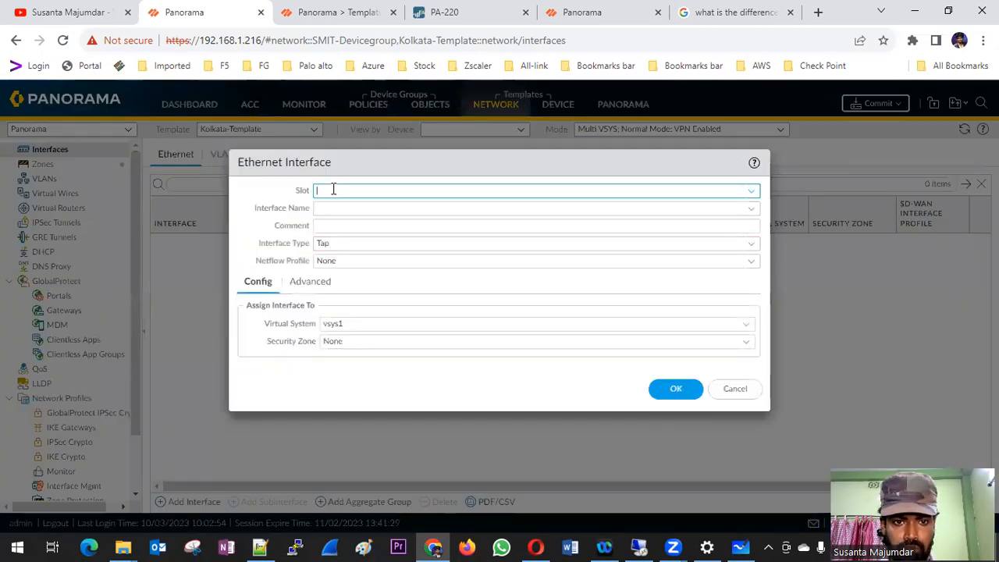
pyautogui.click(751, 194)
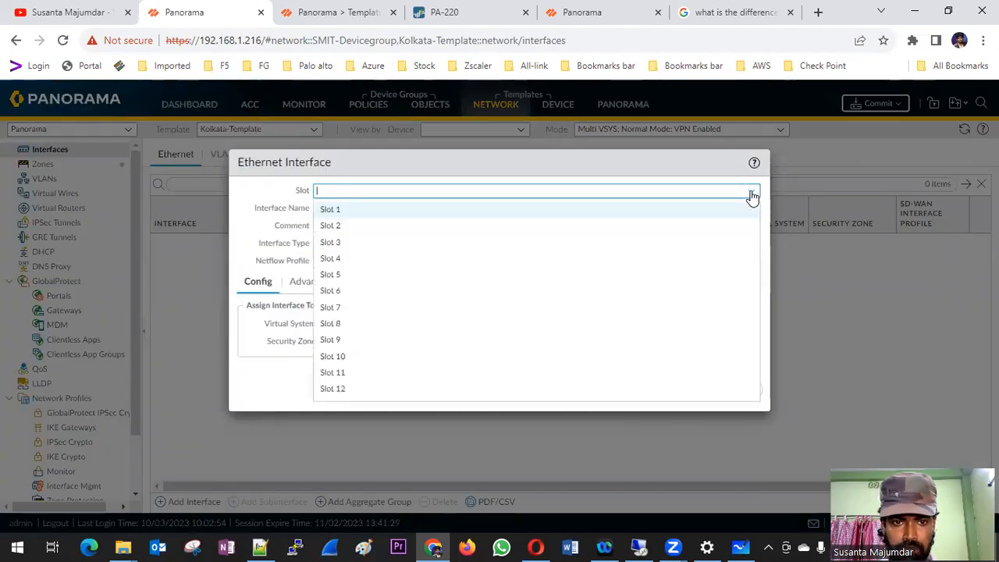
pyautogui.click(348, 210)
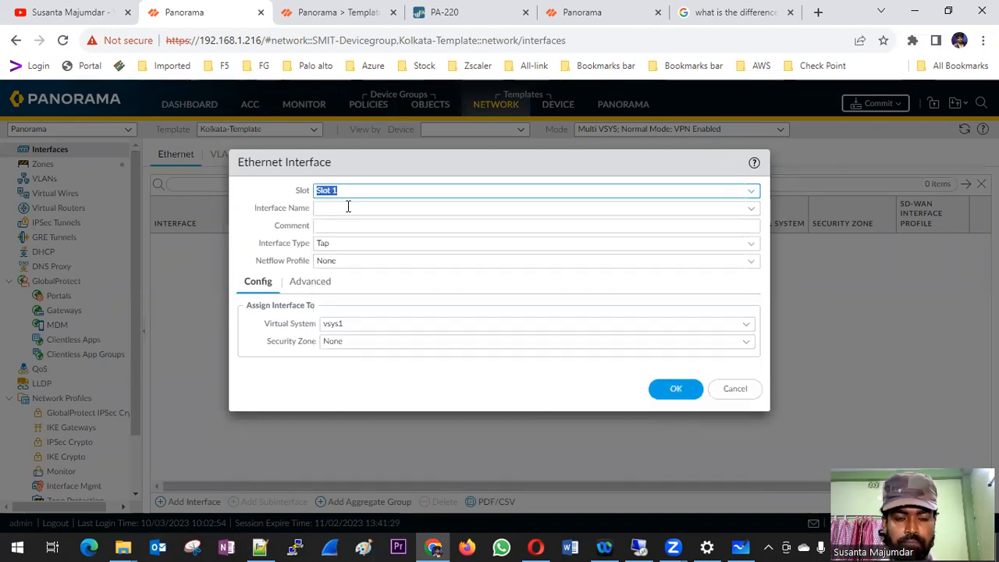
pyautogui.click(346, 208)
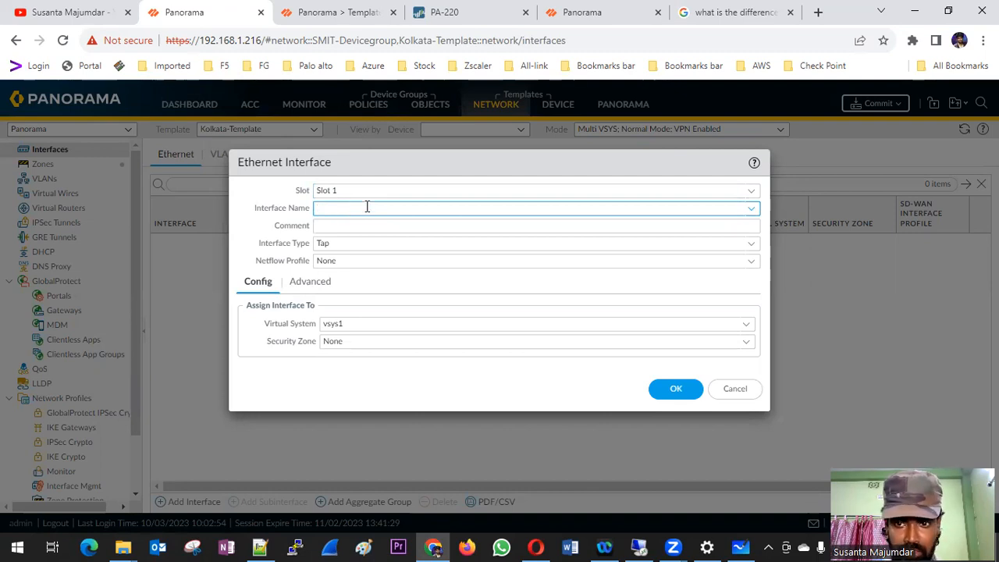
pyautogui.click(752, 208)
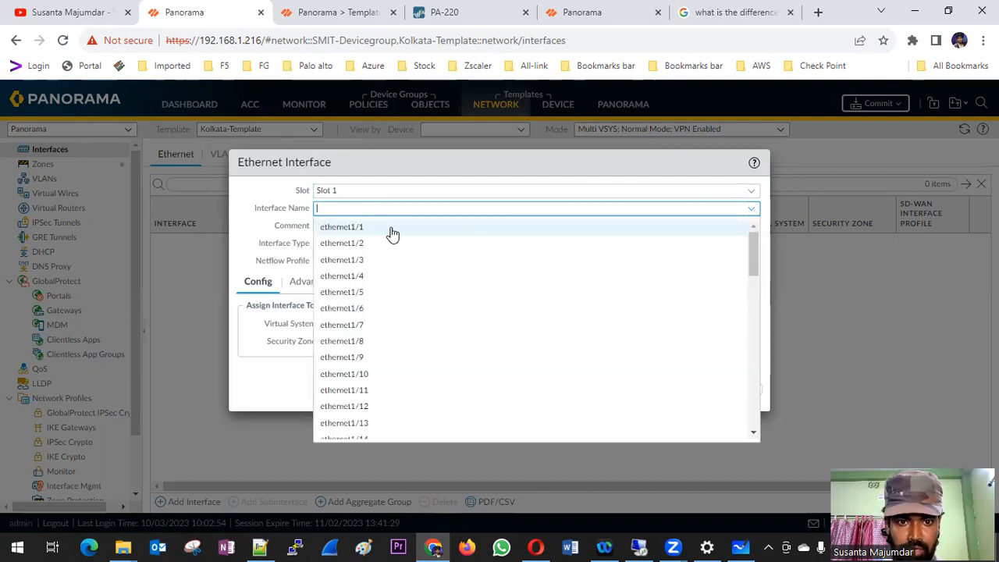
pyautogui.click(343, 228)
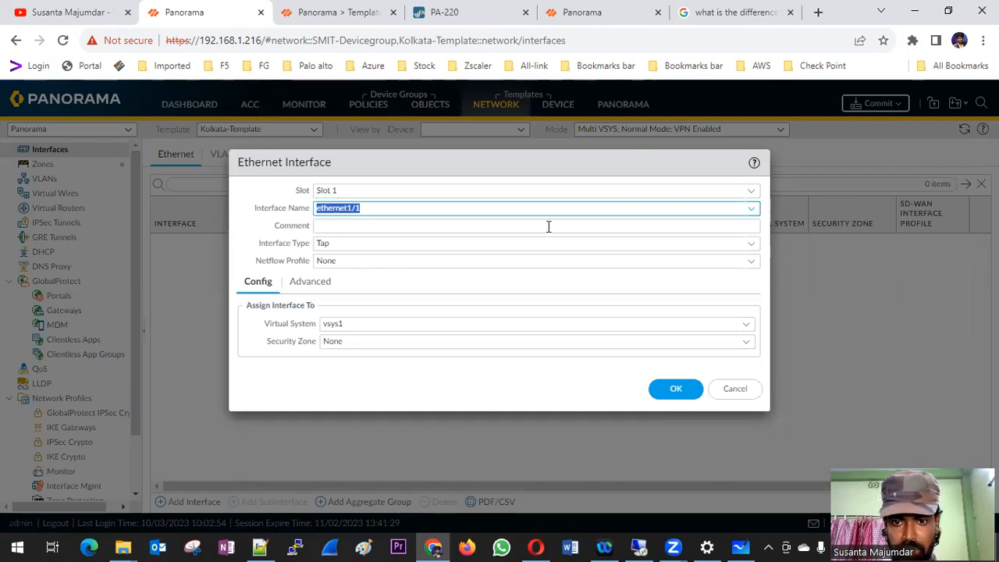
pyautogui.click(458, 229)
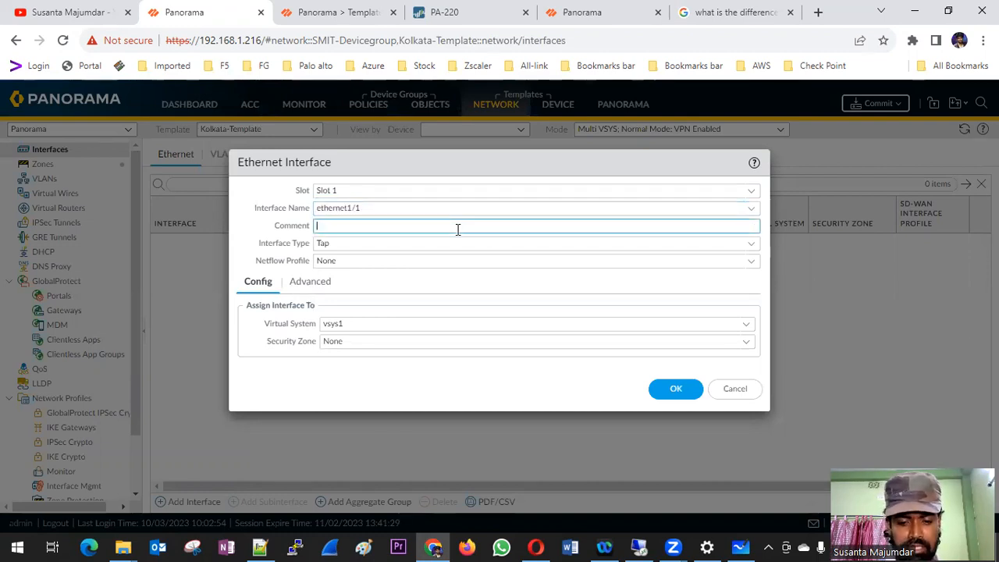
pyautogui.click(751, 244)
pyautogui.click(343, 360)
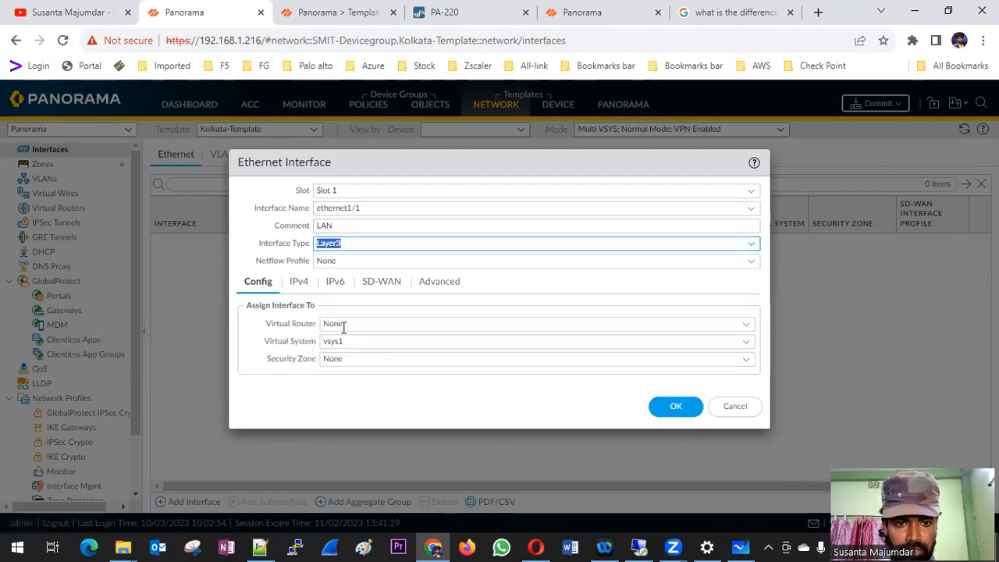
# Start a new virtual router for the ethernet1/1 interface and name it Kolkata-V-R
pyautogui.click(746, 328)
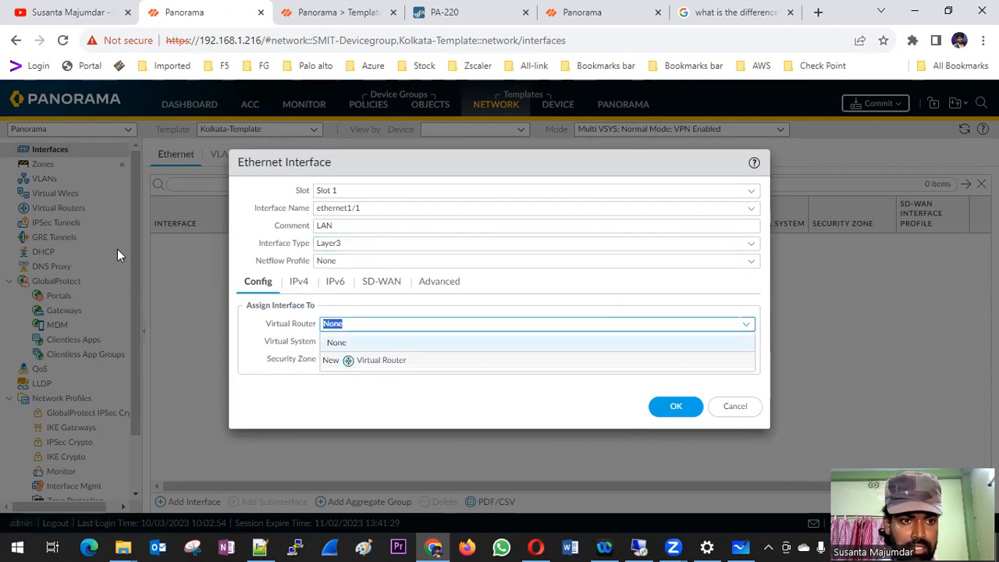
pyautogui.click(369, 359)
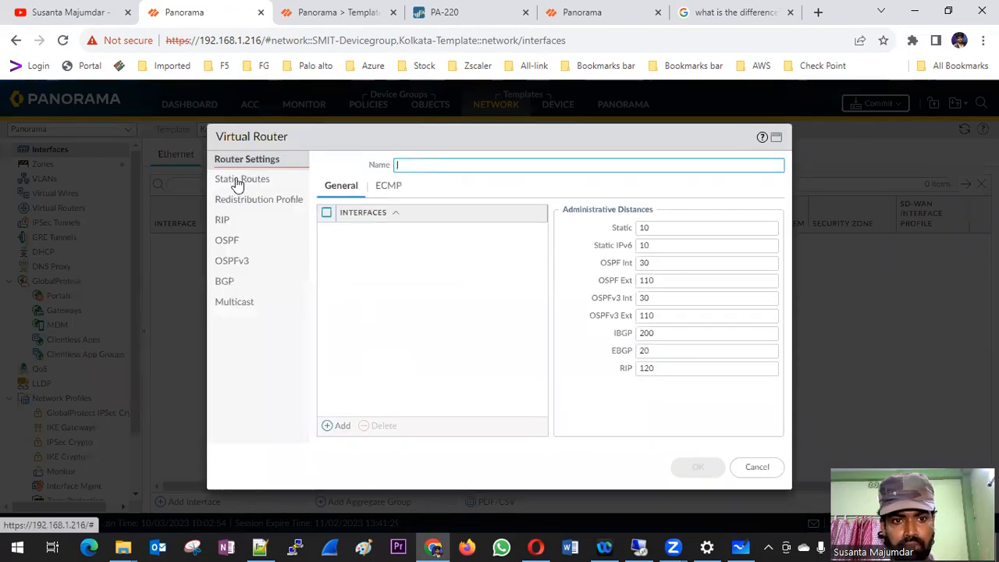
pyautogui.click(242, 182)
pyautogui.click(249, 160)
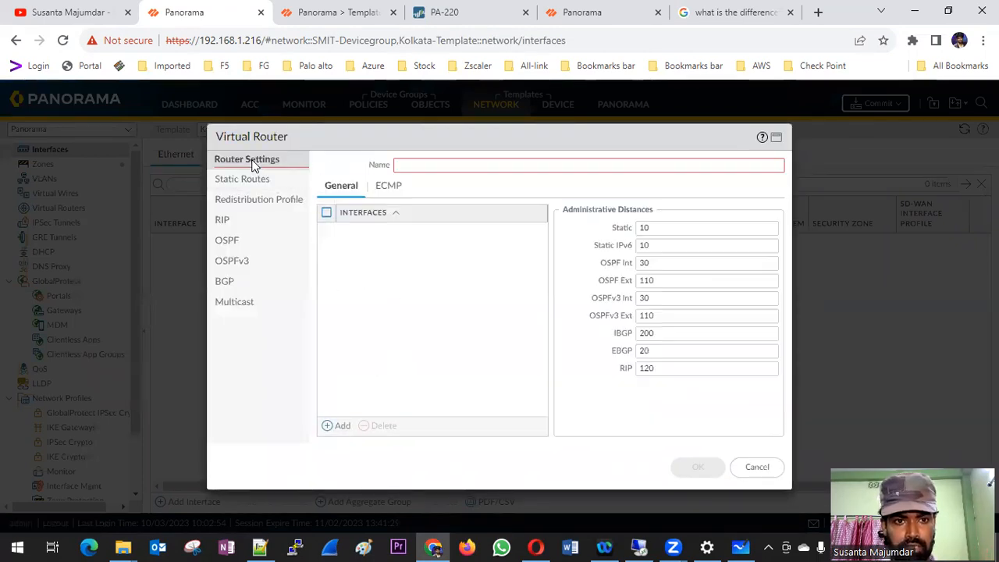
pyautogui.click(424, 165)
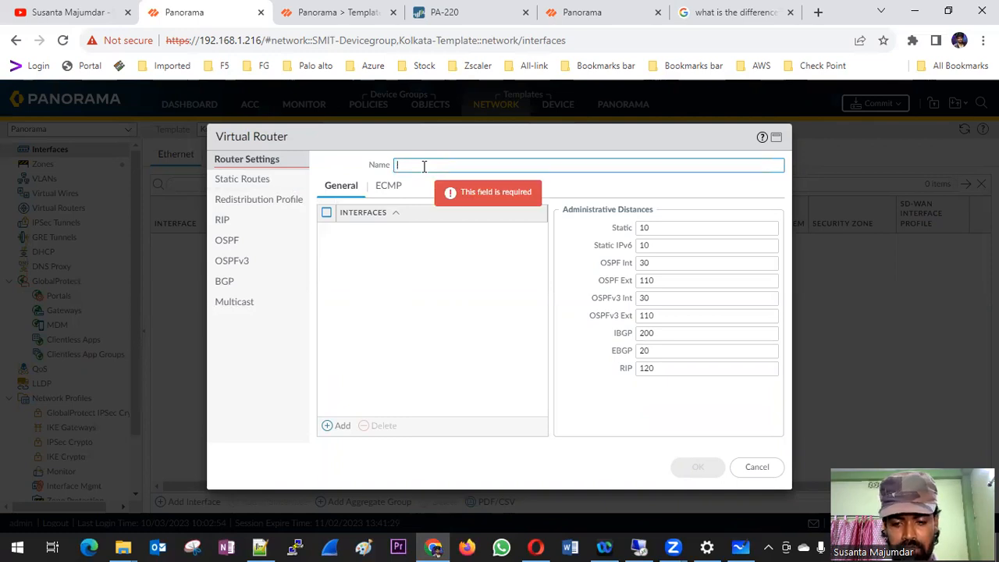
pyautogui.write('Kolkata')
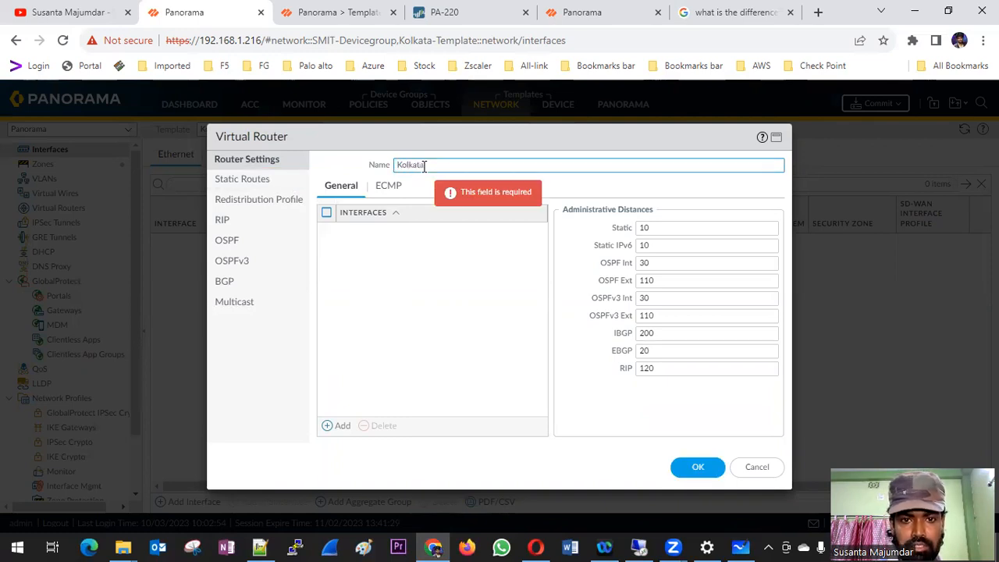
pyautogui.write('V')
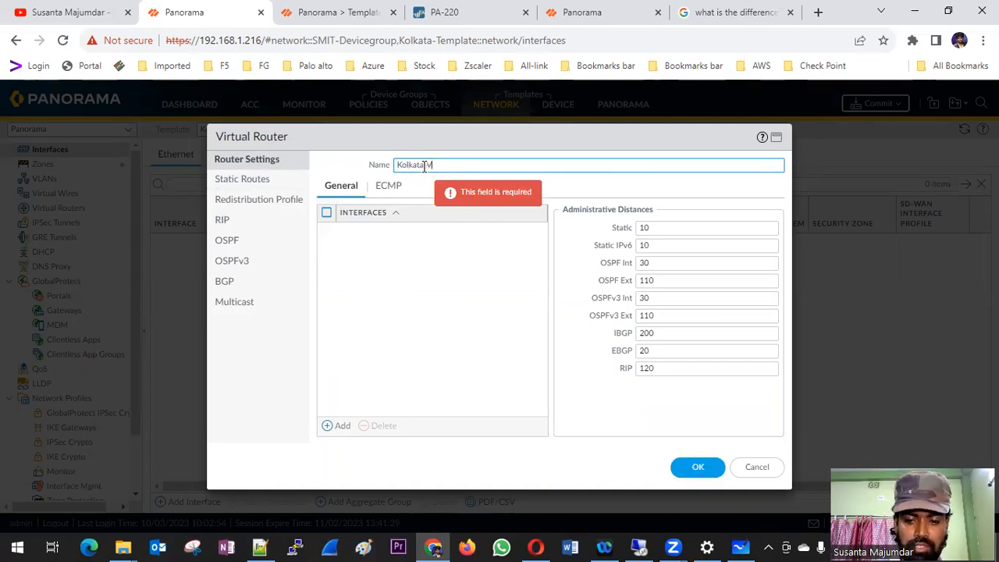
pyautogui.write('-V-R')
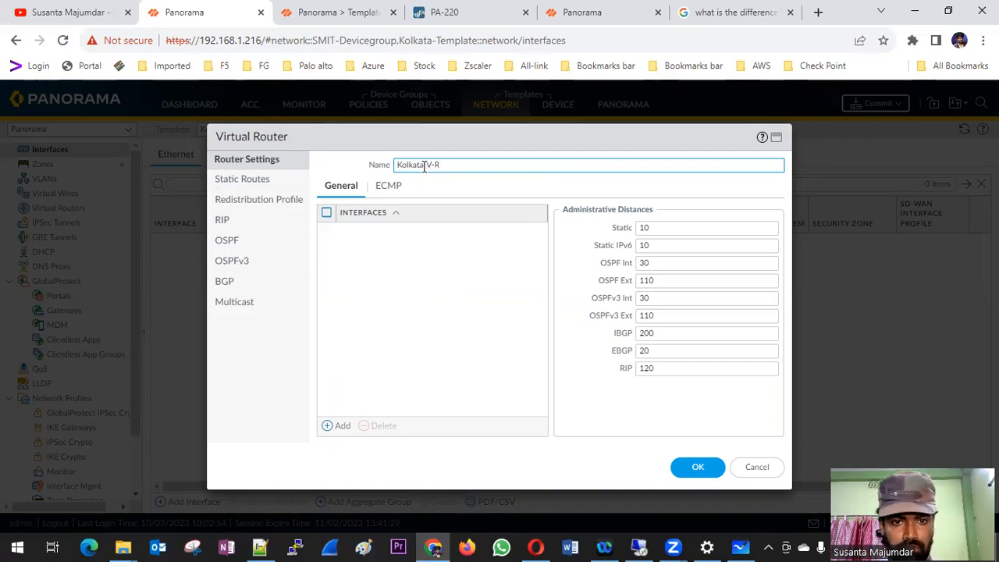
pyautogui.click(332, 427)
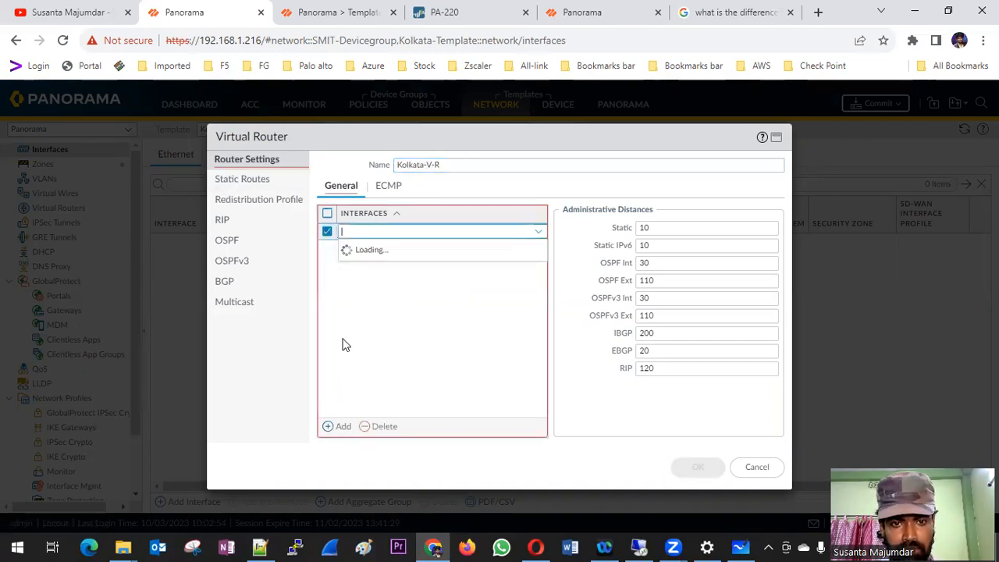
pyautogui.click(281, 304)
pyautogui.click(245, 161)
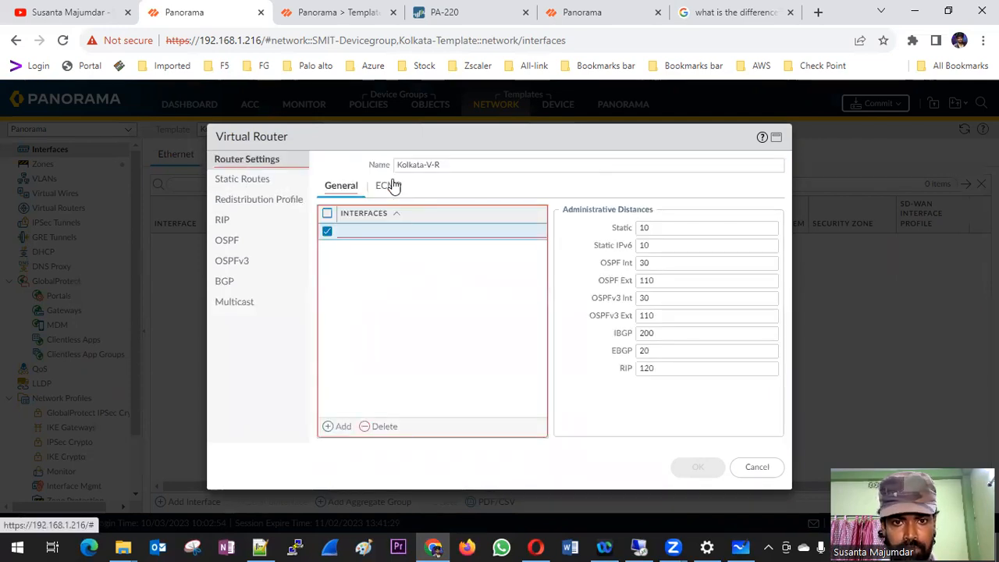
pyautogui.click(385, 425)
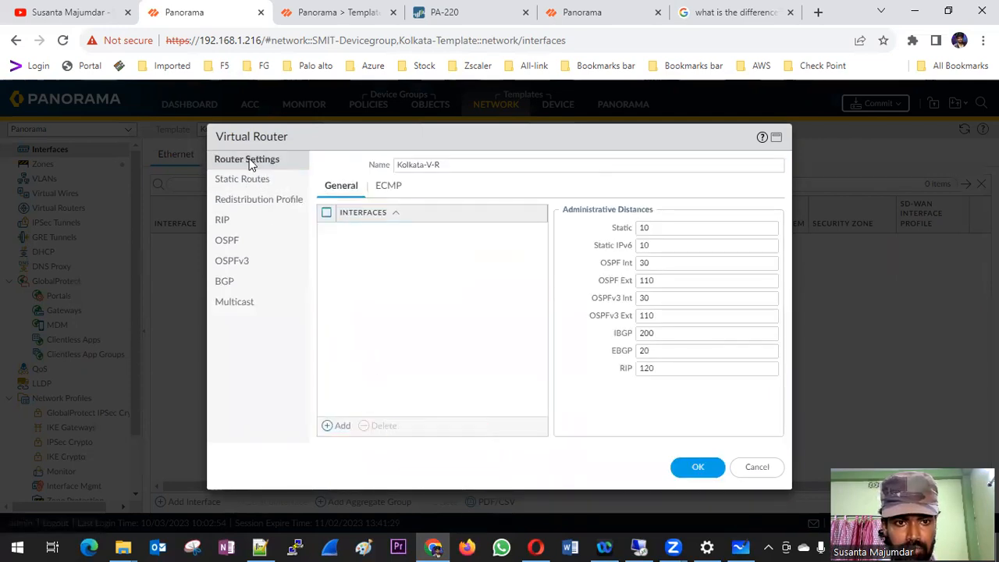
# Draft an IPv4 static route named Internet with destination 0.0.0.0/0 in the new virtual router, and discard both the route and router
pyautogui.click(244, 179)
pyautogui.click(335, 429)
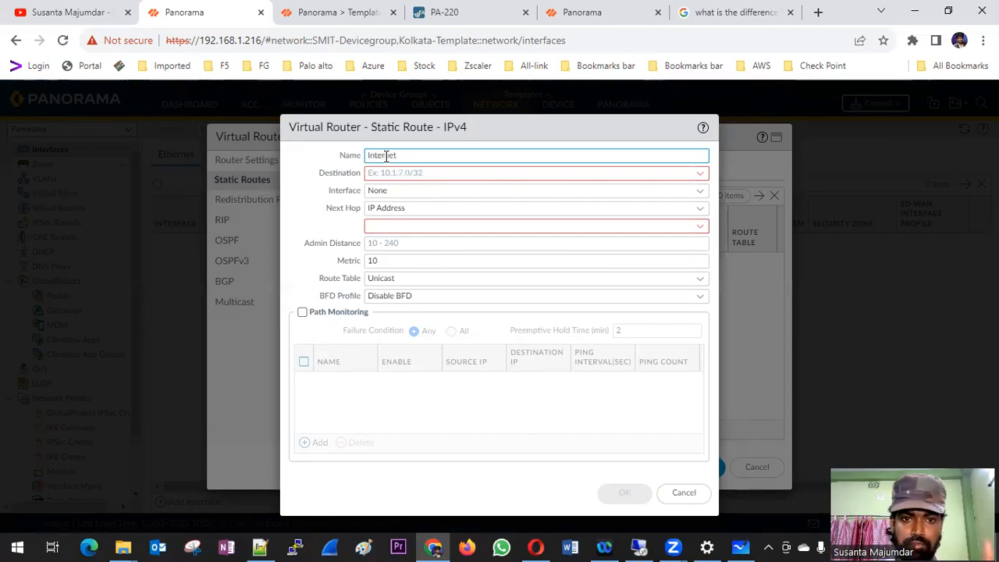
pyautogui.click(389, 175)
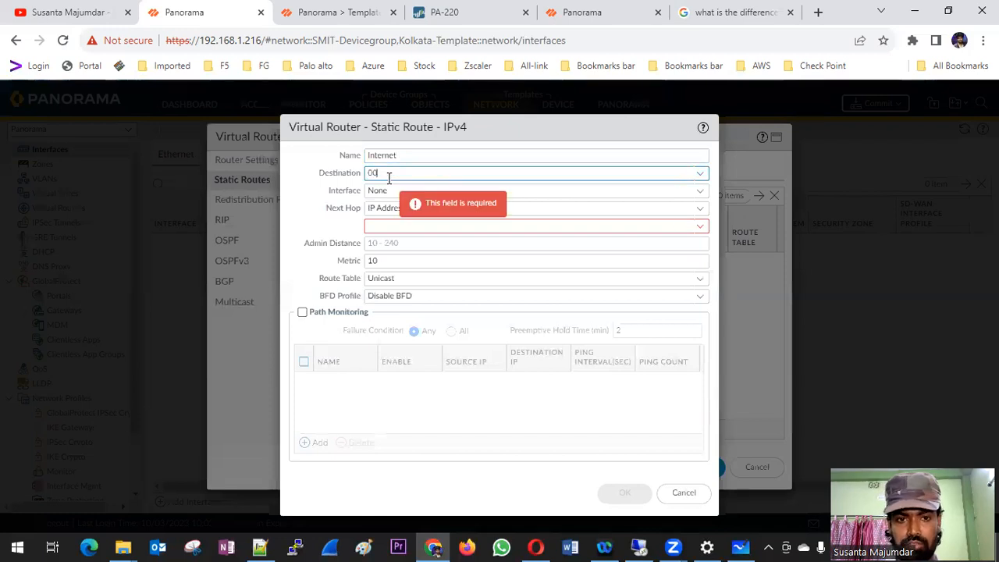
pyautogui.write('0')
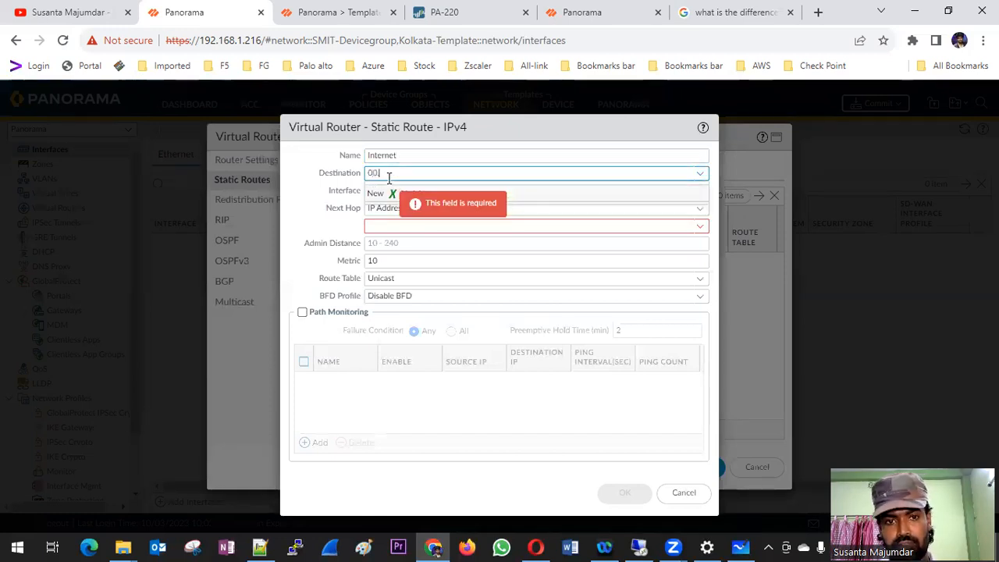
pyautogui.press('BackSpace')
pyautogui.press('BackSpace')
pyautogui.press('BackSpace')
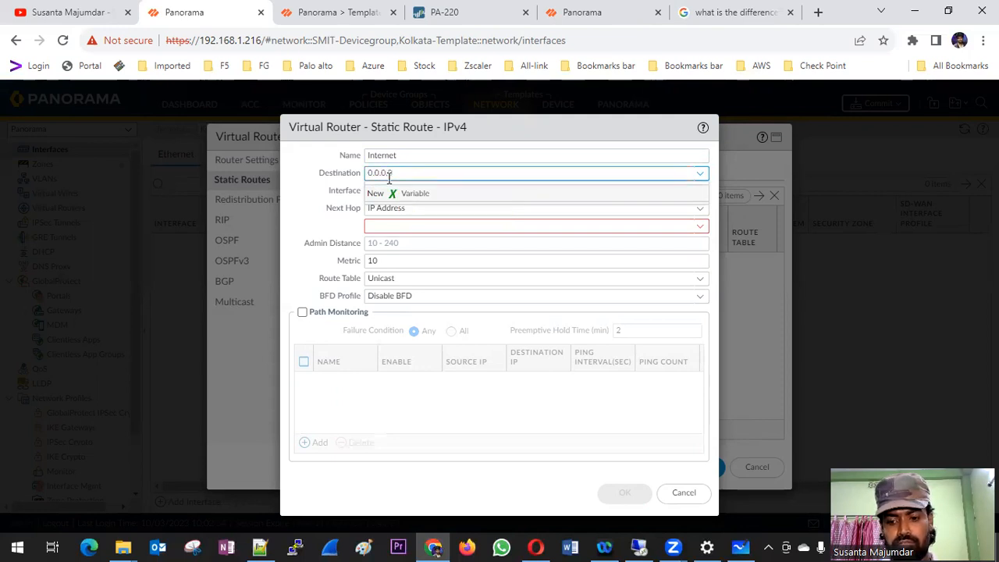
pyautogui.click(469, 208)
pyautogui.click(698, 210)
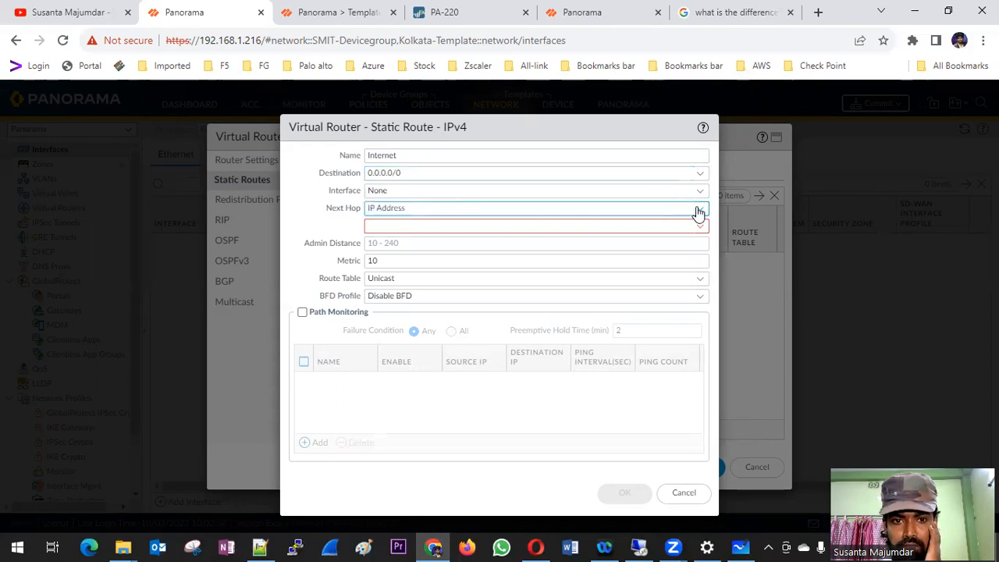
pyautogui.click(297, 197)
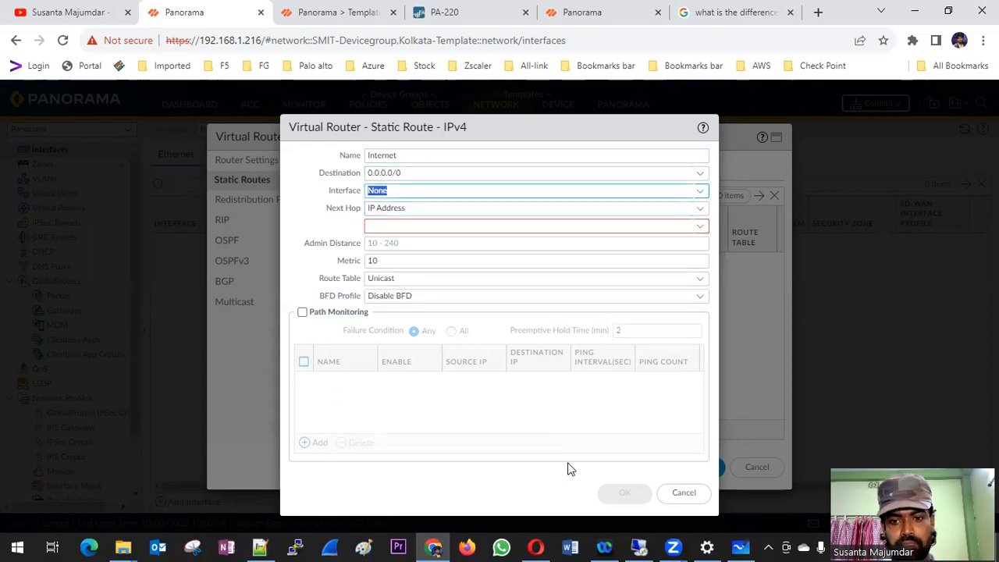
pyautogui.click(685, 493)
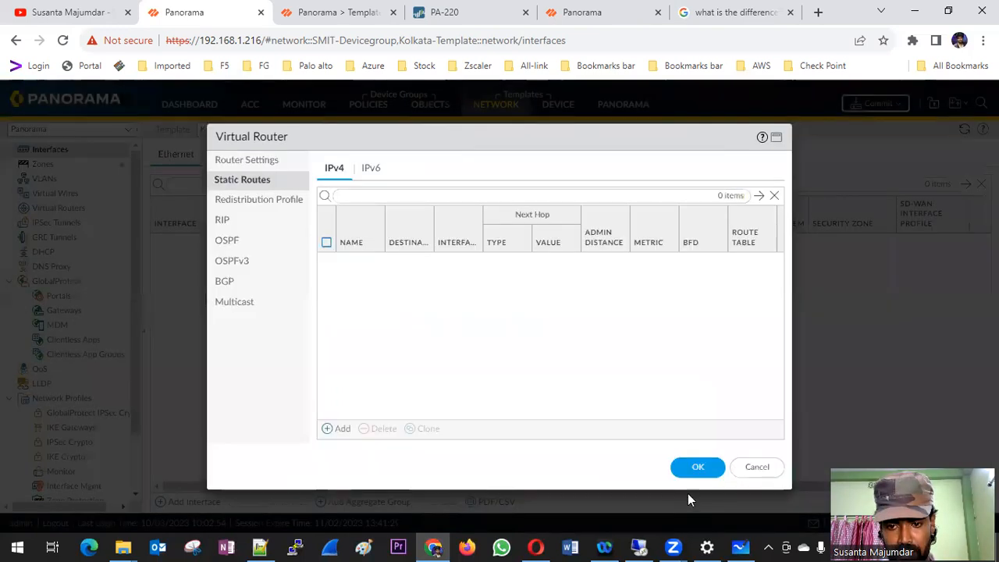
pyautogui.click(756, 467)
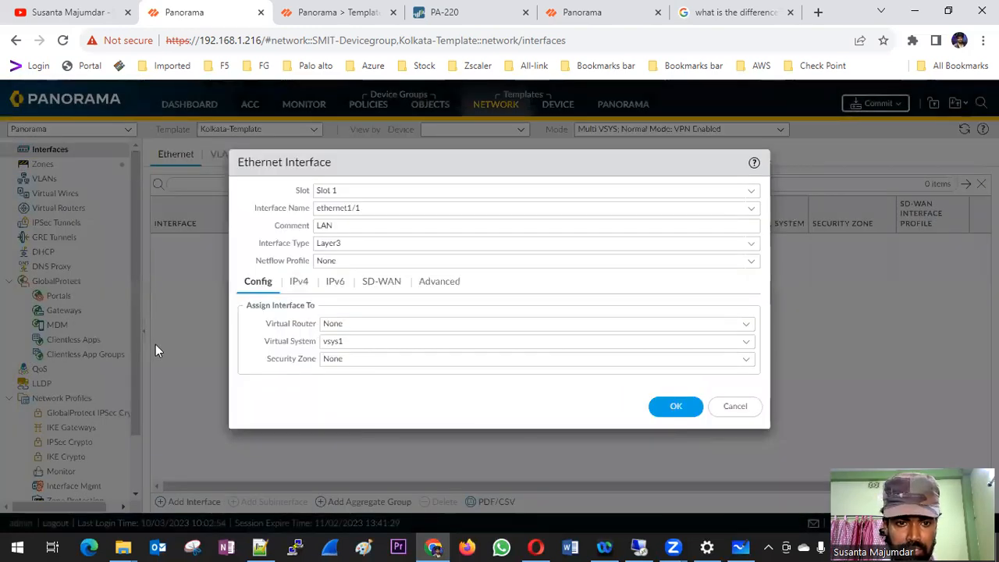
pyautogui.click(746, 346)
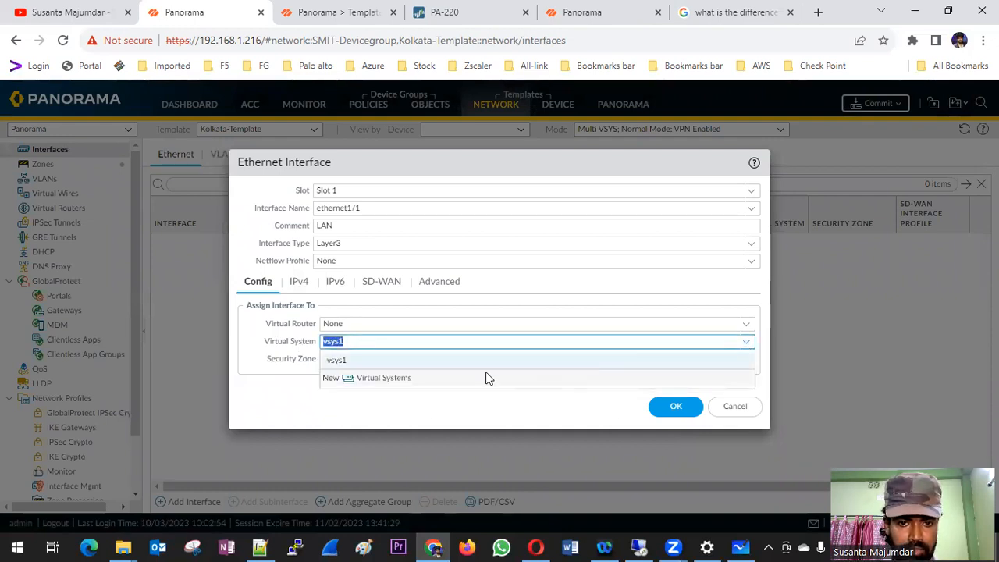
pyautogui.click(387, 380)
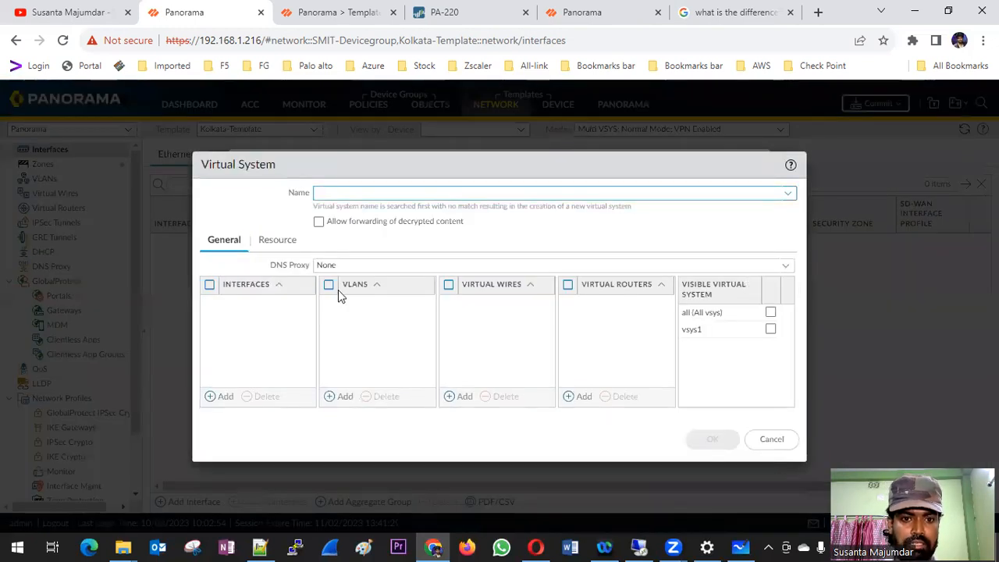
pyautogui.click(765, 442)
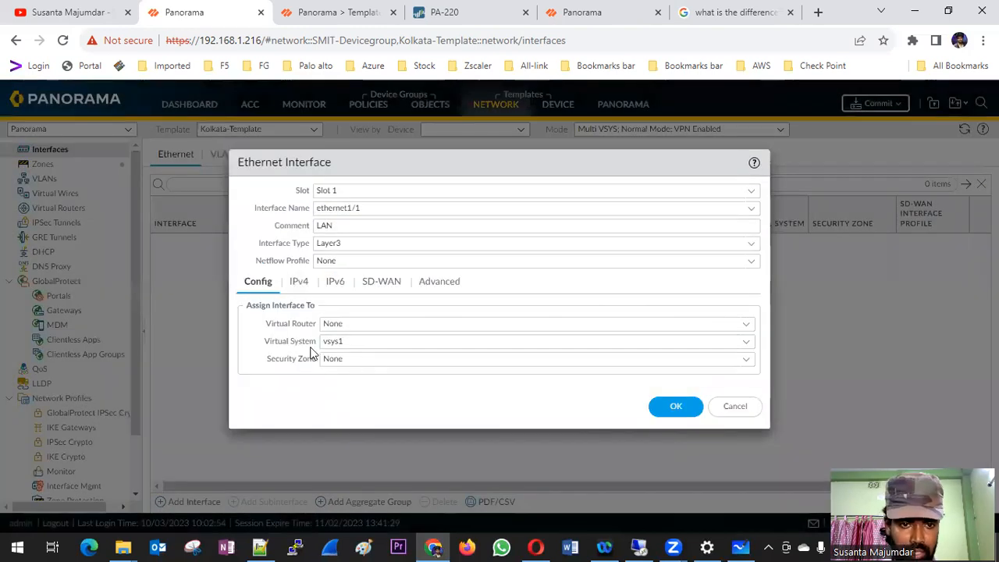
# Assign the ethernet1/1 interface to the External security zone
pyautogui.click(745, 362)
pyautogui.click(357, 395)
pyautogui.moveTo(339, 398); pyautogui.dragTo(194, 164)
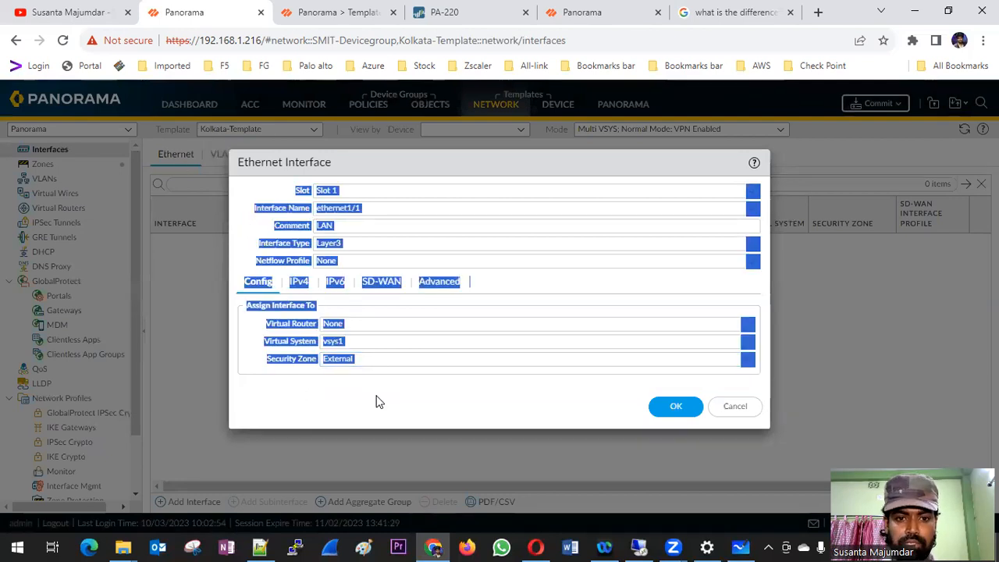
pyautogui.click(376, 401)
# Give ethernet1/1 the static IPv4 address 192.169.1.1/24
pyautogui.click(298, 283)
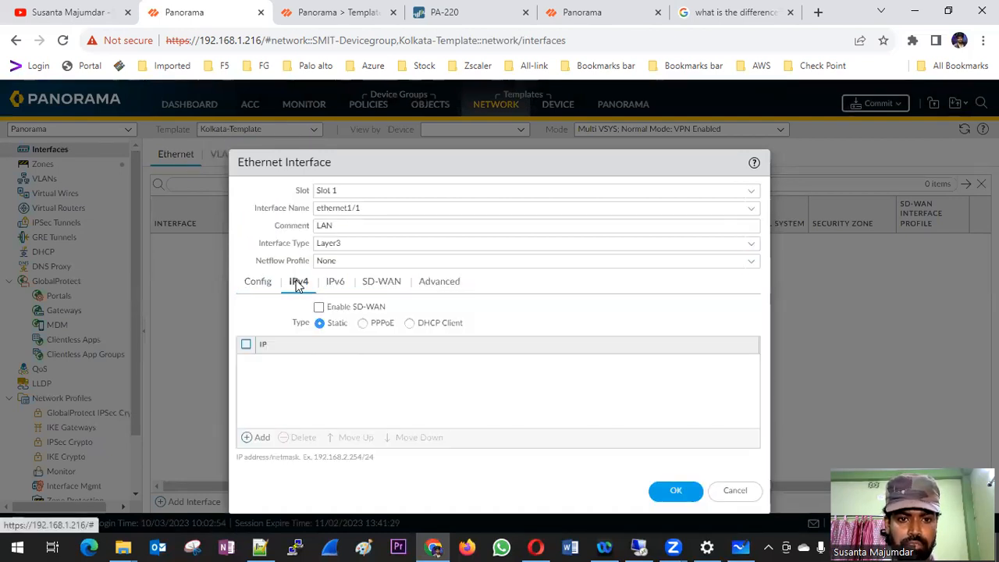
pyautogui.click(262, 437)
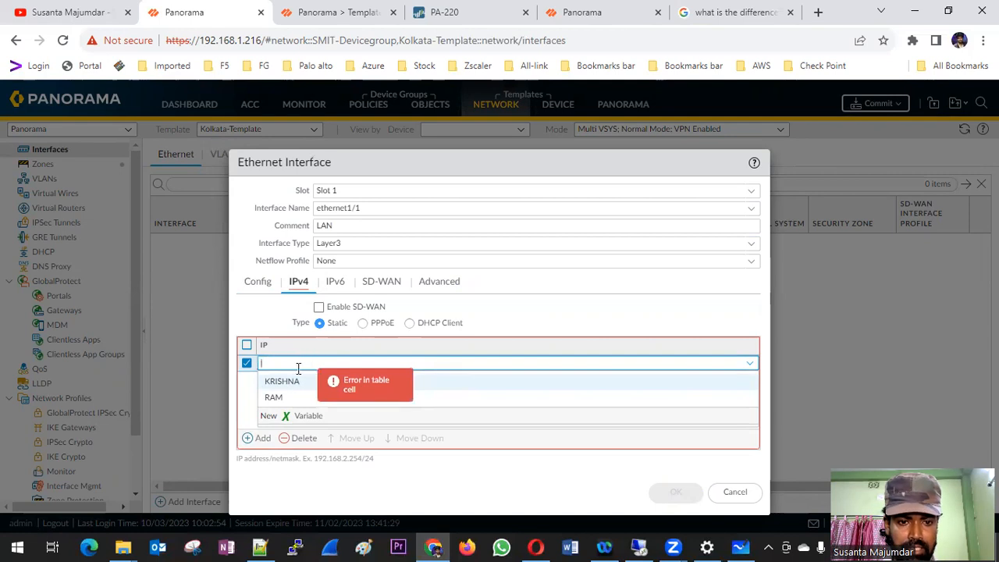
pyautogui.click(287, 438)
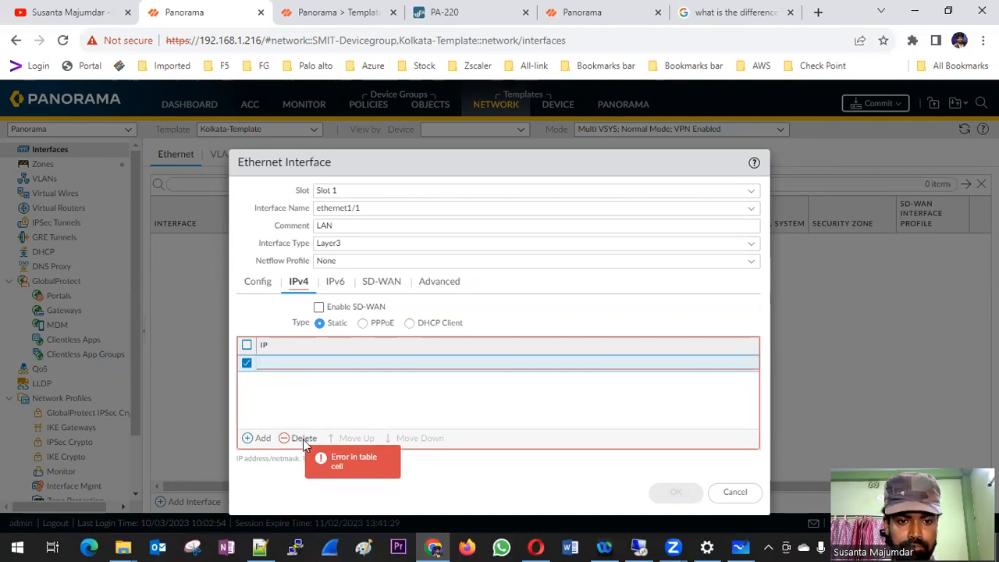
pyautogui.click(261, 438)
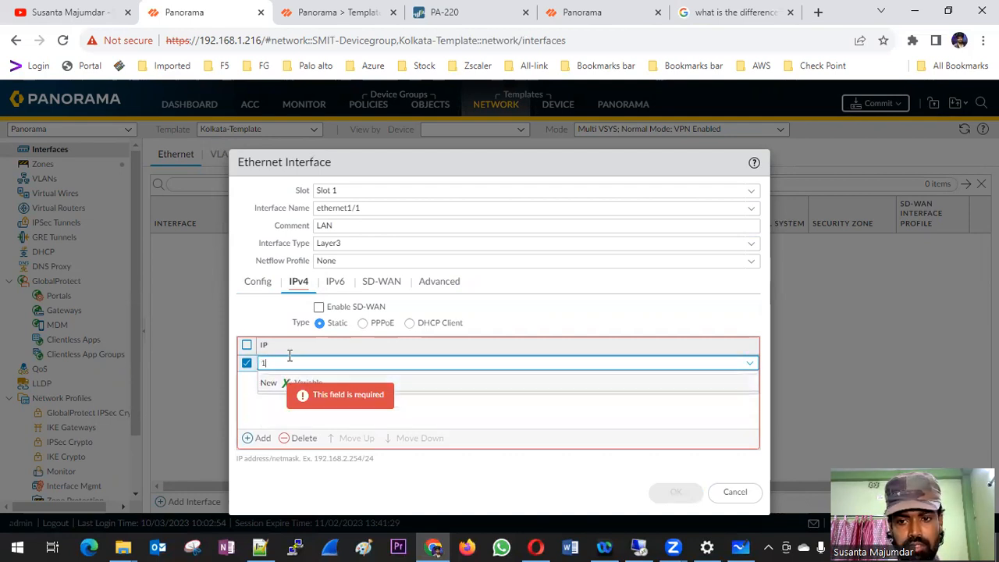
pyautogui.write('192.169.1.1/24')
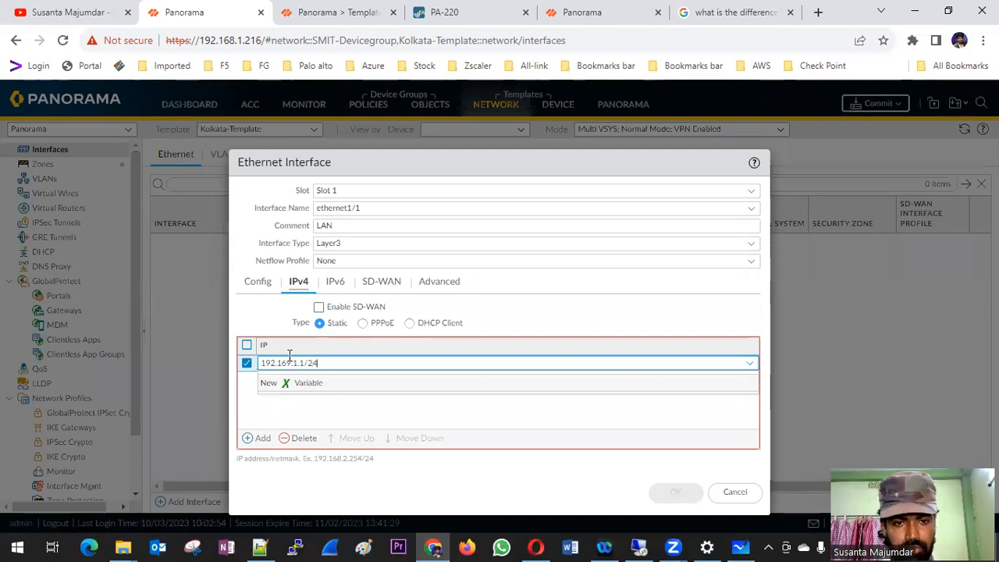
pyautogui.click(501, 420)
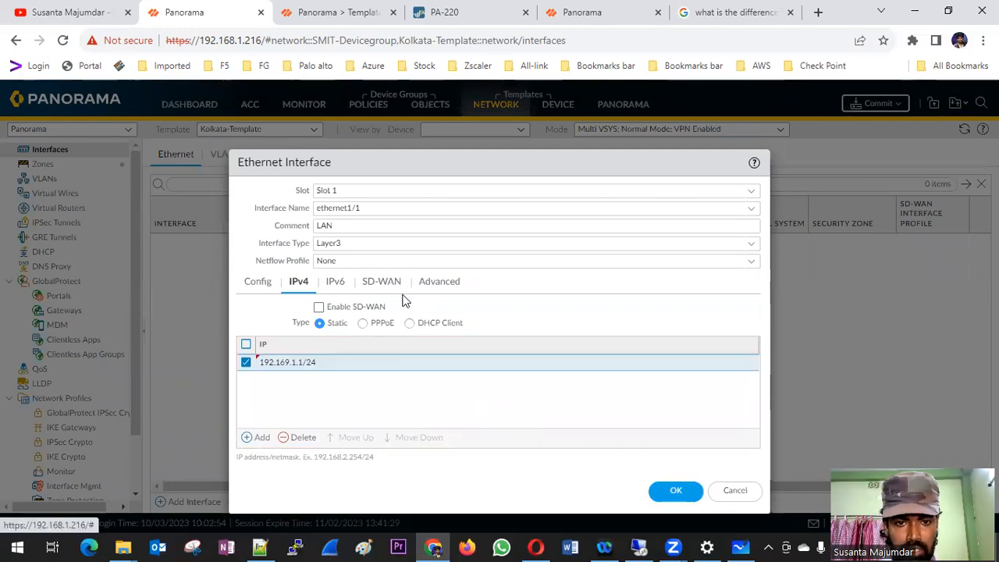
# Create a management profile named PING that allows the Ping service for ethernet1/1, and save the interface
pyautogui.click(329, 283)
pyautogui.click(388, 287)
pyautogui.click(440, 282)
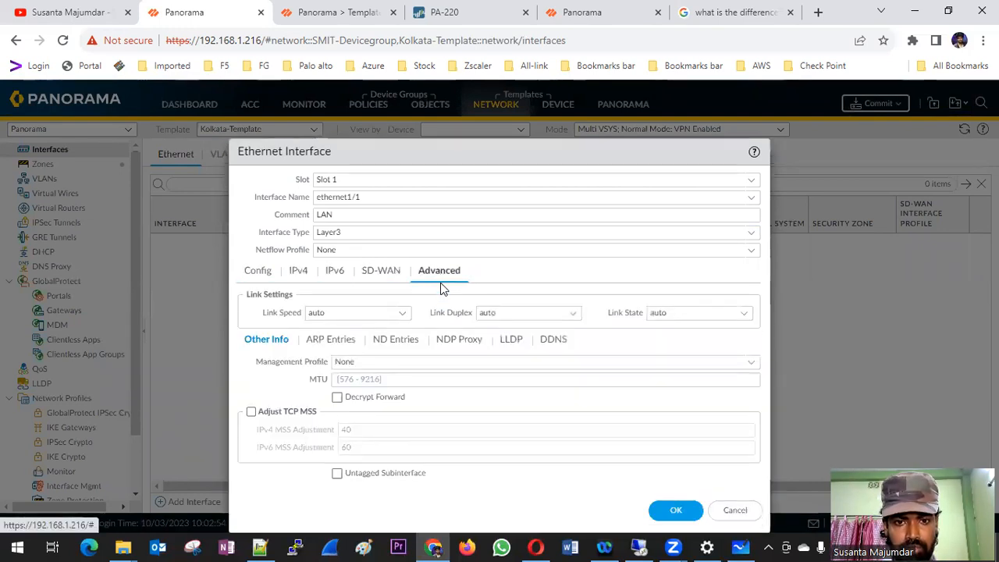
pyautogui.click(746, 362)
pyautogui.click(371, 398)
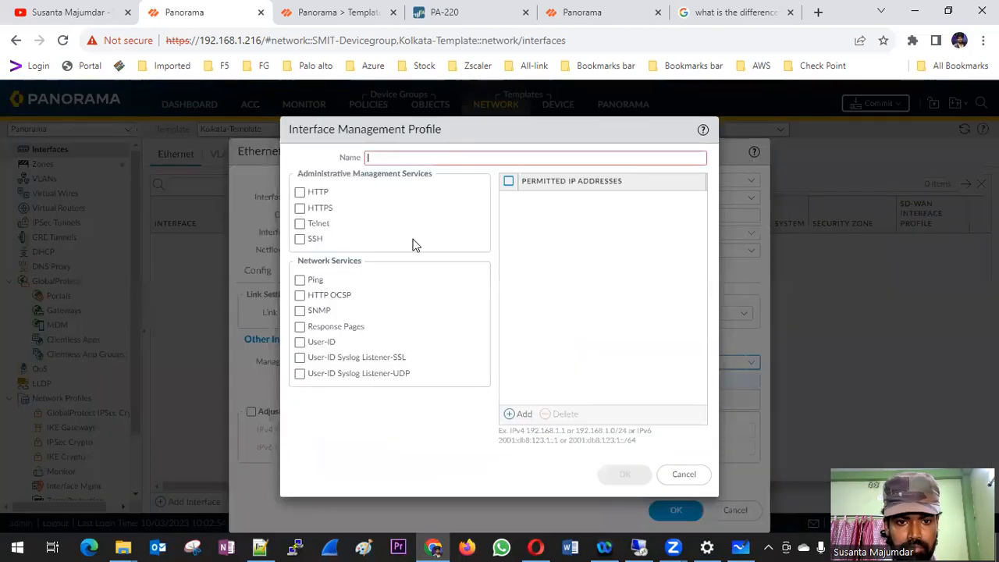
pyautogui.write('PIN')
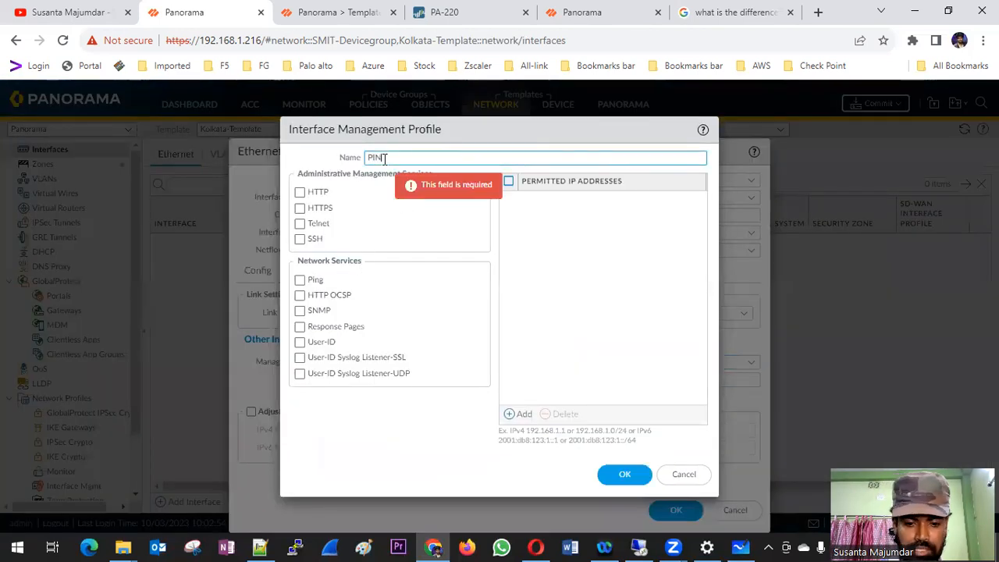
pyautogui.write('G')
pyautogui.click(300, 280)
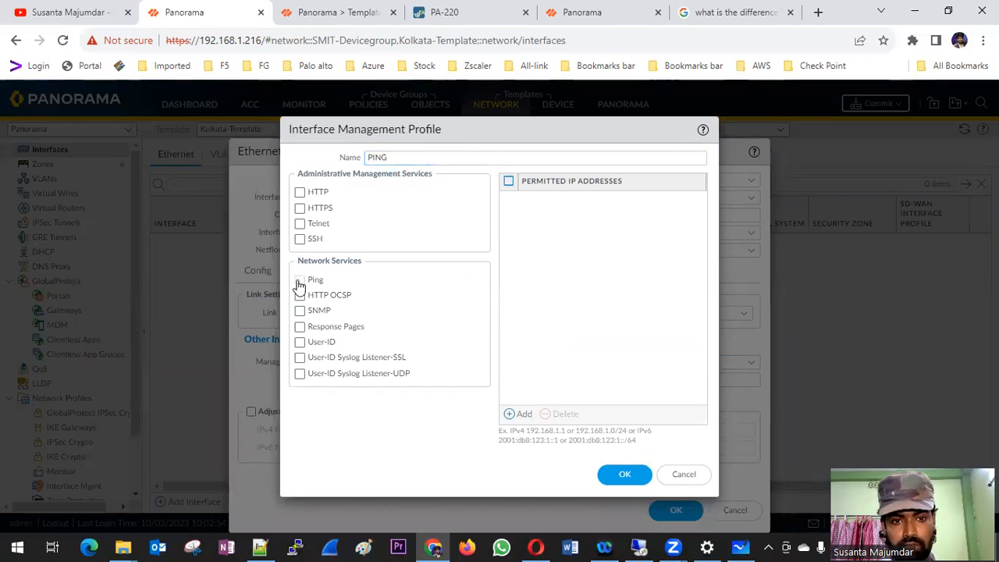
pyautogui.click(629, 475)
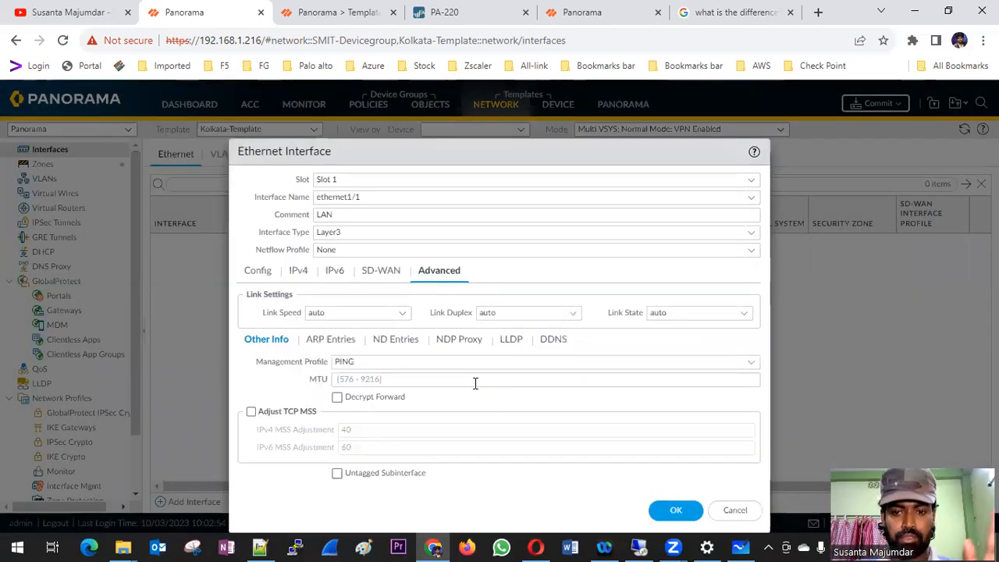
pyautogui.click(678, 512)
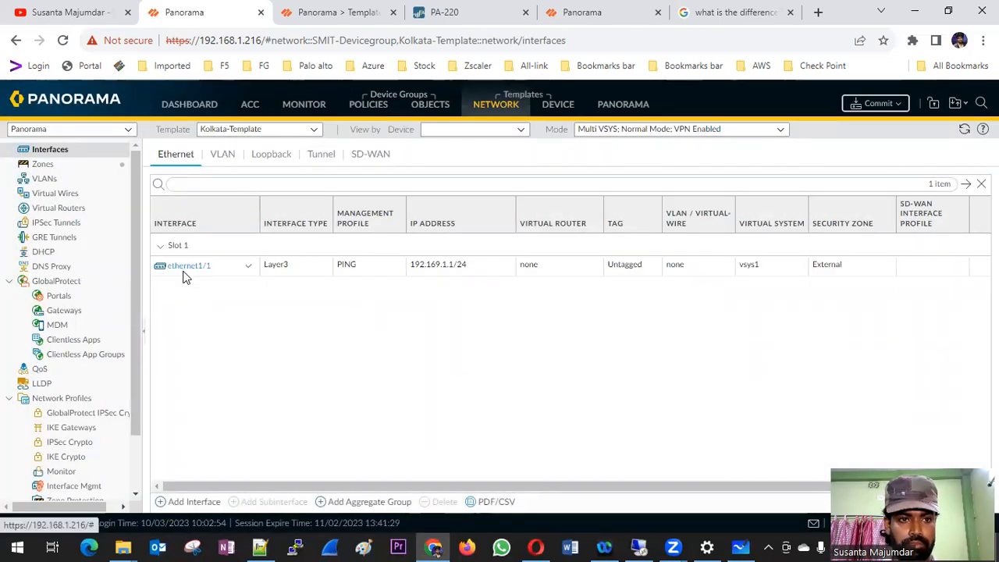
# Switch to SMIT-Template to check its Ethernet interfaces
pyautogui.click(314, 130)
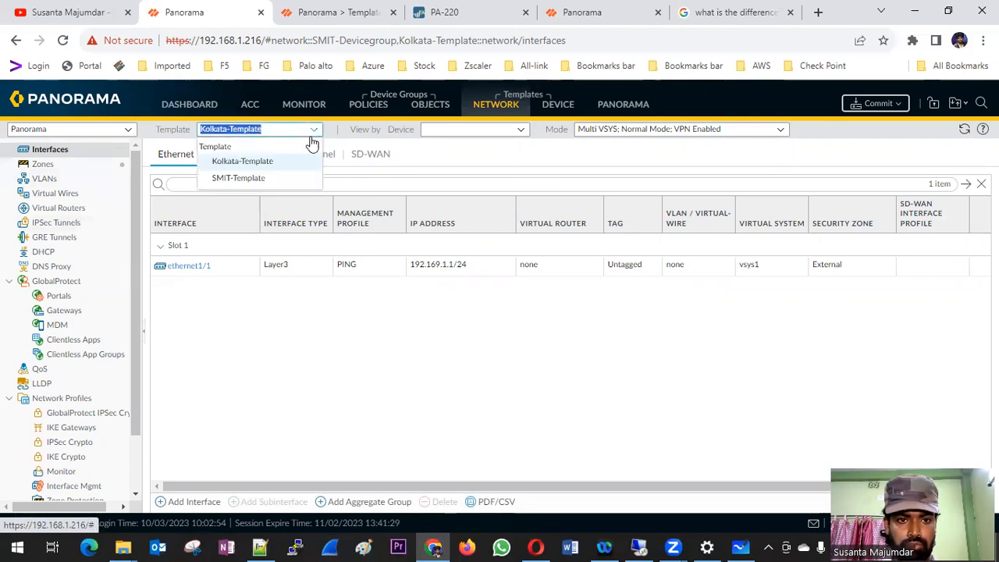
pyautogui.click(226, 178)
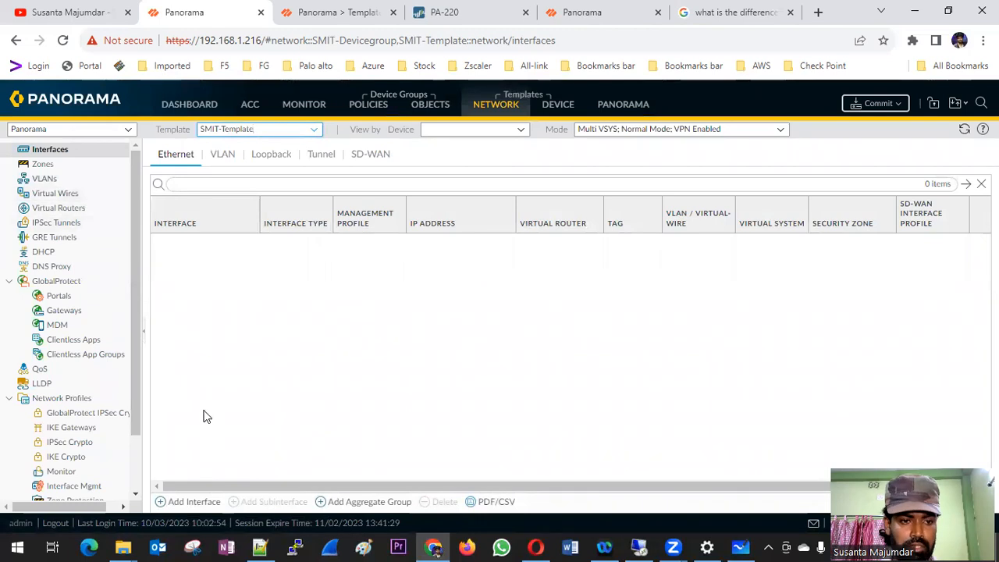
# Start a template stack containing Kolkata-Template with the Device Groups filter enabled, and discard it
pyautogui.click(623, 104)
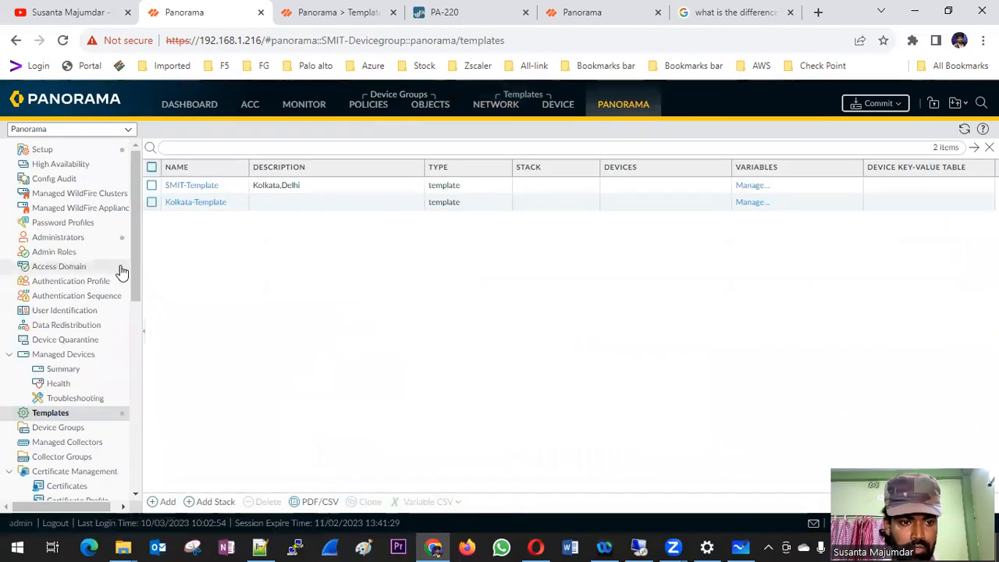
pyautogui.scroll(-4, 101, 281)
pyautogui.click(59, 270)
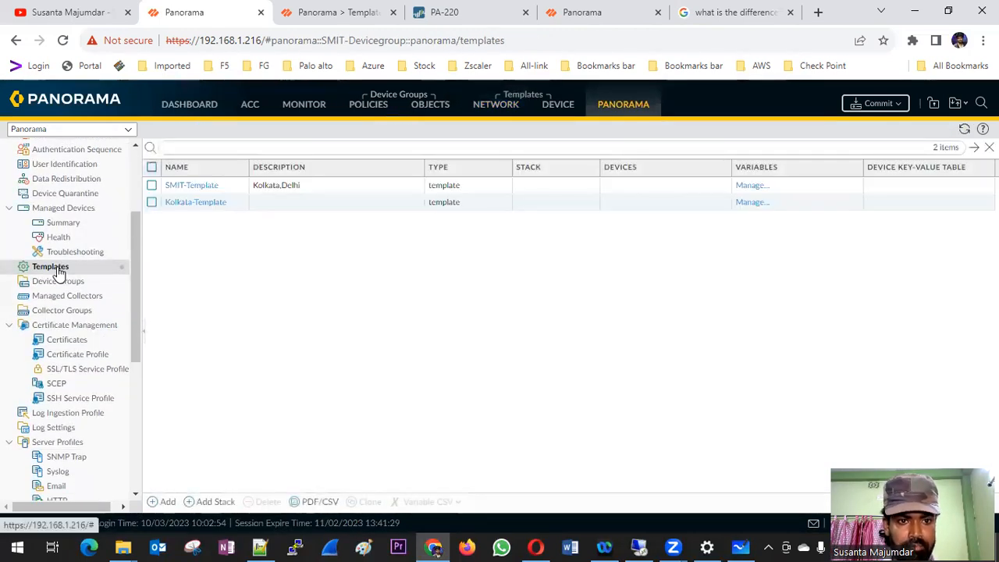
pyautogui.click(213, 502)
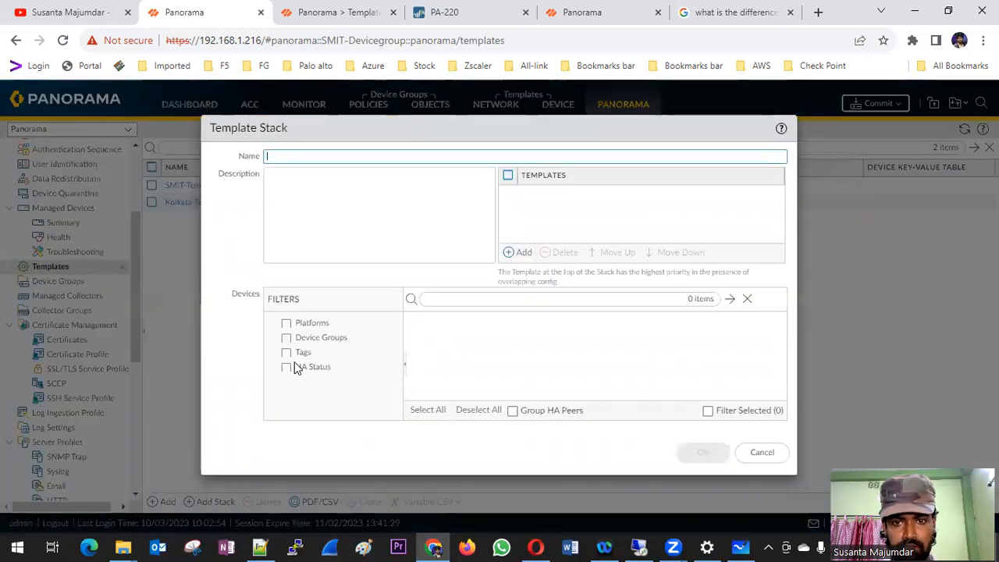
pyautogui.click(525, 252)
pyautogui.click(538, 213)
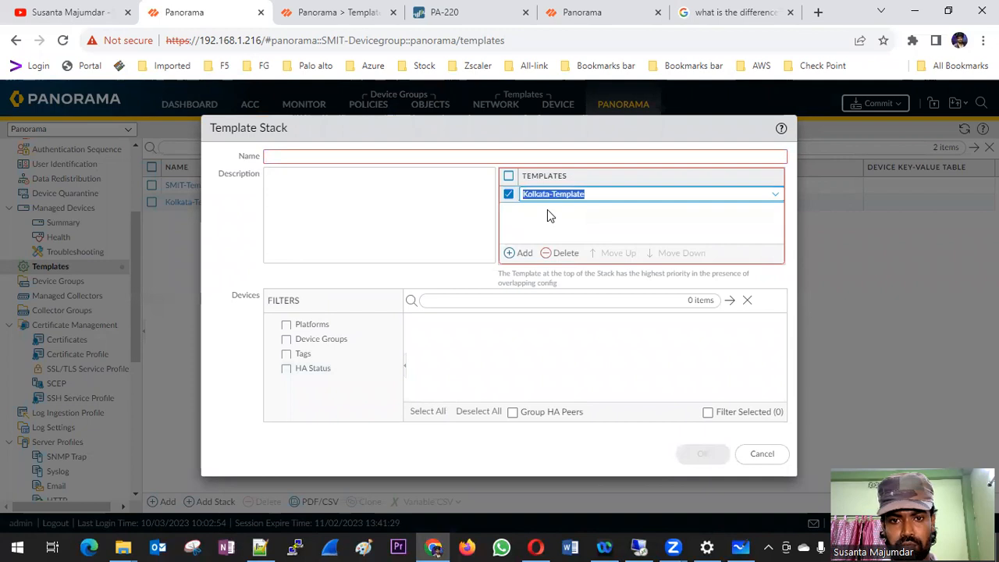
pyautogui.click(449, 221)
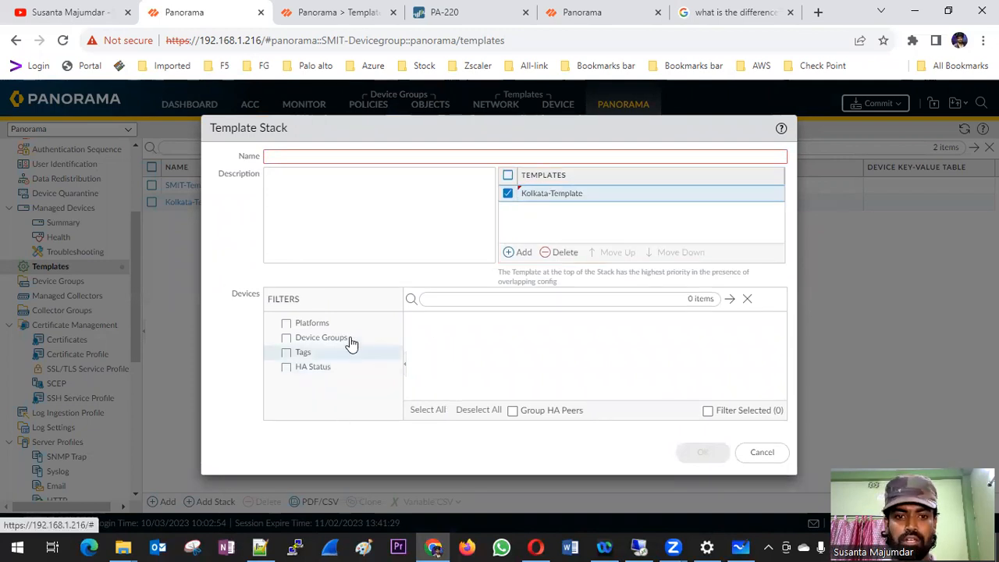
pyautogui.click(300, 339)
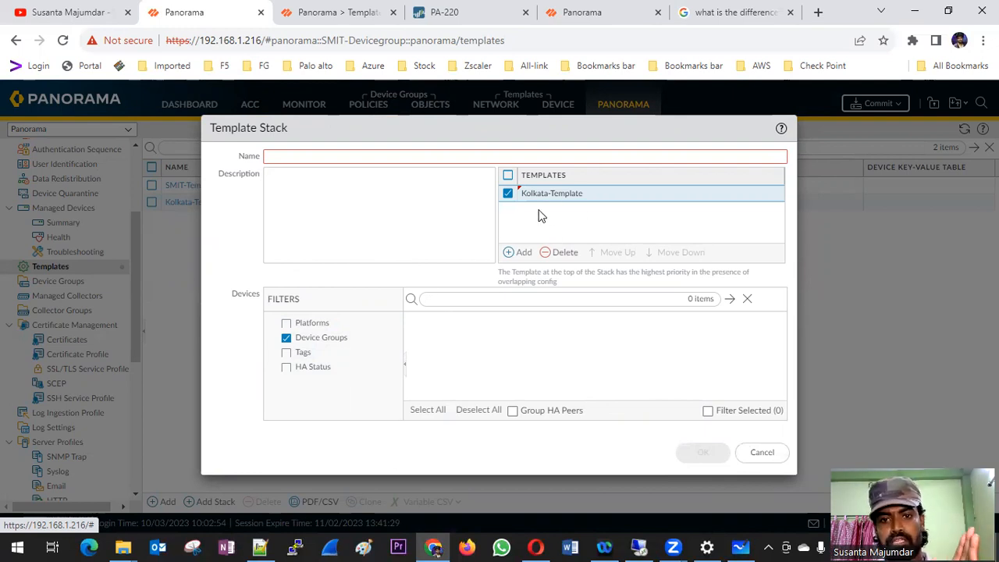
pyautogui.click(763, 456)
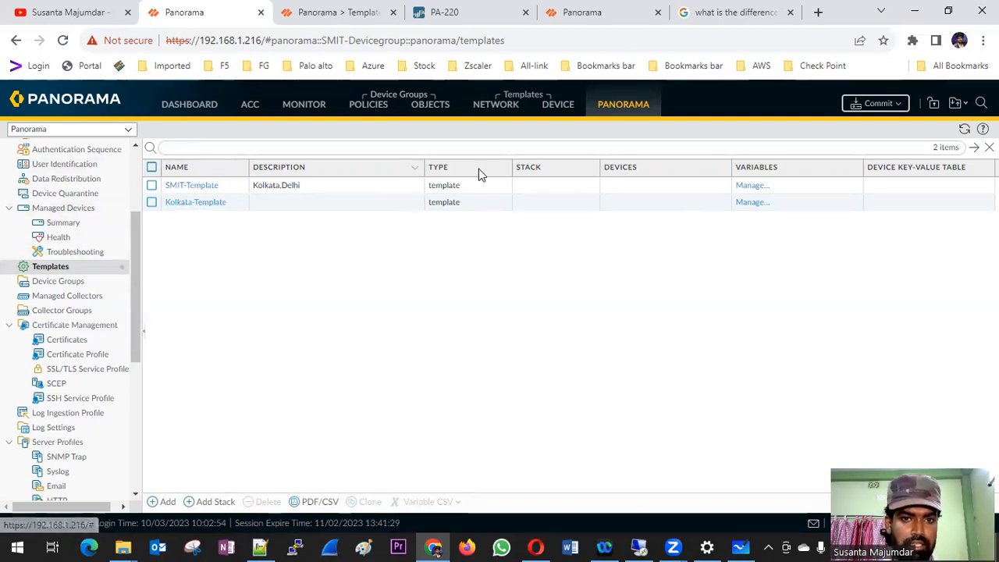
# Open the network virtual routers and switch the template from SMIT-Template to Kolkata-Template
pyautogui.click(495, 107)
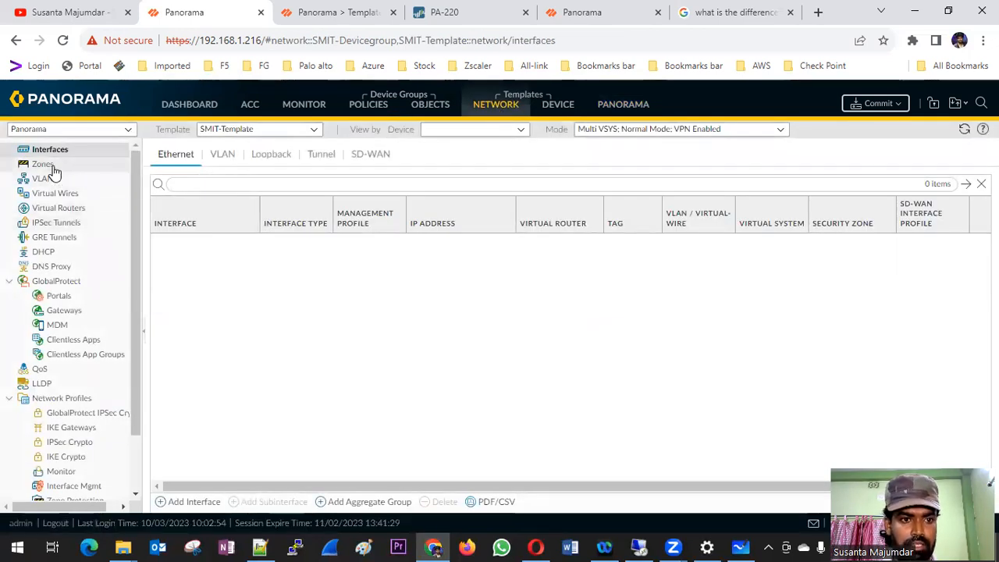
pyautogui.click(81, 210)
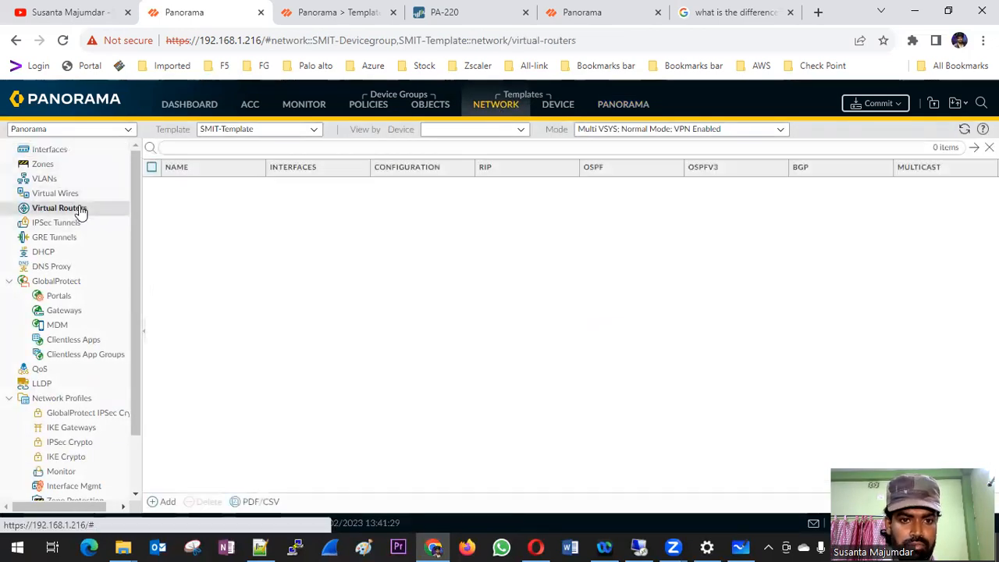
pyautogui.click(316, 131)
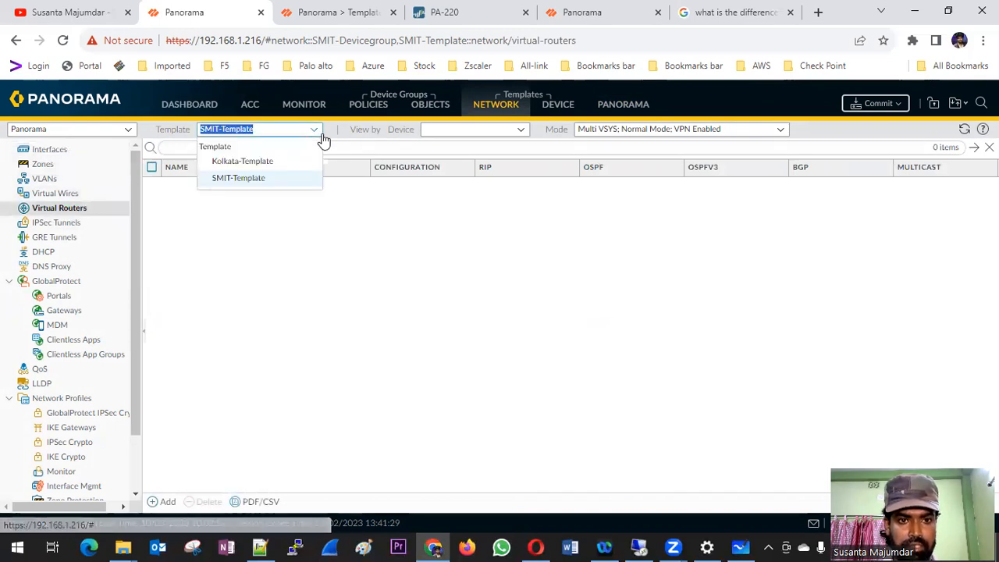
pyautogui.click(260, 165)
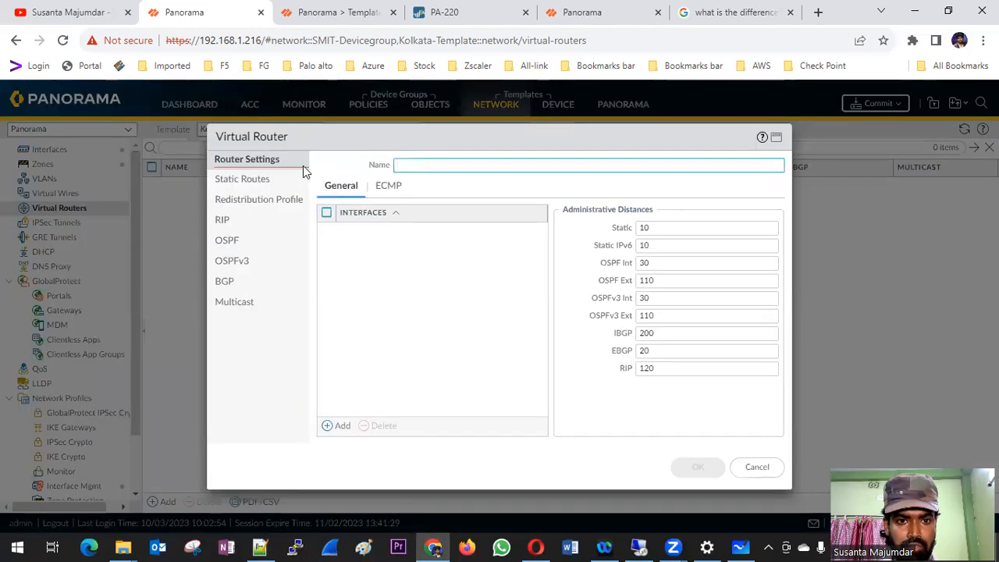
pyautogui.write('Ko')
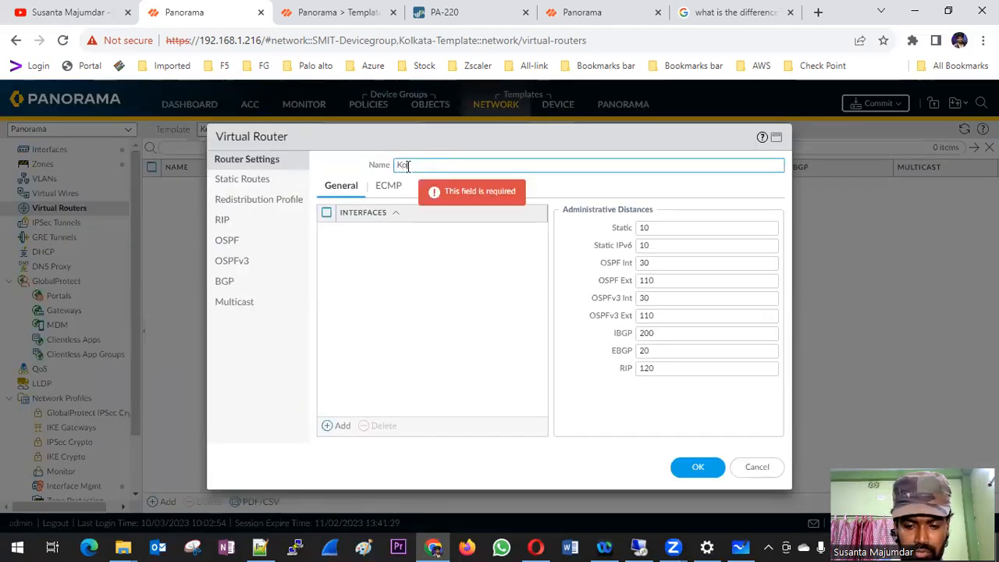
pyautogui.write('lkata-V_R')
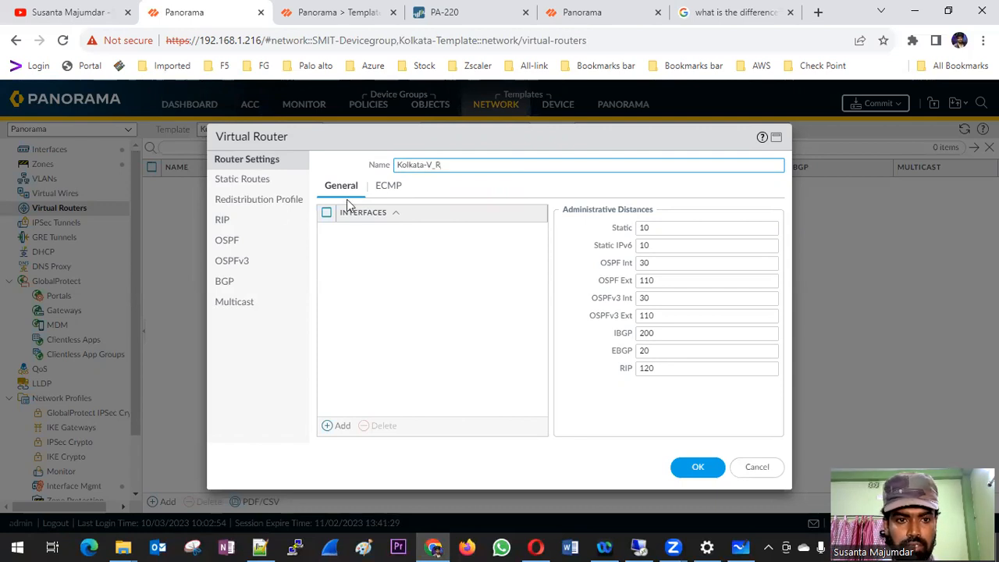
pyautogui.click(251, 180)
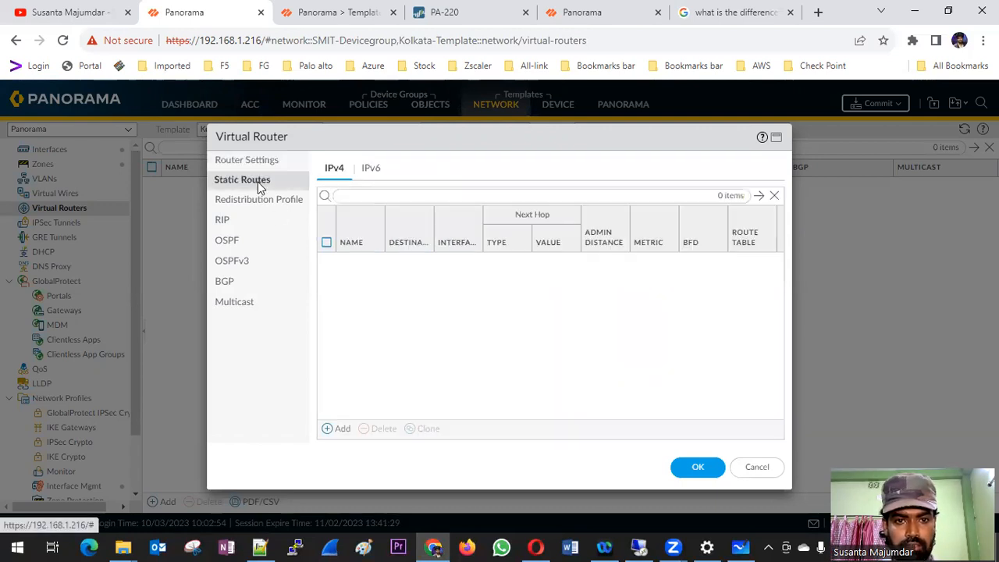
pyautogui.click(252, 161)
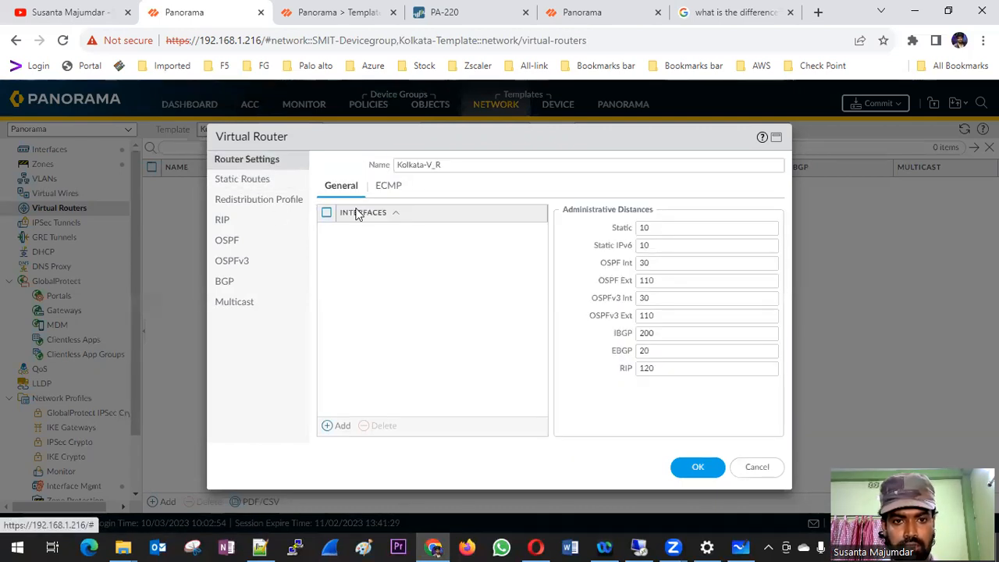
pyautogui.click(338, 426)
pyautogui.click(383, 253)
pyautogui.click(396, 280)
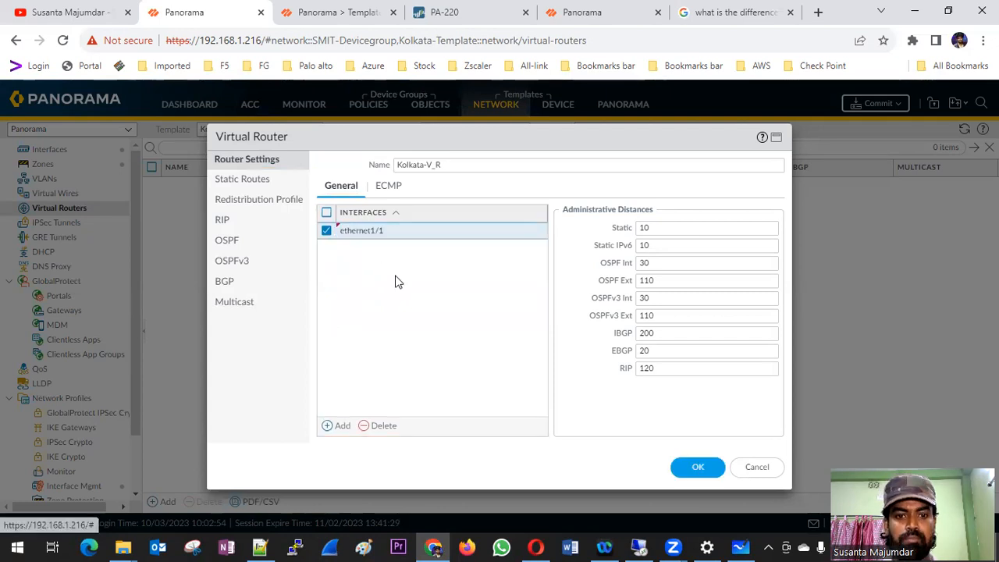
pyautogui.click(254, 179)
pyautogui.click(338, 428)
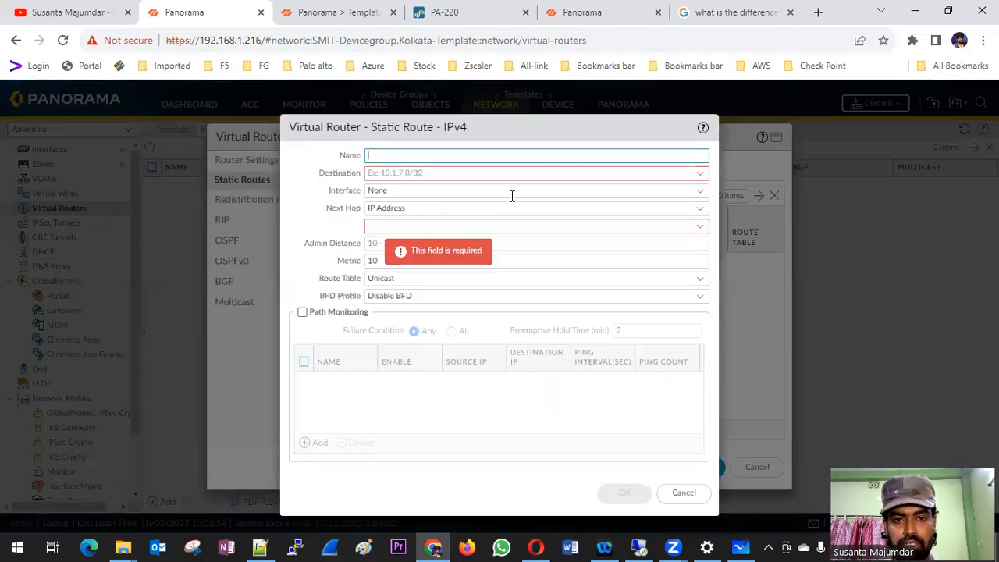
pyautogui.click(705, 211)
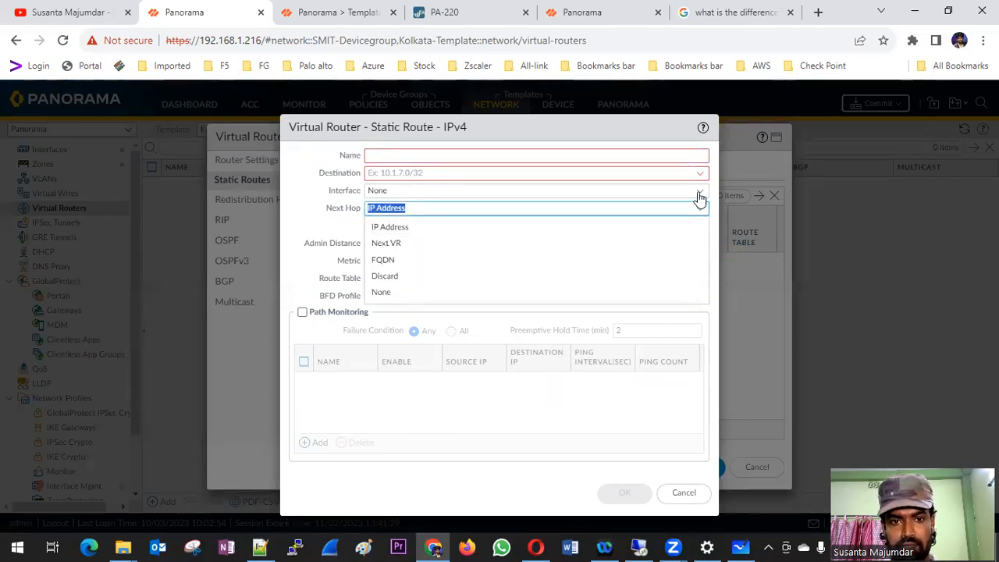
pyautogui.click(700, 195)
pyautogui.click(402, 226)
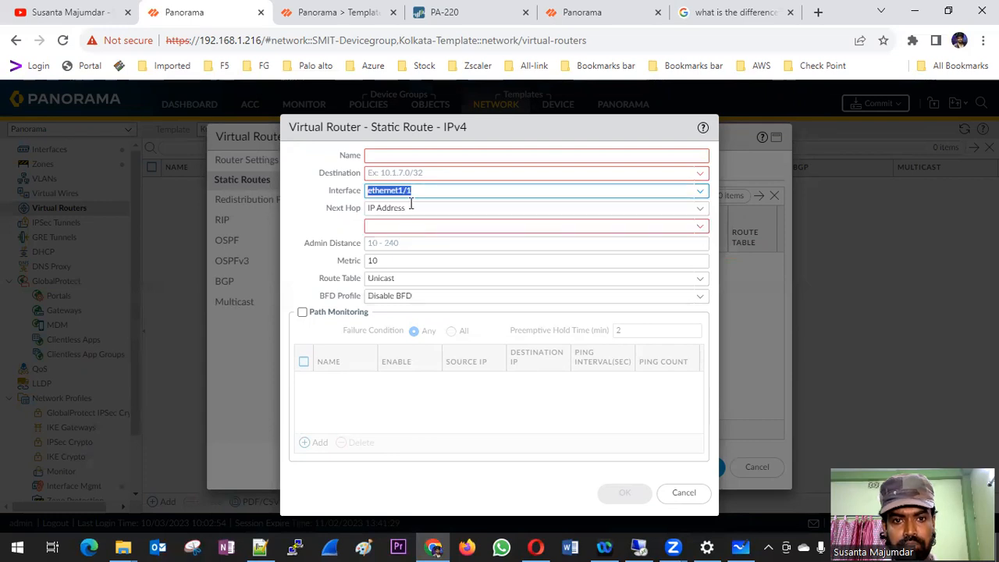
pyautogui.click(695, 207)
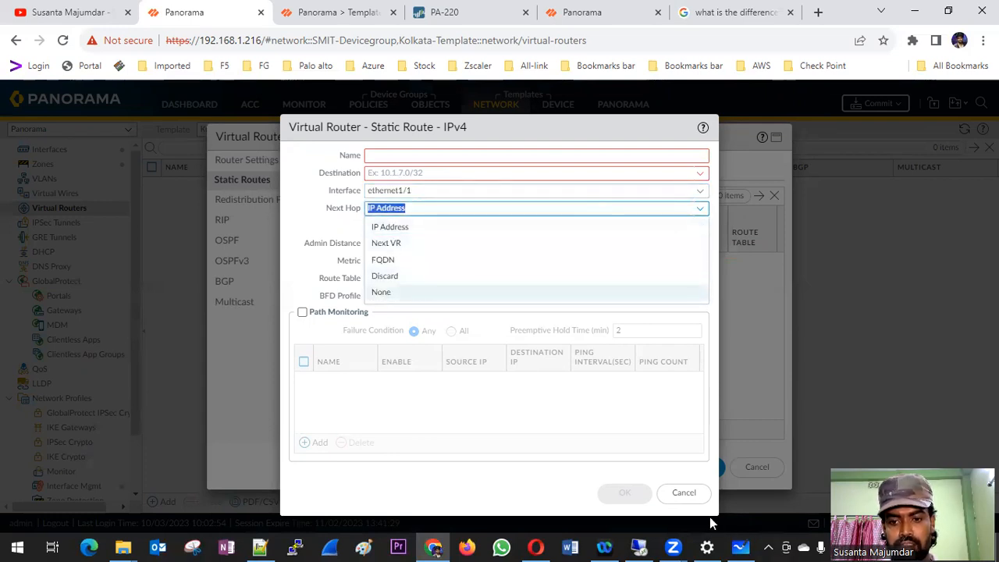
pyautogui.click(683, 492)
pyautogui.click(754, 472)
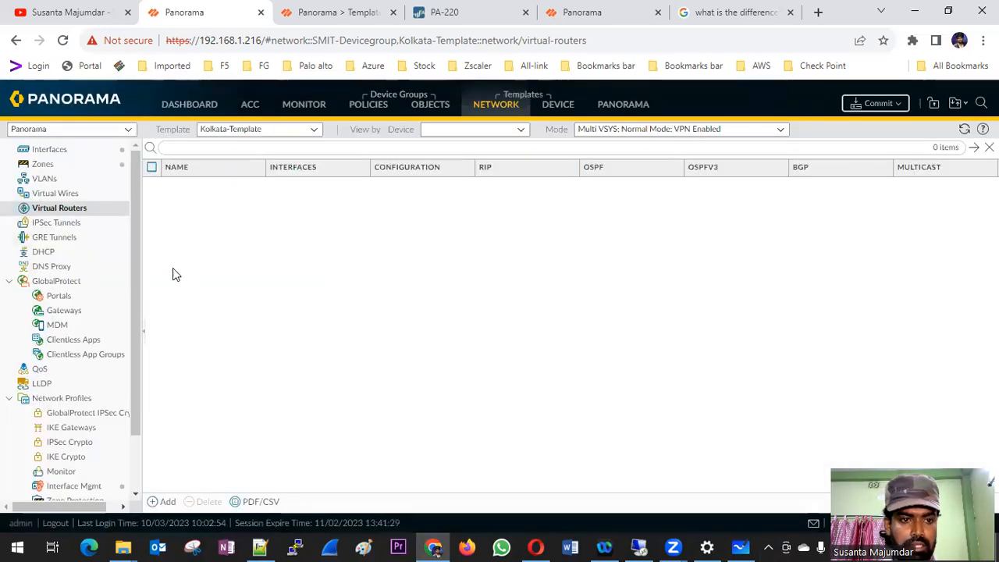
# Add Ethernet interface ethernet1/3 on Slot 1 in Kolkata-Template with interface type Layer3
pyautogui.click(51, 150)
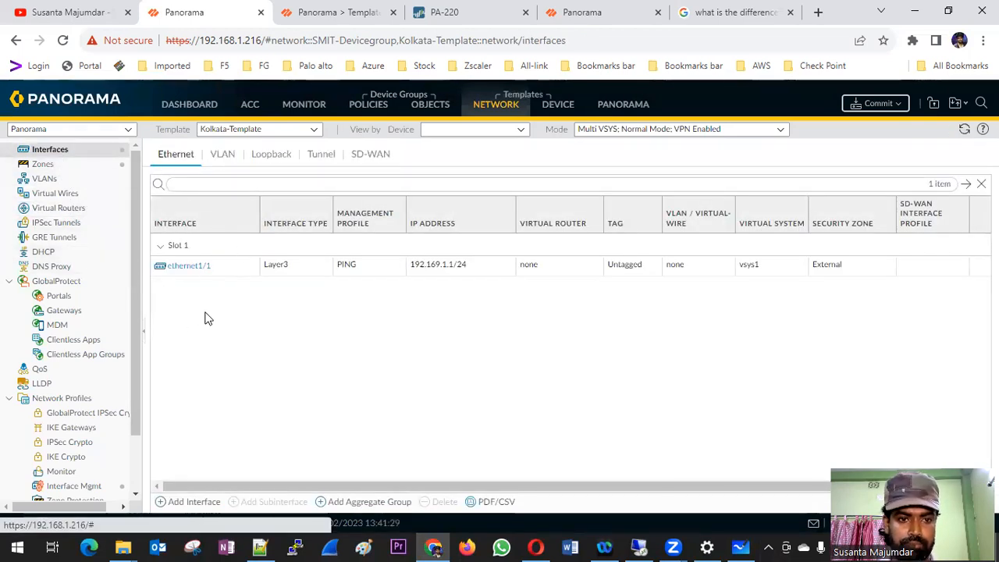
pyautogui.click(192, 502)
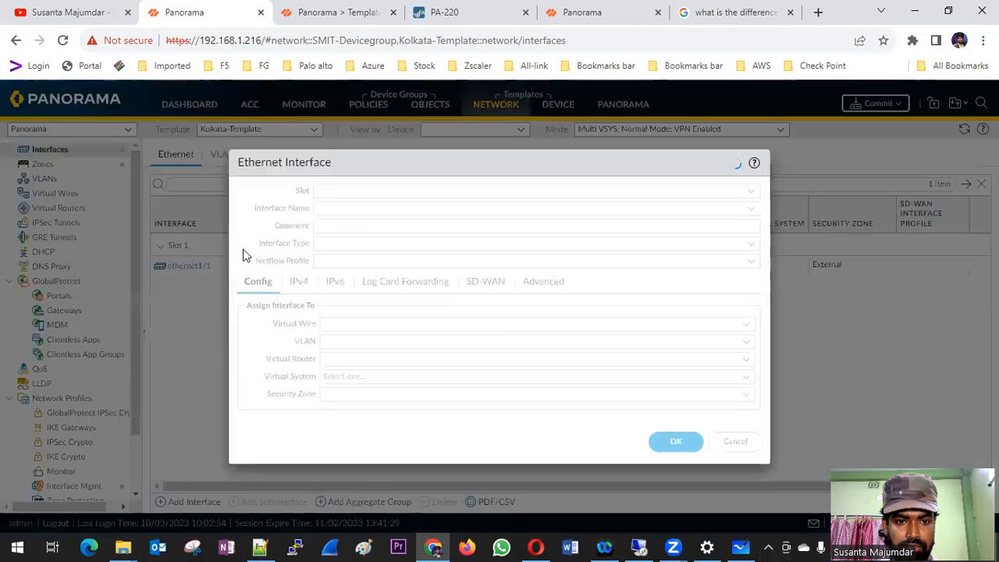
pyautogui.click(747, 194)
pyautogui.click(363, 209)
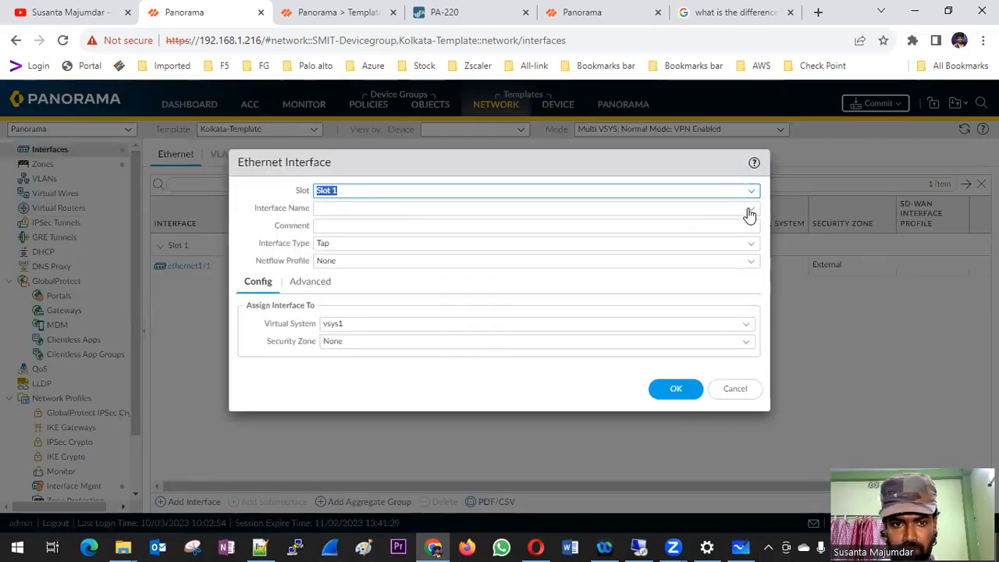
pyautogui.click(749, 209)
pyautogui.click(356, 244)
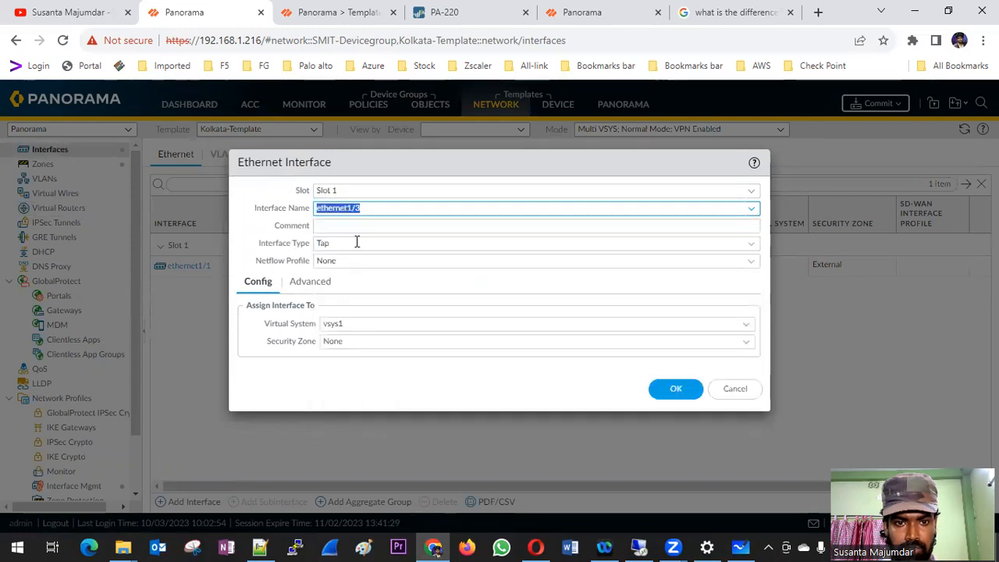
pyautogui.click(754, 246)
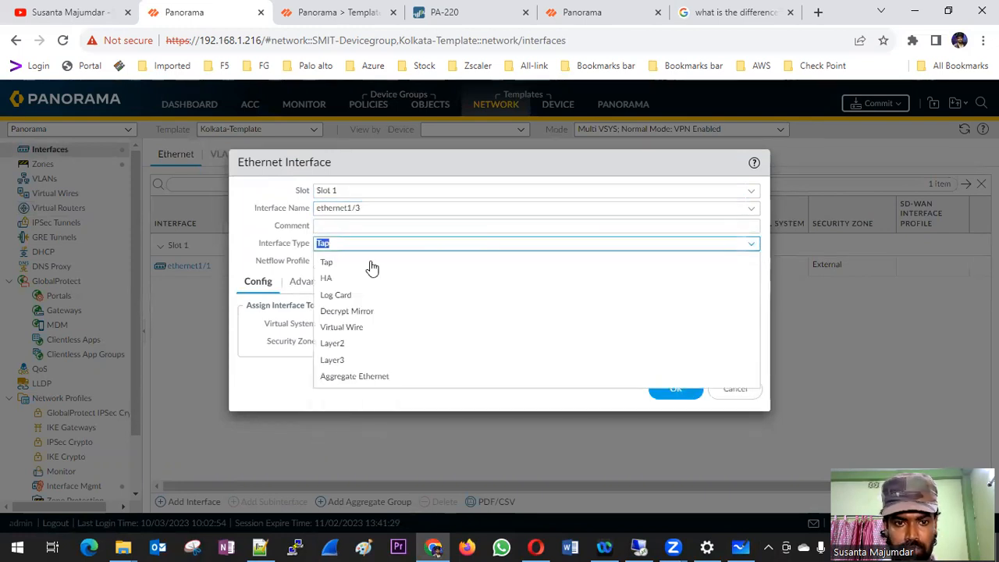
pyautogui.click(346, 361)
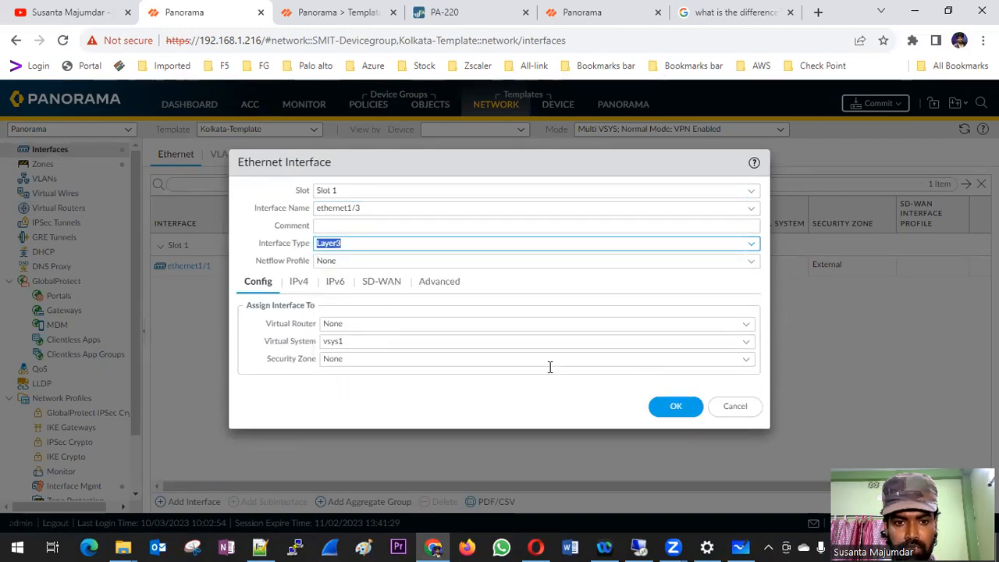
# Create a security zone named Internal for ethernet1/3
pyautogui.click(747, 362)
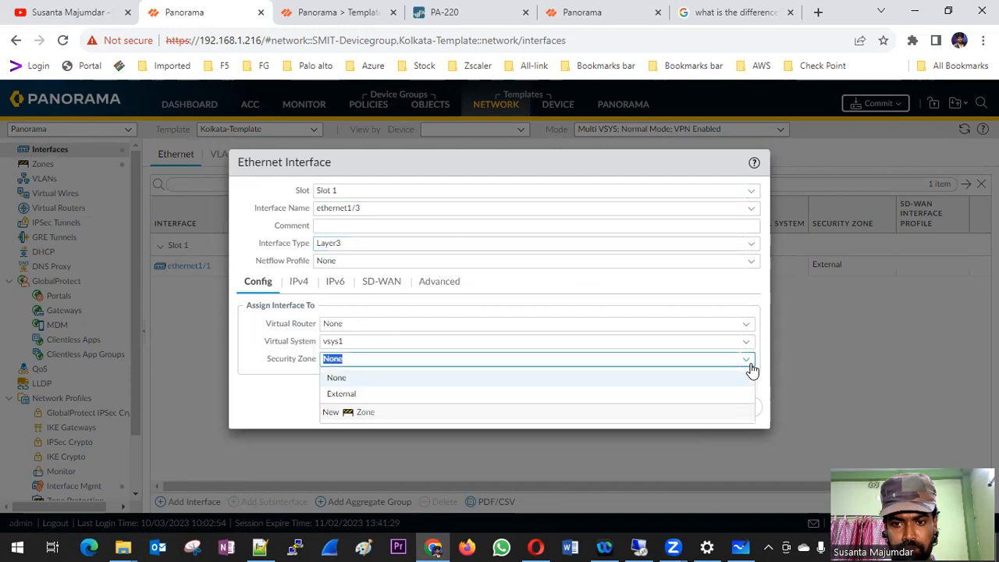
pyautogui.click(360, 413)
pyautogui.click(329, 123)
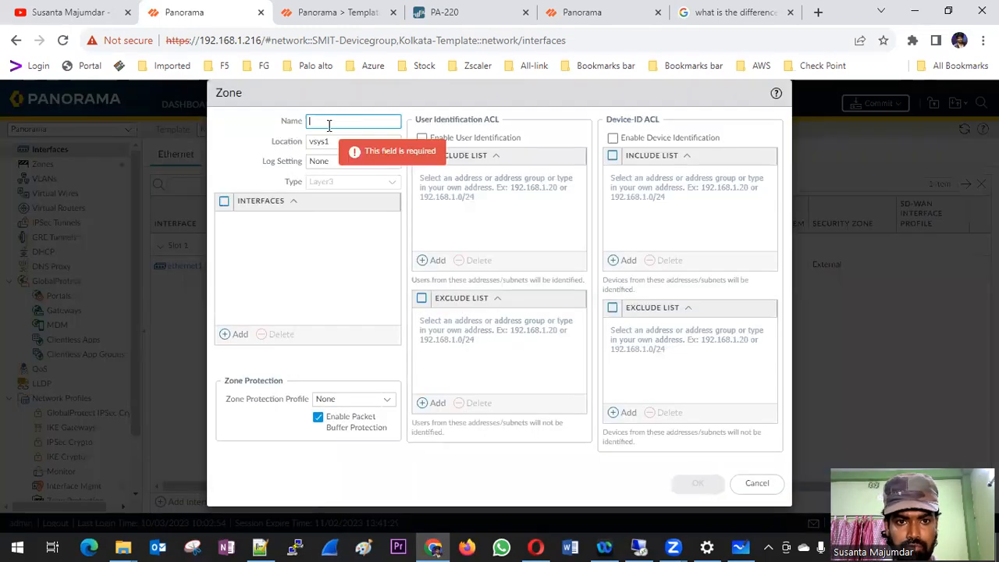
pyautogui.write('Internal')
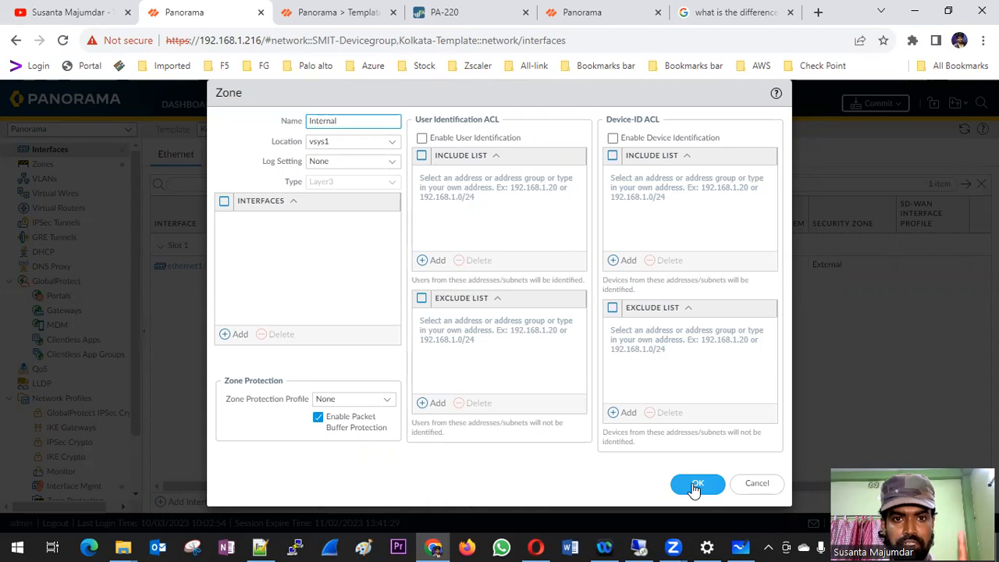
pyautogui.click(695, 486)
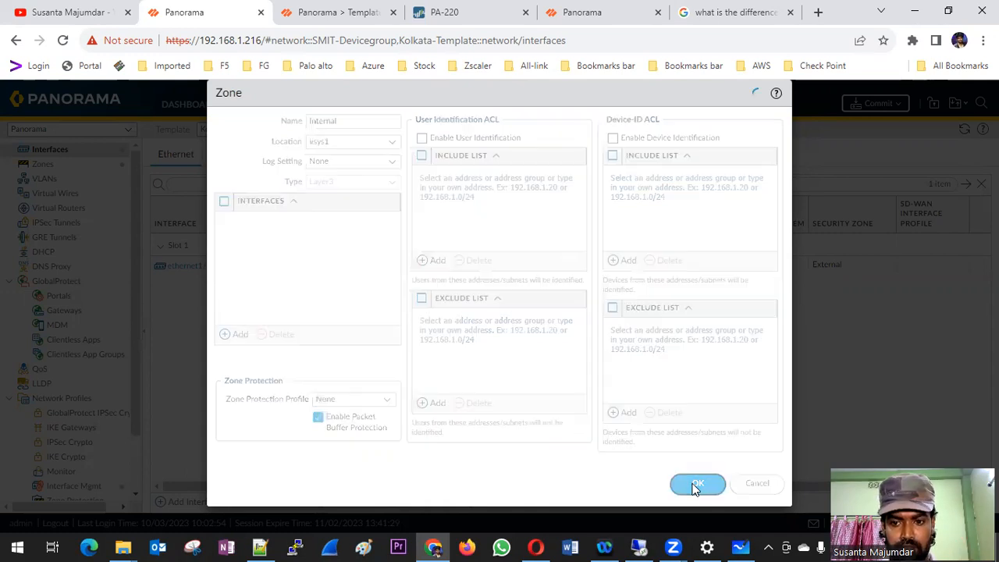
# Give ethernet1/3 the static IPv4 address 192.170.2.1/24 and save the interface
pyautogui.click(298, 284)
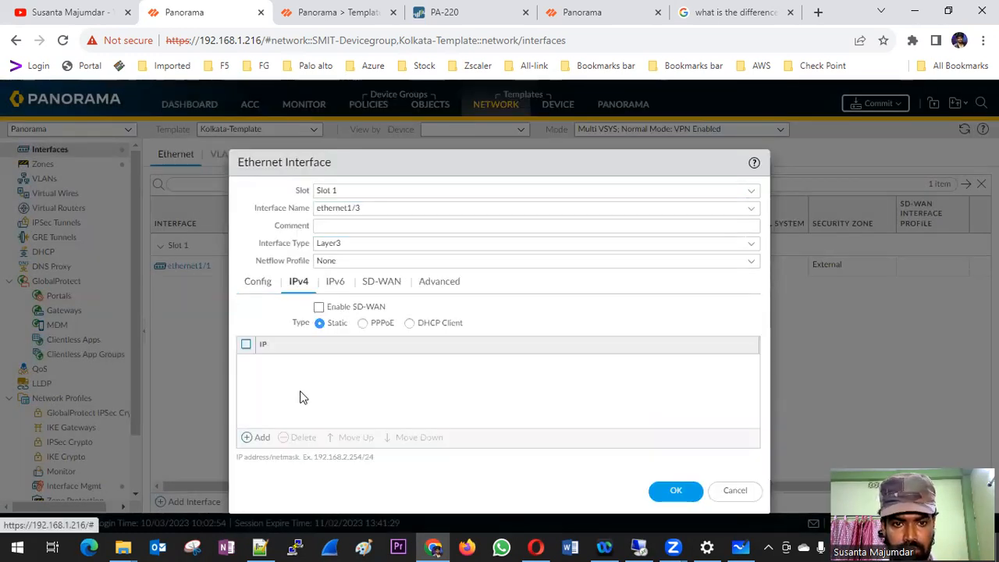
pyautogui.click(263, 438)
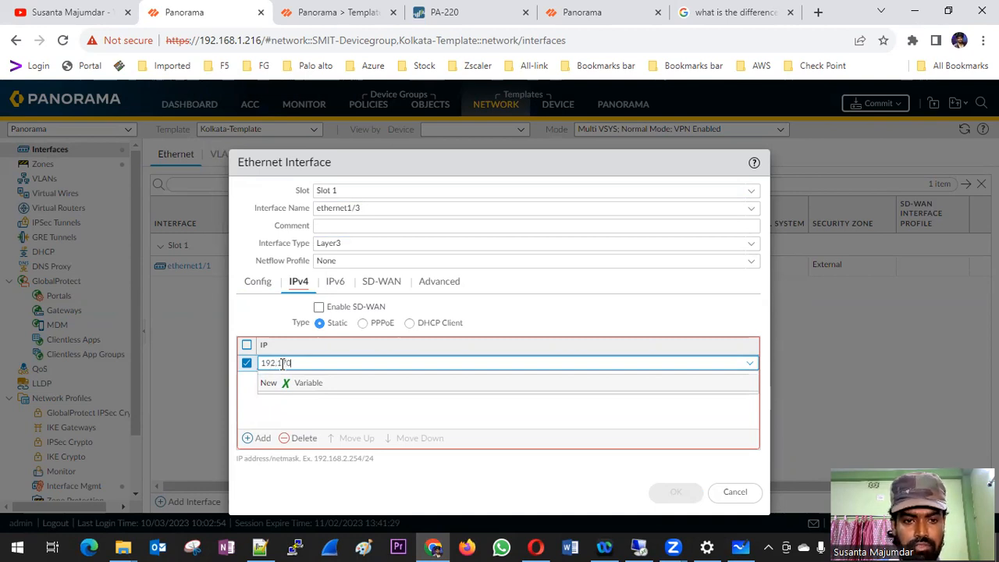
pyautogui.write('2.1/24')
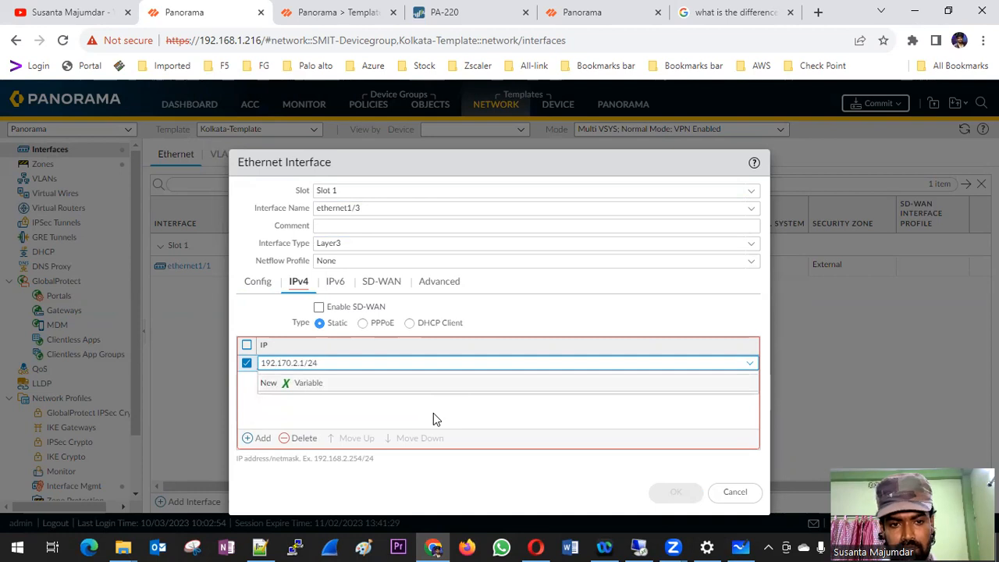
pyautogui.click(473, 435)
pyautogui.click(667, 489)
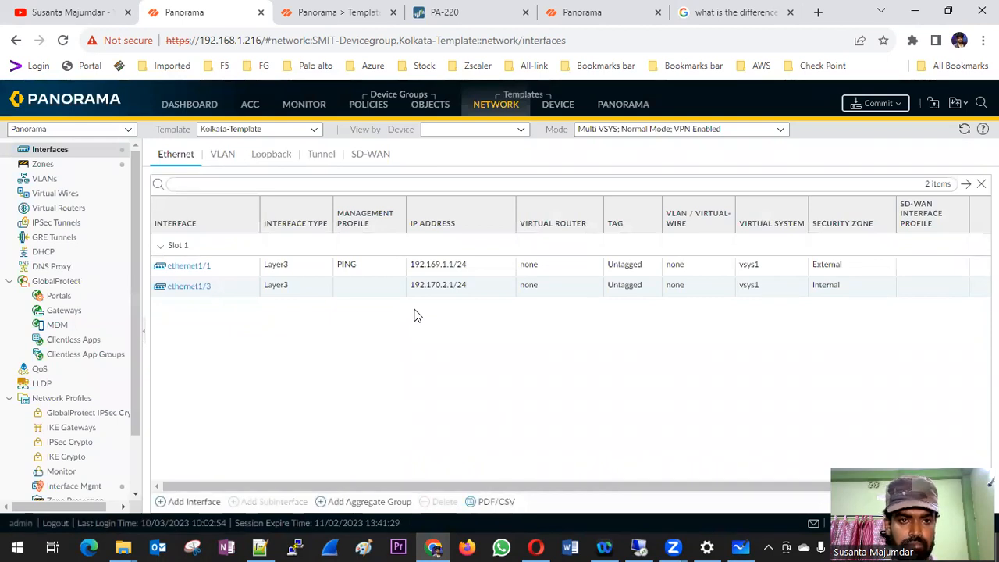
# Check the Ethernet interfaces of SMIT-Template and return to Kolkata-Template
pyautogui.click(313, 129)
pyautogui.click(231, 178)
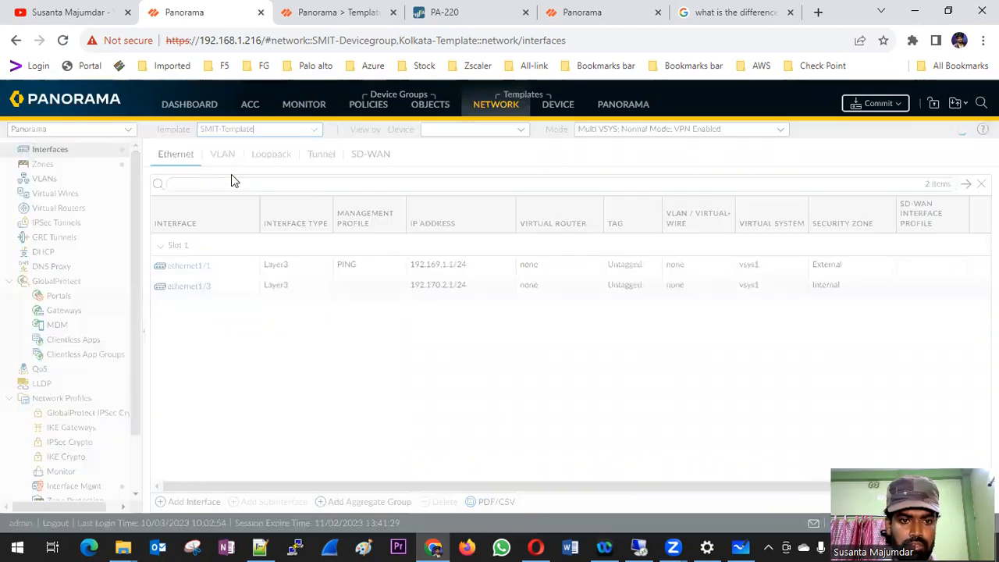
pyautogui.click(316, 131)
pyautogui.click(241, 163)
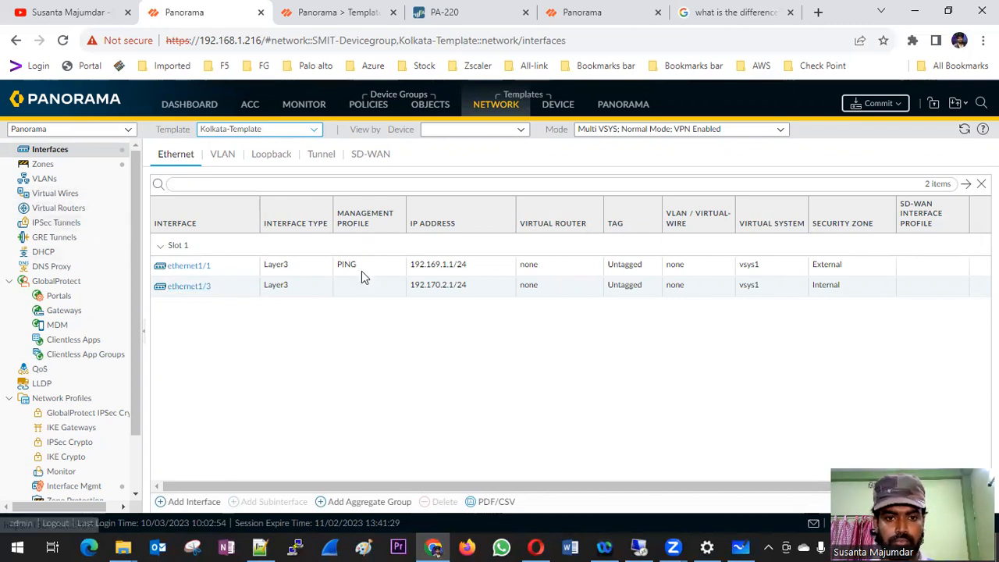
# Assign the PING management profile to ethernet1/3 and save the interface
pyautogui.click(194, 290)
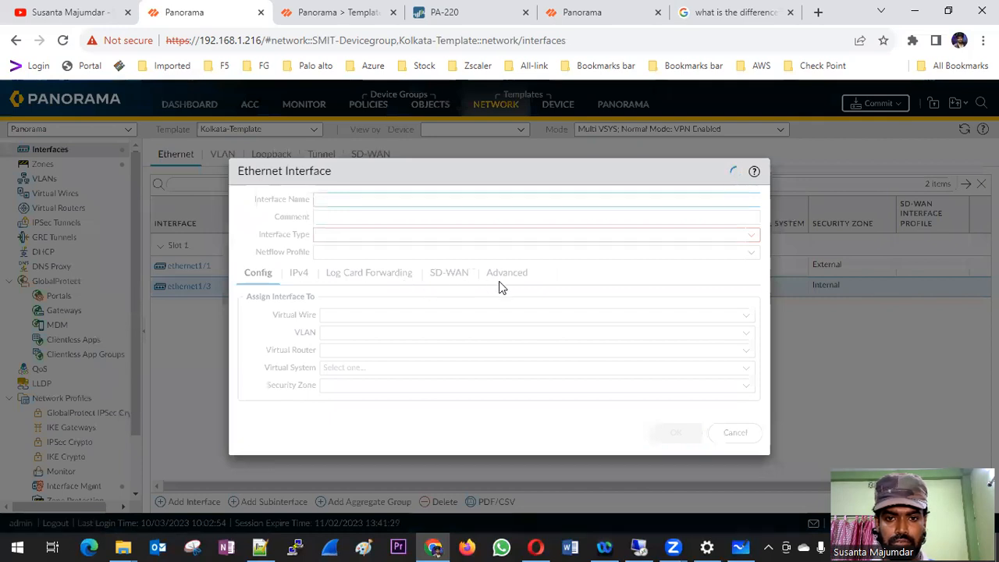
pyautogui.click(454, 272)
pyautogui.click(748, 364)
pyautogui.click(351, 395)
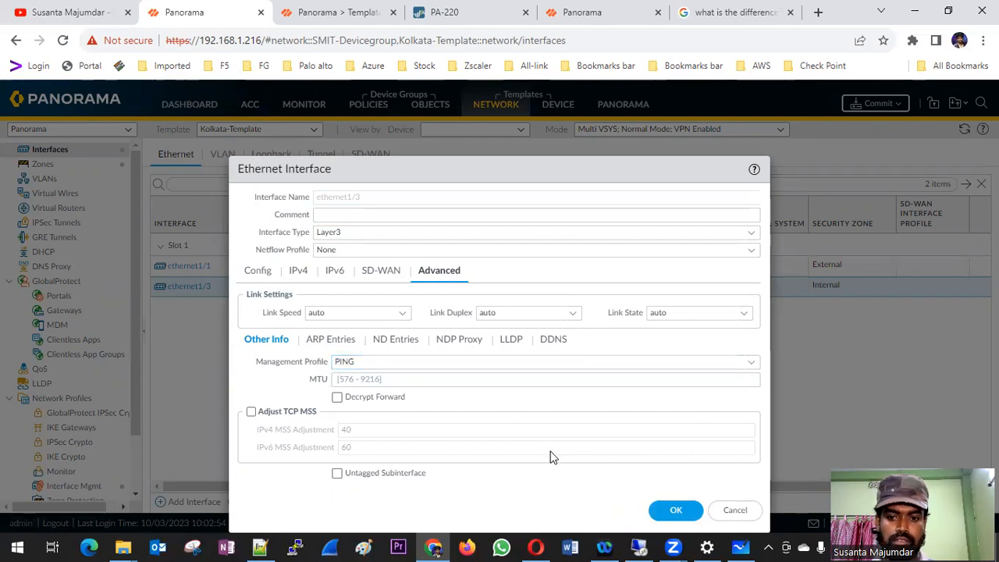
pyautogui.click(676, 510)
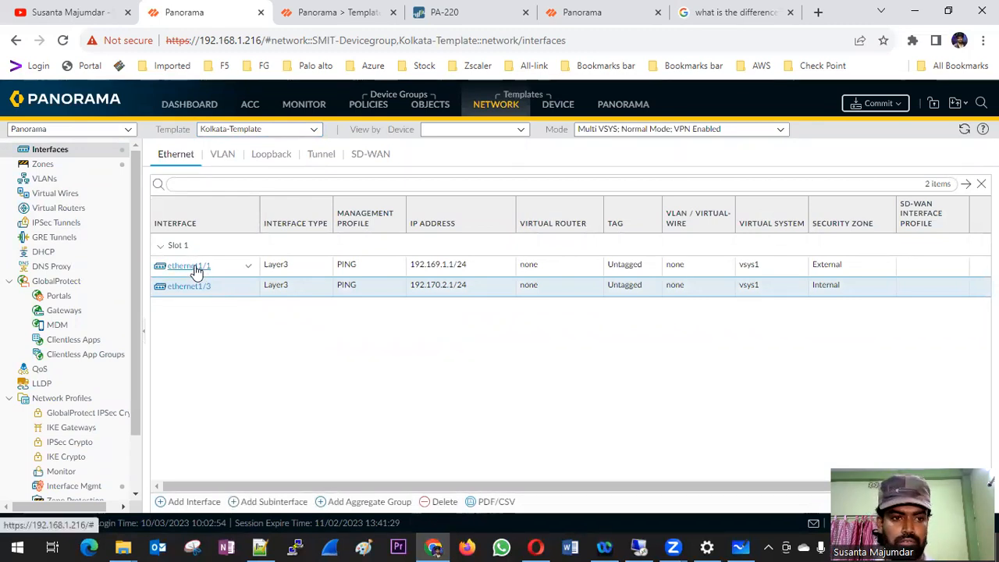
# Create a virtual router named Kolkata-VR in Kolkata-Template and add interfaces ethernet1/1 and ethernet1/3 to it
pyautogui.click(51, 213)
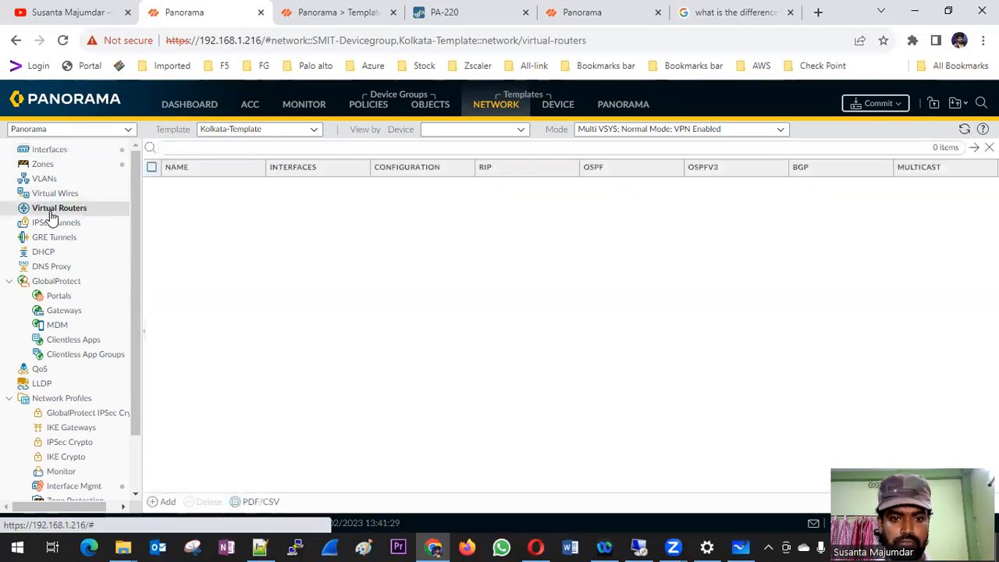
pyautogui.click(167, 499)
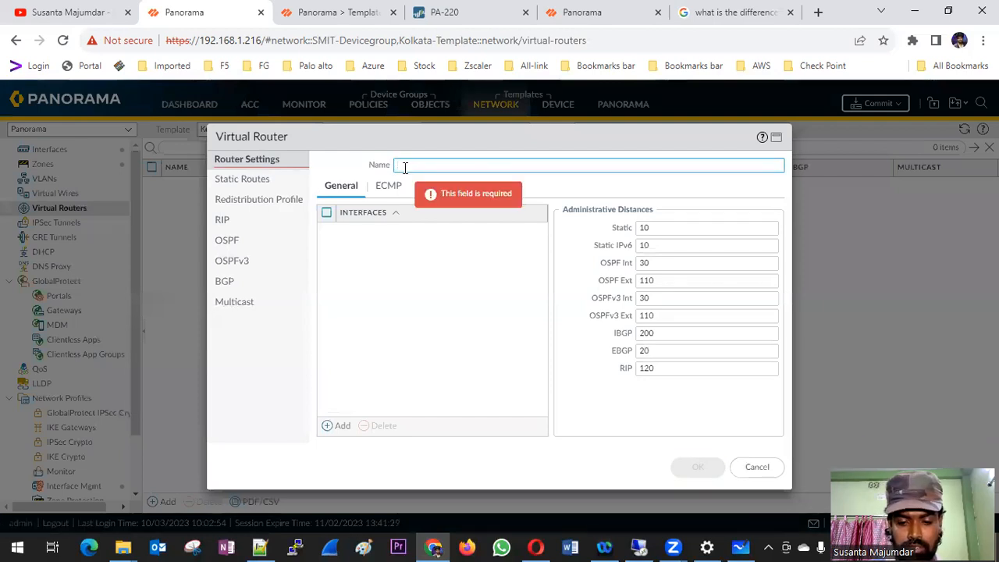
pyautogui.write('Kolkata')
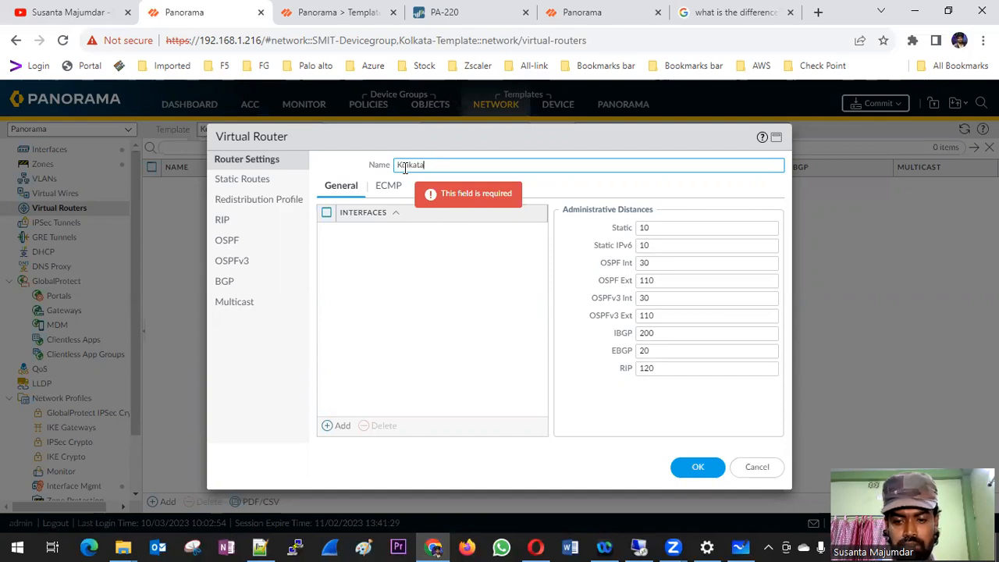
pyautogui.write('-VR')
pyautogui.click(350, 422)
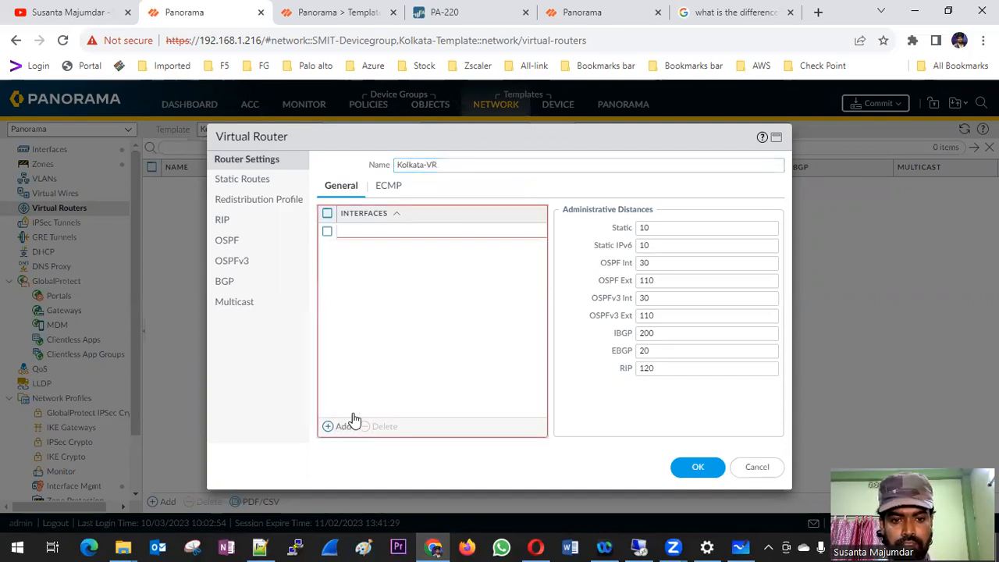
pyautogui.click(394, 252)
pyautogui.click(342, 426)
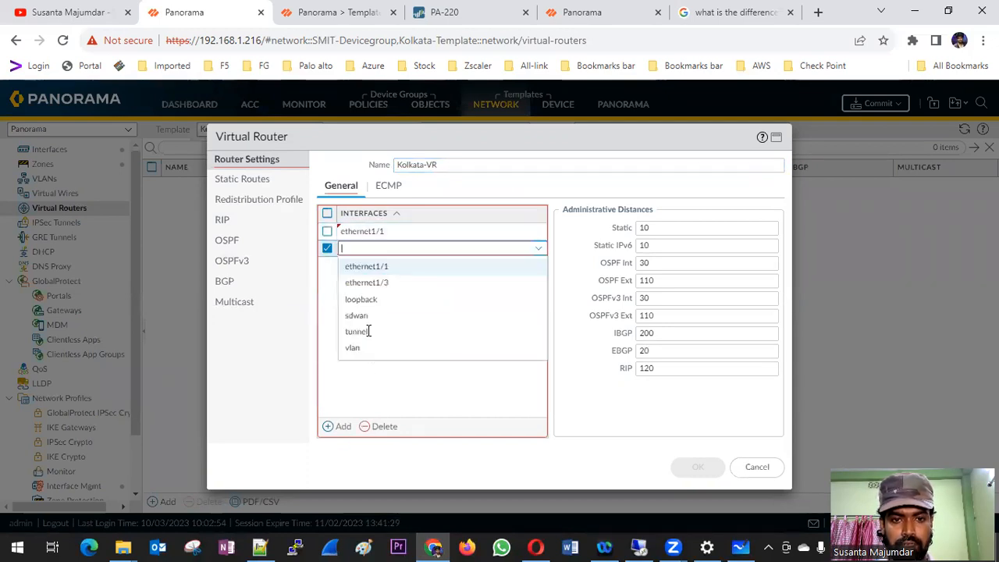
pyautogui.click(367, 283)
# Add an IPv4 static route named global to Kolkata-VR with destination 0.0..0.0/0 and interface ethernet1/1
pyautogui.click(242, 179)
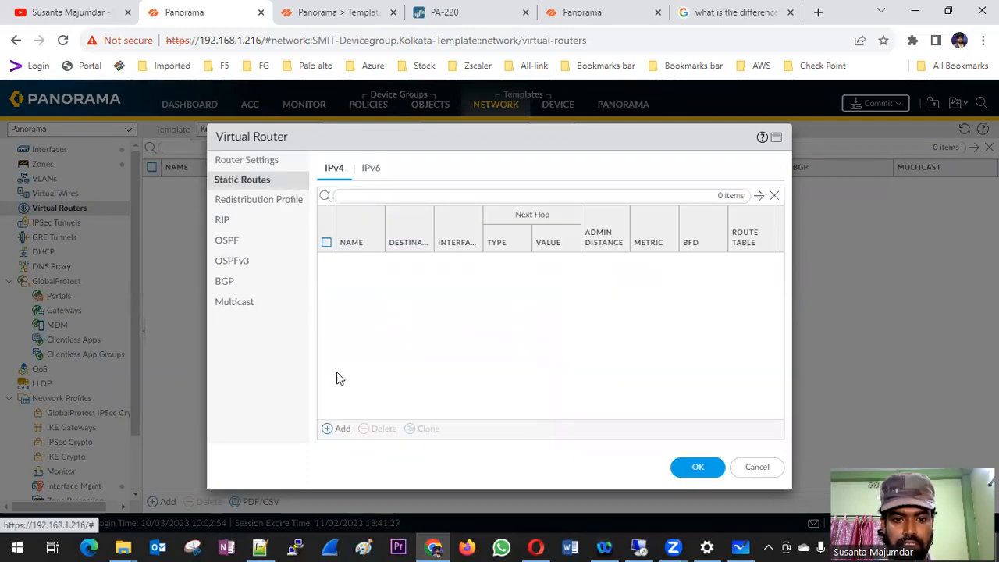
pyautogui.click(341, 428)
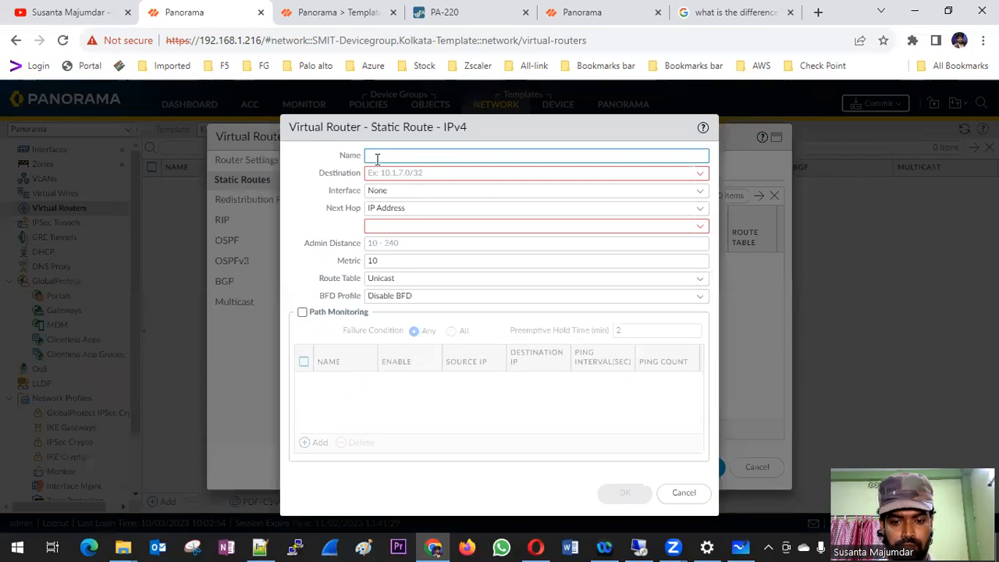
pyautogui.write('global')
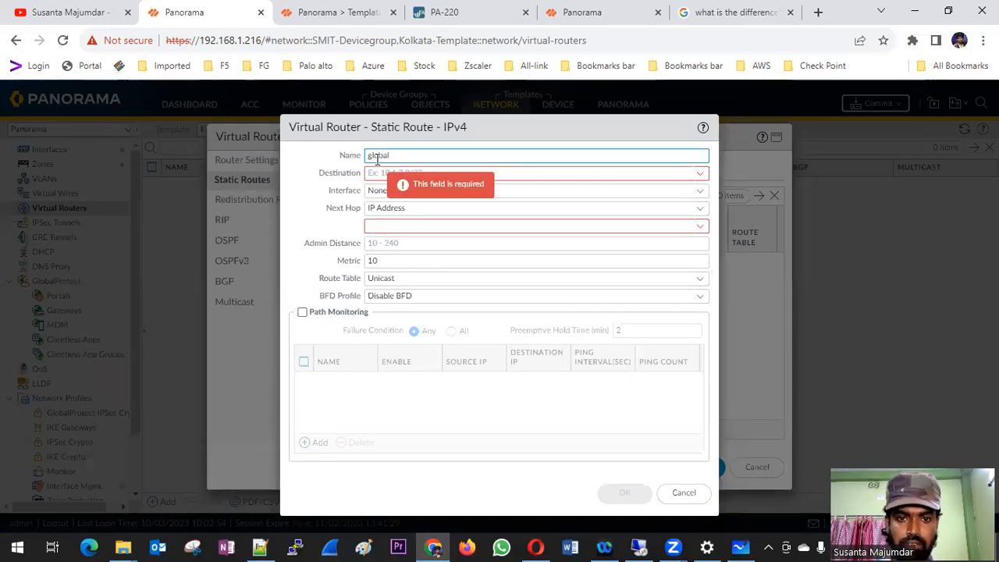
pyautogui.click(563, 173)
pyautogui.write('0.')
pyautogui.press('BackSpace')
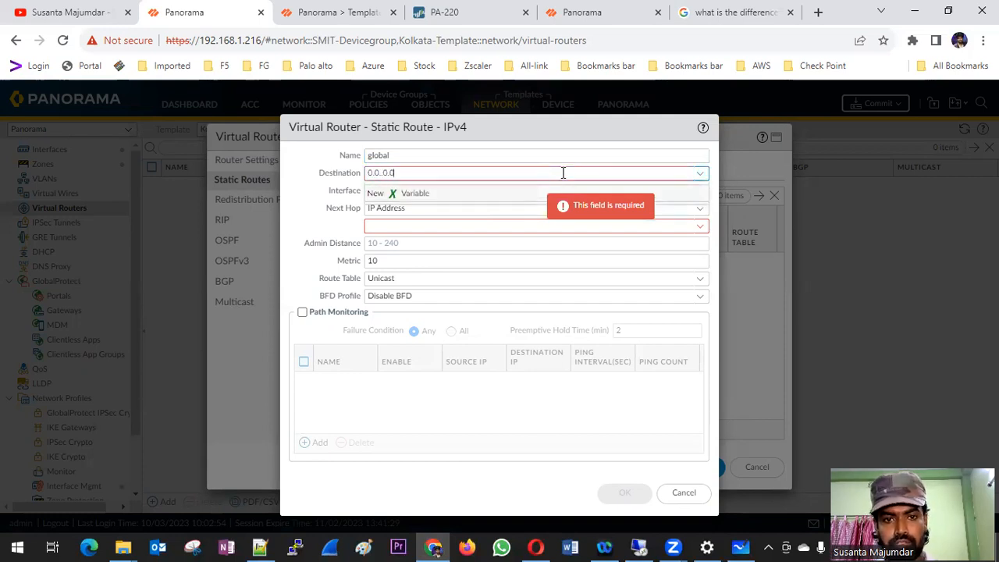
pyautogui.click(421, 207)
pyautogui.click(678, 198)
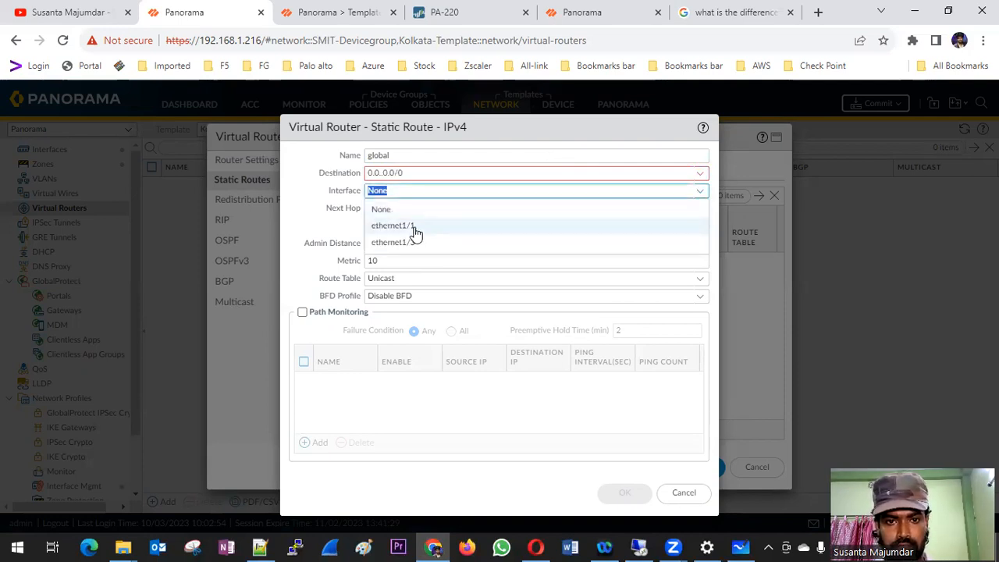
pyautogui.click(412, 226)
# Set the static route's next hop to the IP address 192.169.0.2
pyautogui.click(698, 210)
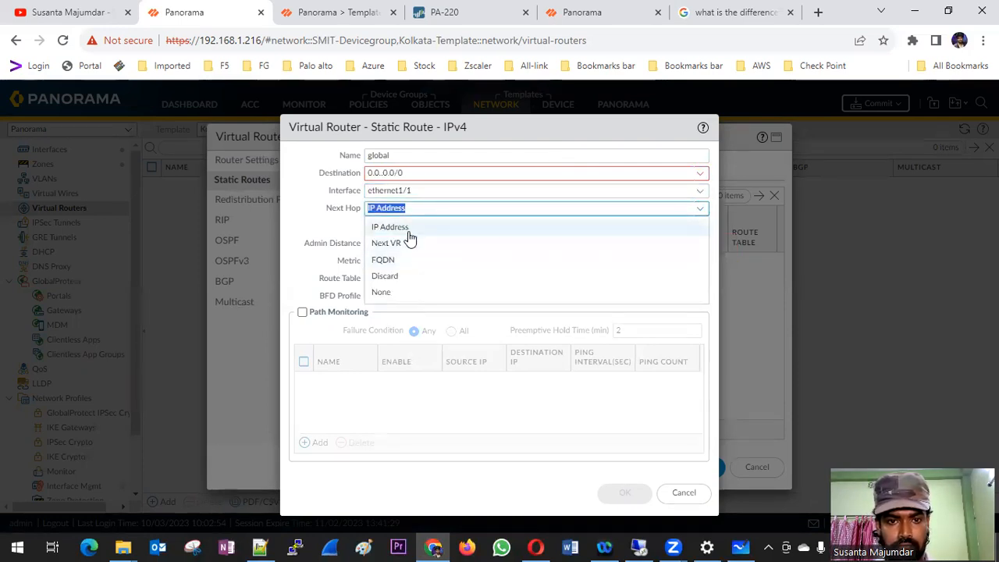
pyautogui.click(407, 227)
pyautogui.click(697, 228)
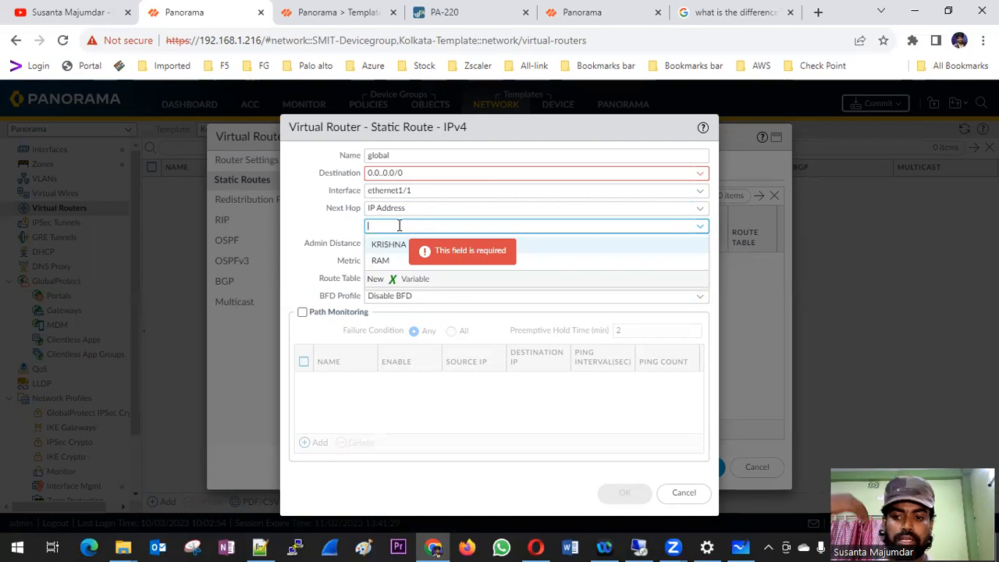
pyautogui.write('192.169.0.2')
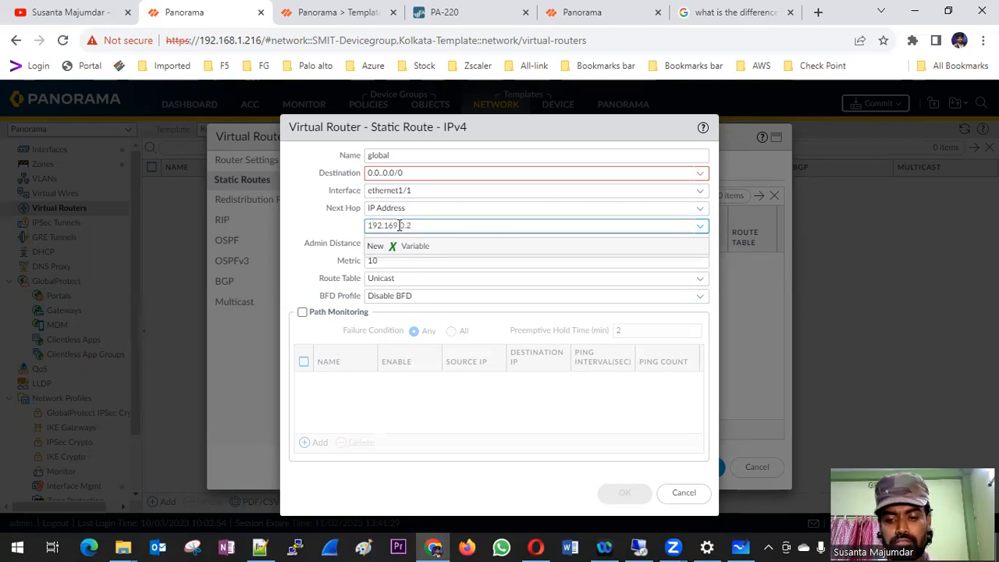
pyautogui.click(318, 198)
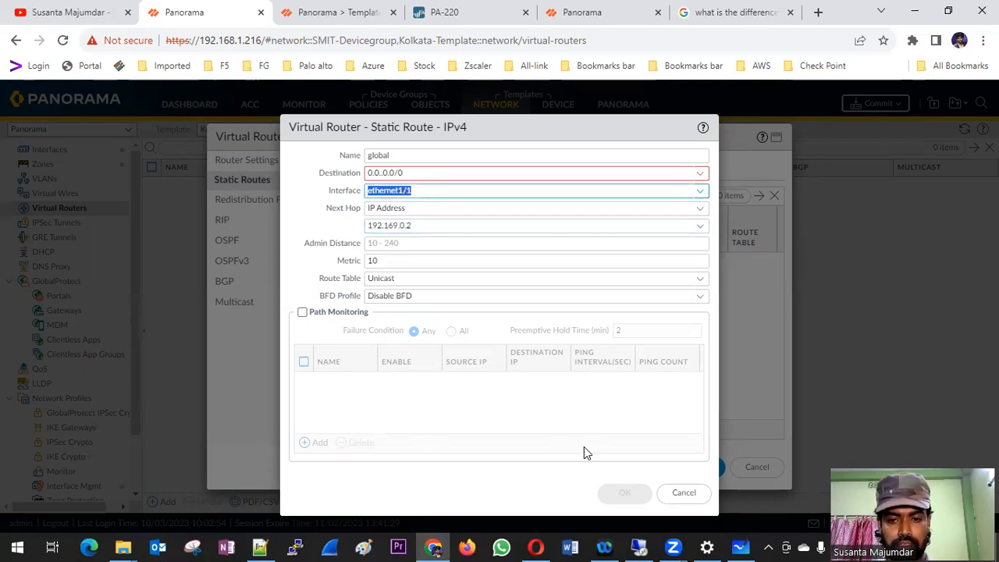
# Correct the static route's destination to 0.0.0.0/0 and save both the route and the virtual router
pyautogui.click(424, 176)
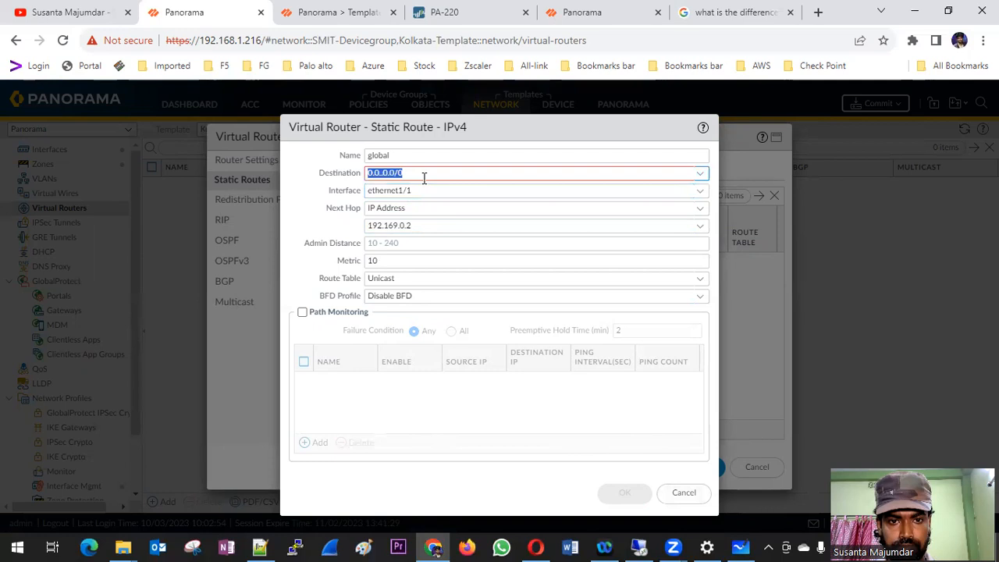
pyautogui.click(700, 178)
pyautogui.click(701, 180)
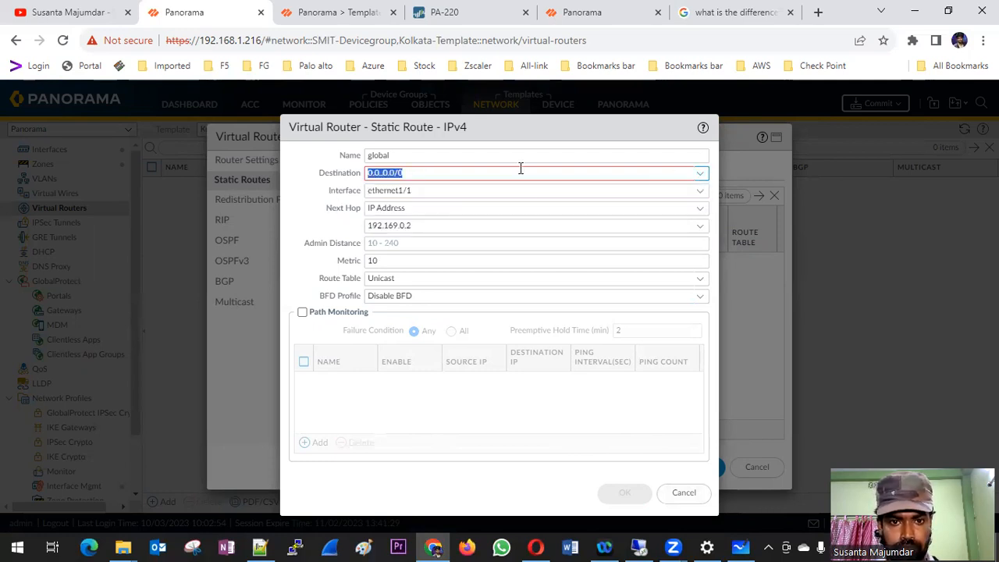
pyautogui.click(435, 173)
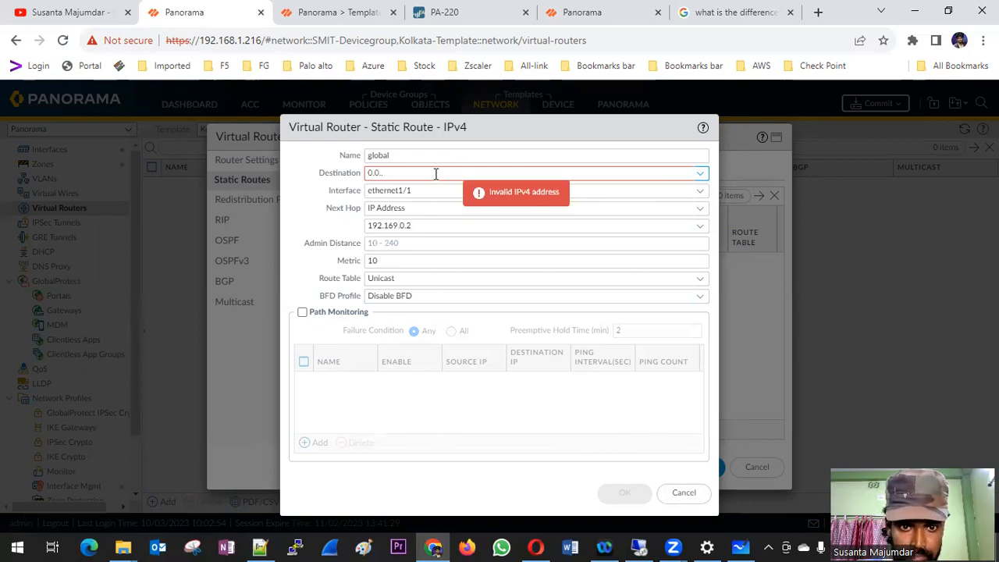
pyautogui.write('.0')
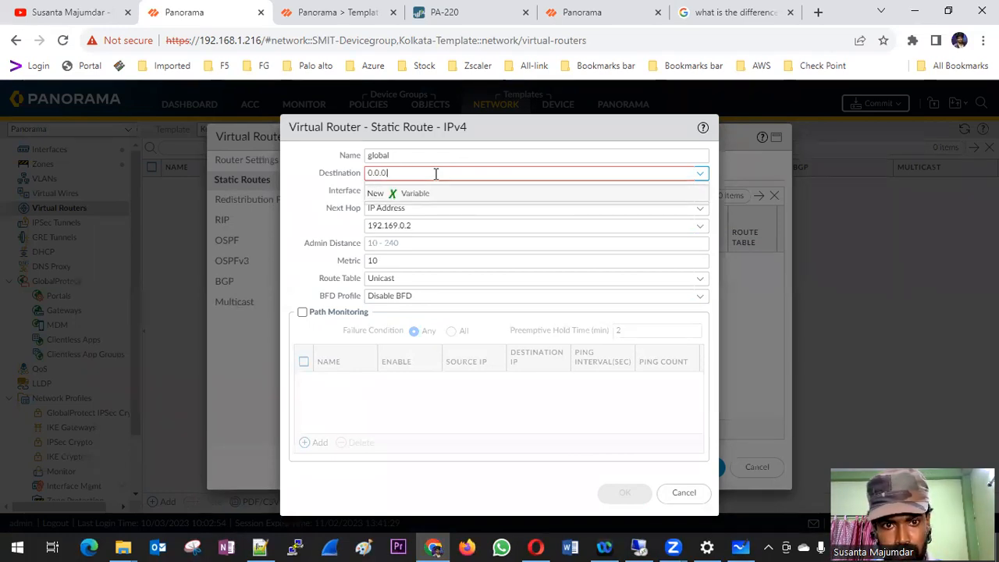
pyautogui.write('.0/0')
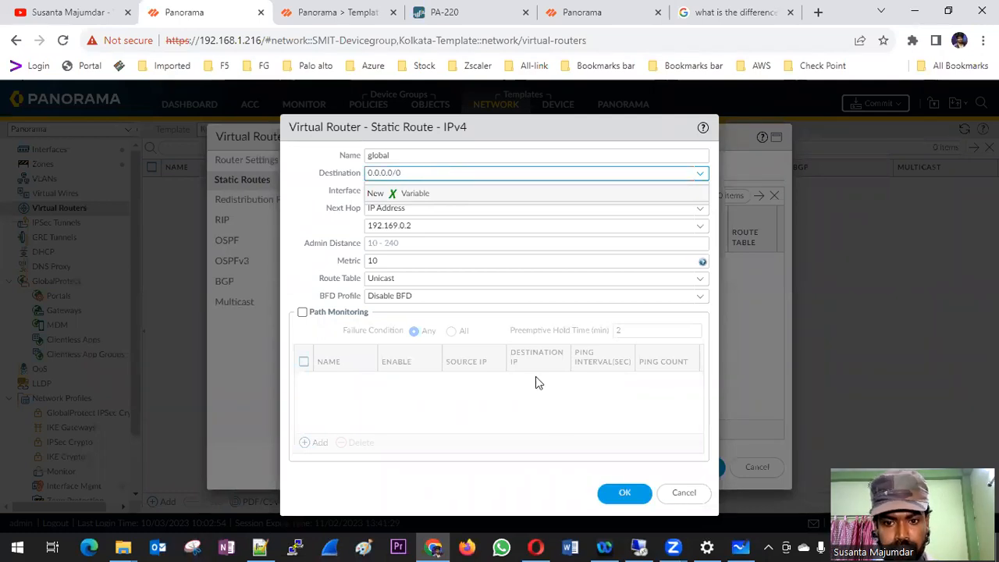
pyautogui.press('Return')
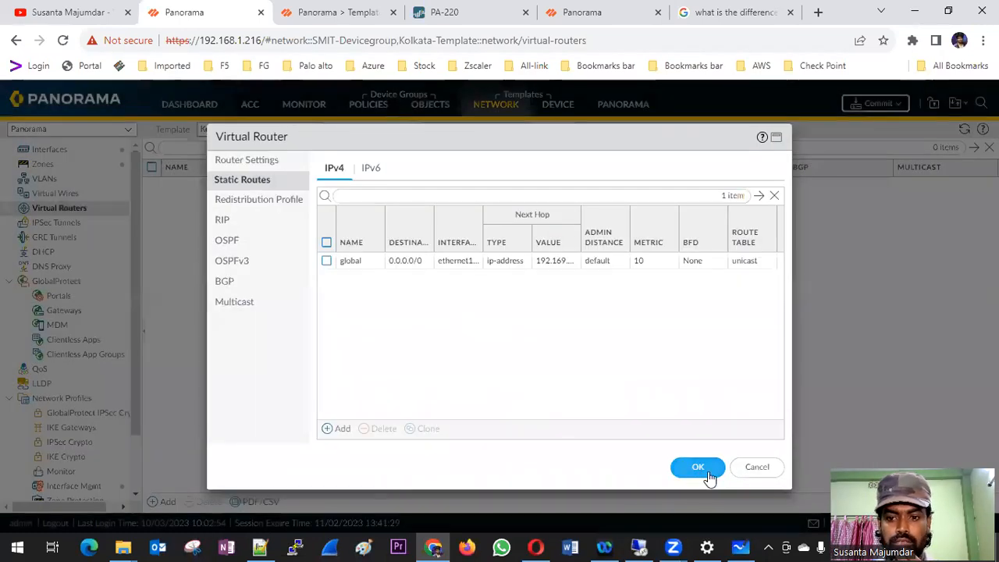
pyautogui.click(697, 467)
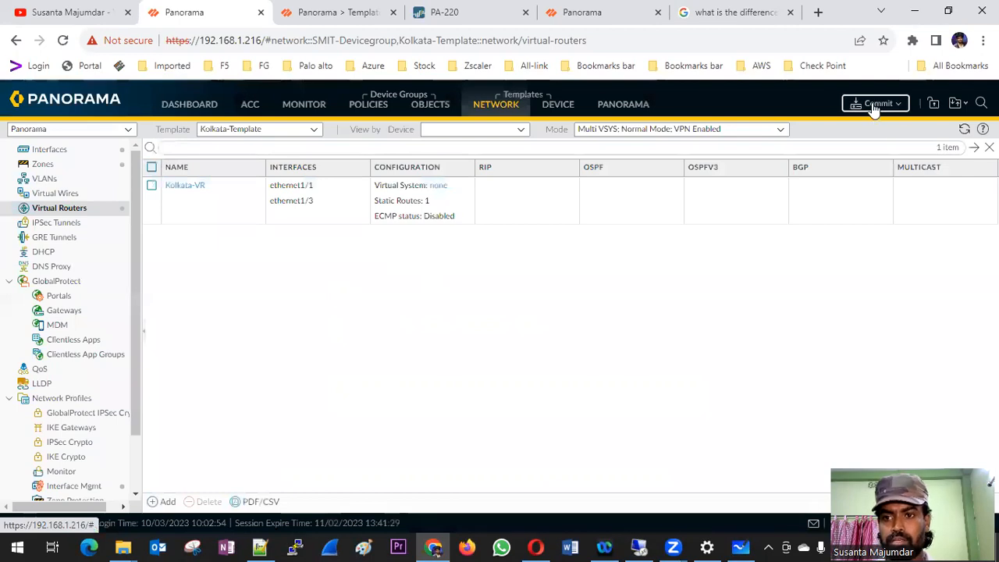
# Preview the configuration differences that a commit to Panorama would apply for Kolkata-Template, and close the preview
pyautogui.click(904, 106)
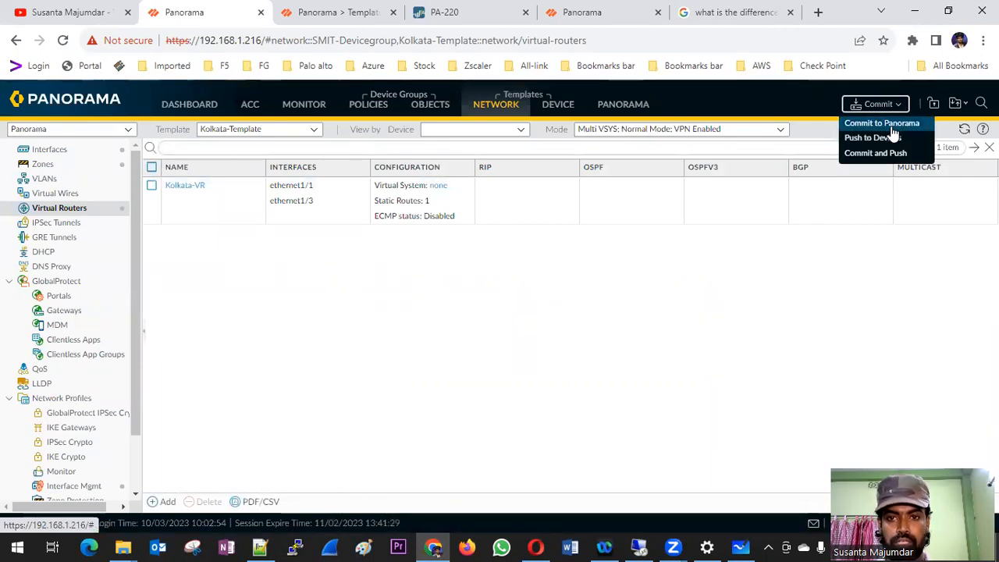
pyautogui.click(890, 124)
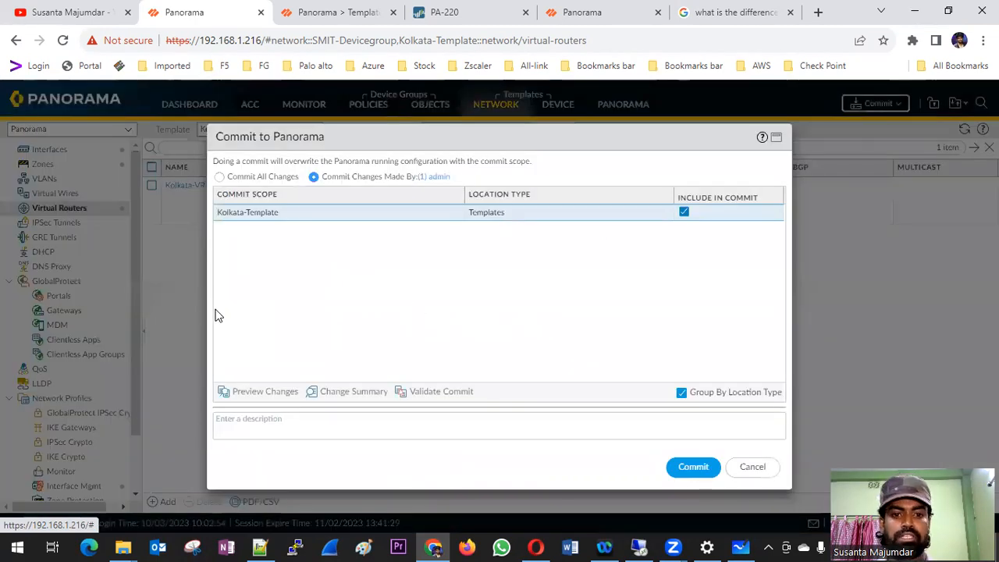
pyautogui.click(258, 392)
pyautogui.click(555, 343)
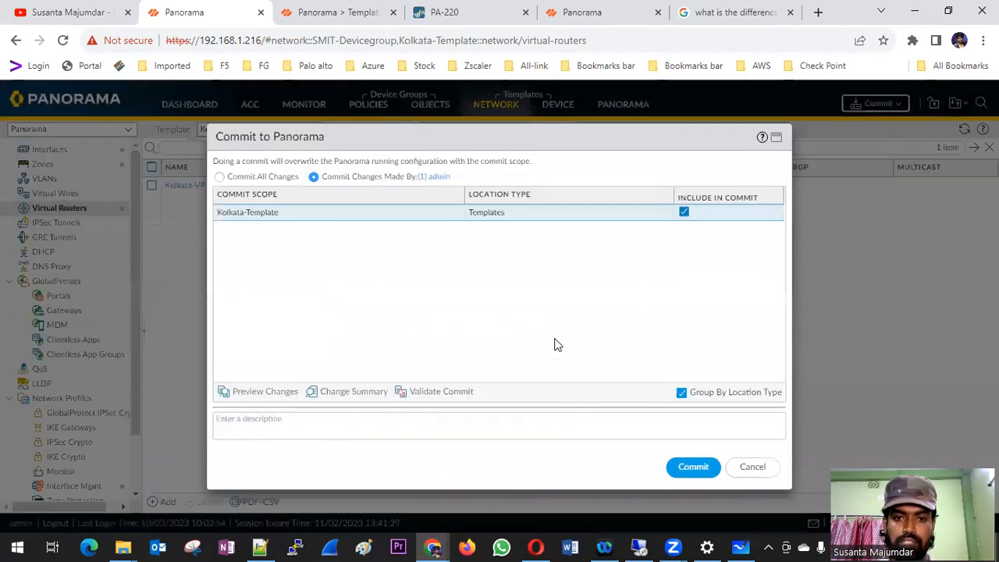
pyautogui.scroll(-20, 490, 298)
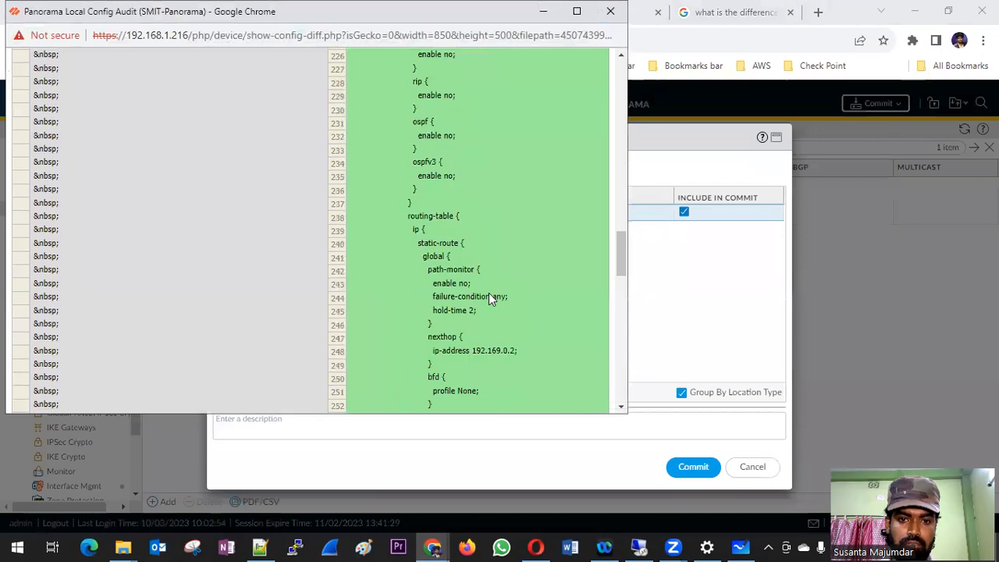
pyautogui.scroll(-15, 489, 296)
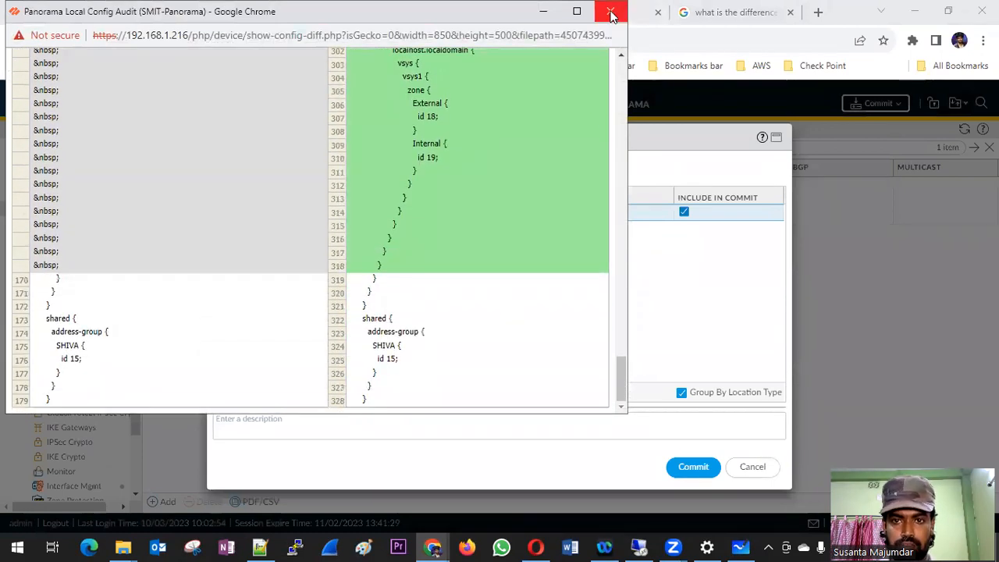
pyautogui.click(611, 11)
# Review the change summary of the objects included in the Kolkata-Template commit
pyautogui.click(363, 398)
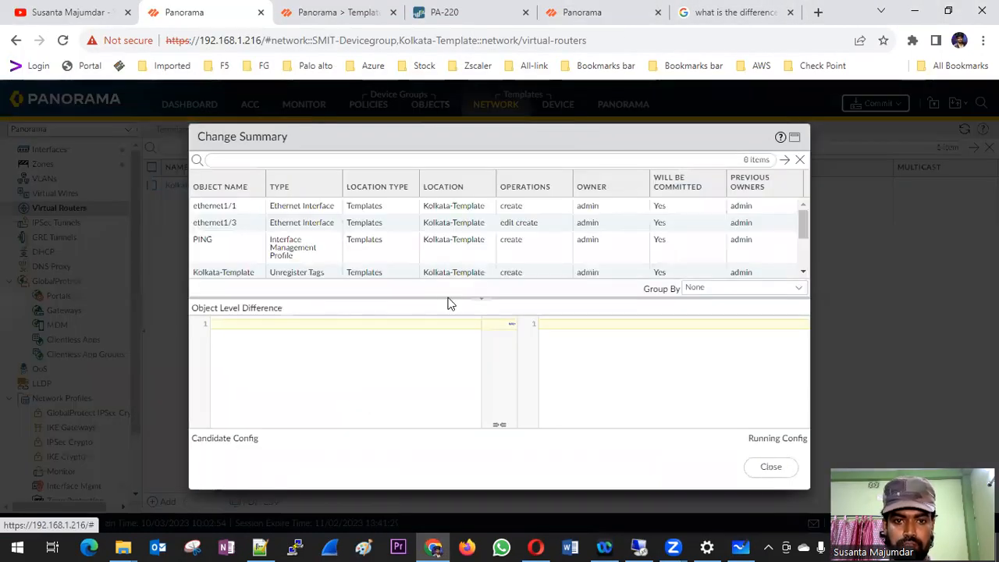
pyautogui.scroll(-3, 410, 223)
pyautogui.scroll(3, 412, 227)
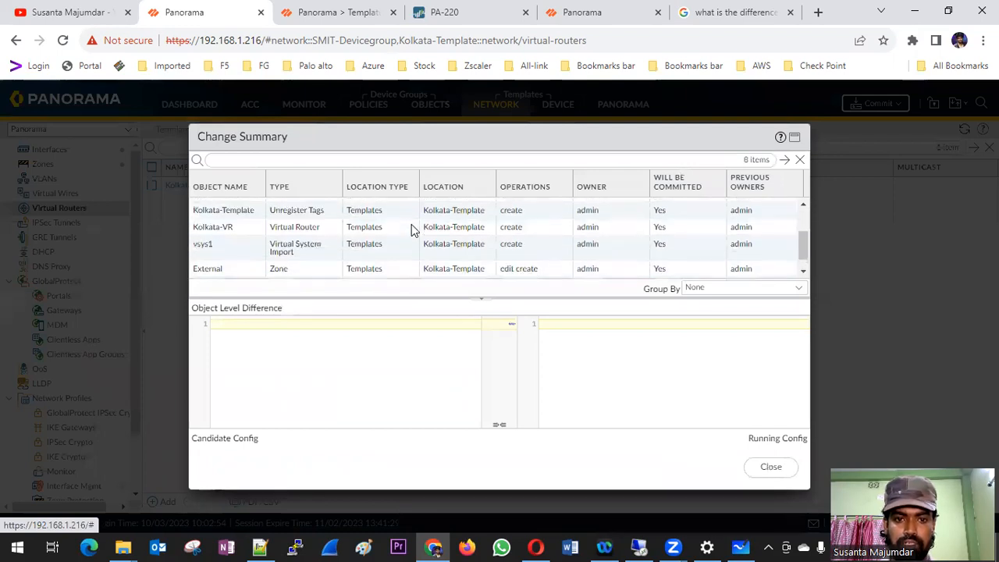
pyautogui.click(769, 468)
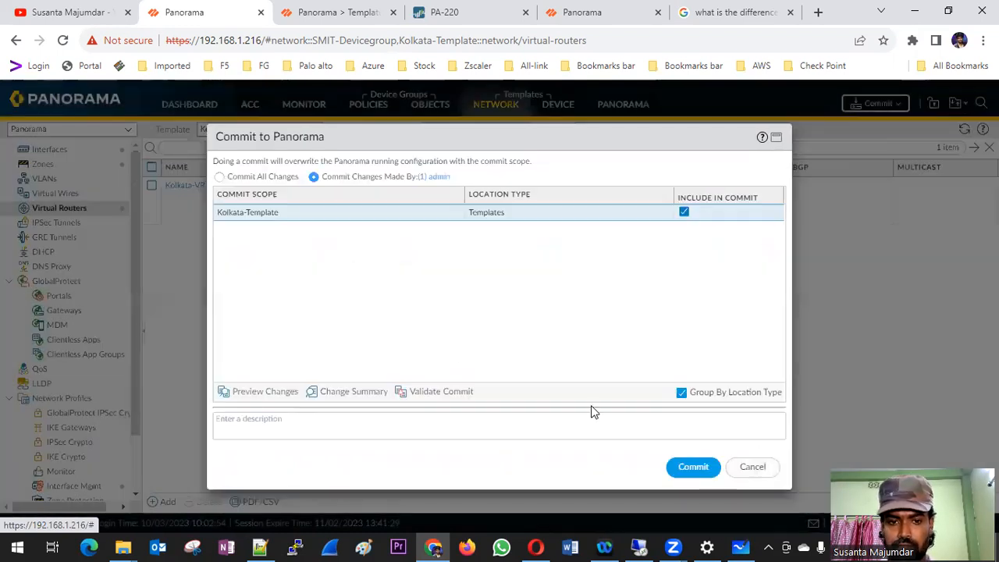
# Validate the pending Kolkata-Template commit and leave the commit dialog without committing
pyautogui.click(432, 393)
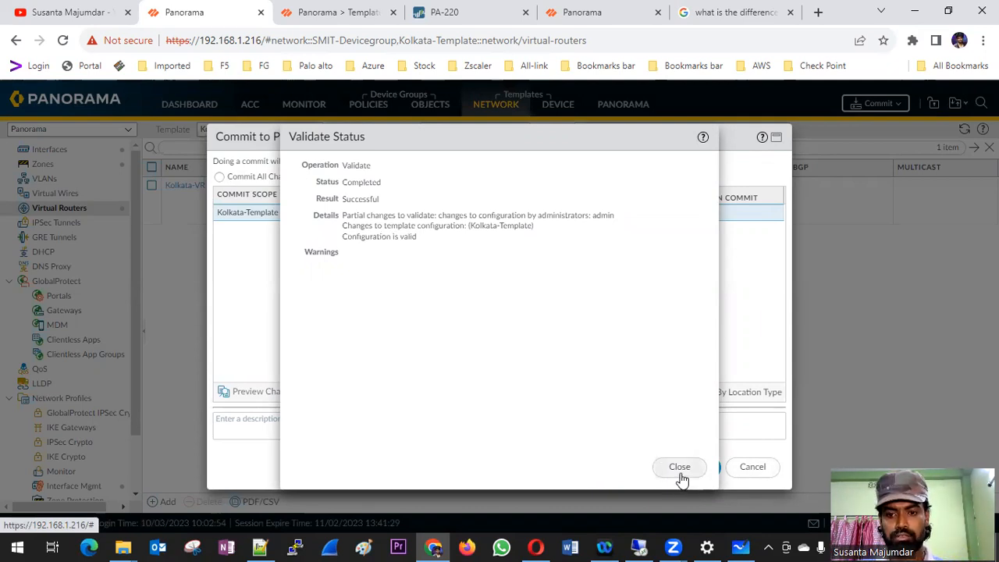
pyautogui.click(679, 469)
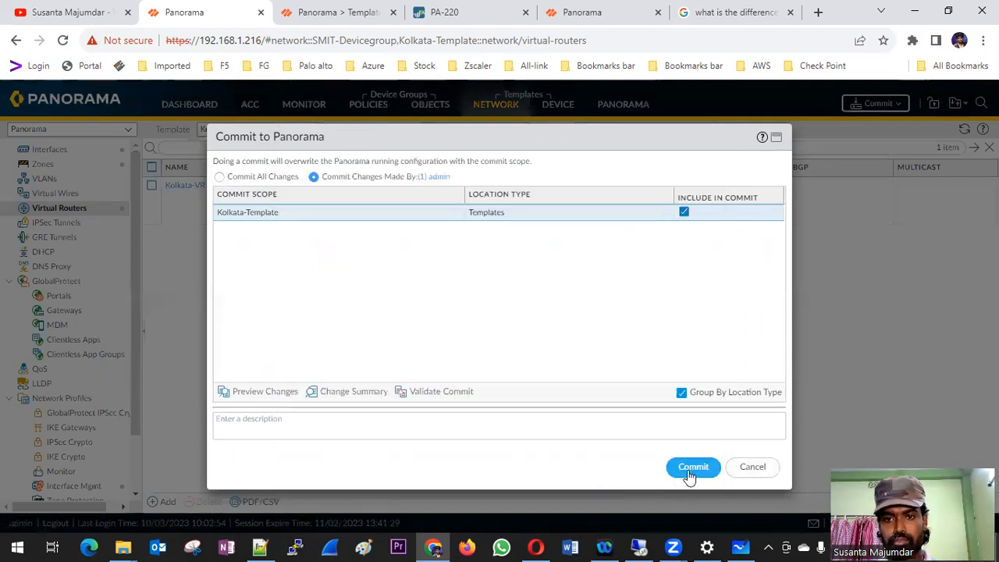
pyautogui.click(752, 466)
# Check the commit and push scopes in Commit and Push, and leave without committing
pyautogui.click(901, 106)
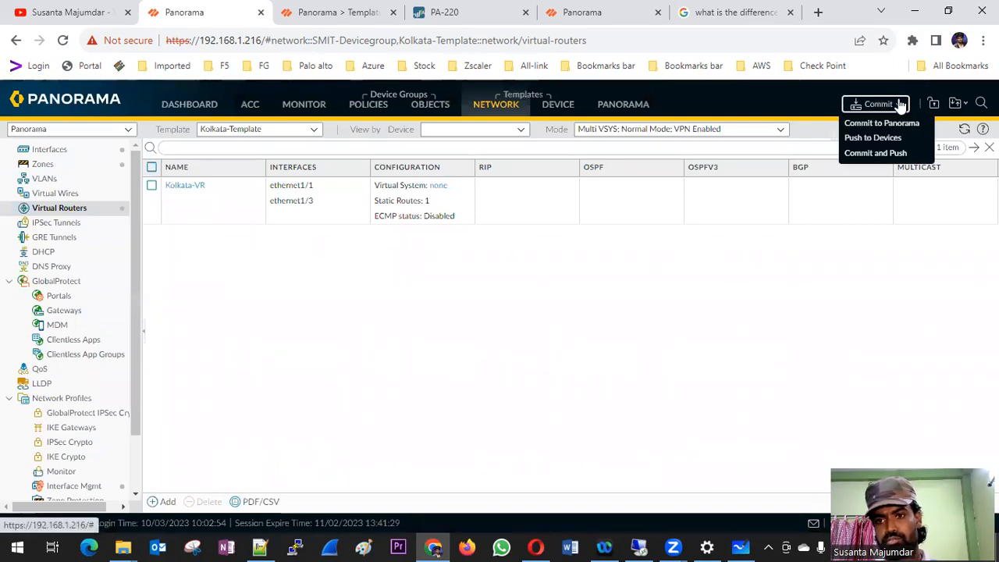
pyautogui.click(887, 152)
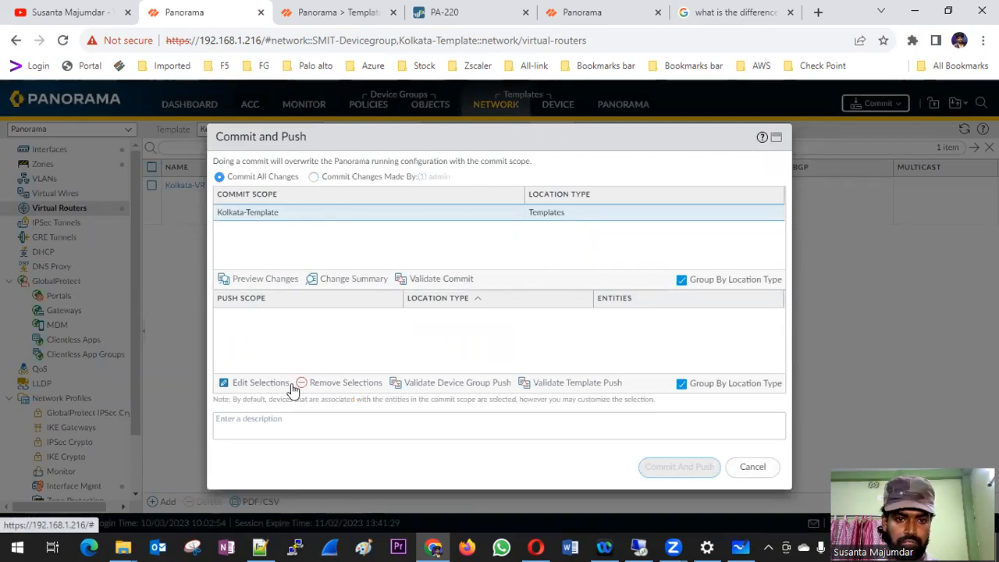
pyautogui.click(753, 467)
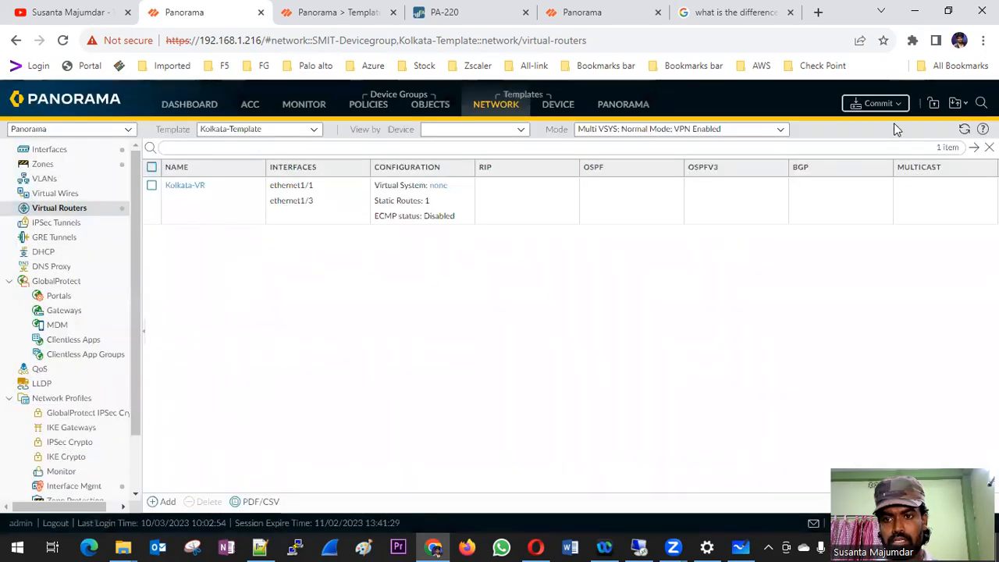
# Commit the admin's pending Kolkata-Template changes to Panorama and close the commit status
pyautogui.click(890, 104)
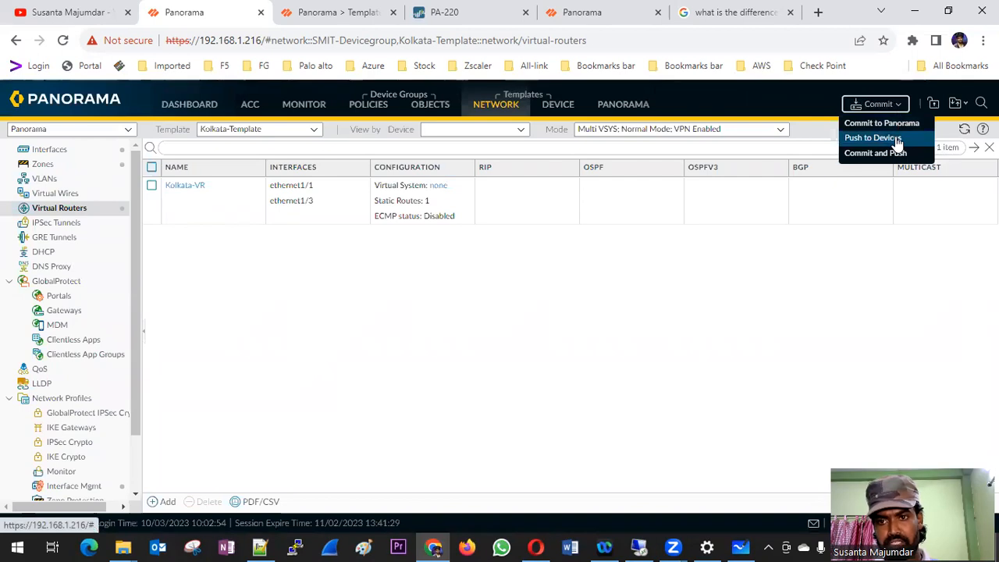
pyautogui.click(894, 125)
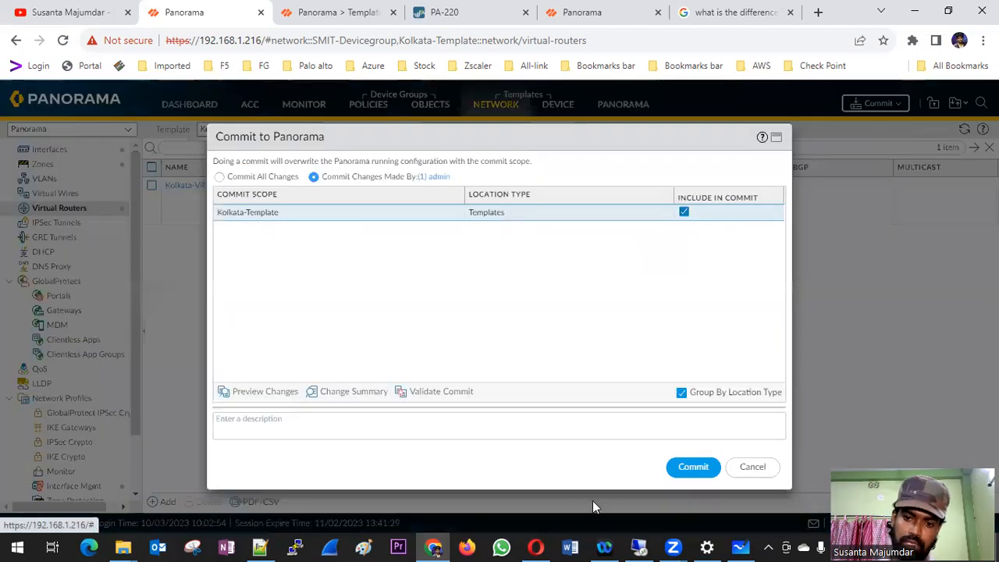
pyautogui.click(675, 474)
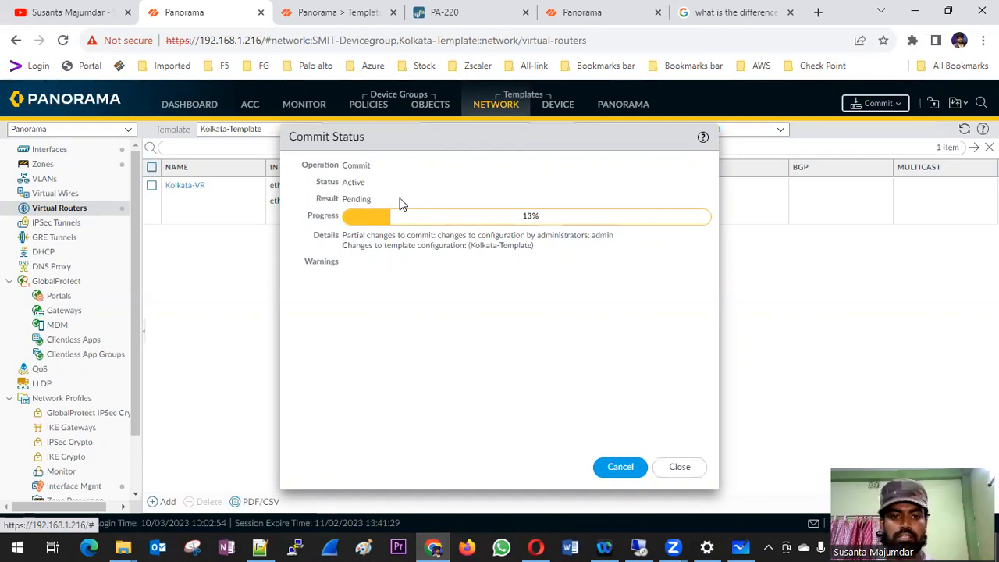
pyautogui.click(690, 470)
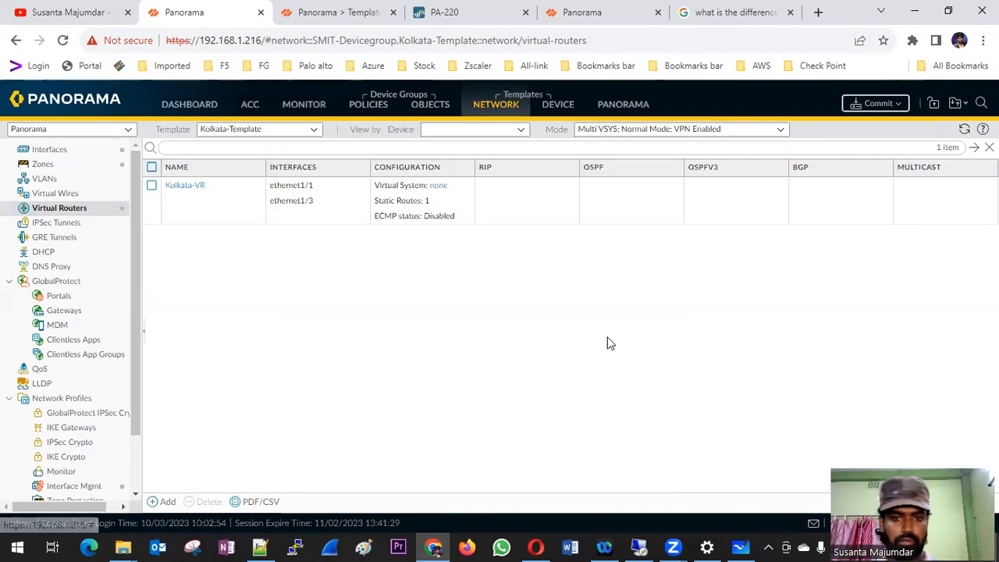
# Try Commit and Push for the template configuration and dismiss the alerts
pyautogui.click(882, 106)
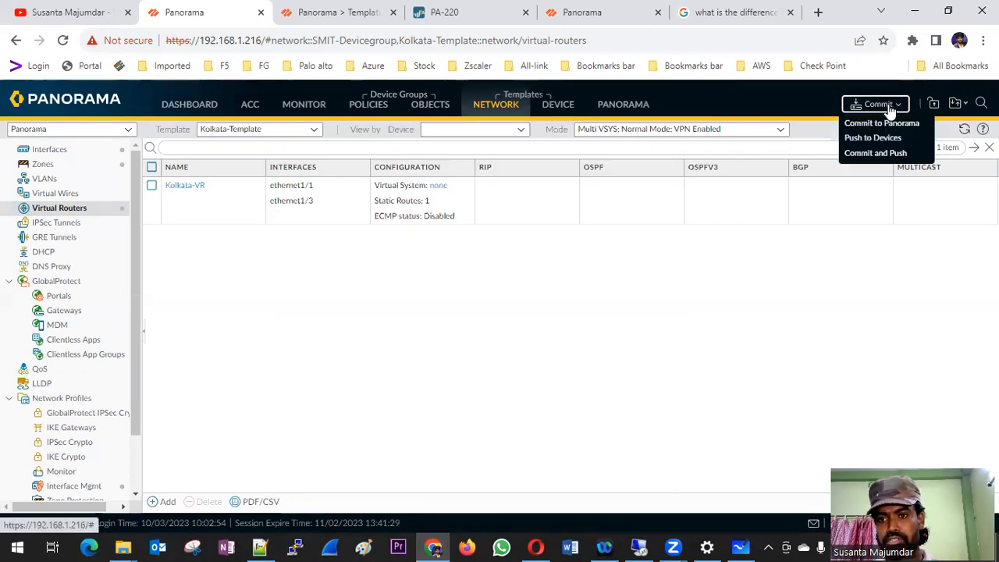
pyautogui.click(886, 154)
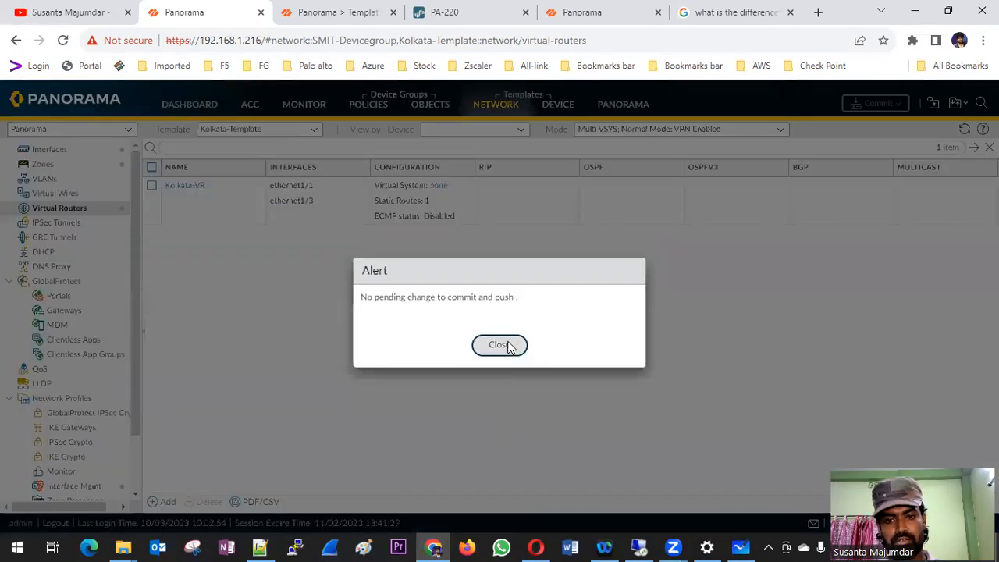
pyautogui.click(507, 346)
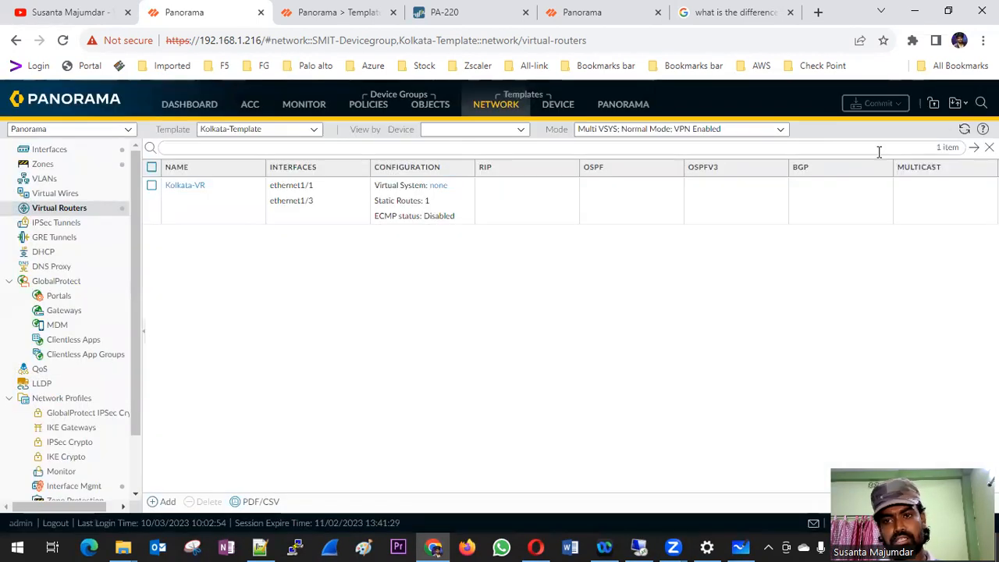
pyautogui.click(872, 148)
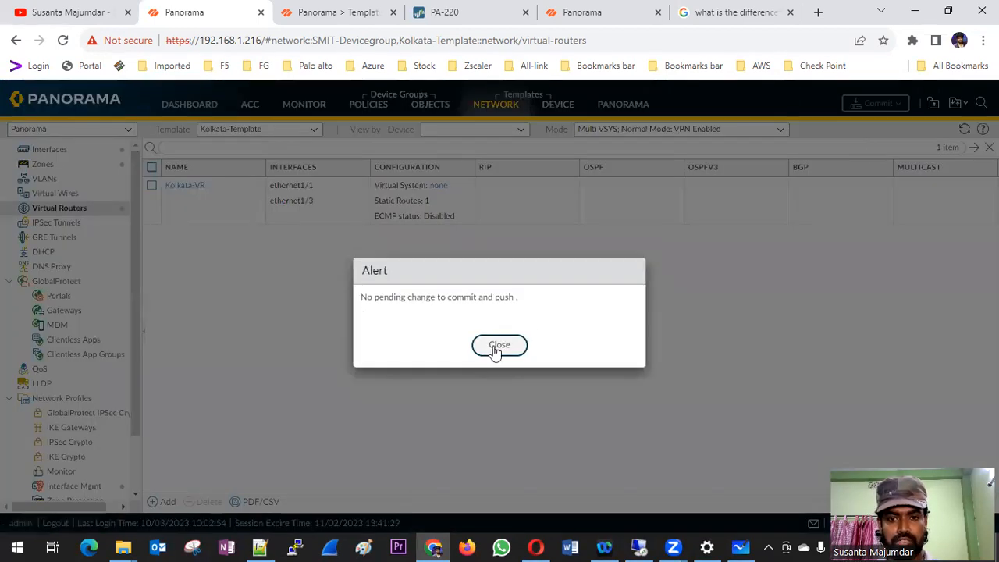
pyautogui.click(497, 349)
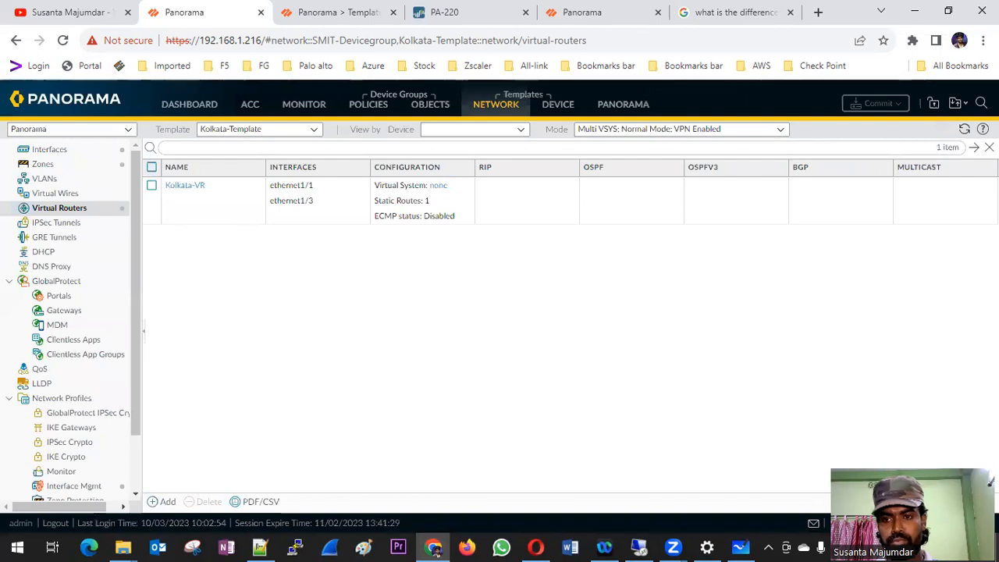
# Open the scope selection of Push to Devices and check its template and device group lists
pyautogui.click(901, 106)
pyautogui.click(880, 135)
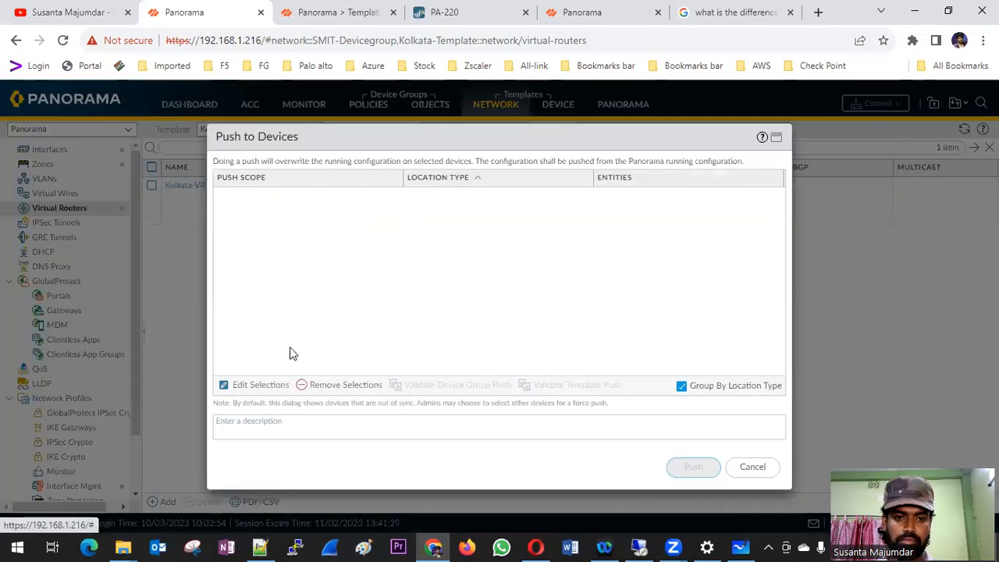
pyautogui.click(256, 384)
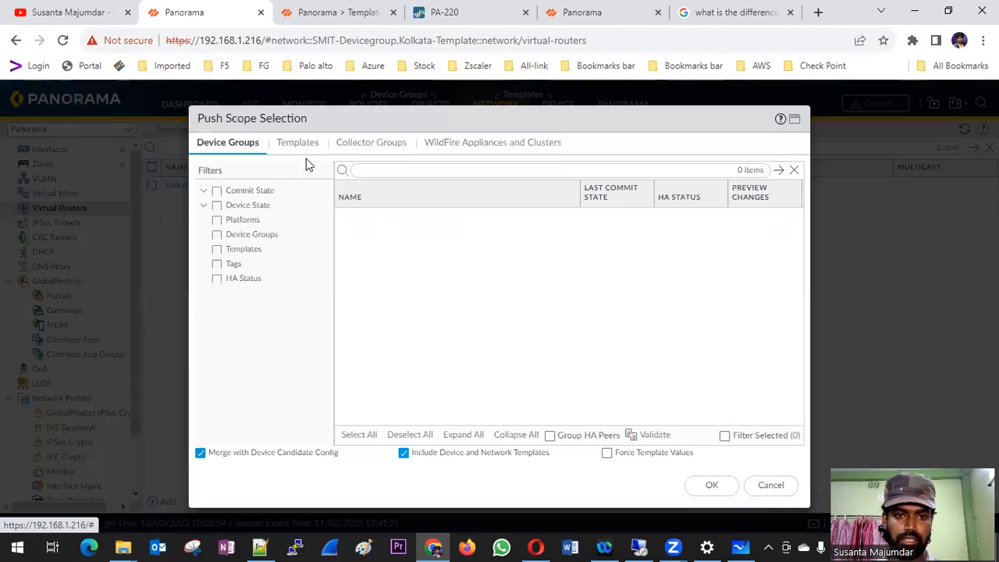
pyautogui.click(288, 149)
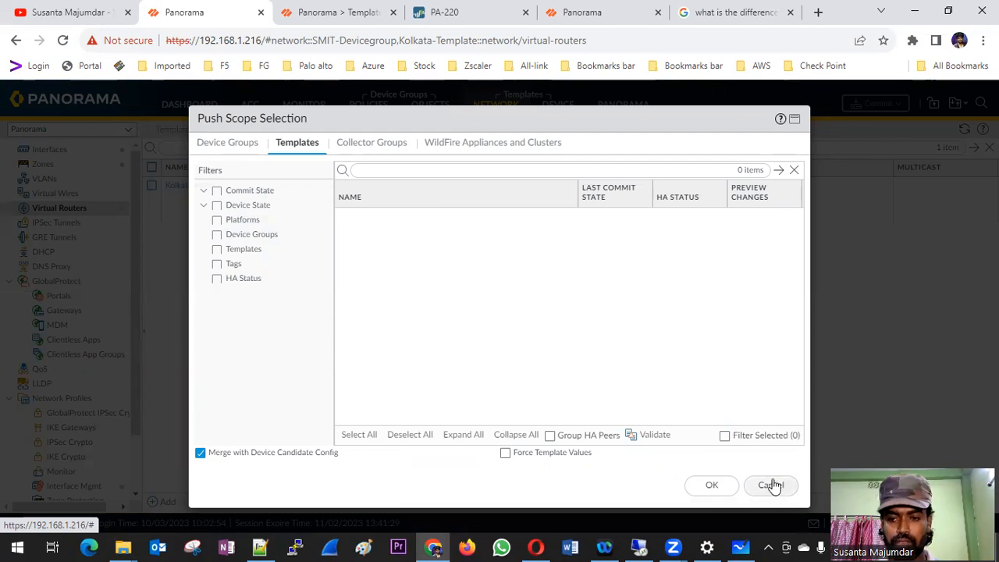
pyautogui.click(242, 151)
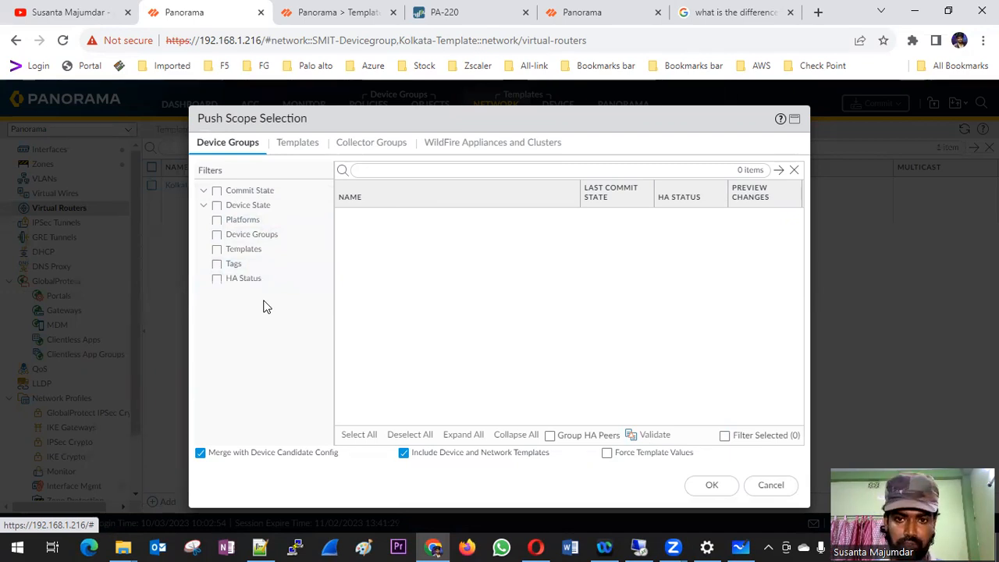
# Look at the dashboard of the Panorama at 192.168.1.220, and return to the push scope selection
pyautogui.click(632, 13)
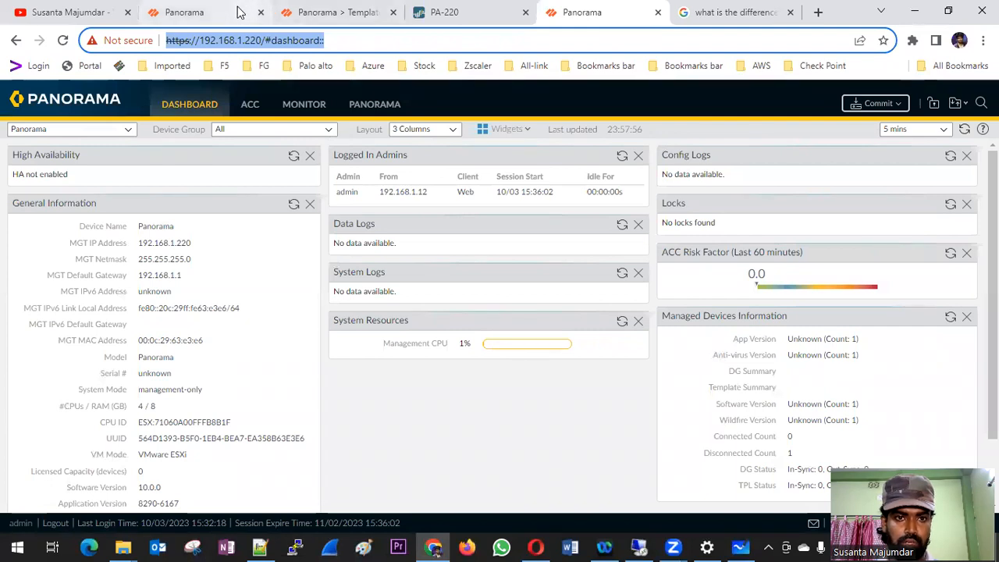
pyautogui.click(194, 12)
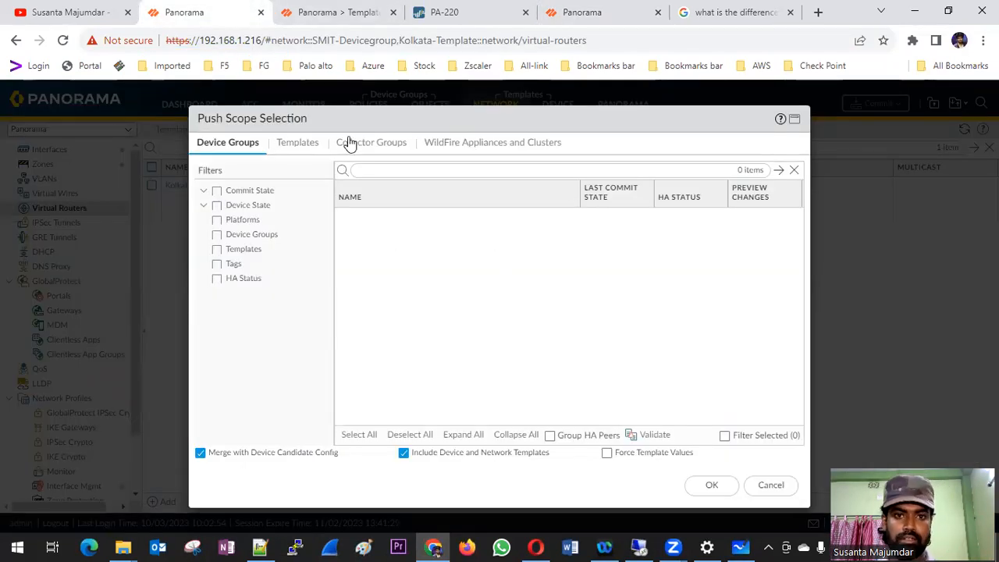
pyautogui.moveTo(376, 128); pyautogui.dragTo(373, 184)
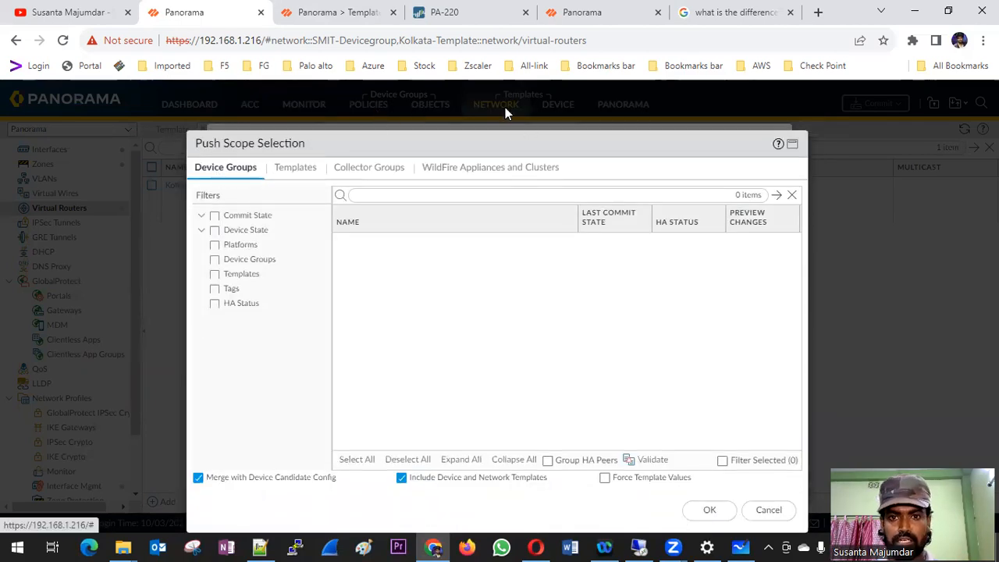
# Compare the push scope's options for templates and device groups, and leave Push to Devices without pushing
pyautogui.click(297, 168)
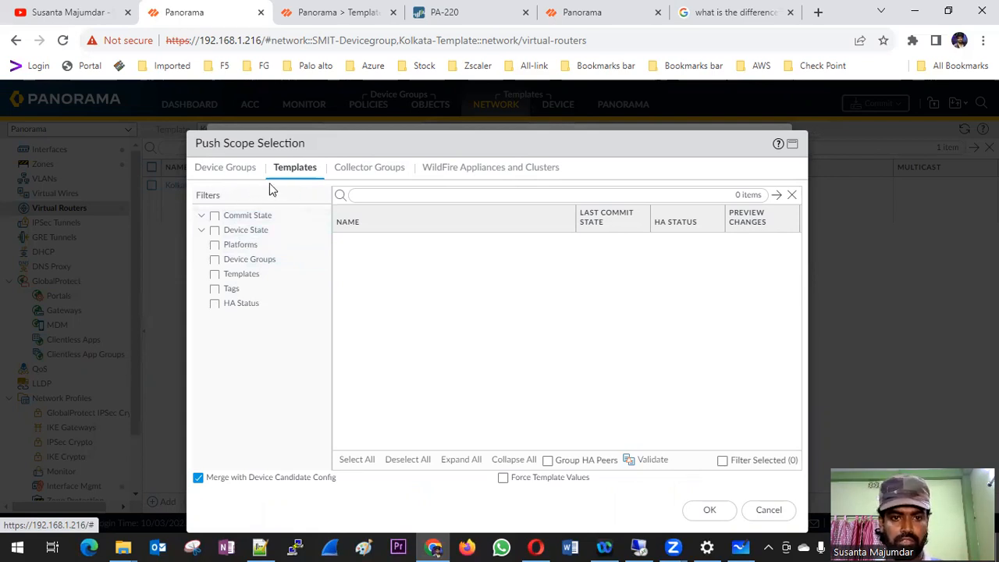
pyautogui.click(224, 176)
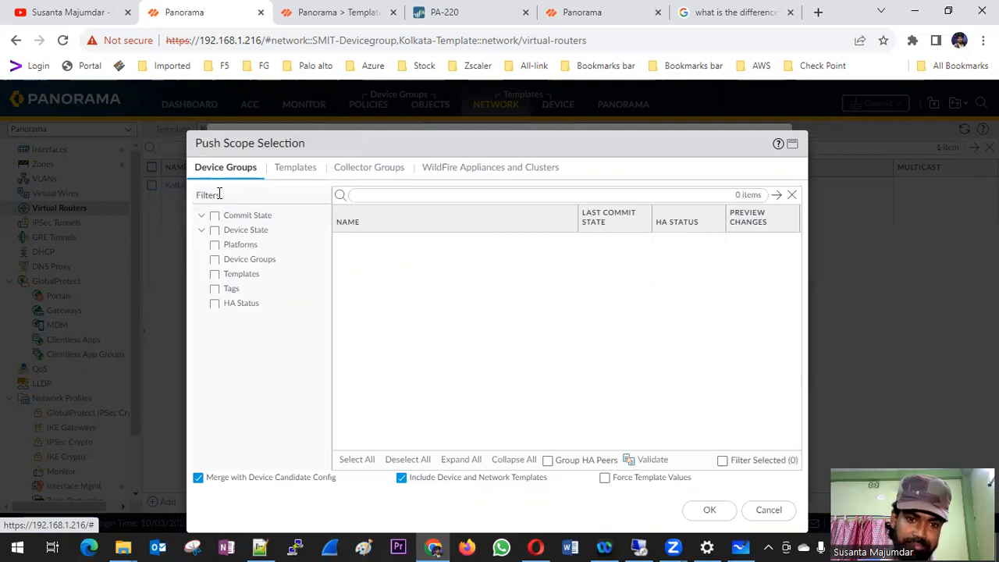
pyautogui.click(304, 169)
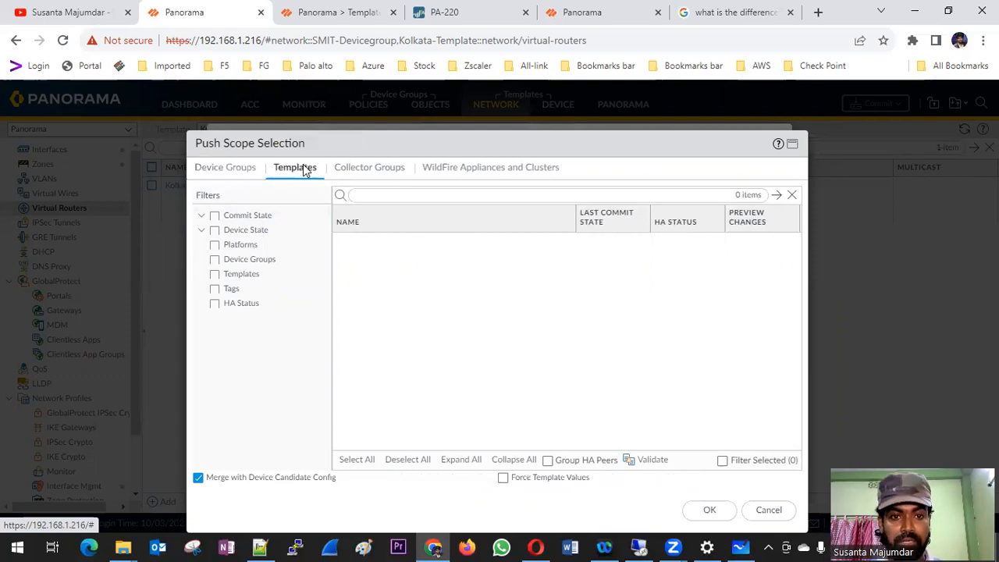
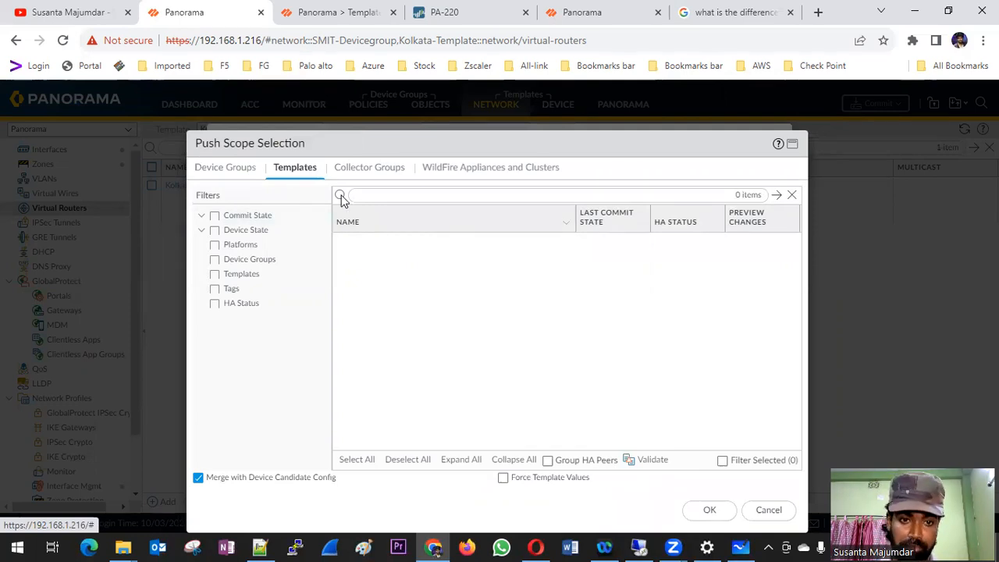
pyautogui.click(765, 511)
pyautogui.click(751, 466)
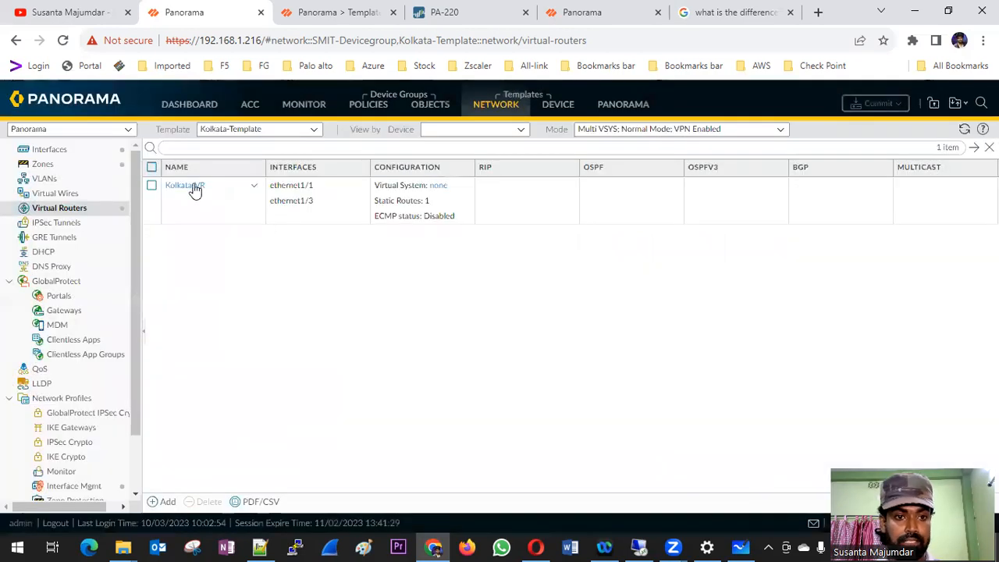
# Review Kolkata-Template's network sections, from interfaces, zones and virtual routers to IPSec tunnels and zone protection
pyautogui.click(502, 109)
pyautogui.click(48, 150)
pyautogui.click(51, 164)
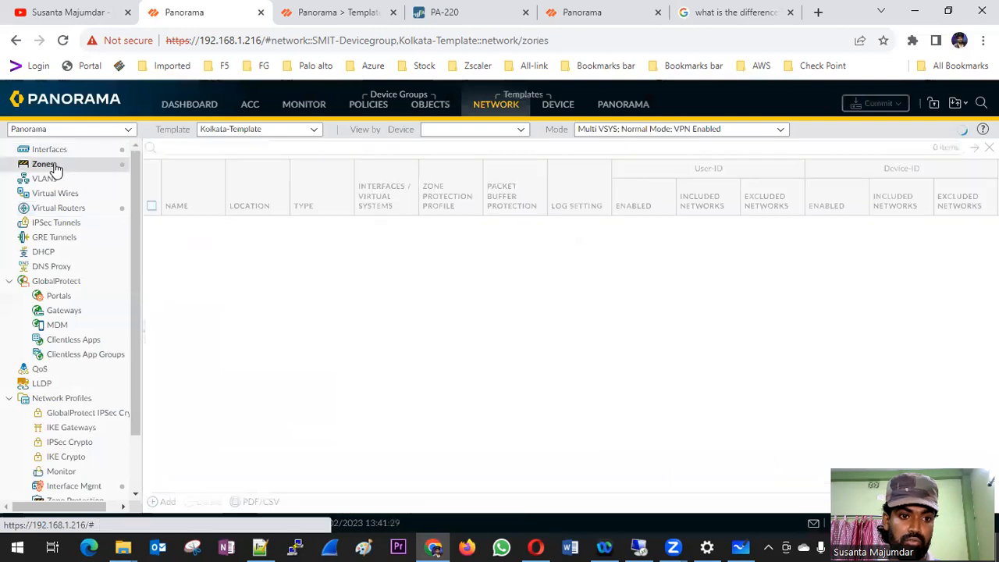
pyautogui.click(63, 194)
pyautogui.click(78, 206)
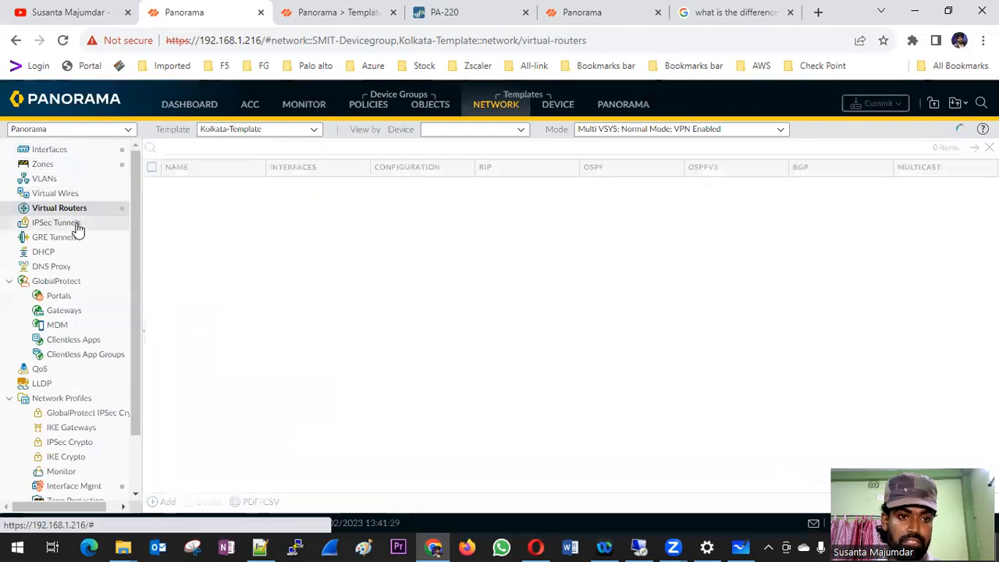
pyautogui.click(74, 222)
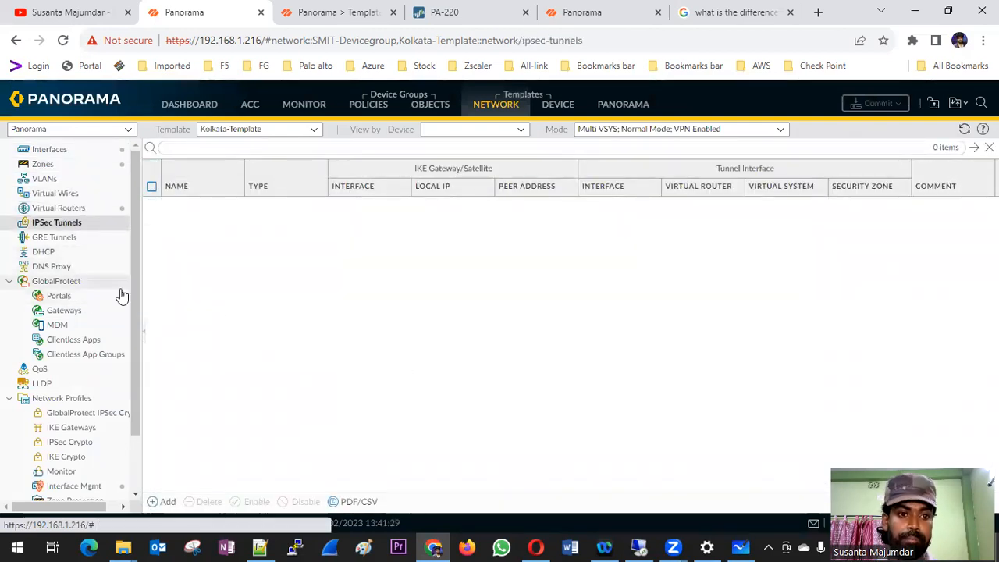
pyautogui.scroll(-2, 121, 295)
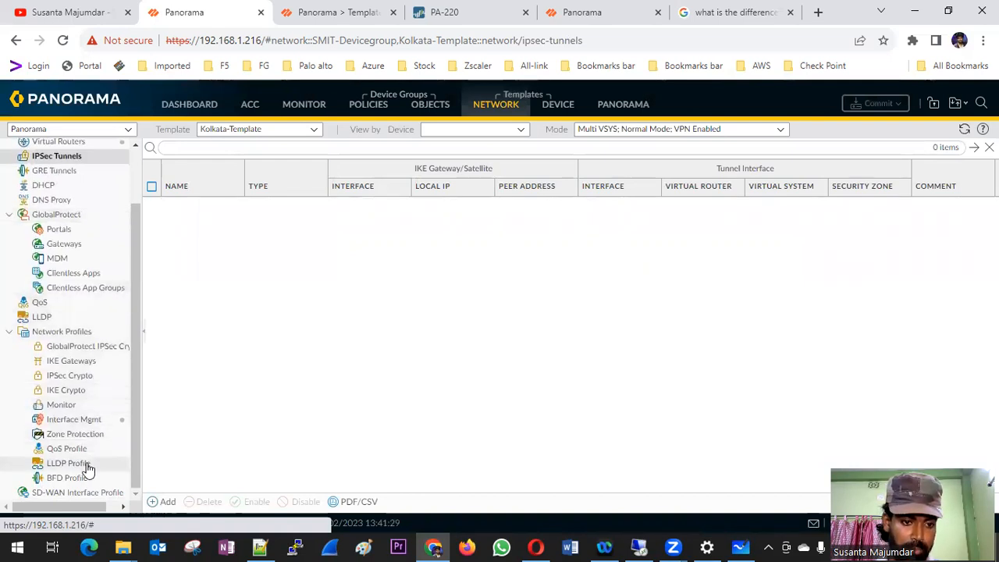
pyautogui.click(78, 435)
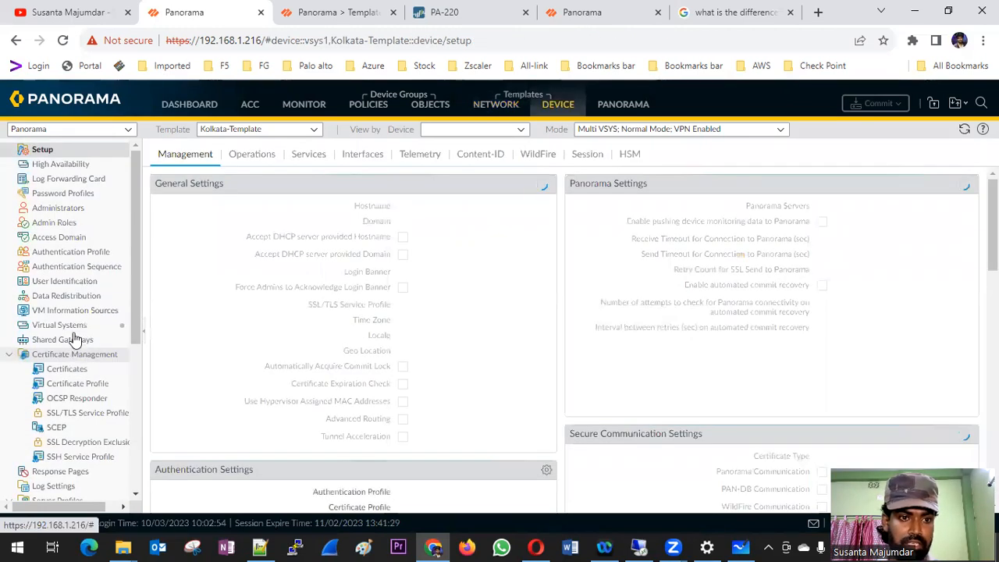
# Examine Kolkata-Template's High Availability device settings, including general, HA communications, link and path monitoring, and cluster configuration
pyautogui.click(83, 165)
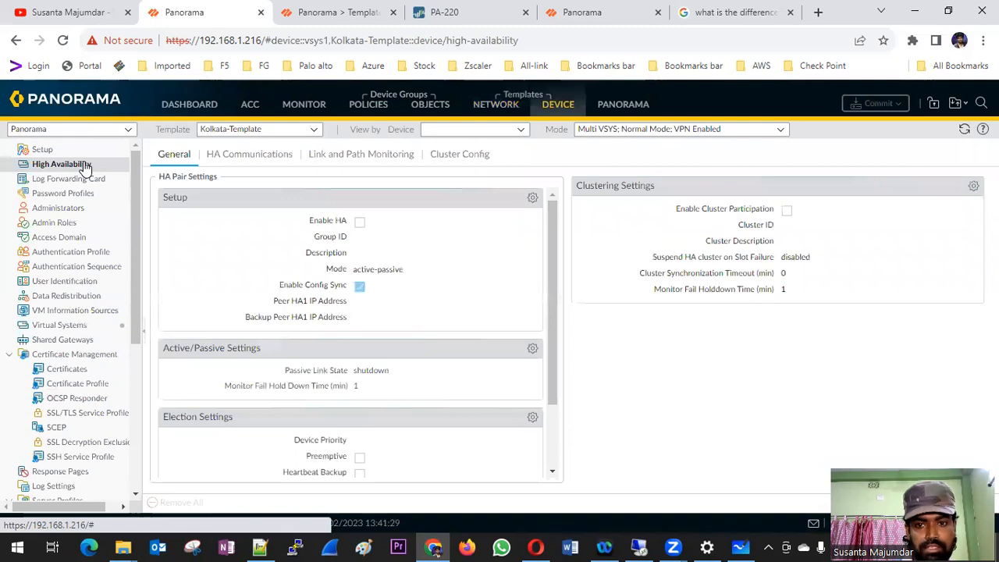
pyautogui.scroll(-2, 448, 366)
pyautogui.scroll(2, 448, 366)
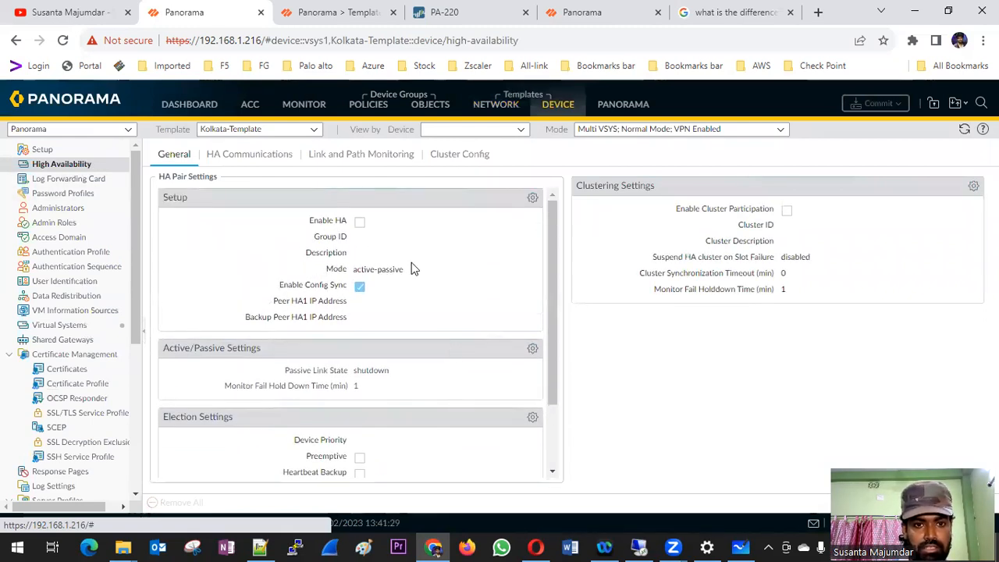
pyautogui.click(251, 160)
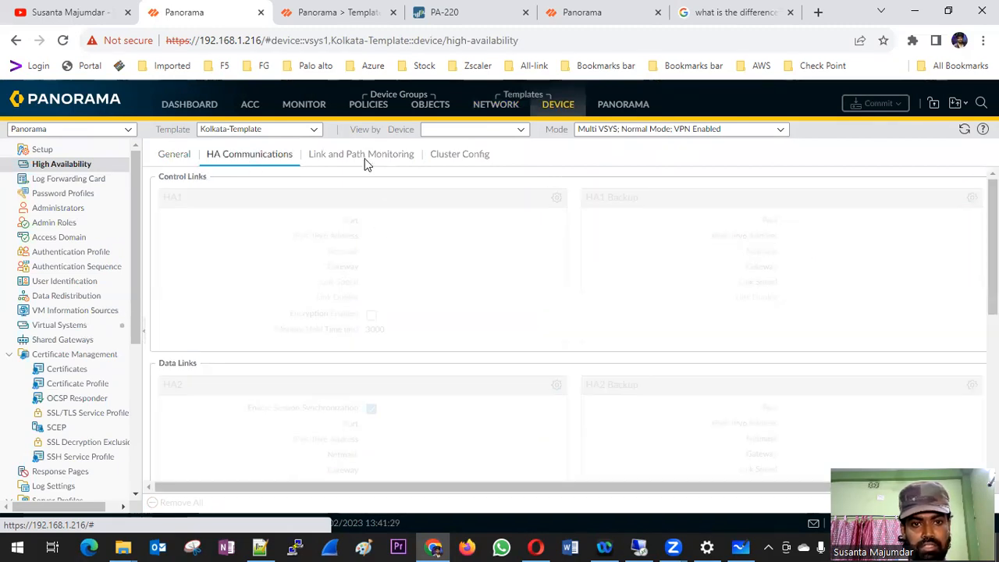
pyautogui.click(367, 160)
pyautogui.click(463, 158)
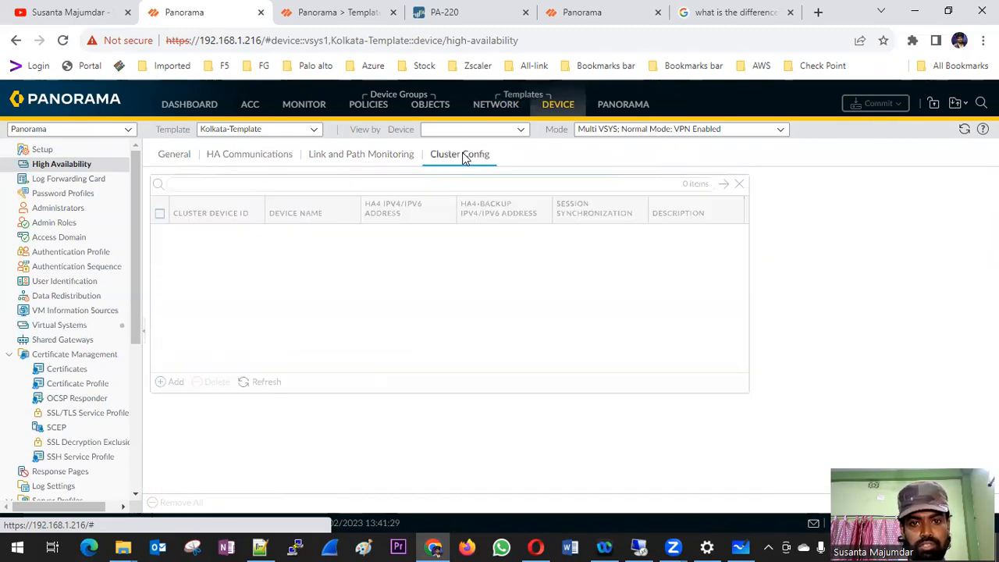
pyautogui.click(251, 157)
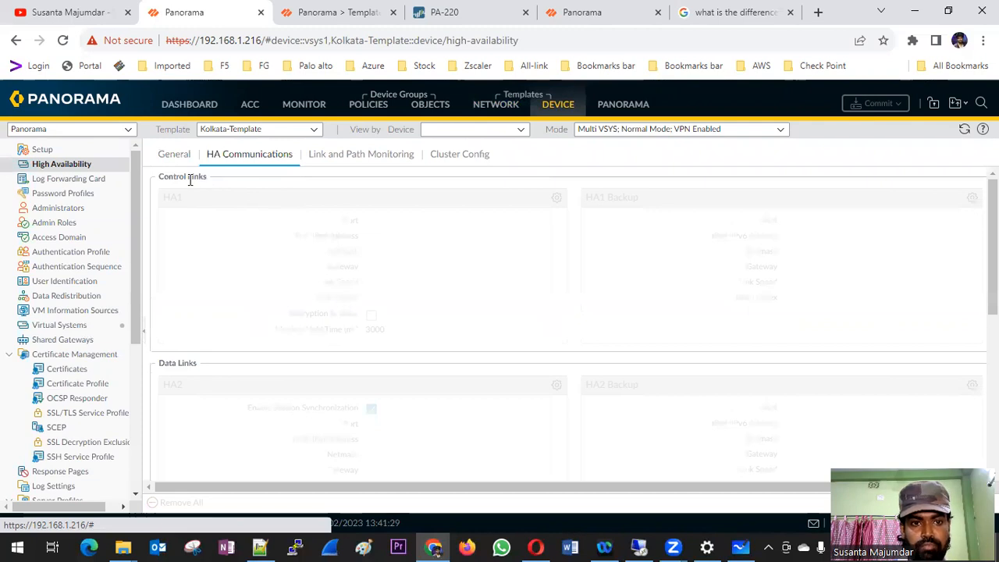
pyautogui.click(174, 153)
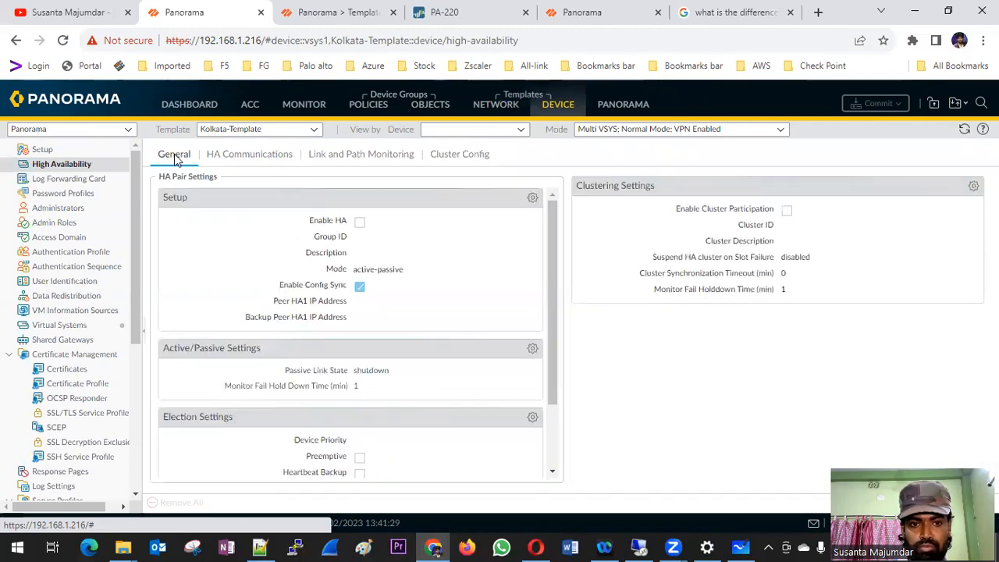
pyautogui.click(61, 180)
pyautogui.click(71, 195)
pyautogui.click(69, 207)
pyautogui.click(73, 224)
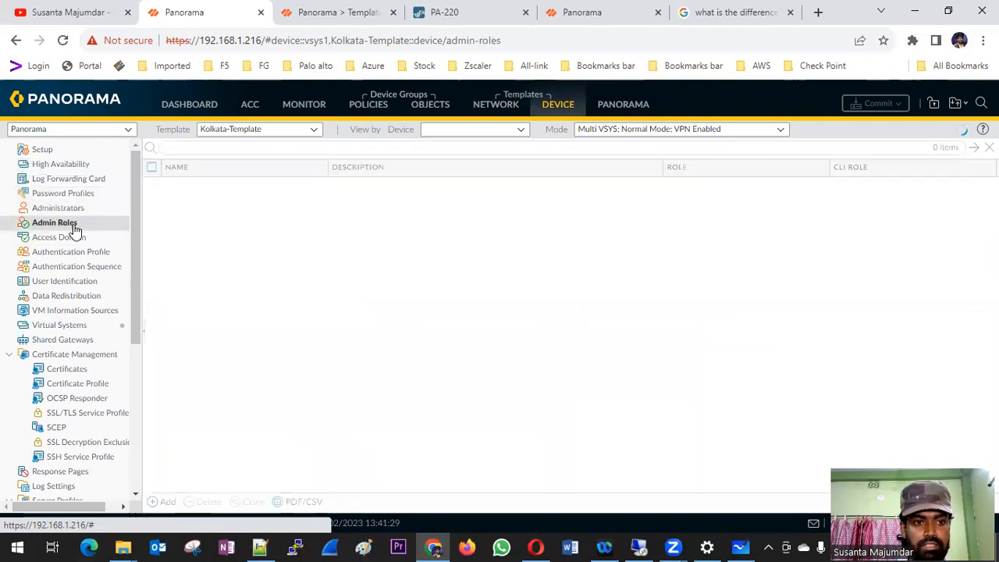
pyautogui.click(70, 209)
pyautogui.click(67, 224)
pyautogui.click(77, 210)
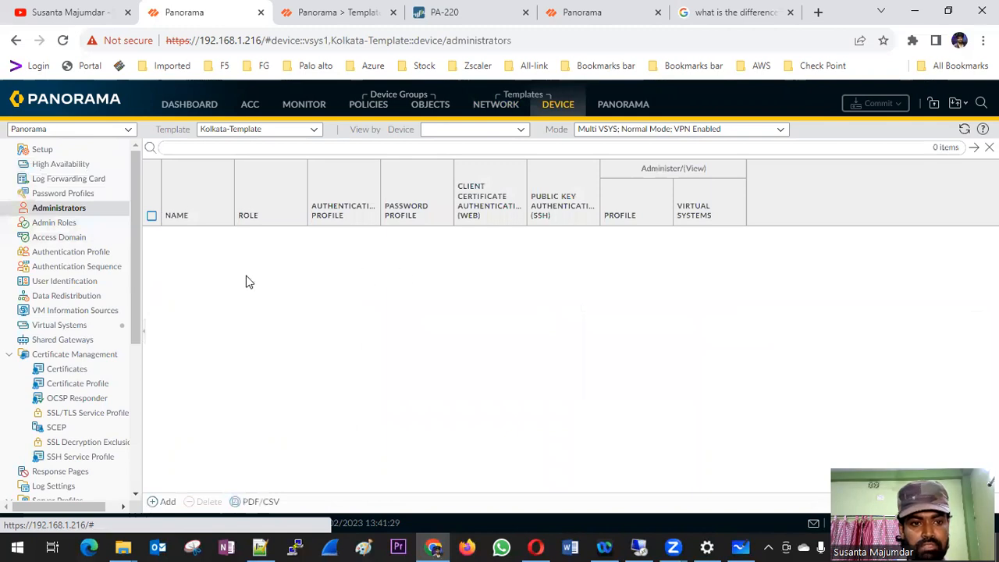
pyautogui.click(75, 217)
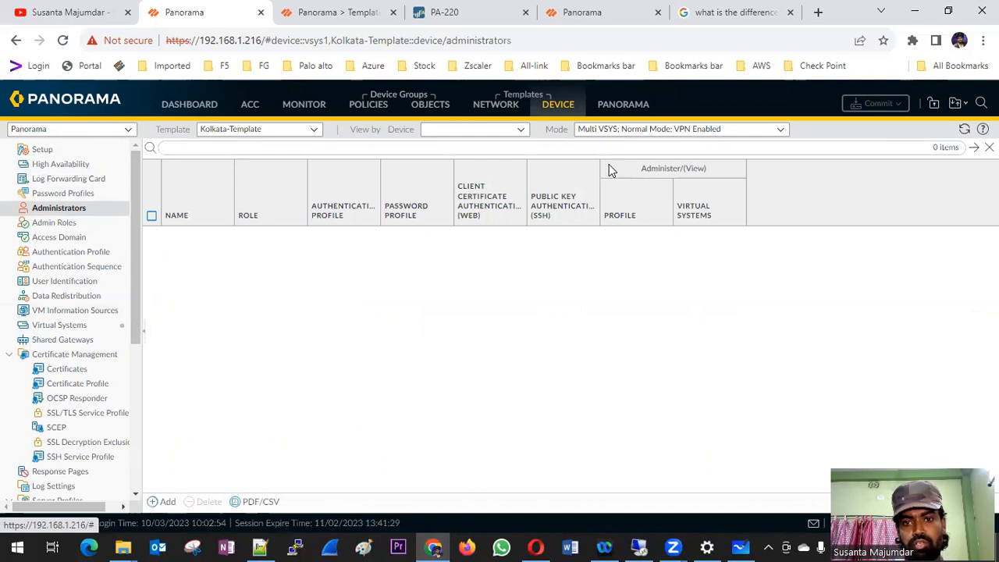
# Switch the device settings to SMIT-Template, view the form for a new administrator, and leave it without adding one
pyautogui.click(315, 131)
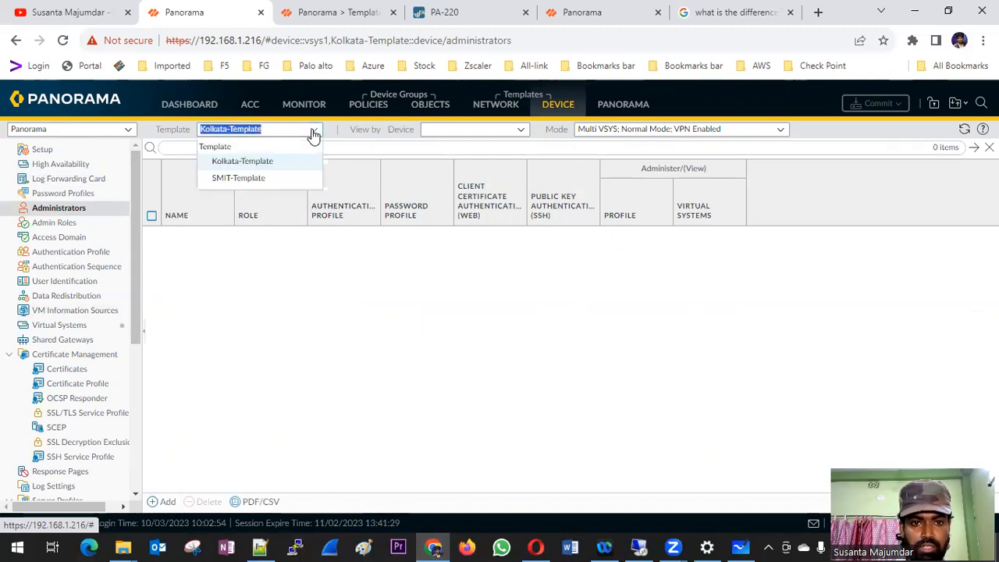
pyautogui.click(255, 178)
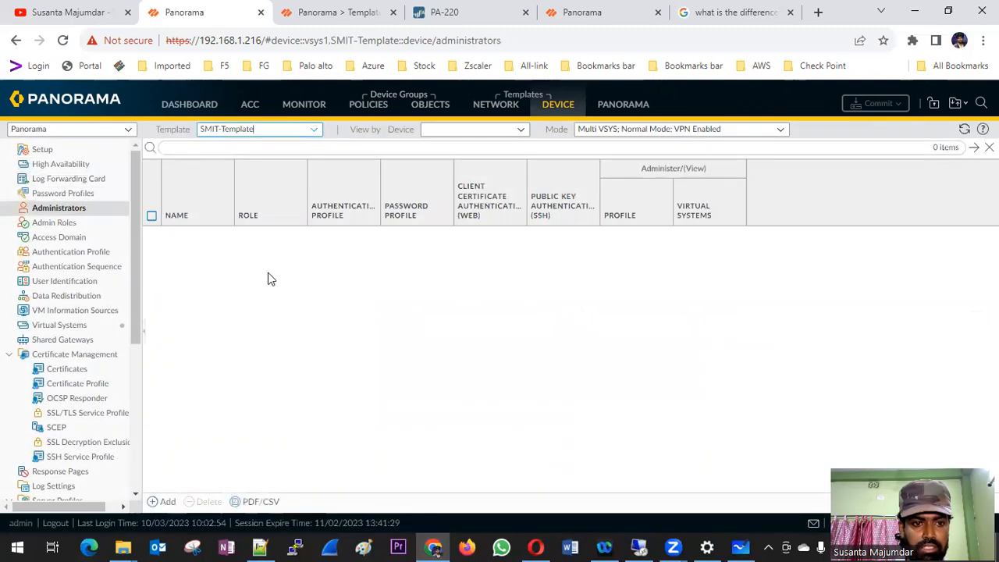
pyautogui.click(162, 501)
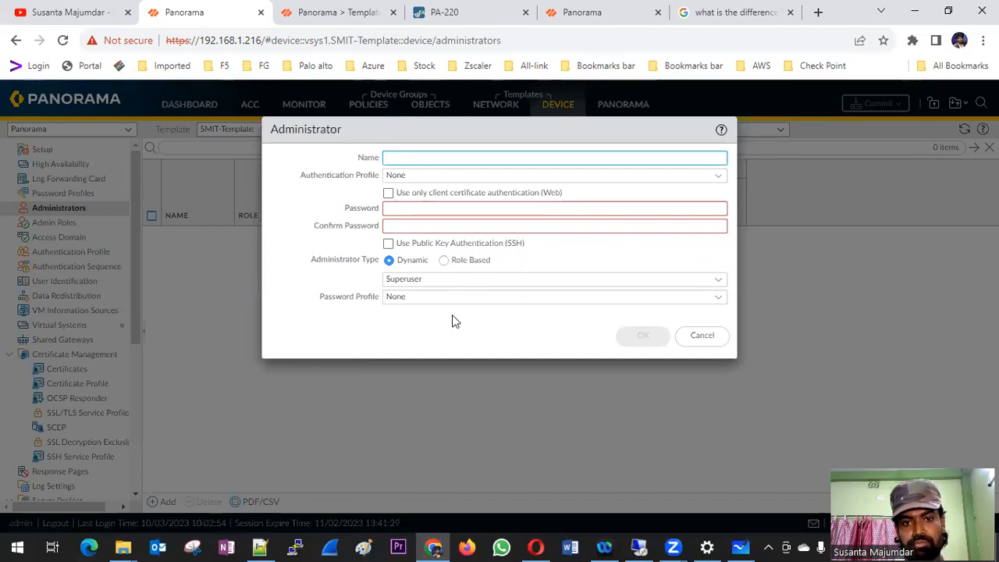
pyautogui.click(702, 335)
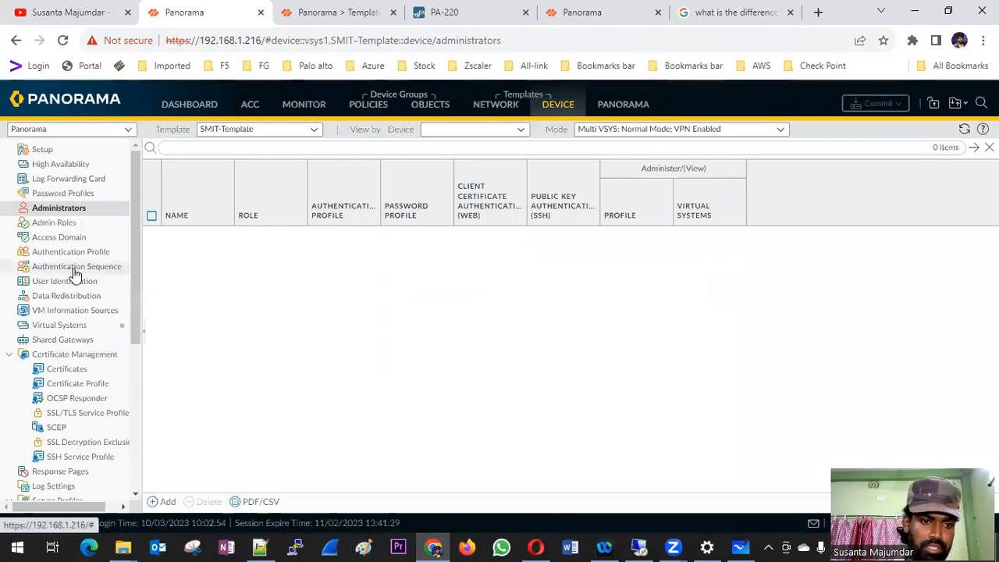
# Examine SMIT-Template's LDAP server profiles, the device view filters and the virtual system, operational and VPN mode options
pyautogui.scroll(-4, 73, 273)
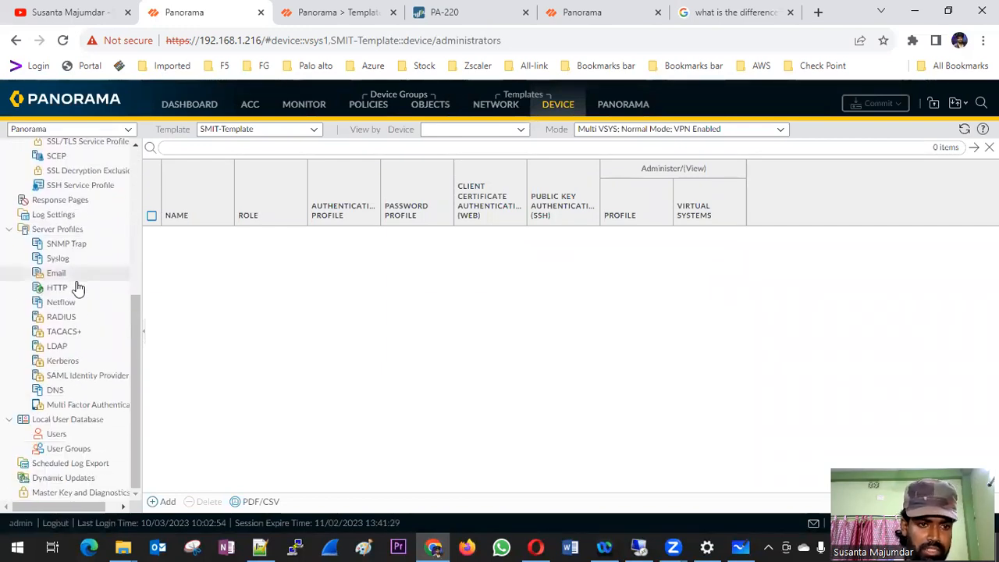
pyautogui.click(88, 350)
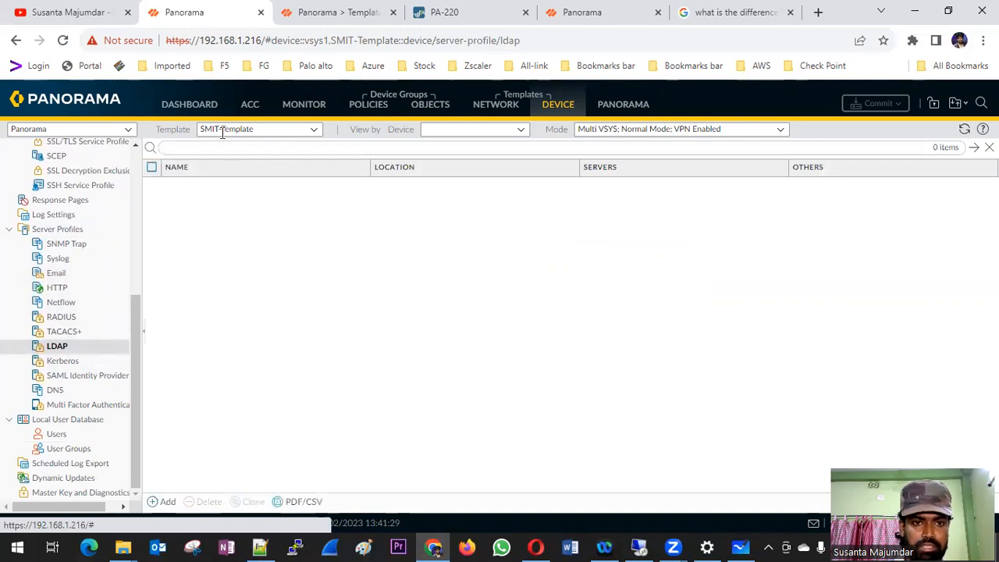
pyautogui.click(520, 130)
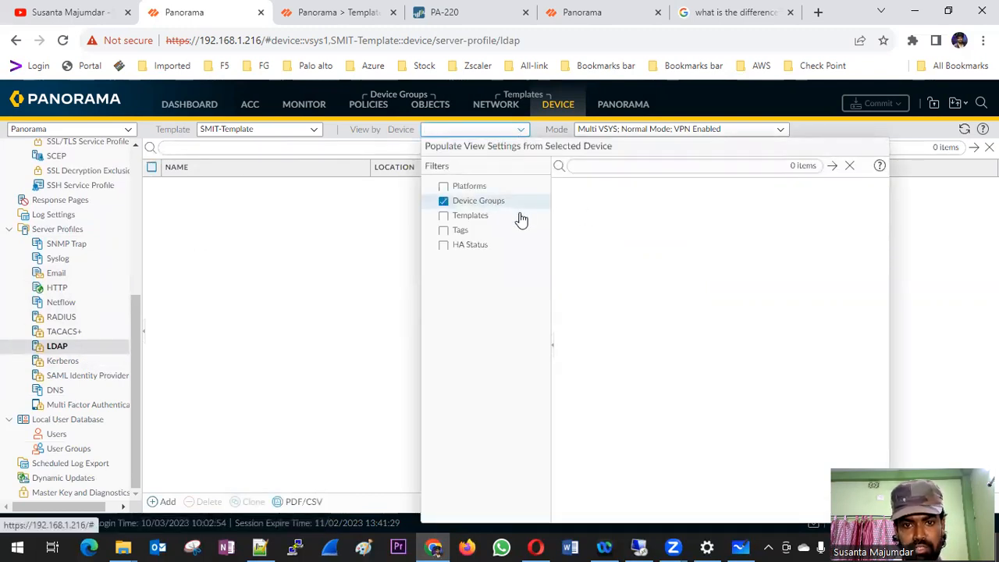
pyautogui.click(466, 232)
pyautogui.click(465, 231)
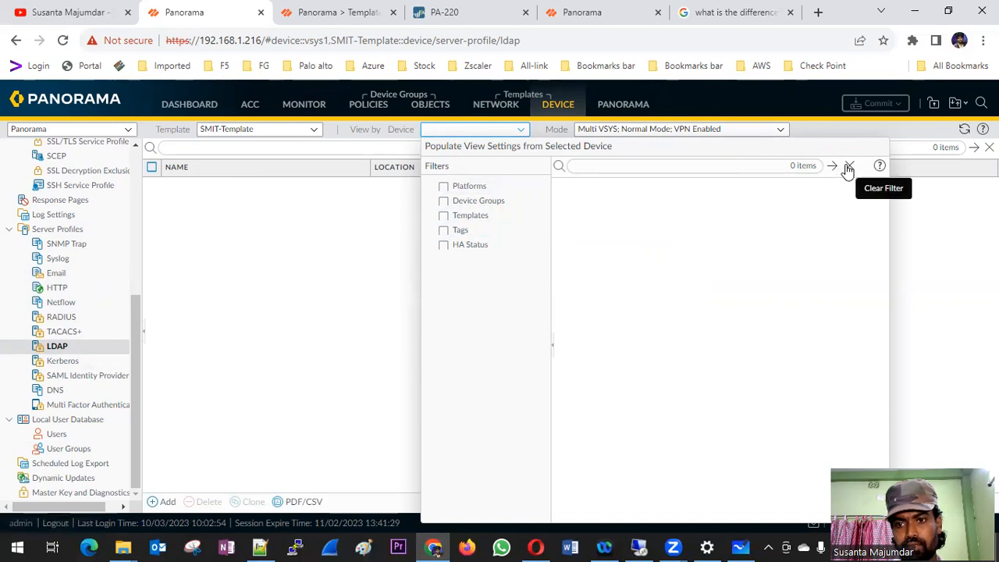
pyautogui.click(769, 129)
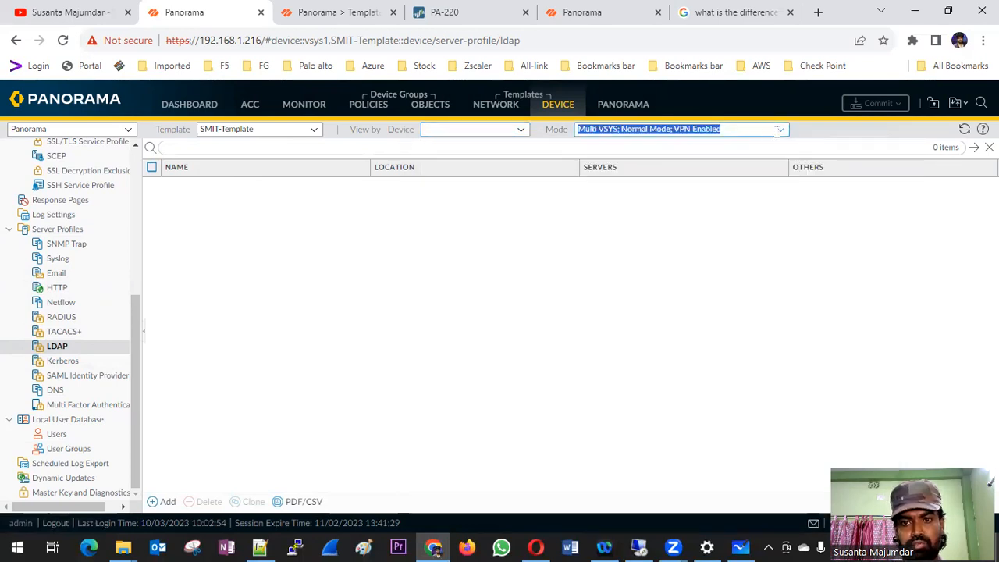
pyautogui.click(780, 131)
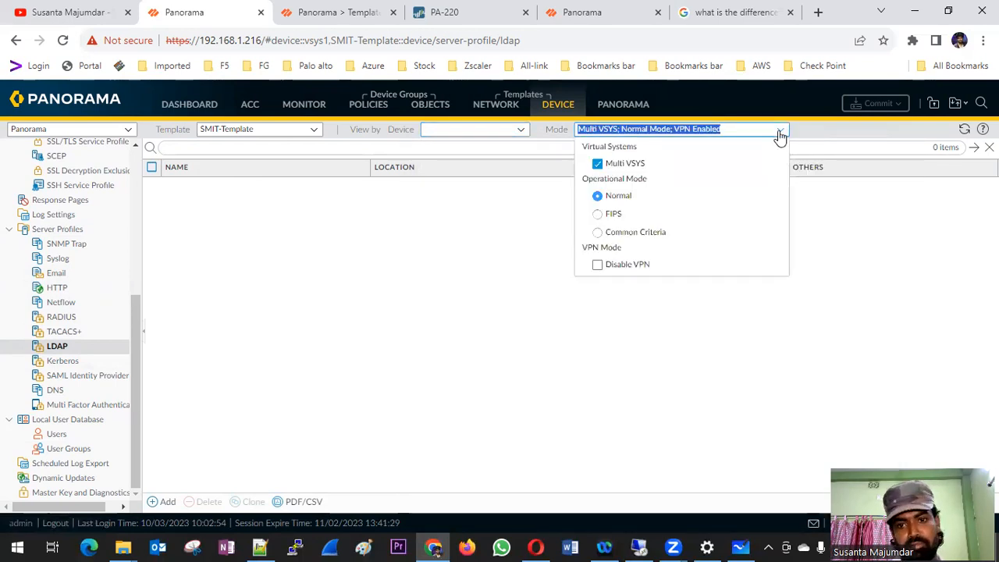
pyautogui.click(363, 184)
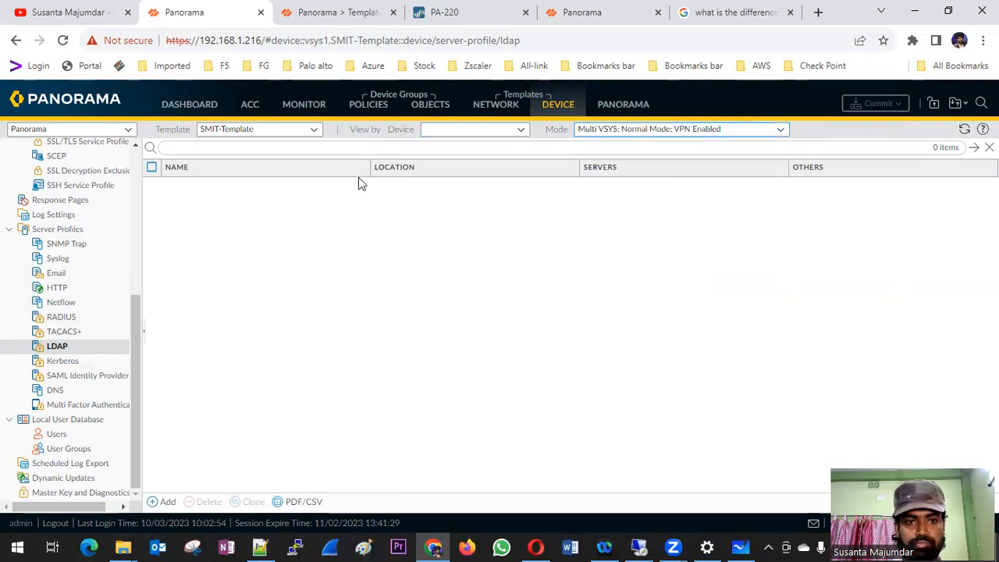
# Check which templates can be chosen for the device settings and for the network settings
pyautogui.click(315, 130)
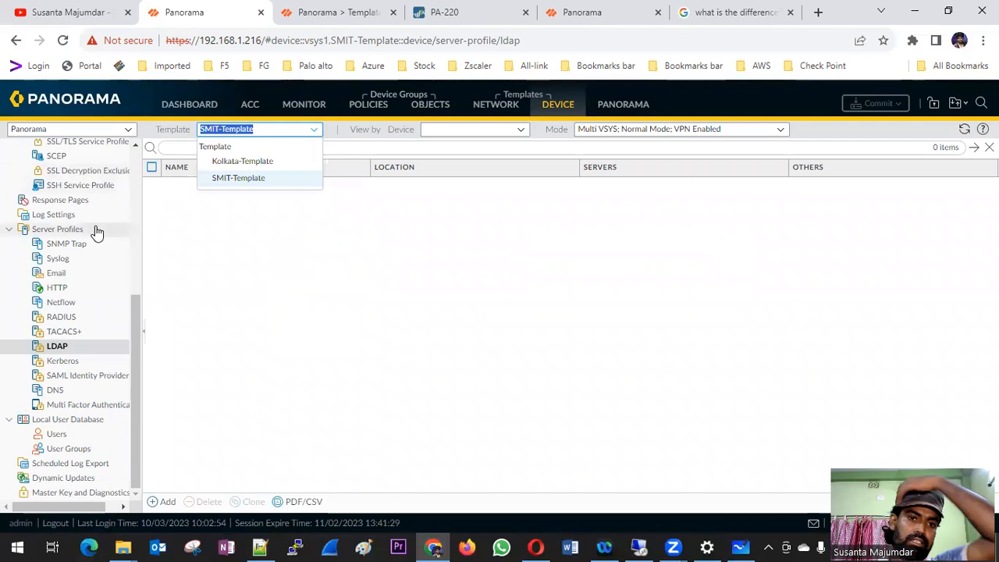
pyautogui.scroll(4, 96, 230)
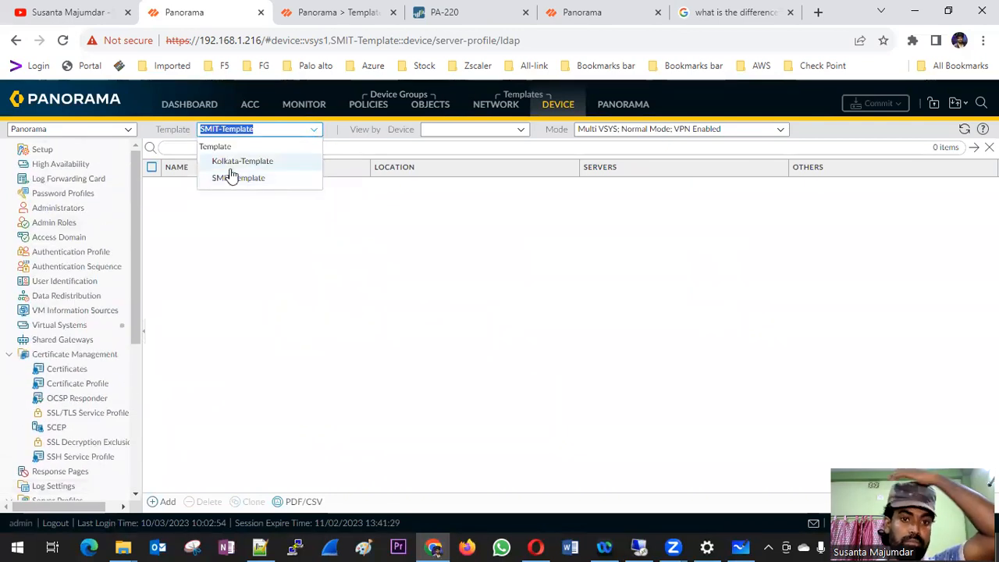
pyautogui.click(89, 196)
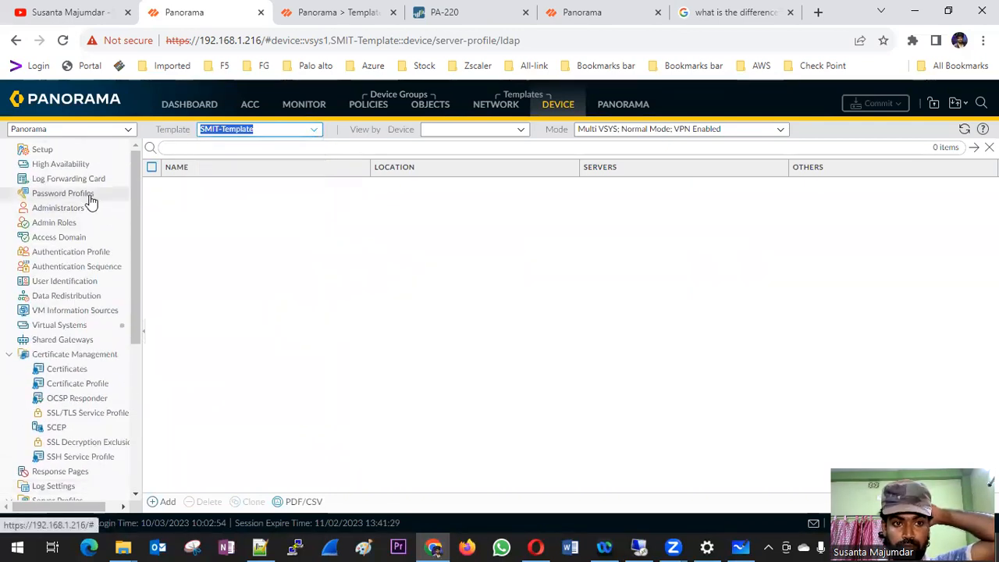
pyautogui.click(488, 105)
pyautogui.scroll(2, 89, 193)
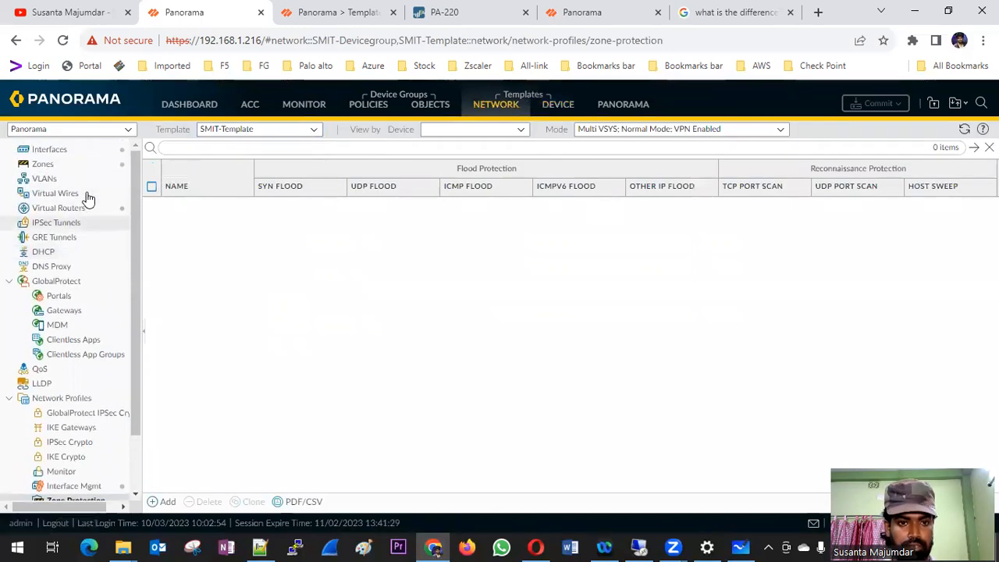
pyautogui.click(315, 131)
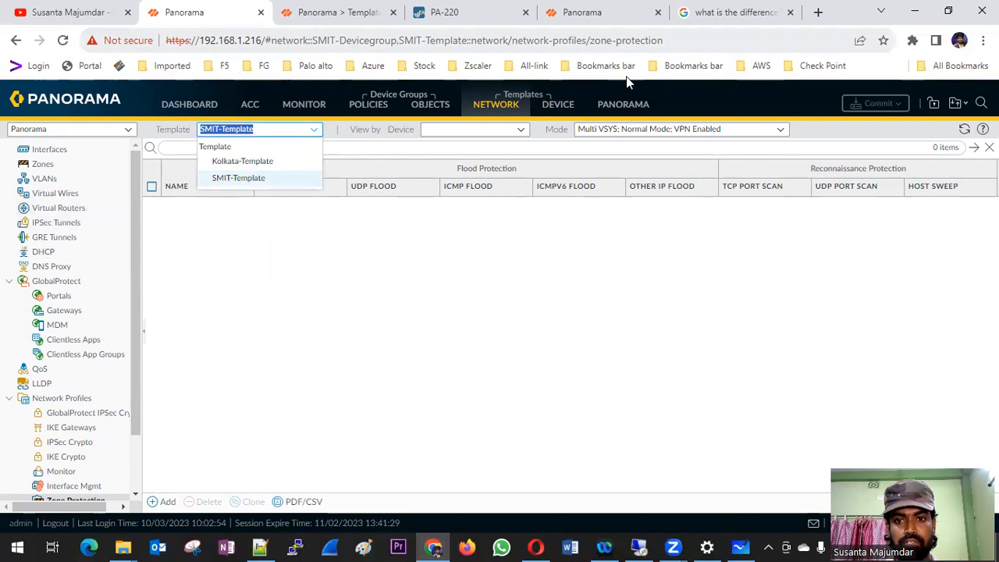
# Examine the form for a new template stack and the templates it offers, and leave without creating a stack
pyautogui.click(623, 102)
pyautogui.scroll(-5, 109, 250)
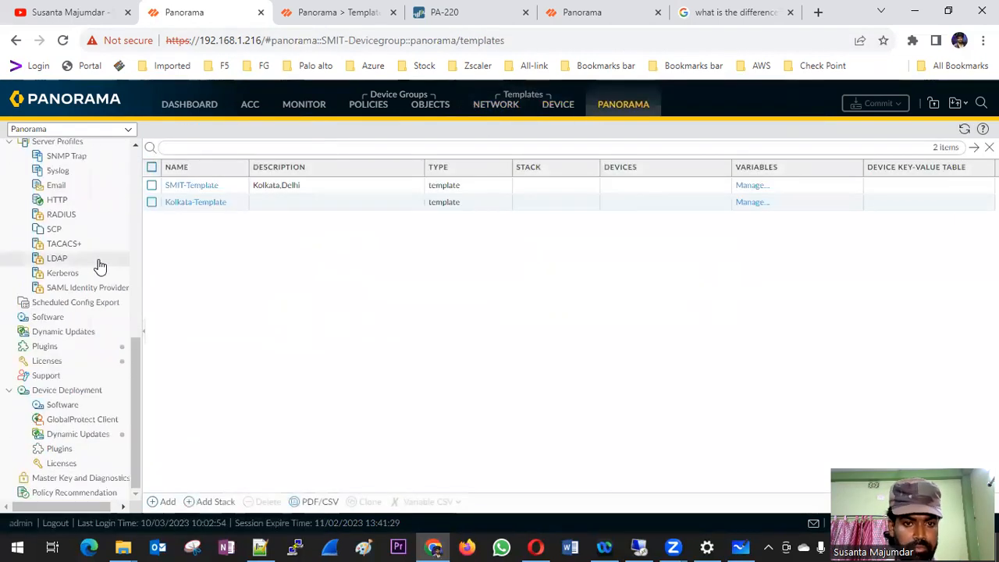
pyautogui.scroll(4, 100, 266)
pyautogui.click(212, 502)
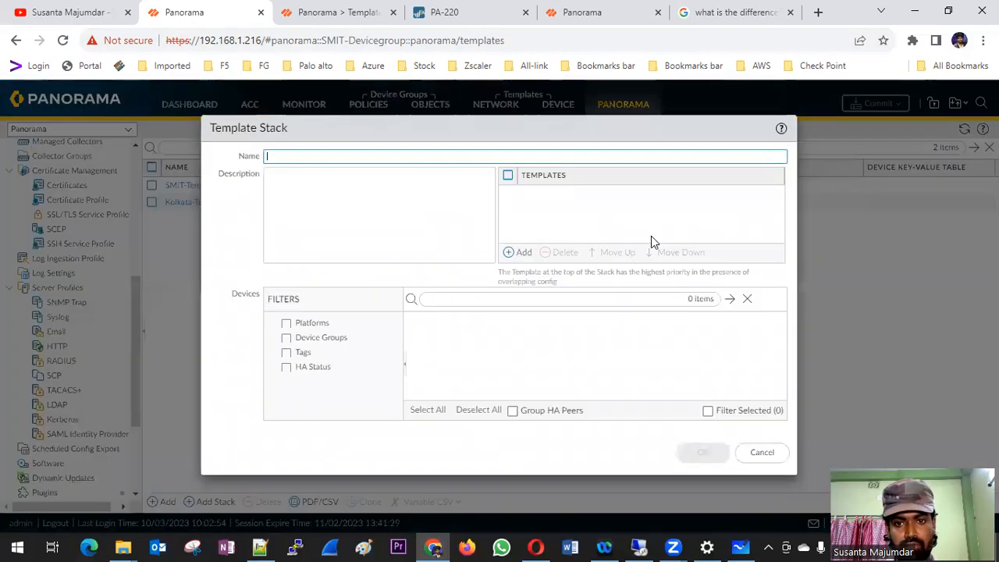
pyautogui.click(521, 252)
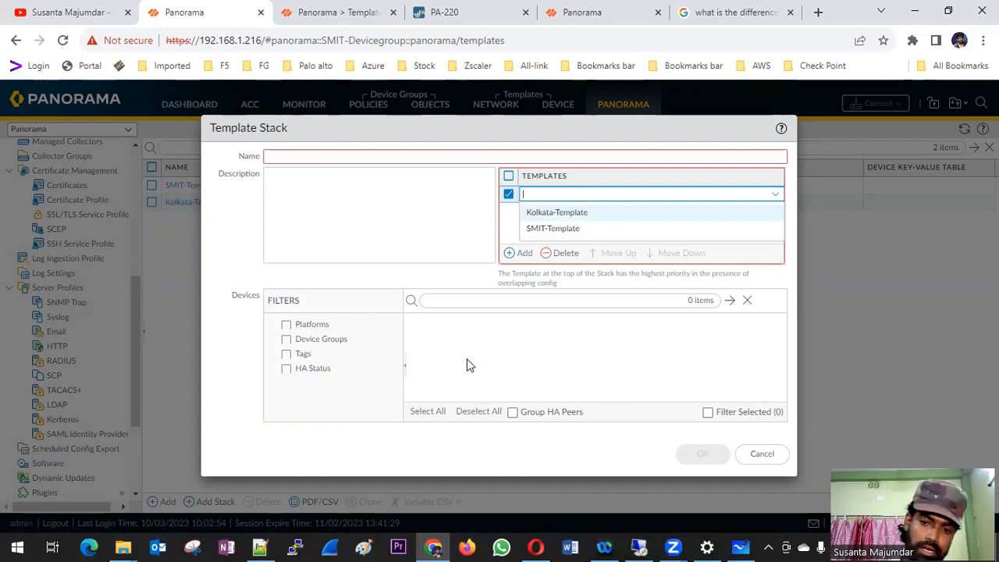
pyautogui.click(762, 454)
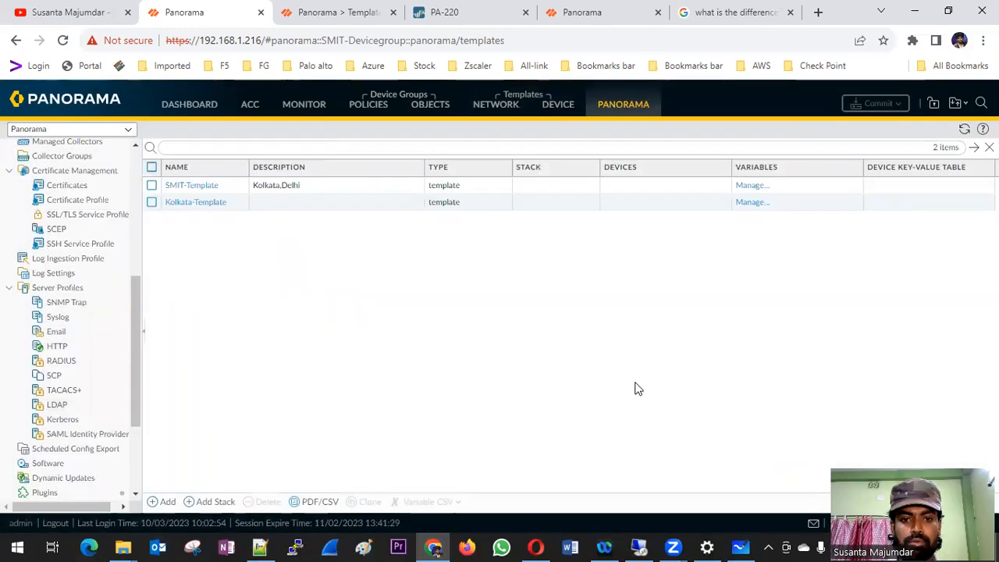
pyautogui.scroll(4, 74, 223)
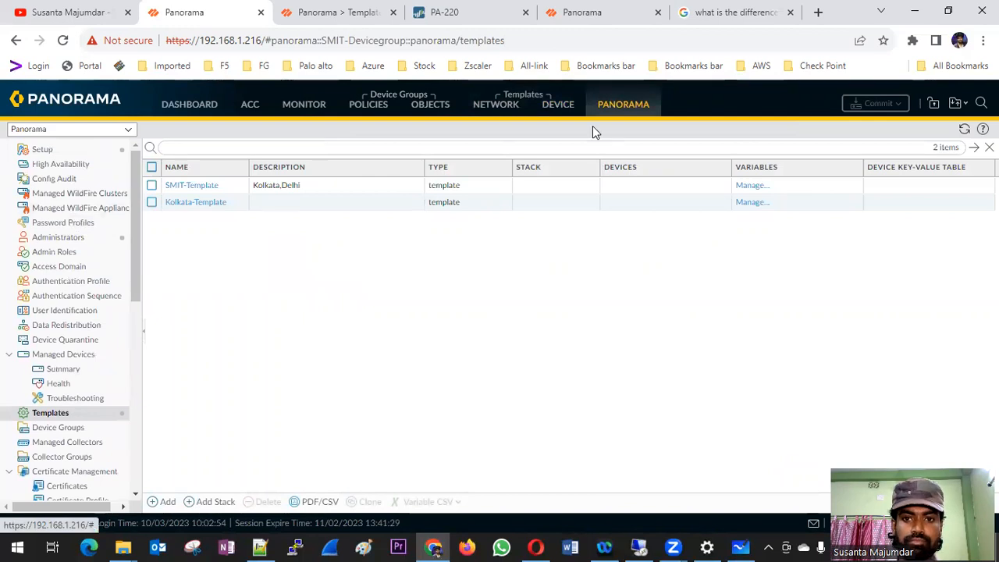
pyautogui.click(559, 105)
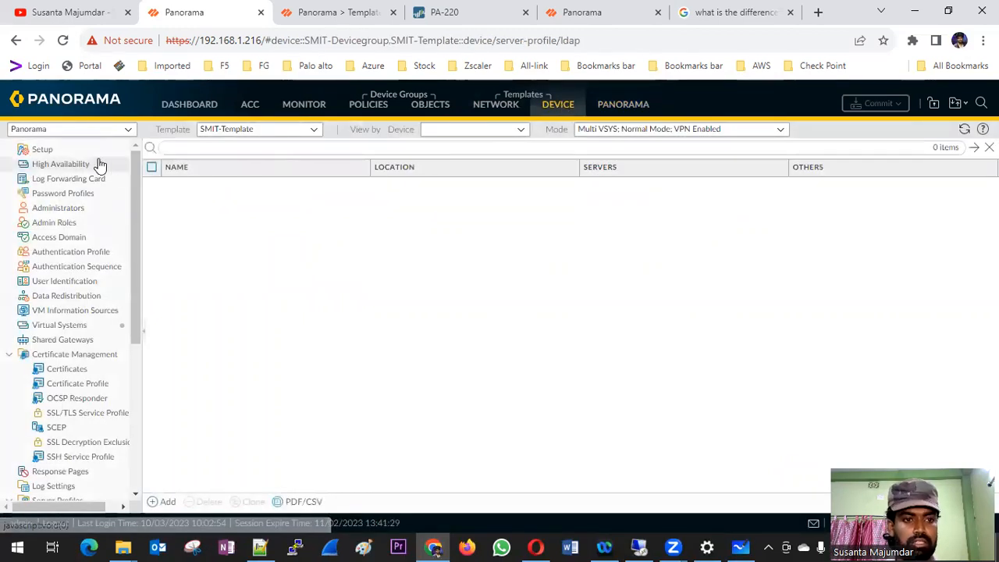
pyautogui.click(53, 153)
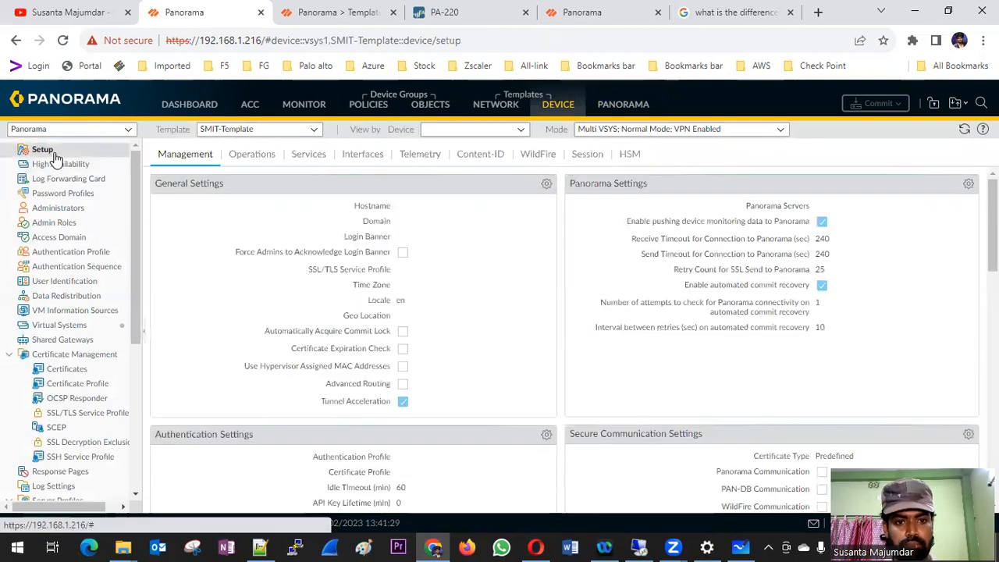
pyautogui.click(248, 153)
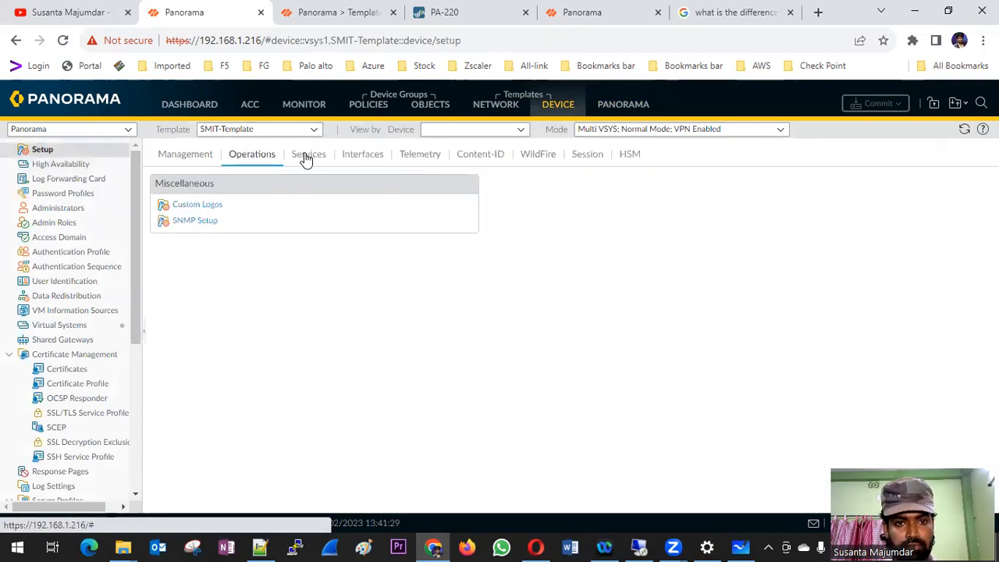
pyautogui.click(306, 154)
pyautogui.click(505, 211)
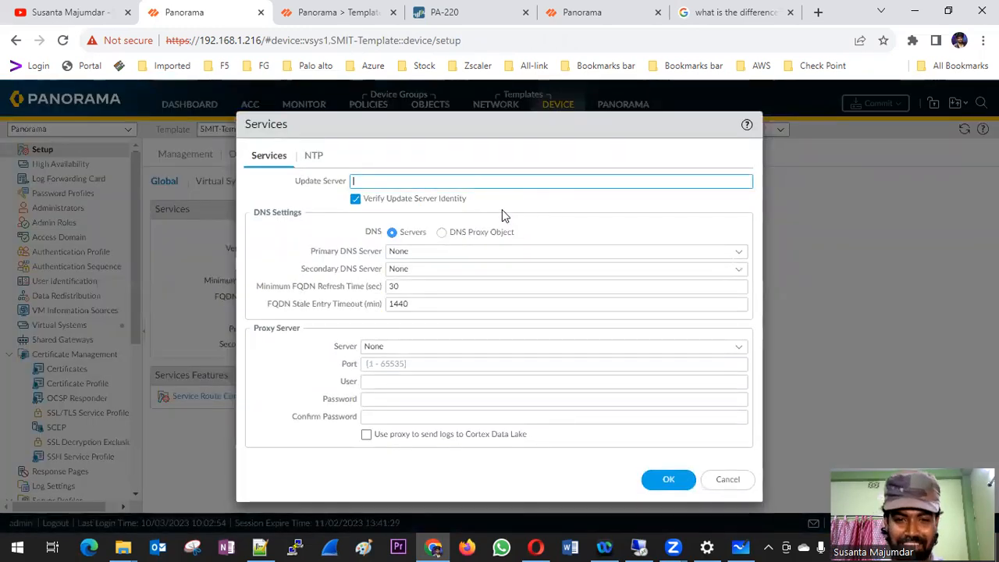
# Set SMIT-Template's primary DNS server to 8.8.8.8 and its secondary DNS server to 9.9.9.9
pyautogui.click(733, 253)
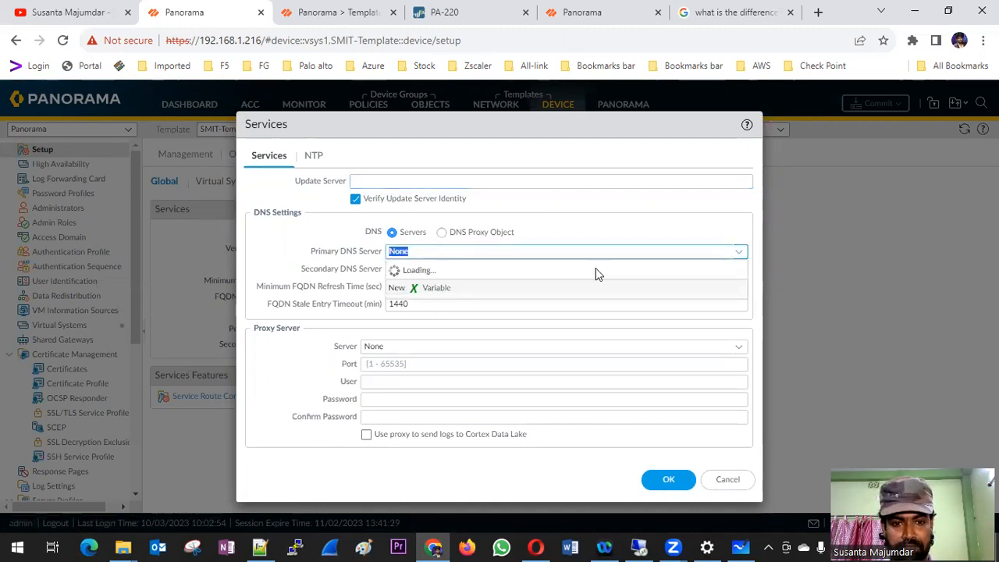
pyautogui.click(431, 251)
pyautogui.doubleClick(427, 251)
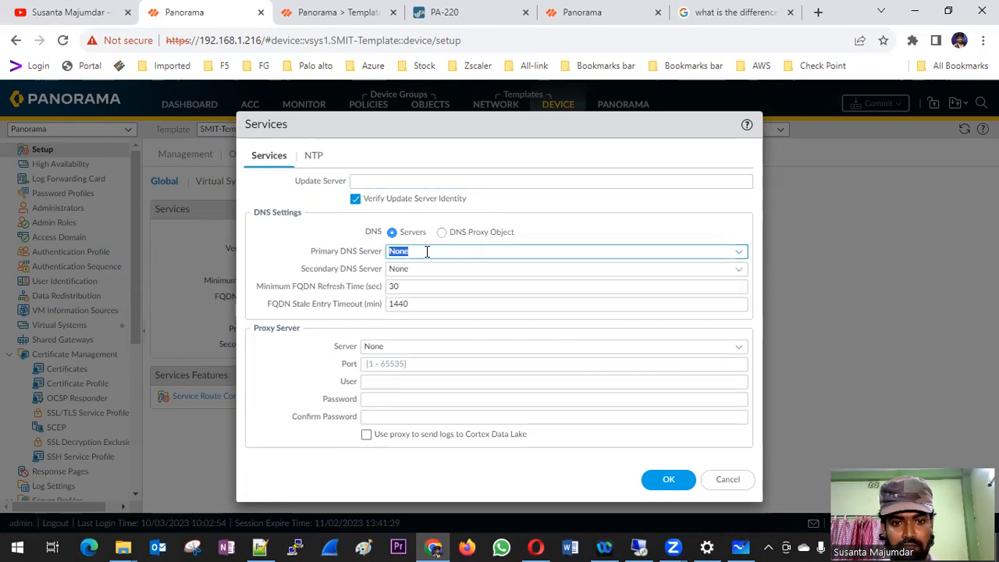
pyautogui.write('8.8.8.8')
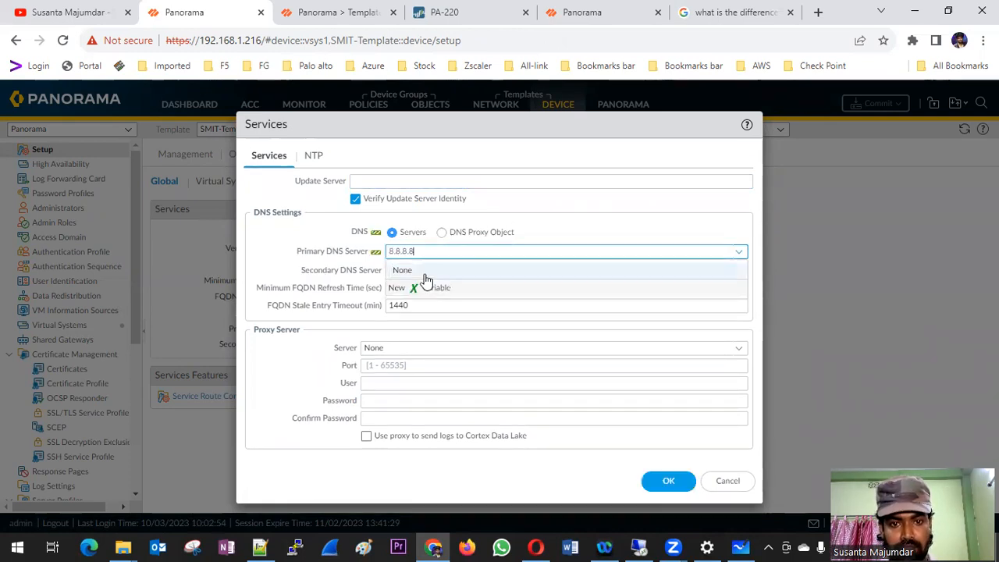
pyautogui.click(301, 240)
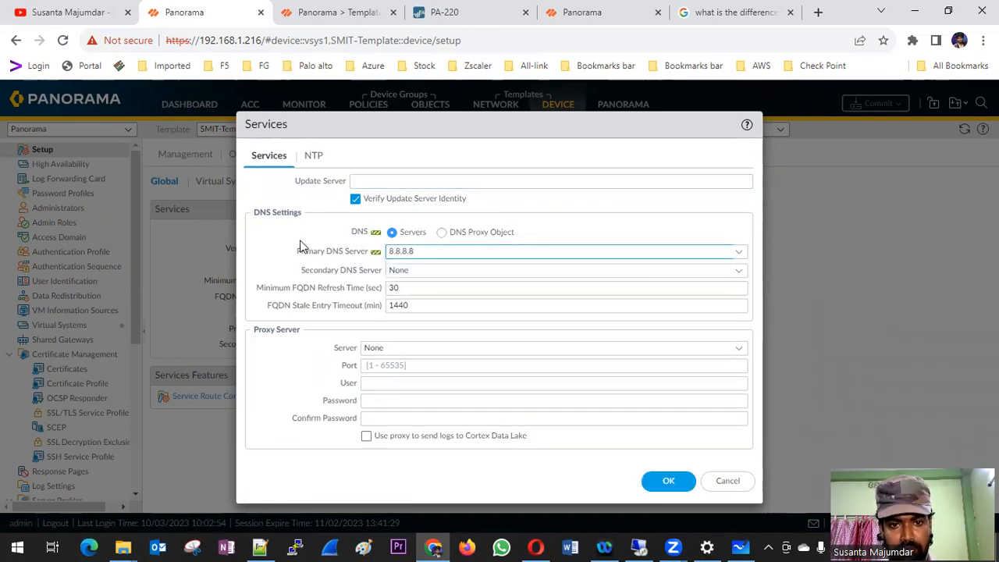
pyautogui.moveTo(422, 269); pyautogui.dragTo(376, 272)
pyautogui.write('9.9.9.9')
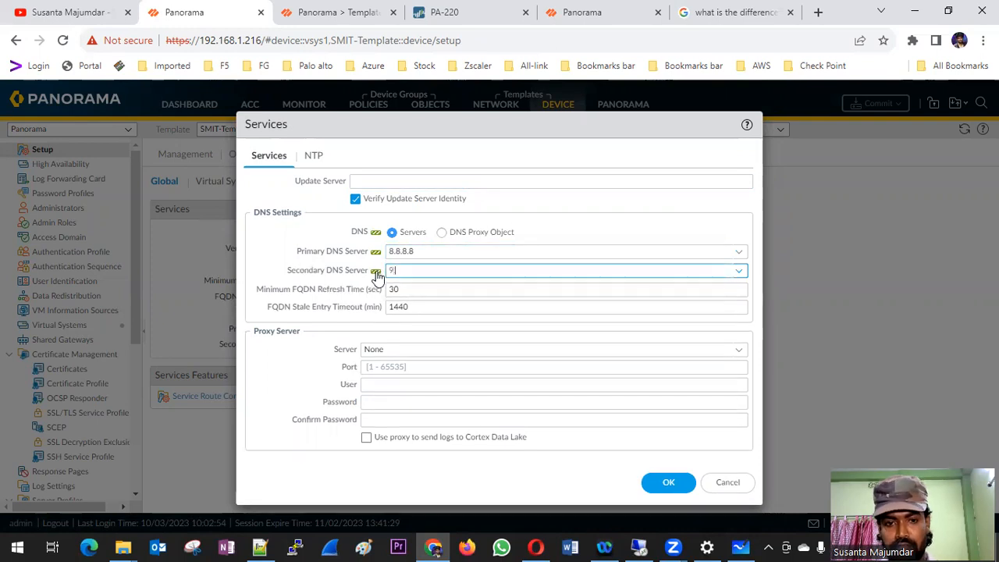
pyautogui.click(277, 255)
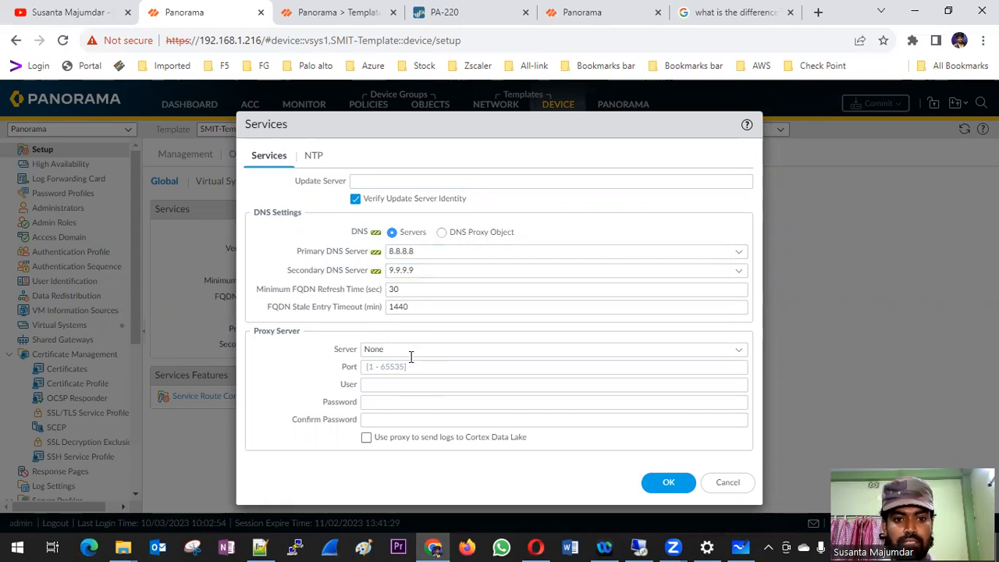
# Open SMIT-Template's NTP settings and search Google for "free ntp server india" to find a public NTP server address
pyautogui.click(314, 156)
pyautogui.click(480, 200)
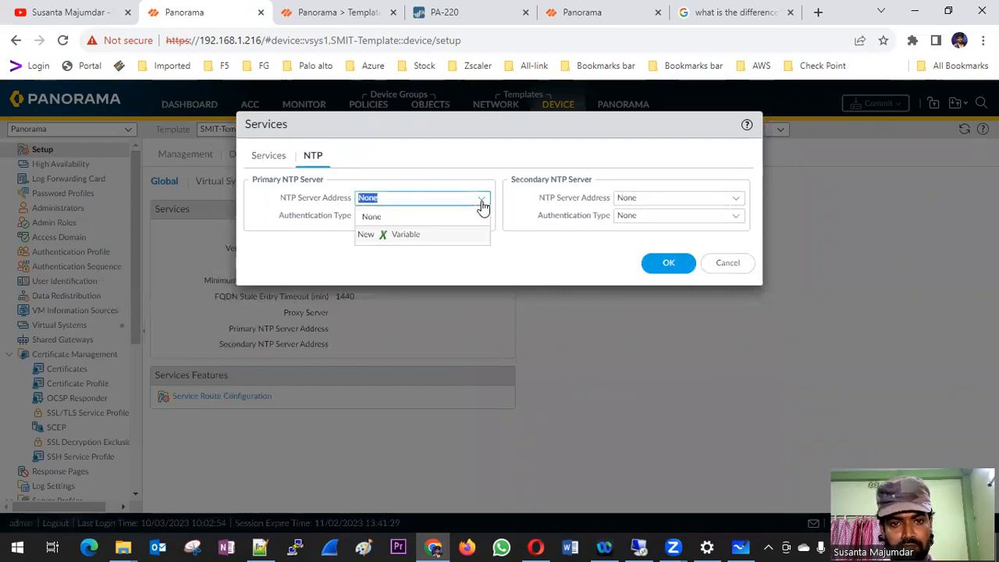
pyautogui.click(817, 12)
pyautogui.click(355, 353)
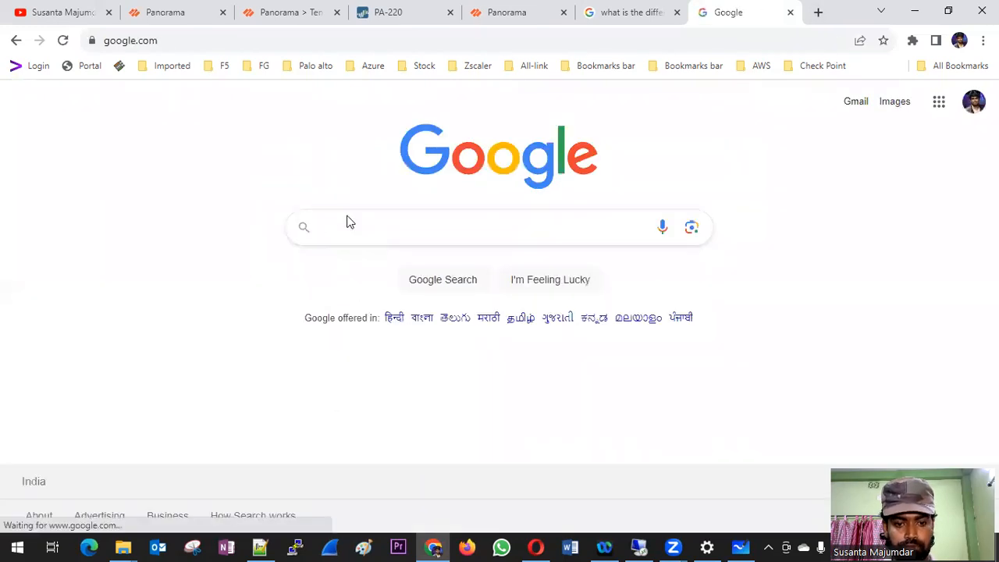
pyautogui.click(348, 227)
pyautogui.write('free')
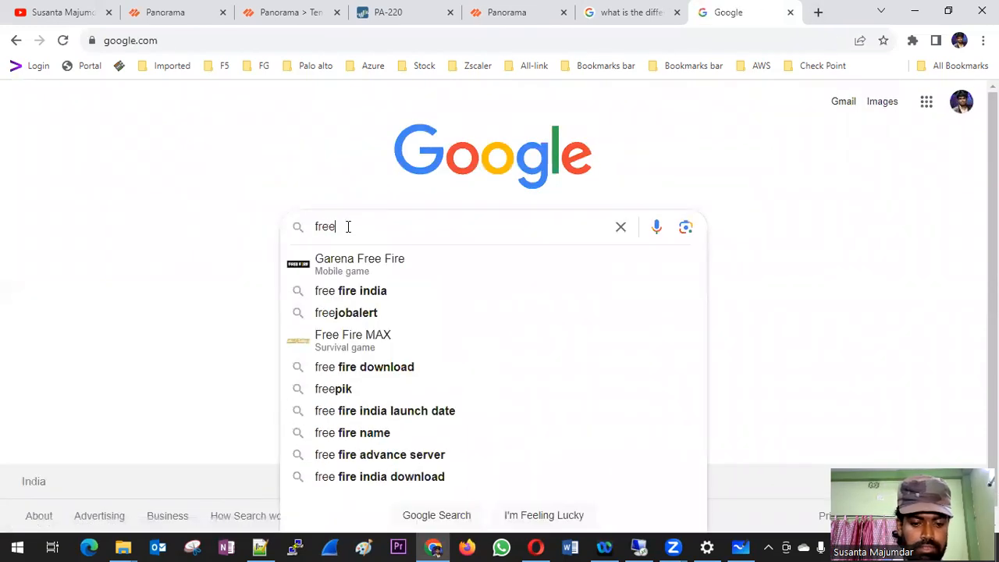
pyautogui.write(' nto')
pyautogui.press('BackSpace')
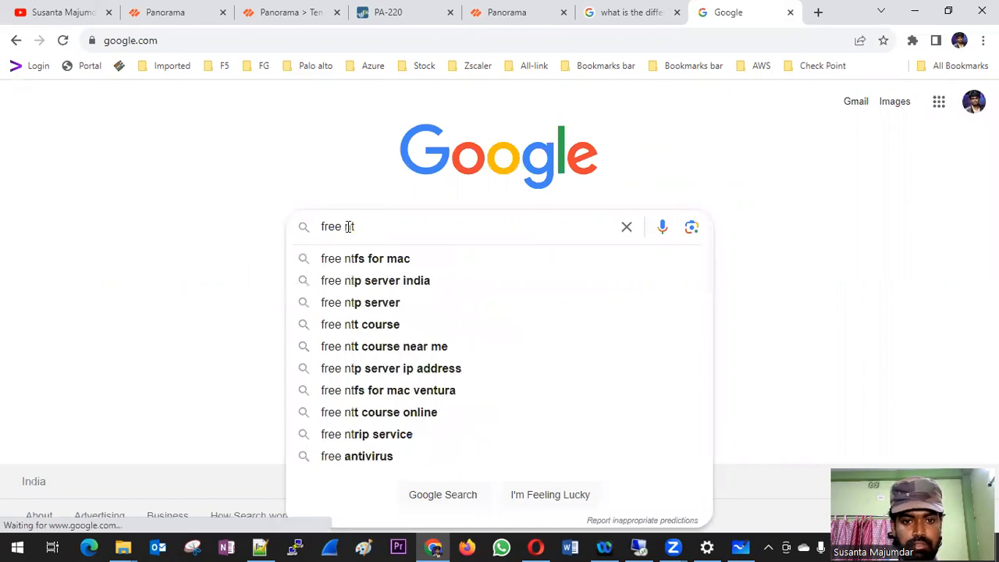
pyautogui.write('p')
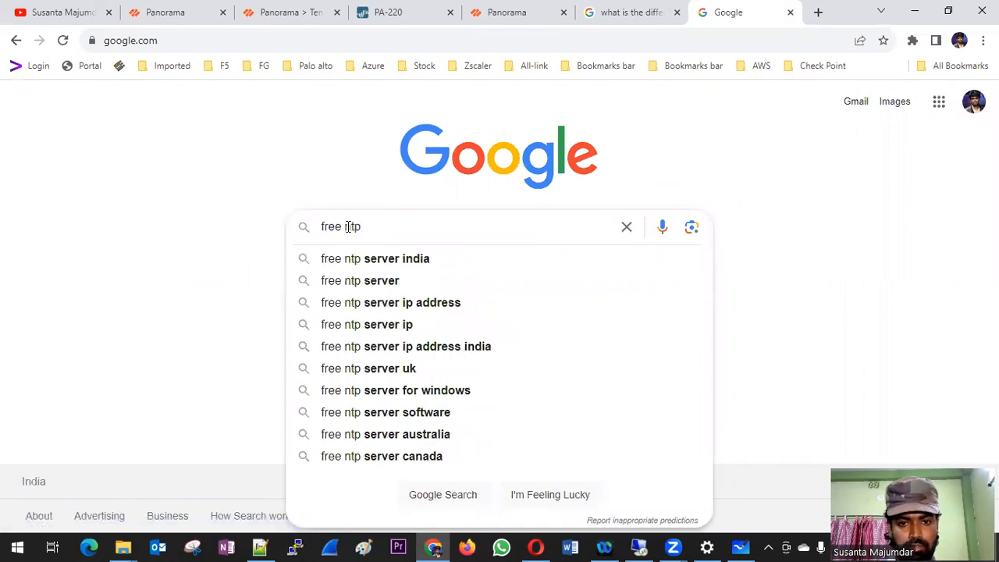
pyautogui.click(397, 261)
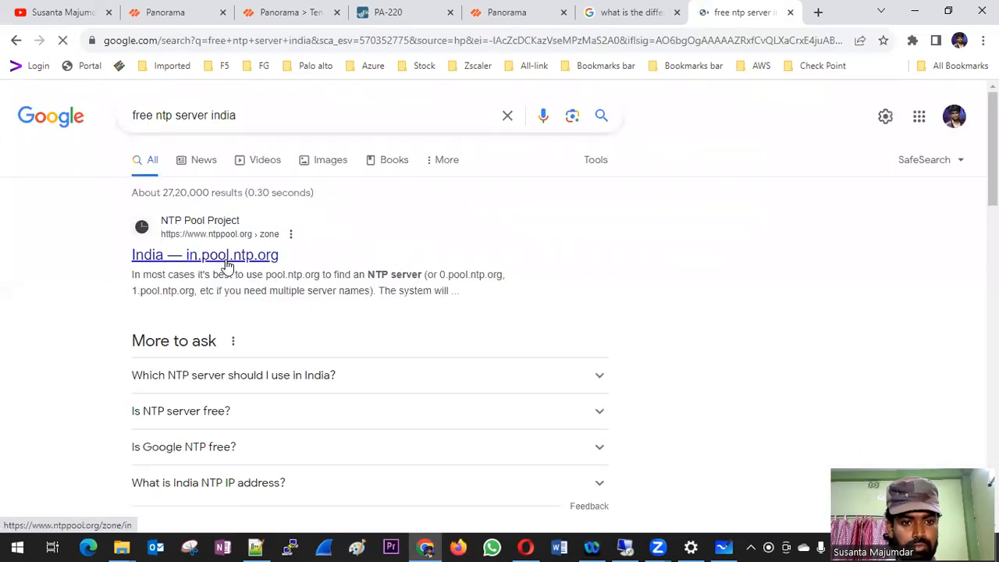
# Copy in.pool.ntp.org from the search results into SMIT-Template's primary NTP server address and check the available authentication types
pyautogui.moveTo(291, 255); pyautogui.dragTo(186, 255)
pyautogui.hotkey('ctrl', 'c')
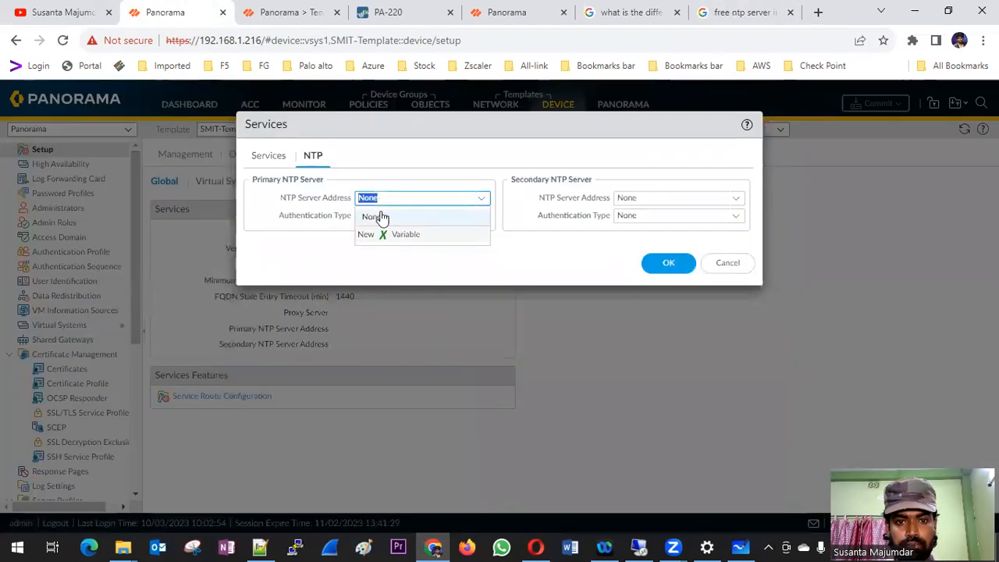
pyautogui.click(169, 12)
pyautogui.hotkey('ctrl', 'v')
pyautogui.click(284, 251)
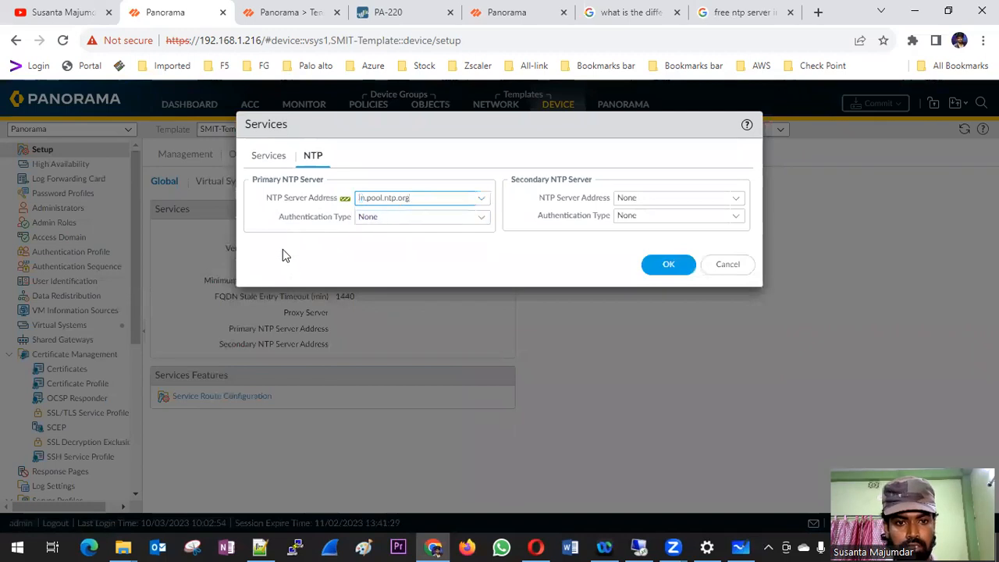
pyautogui.click(482, 219)
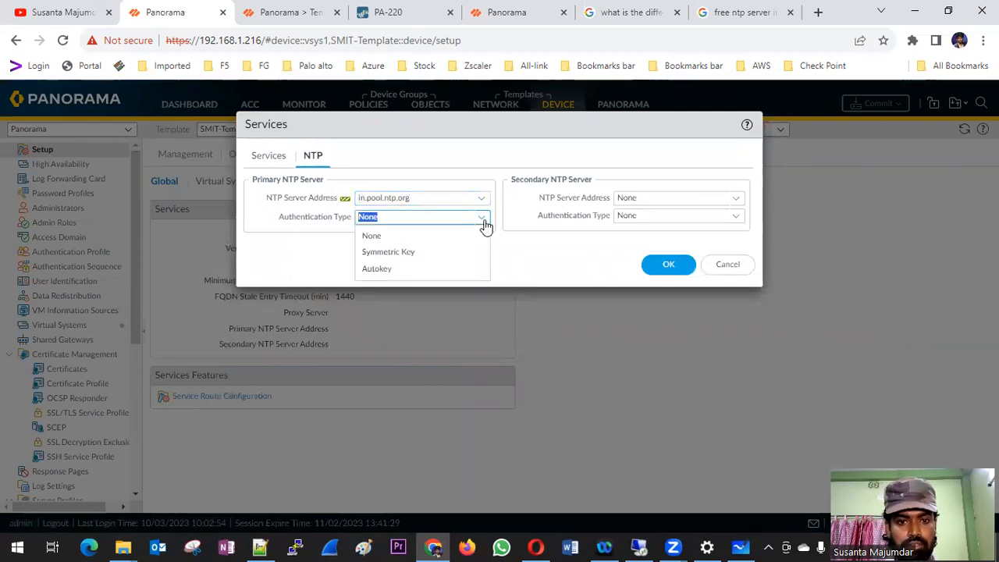
pyautogui.click(284, 221)
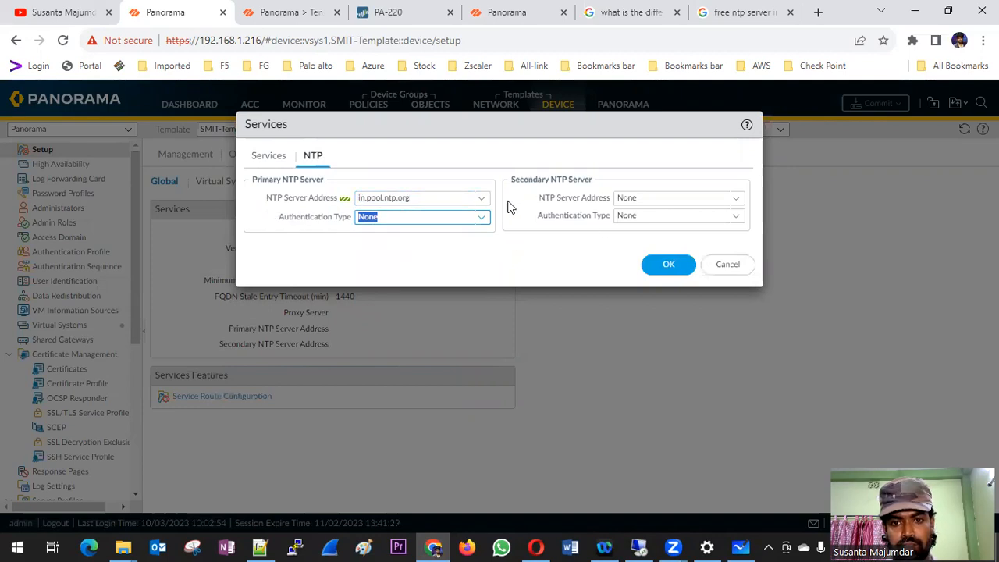
# Look through the search results and the TimeTools public NTP server page for further server addresses, and return to SMIT-Template's NTP settings
pyautogui.click(741, 12)
pyautogui.scroll(-1, 297, 277)
pyautogui.scroll(-3, 296, 277)
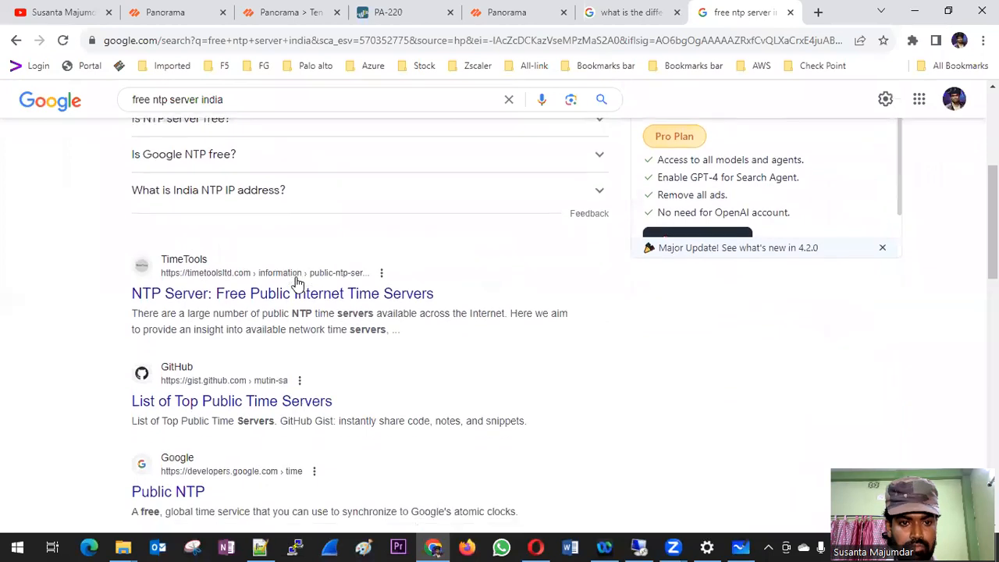
pyautogui.click(285, 292)
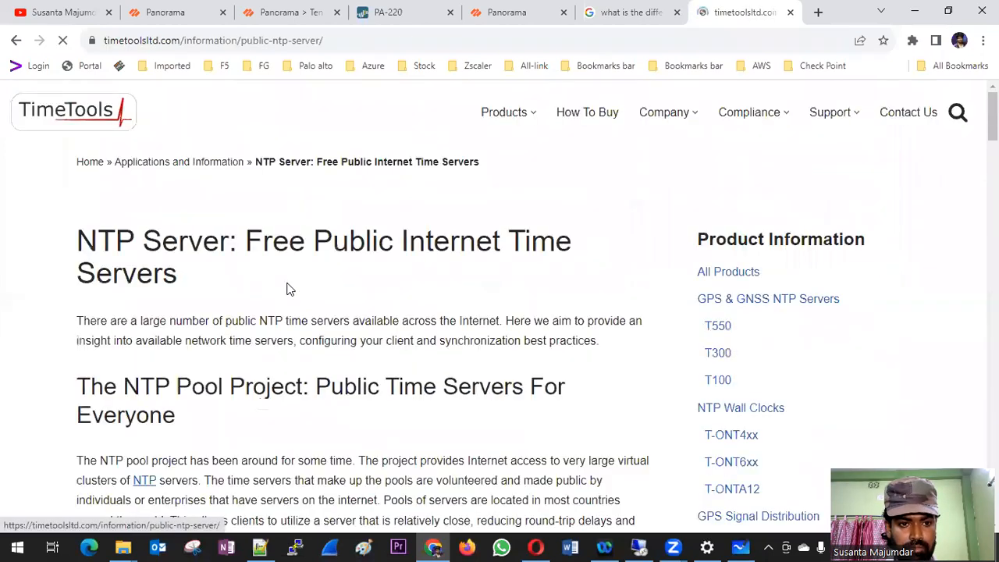
pyautogui.scroll(-3, 288, 285)
pyautogui.scroll(-3, 288, 285)
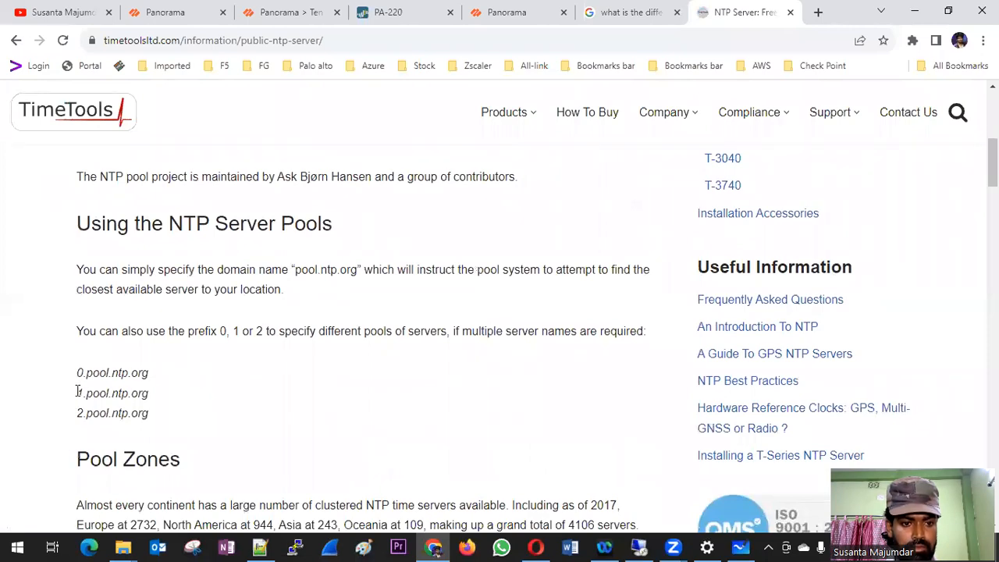
pyautogui.scroll(-5, 249, 381)
pyautogui.scroll(12, 249, 381)
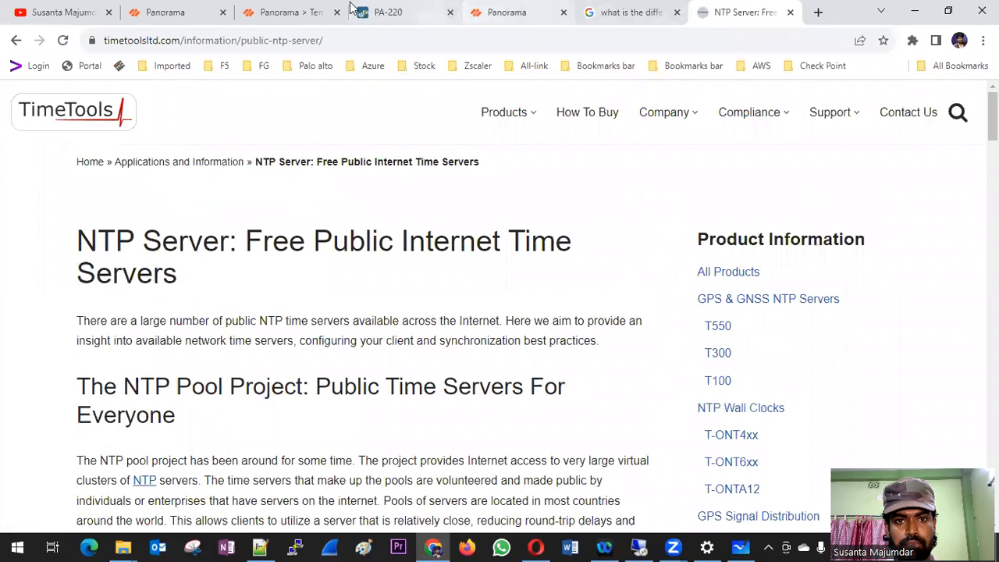
pyautogui.click(305, 11)
pyautogui.click(191, 16)
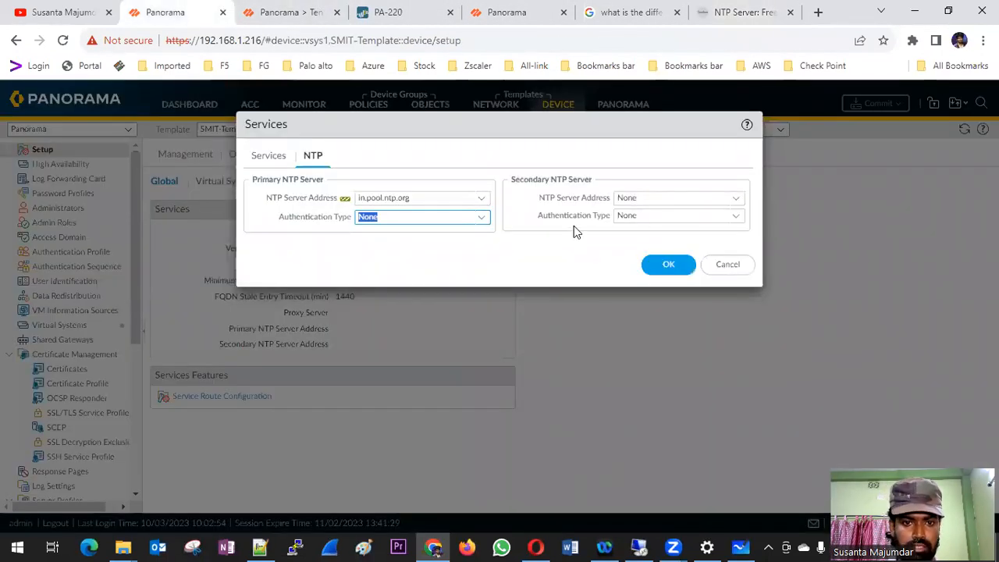
# Try Symmetric Key and Autokey as the primary NTP server's authentication type, and set it back to None
pyautogui.click(485, 221)
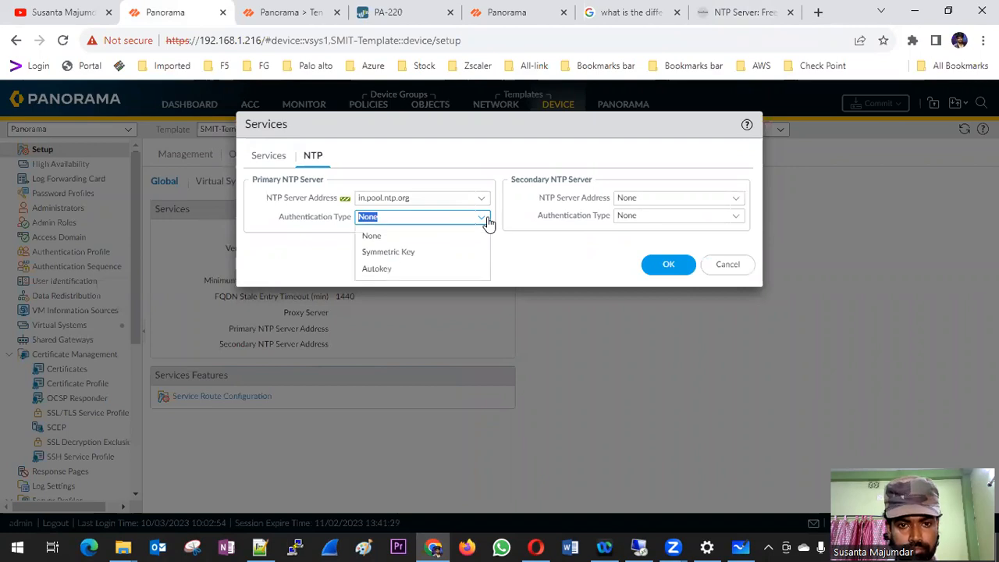
pyautogui.click(417, 253)
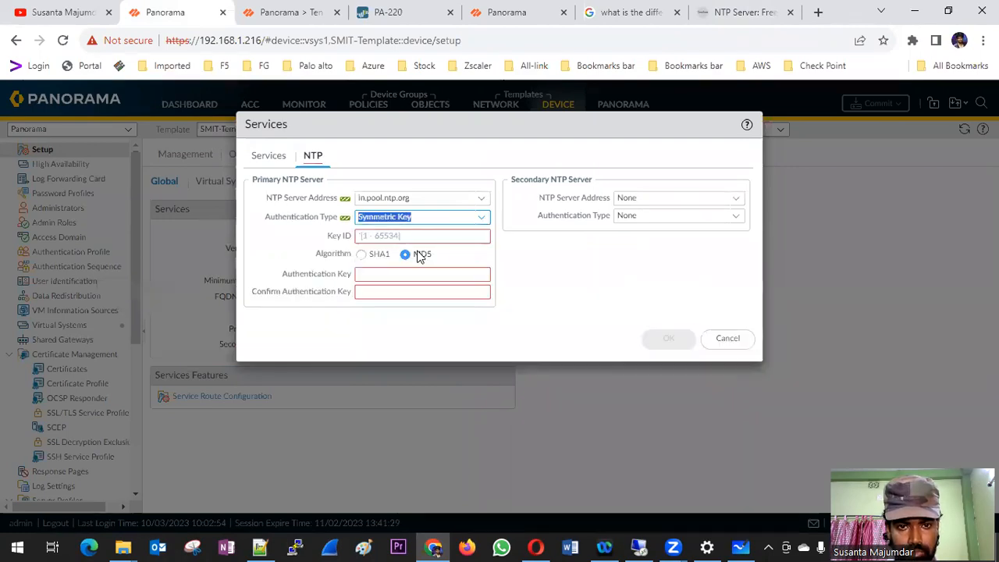
pyautogui.click(484, 221)
pyautogui.click(395, 271)
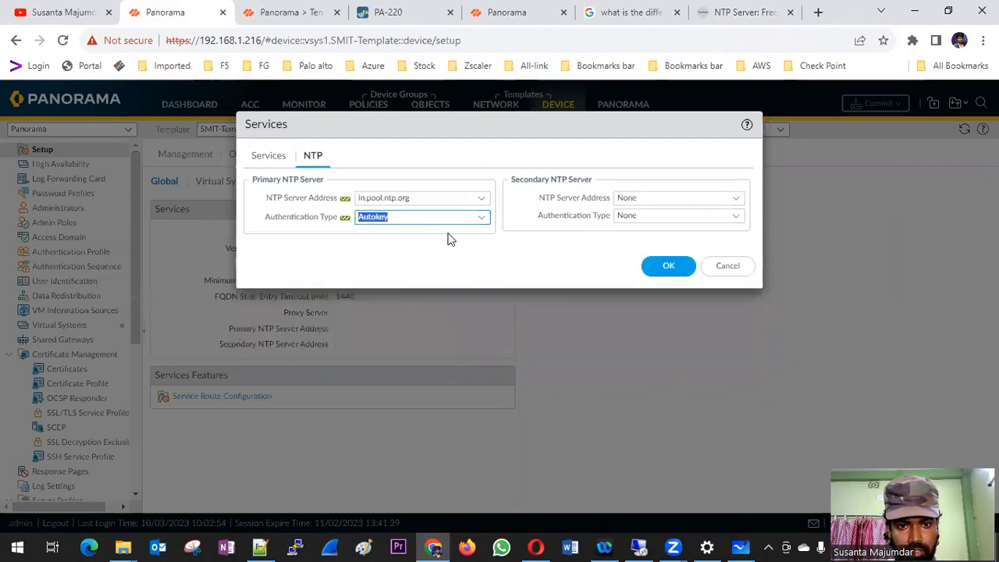
pyautogui.click(476, 221)
pyautogui.click(393, 237)
# Review the DNS and NTP entries and discard the changes to SMIT-Template's Services settings
pyautogui.click(268, 156)
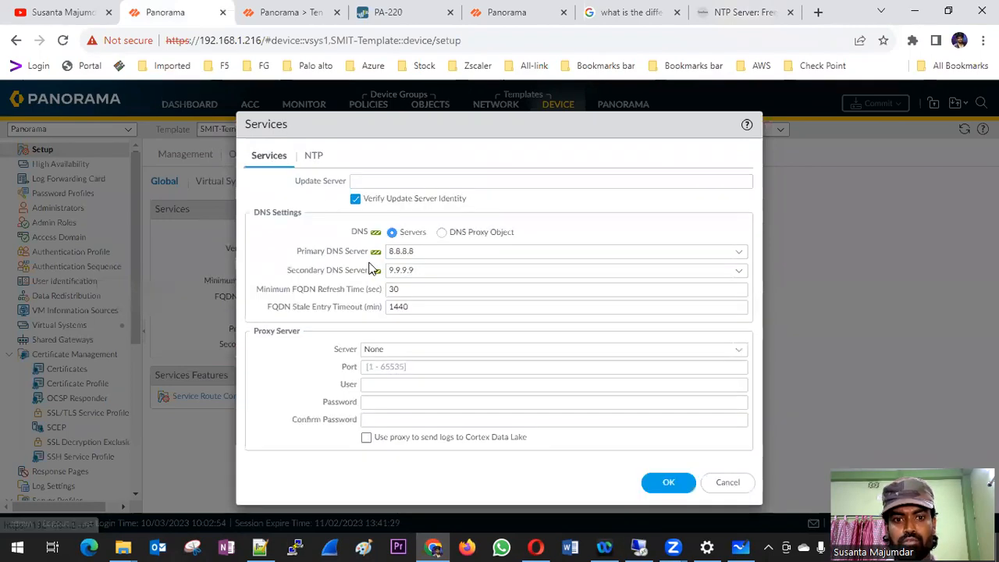
pyautogui.click(313, 156)
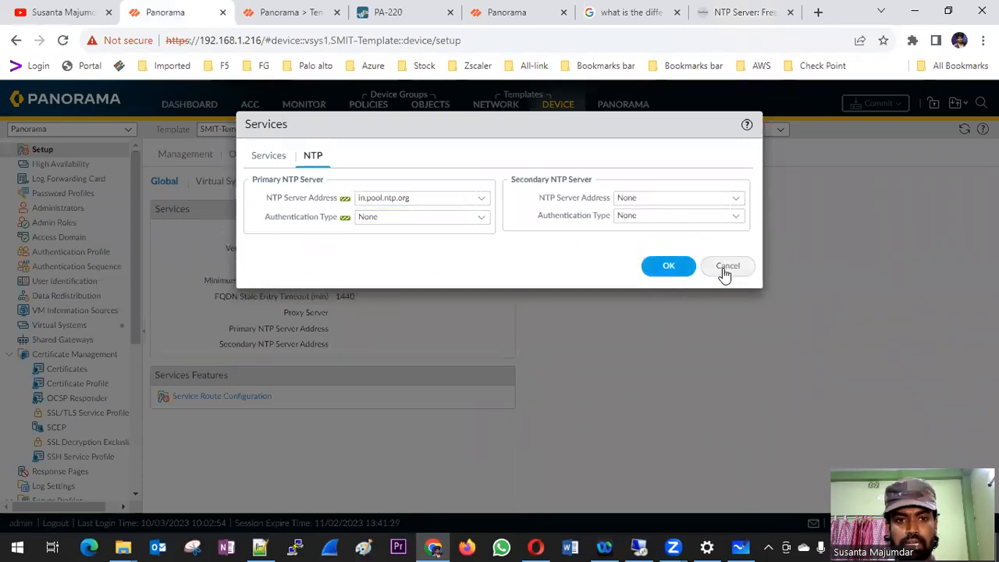
pyautogui.click(728, 267)
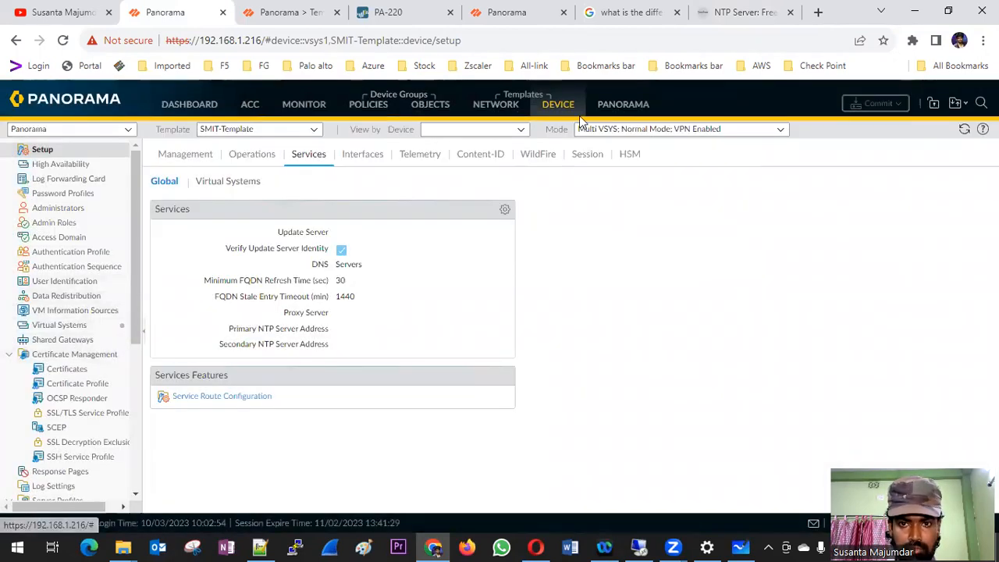
# Create a new Panorama template named DNS-NTP
pyautogui.click(608, 108)
pyautogui.scroll(-3, 51, 307)
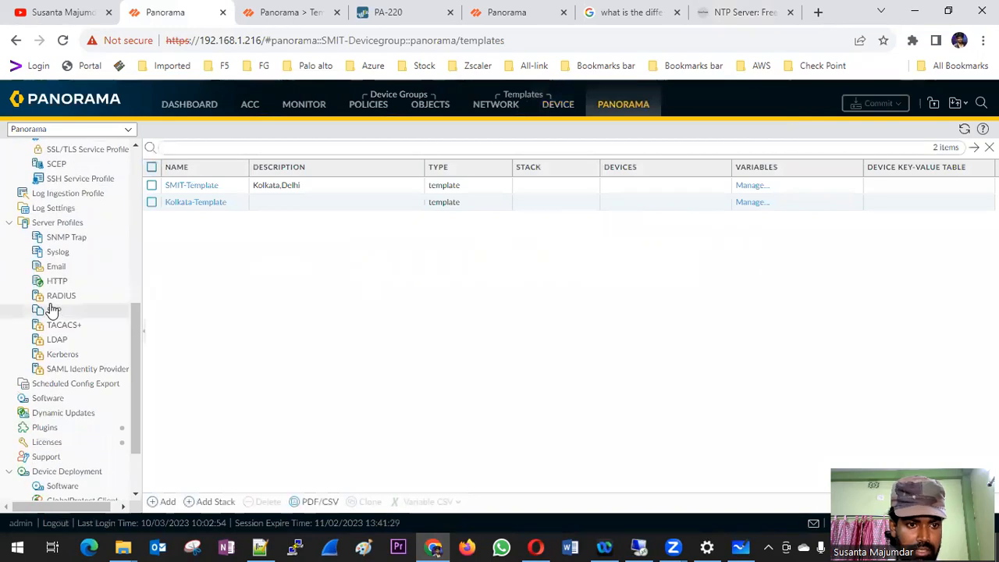
pyautogui.scroll(4, 89, 352)
pyautogui.click(50, 267)
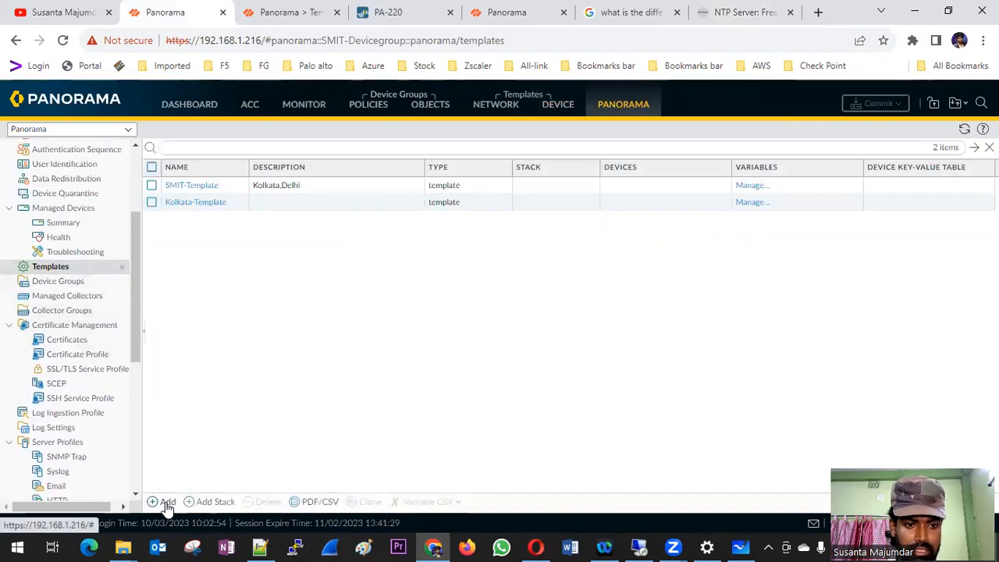
pyautogui.click(166, 502)
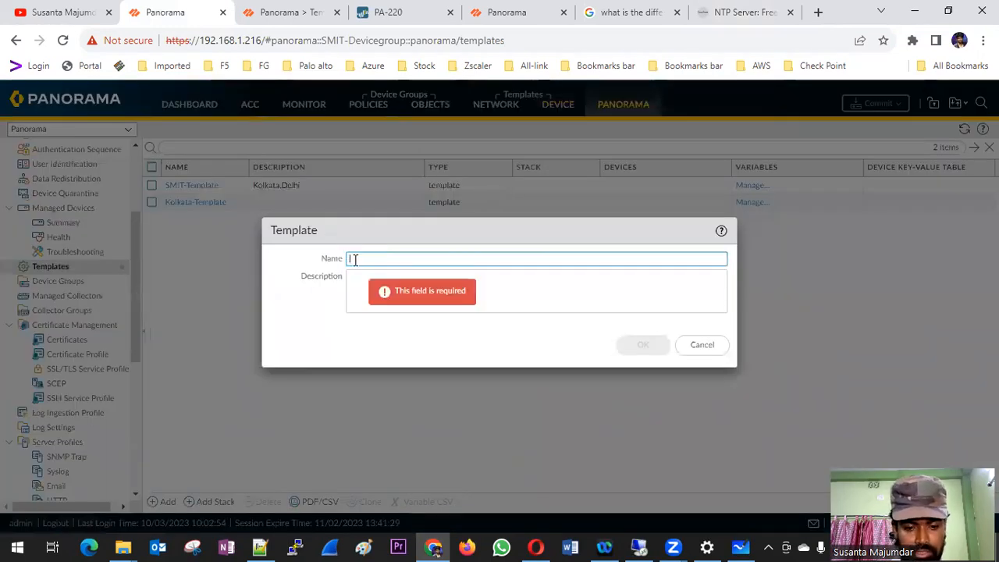
pyautogui.write('DNS-NTP')
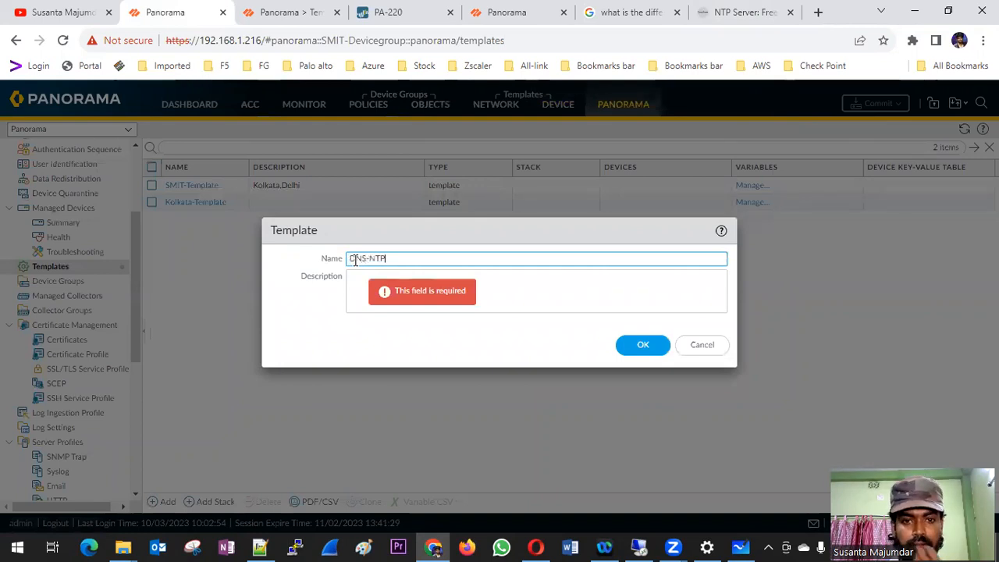
pyautogui.click(641, 346)
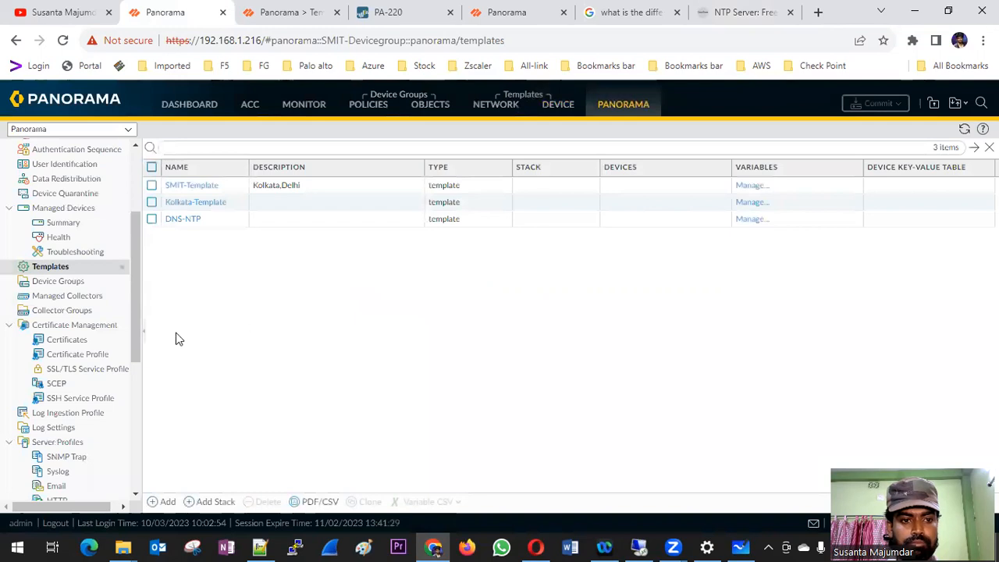
# Select the DNS-NTP template for the device settings and open its global Services settings for editing
pyautogui.scroll(3, 89, 195)
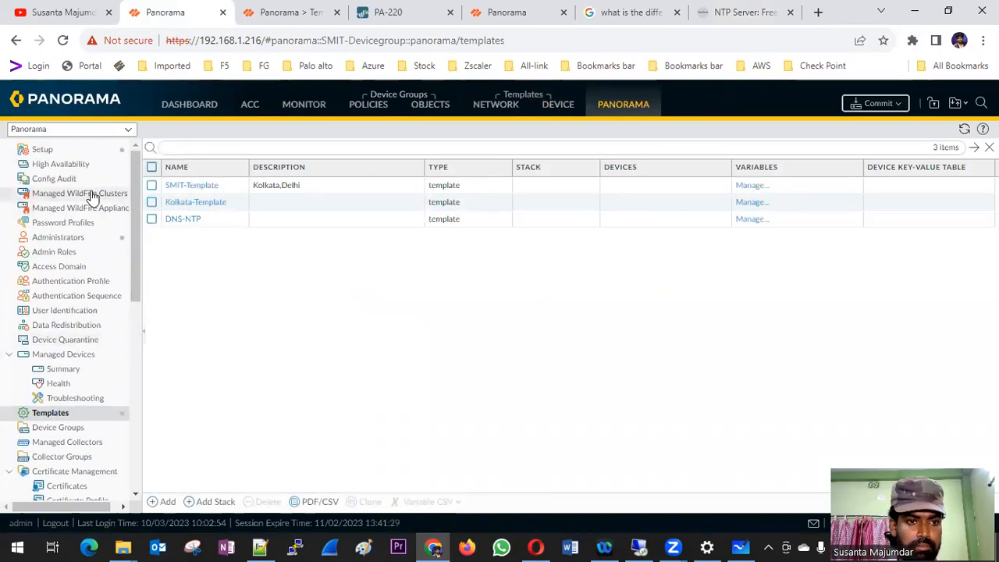
pyautogui.click(558, 106)
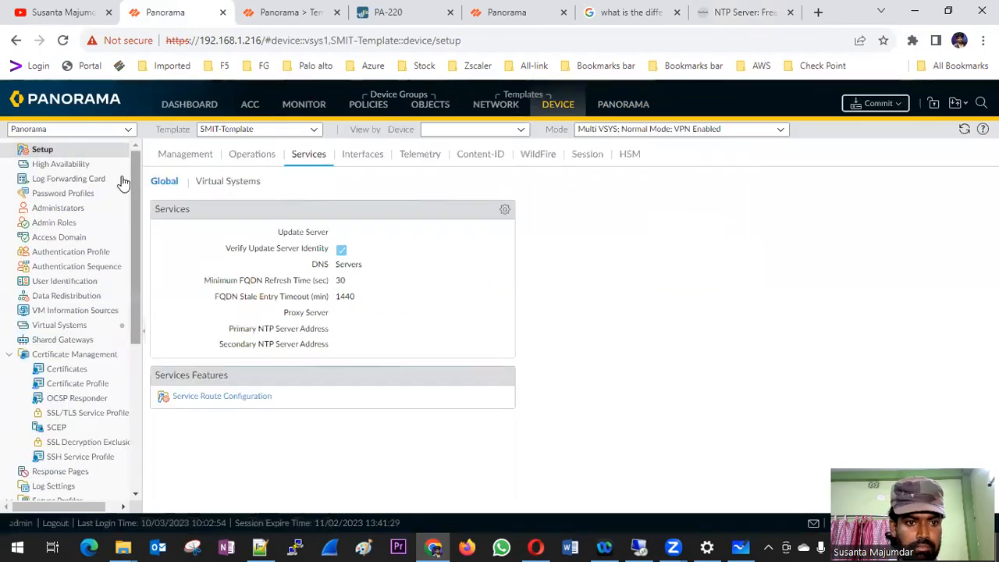
pyautogui.click(314, 129)
pyautogui.click(230, 161)
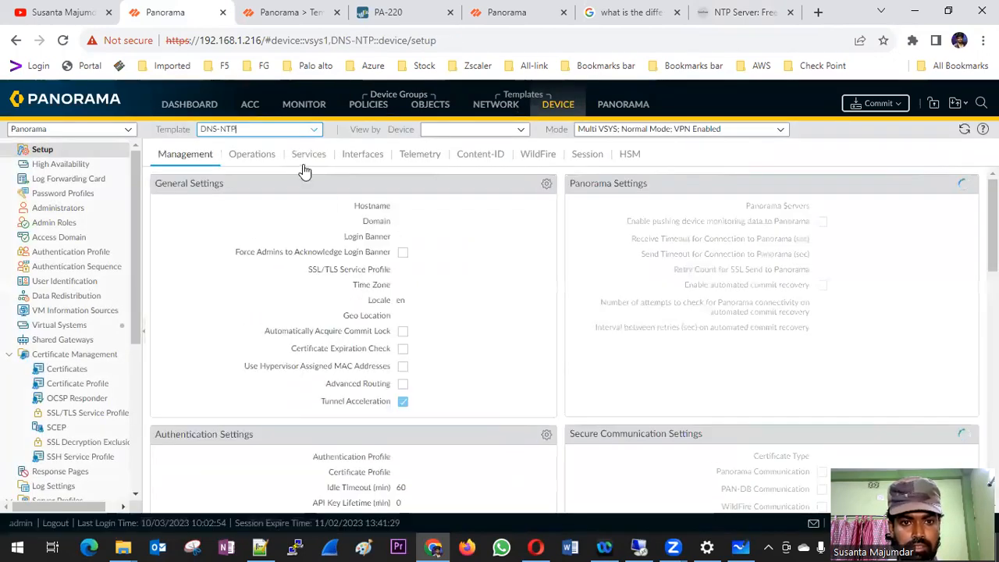
pyautogui.click(305, 160)
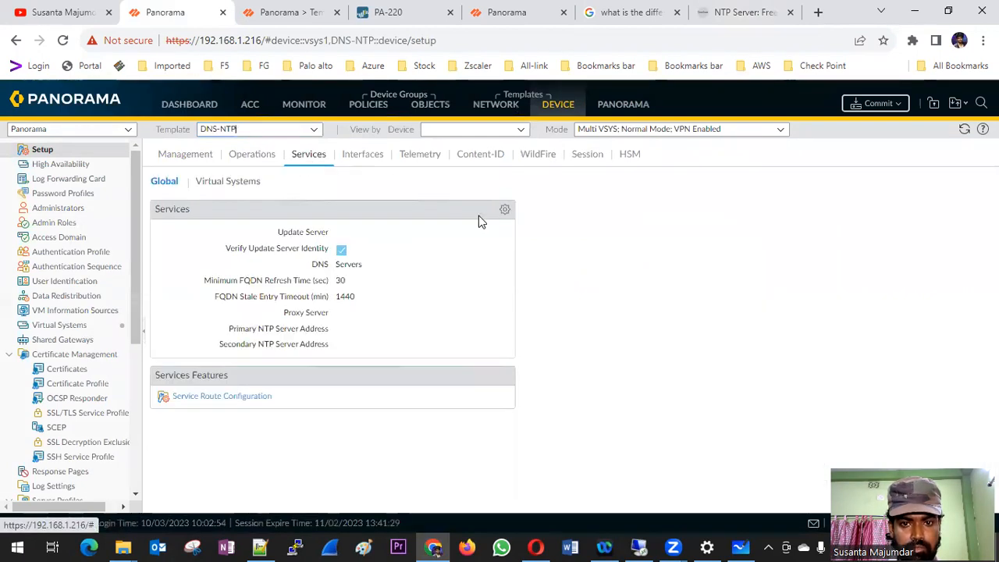
pyautogui.click(504, 211)
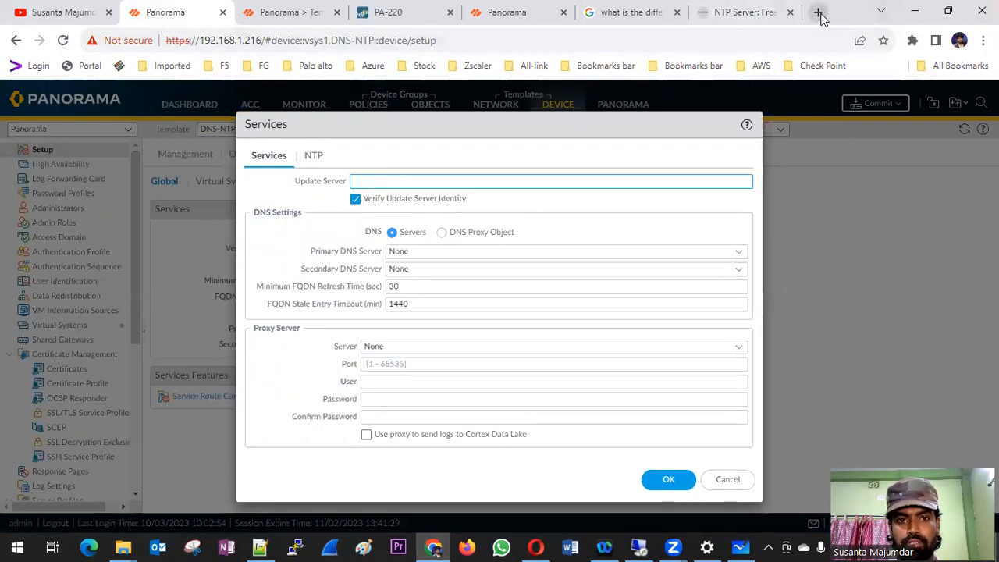
# Copy the update server address updates.paloaltonetworks.com from the PA-220 firewall's Services settings and return to the DNS-NTP Services form in Panorama
pyautogui.click(394, 12)
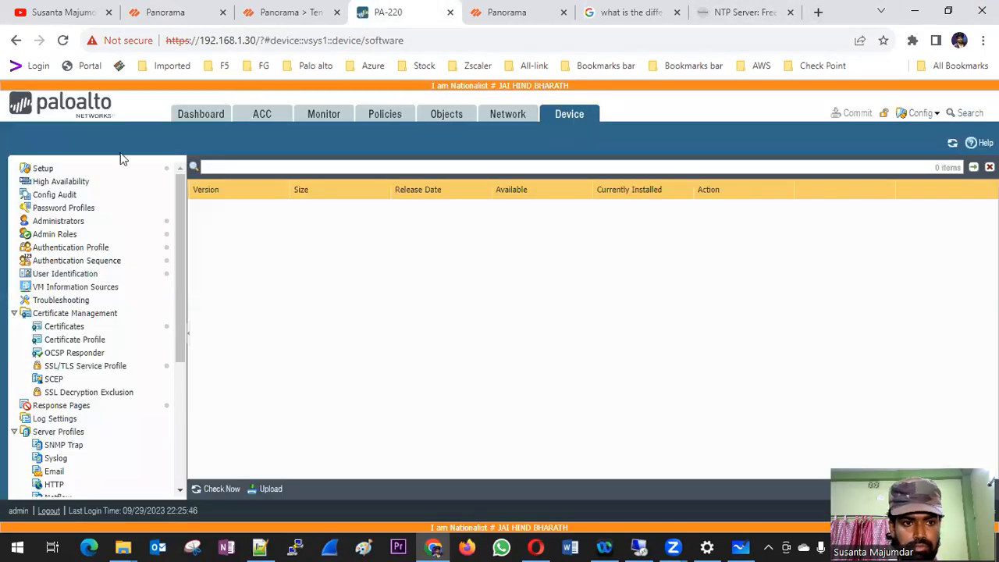
pyautogui.click(43, 168)
pyautogui.click(342, 173)
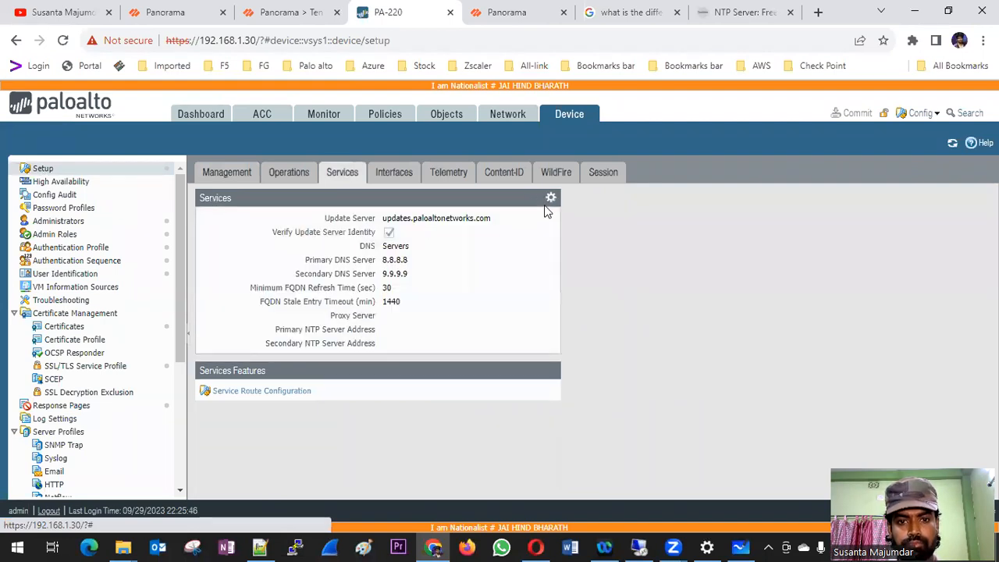
pyautogui.click(551, 200)
pyautogui.moveTo(479, 181); pyautogui.dragTo(341, 186)
pyautogui.hotkey('ctrl', 'c')
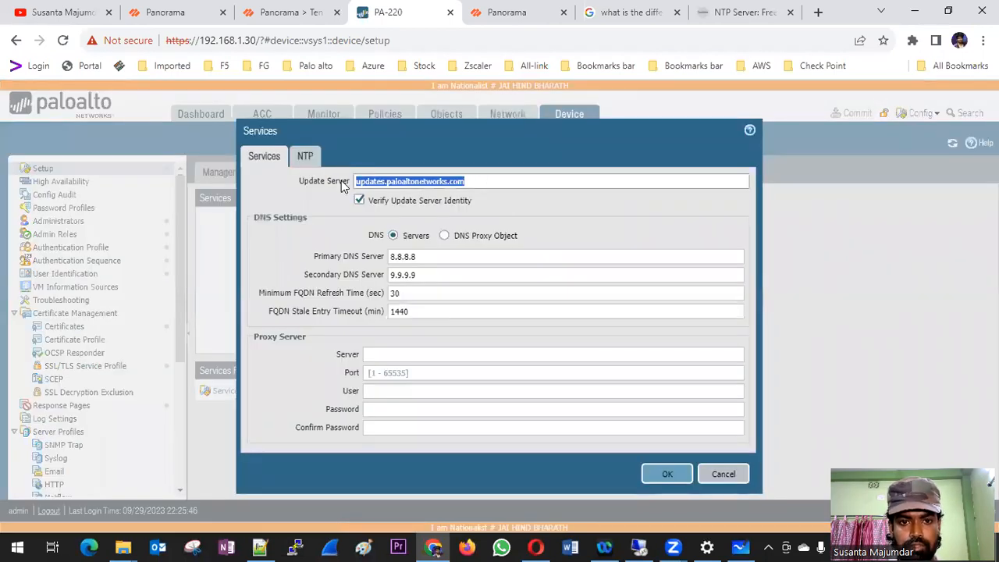
pyautogui.click(165, 14)
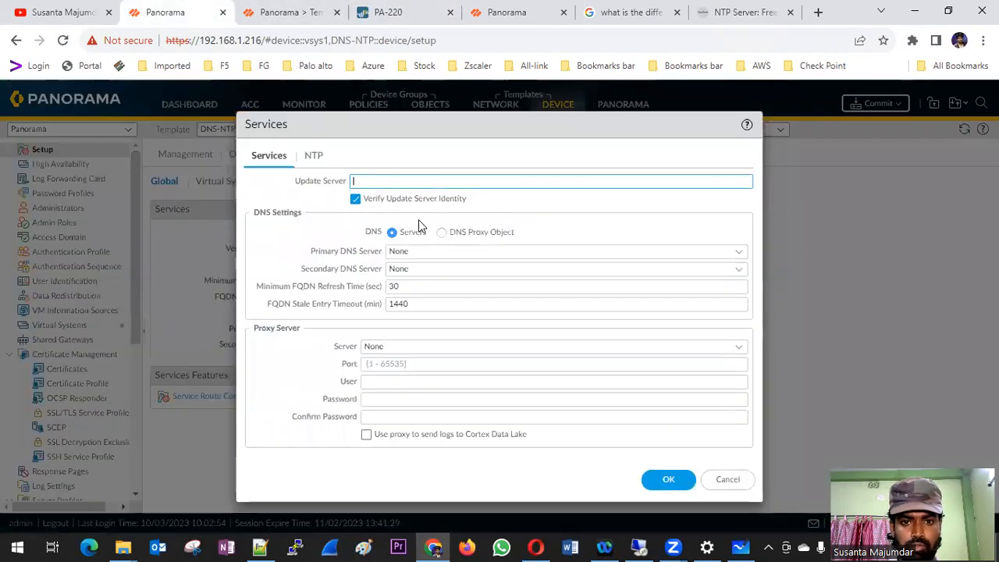
# Set the DNS-NTP template's update server to updates.paloaltonetworks.com, primary DNS server to 8.8.8.8 and secondary DNS server to 9.9.9.9
pyautogui.hotkey('ctrl', 'v')
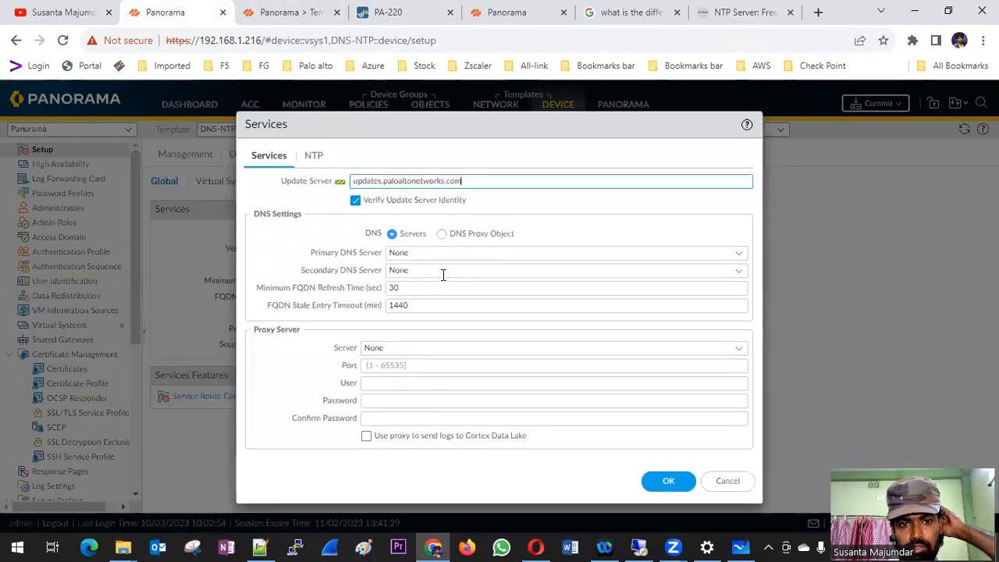
pyautogui.click(402, 254)
pyautogui.write('8.8.8.8')
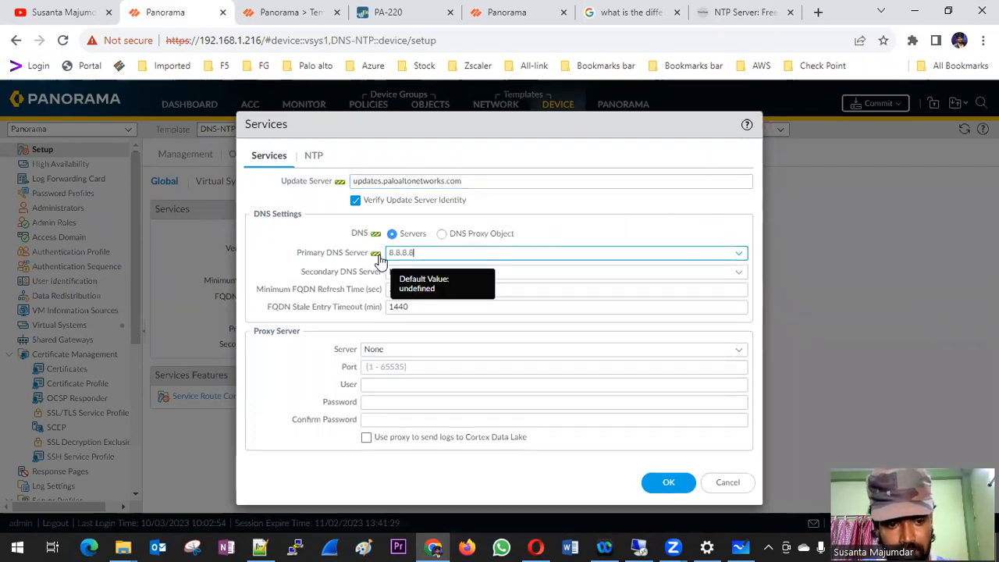
pyautogui.press('Tab')
pyautogui.press('BackSpace')
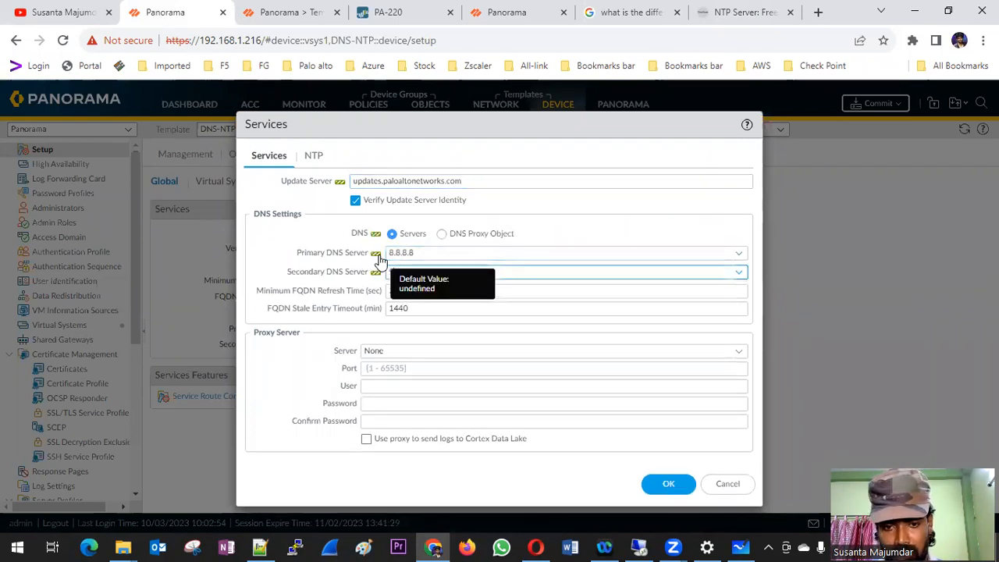
pyautogui.write('9.9.9.9')
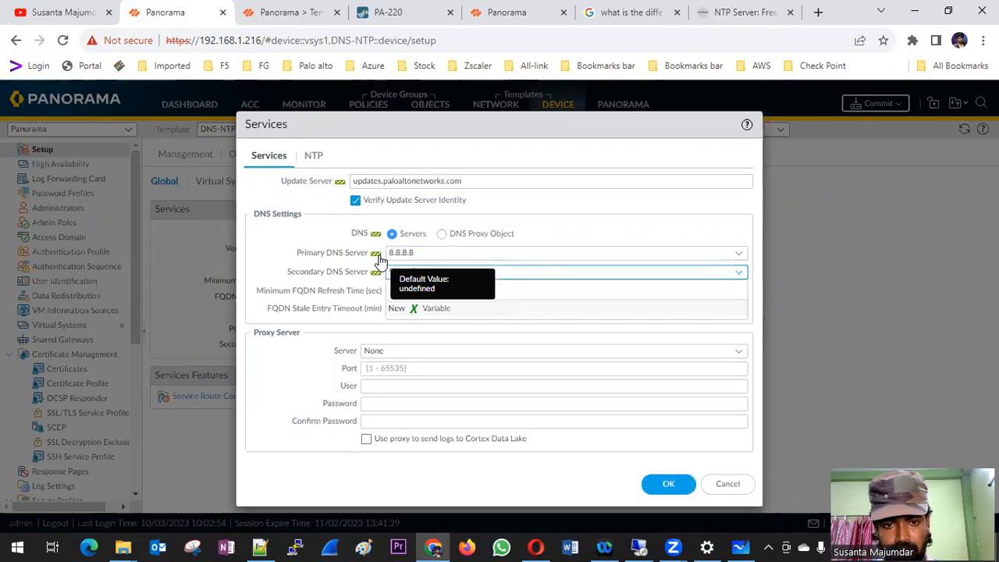
# Open the template's NTP settings and copy the India pool address in.pool.ntp.org from the free NTP server search results
pyautogui.click(314, 156)
pyautogui.click(737, 13)
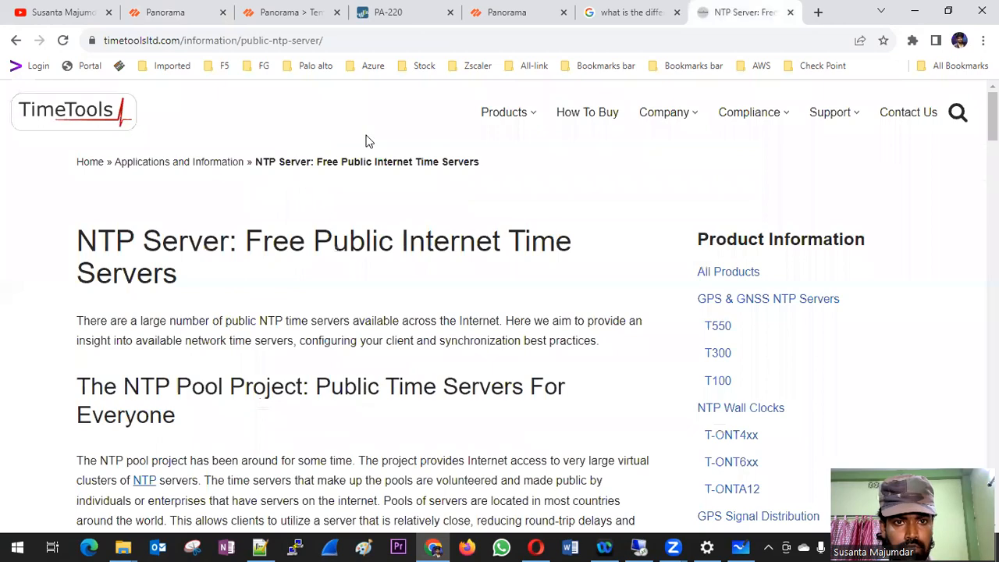
pyautogui.click(616, 13)
pyautogui.scroll(3, 304, 164)
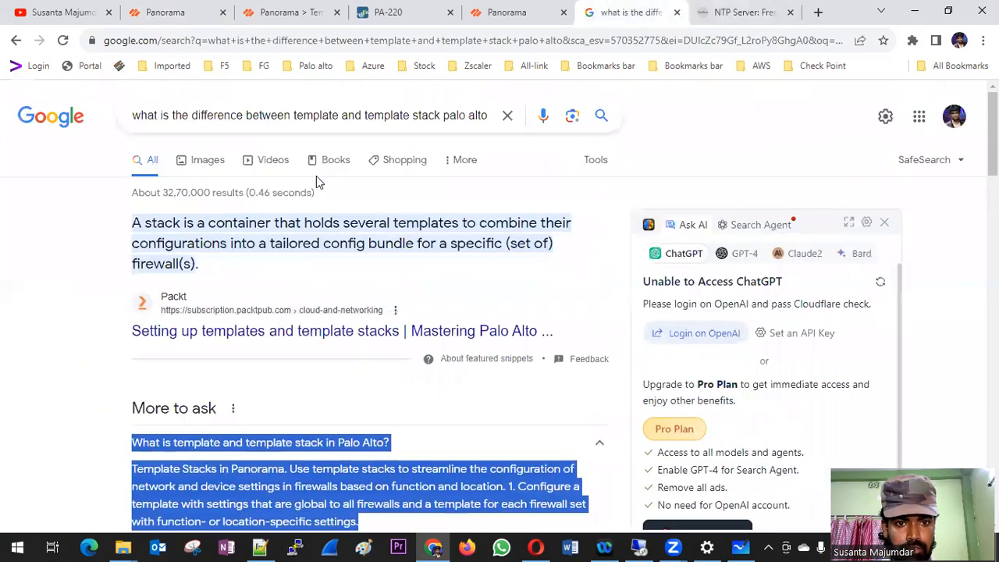
pyautogui.click(720, 13)
pyautogui.click(17, 40)
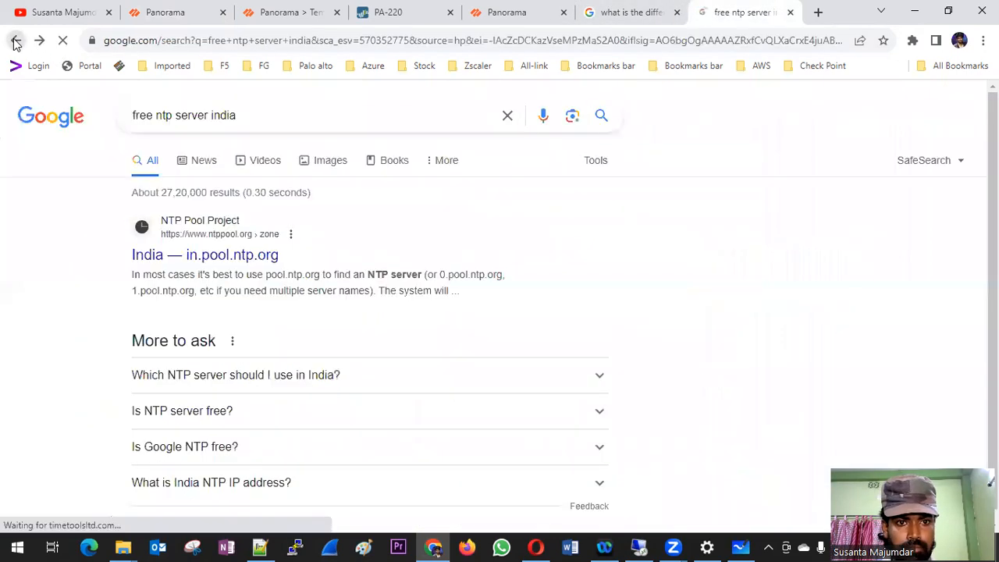
pyautogui.scroll(5, 320, 246)
pyautogui.moveTo(306, 248); pyautogui.dragTo(185, 254)
pyautogui.hotkey('ctrl', 'c')
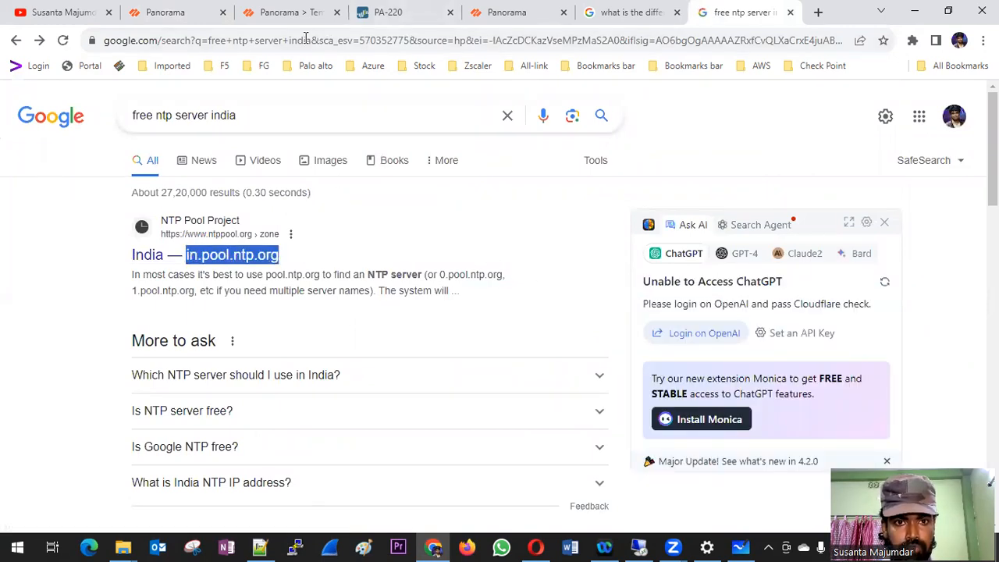
# Enter in.pool.ntp.org as the DNS-NTP template's primary NTP server address and save the Services settings
pyautogui.click(186, 14)
pyautogui.click(404, 201)
pyautogui.hotkey('ctrl', 'v')
pyautogui.click(666, 270)
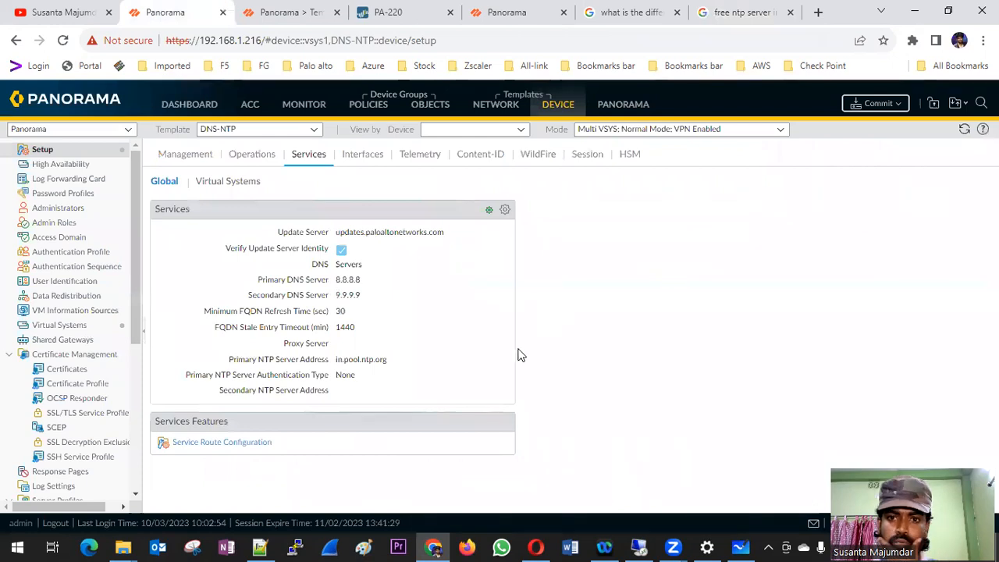
# Commit the DNS-NTP template changes to Panorama and check the commit's progress in the task list
pyautogui.click(884, 110)
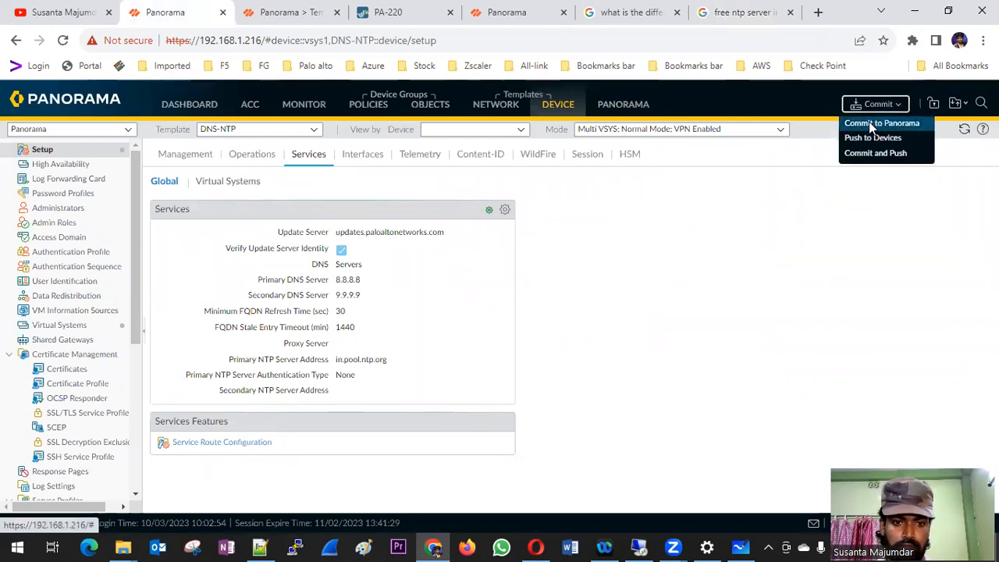
pyautogui.click(874, 123)
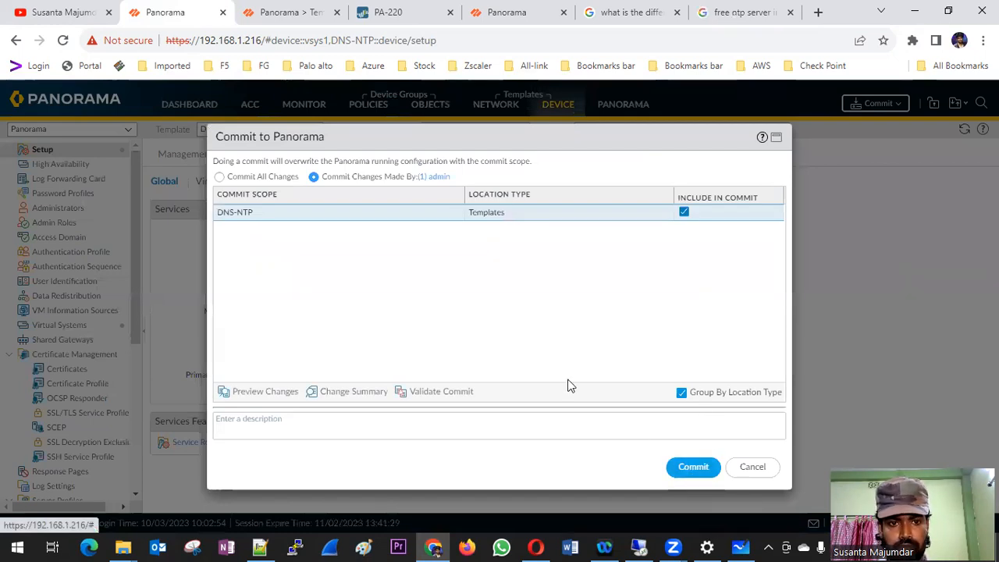
pyautogui.click(693, 468)
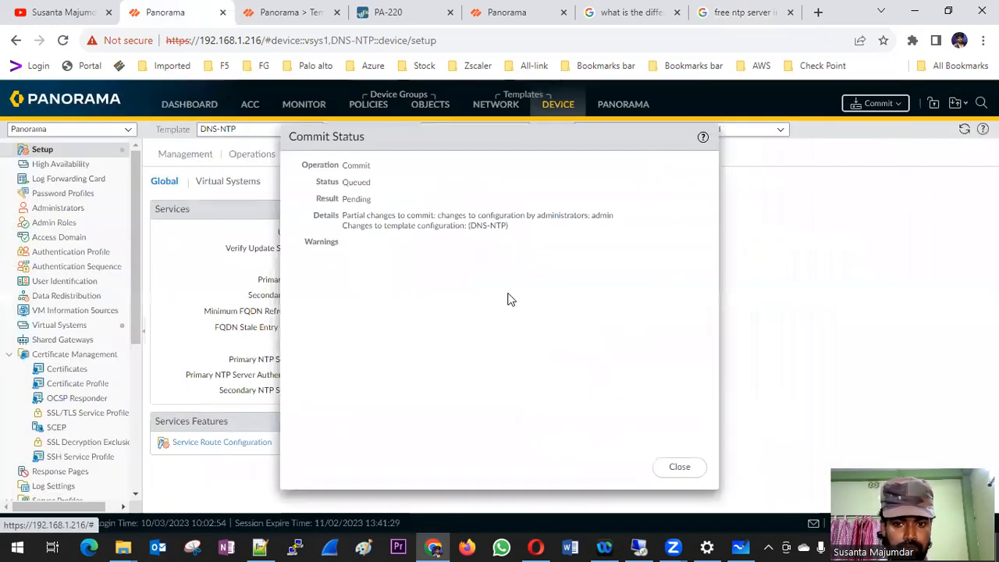
pyautogui.click(676, 468)
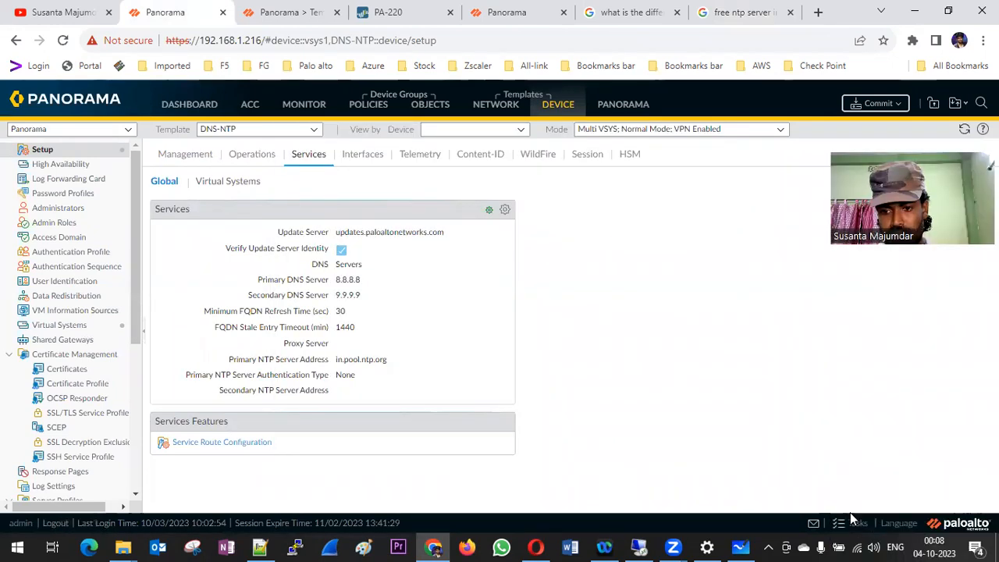
pyautogui.click(853, 520)
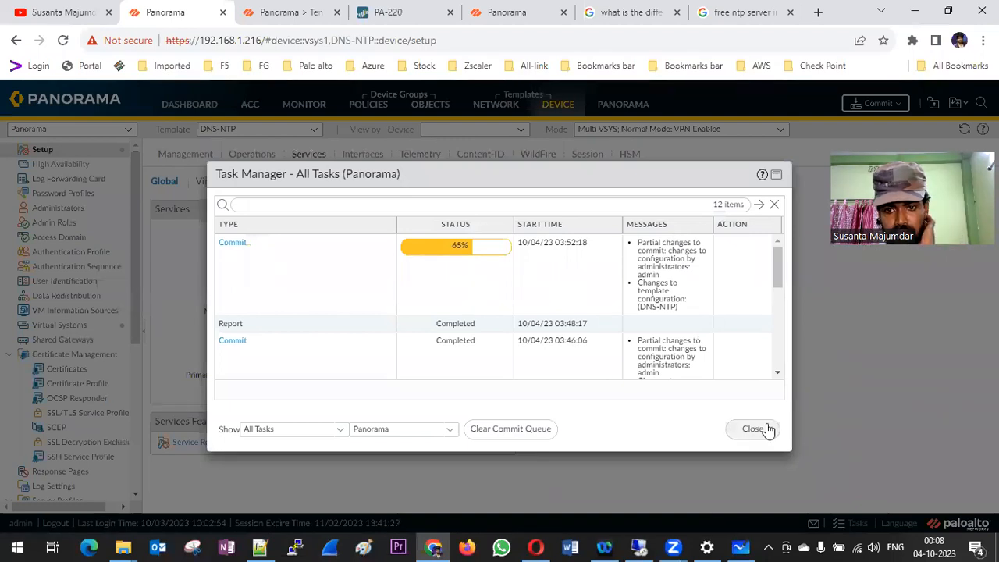
pyautogui.click(768, 429)
# Draft a template stack named NTP containing the DNS-NTP template and discard it without saving
pyautogui.scroll(-1, 90, 320)
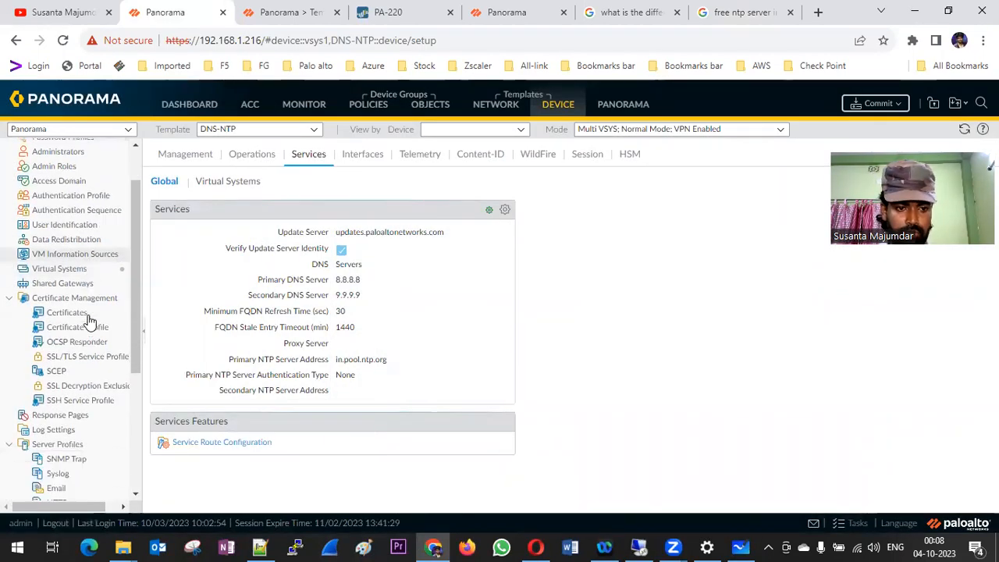
pyautogui.scroll(-2, 89, 320)
pyautogui.click(607, 111)
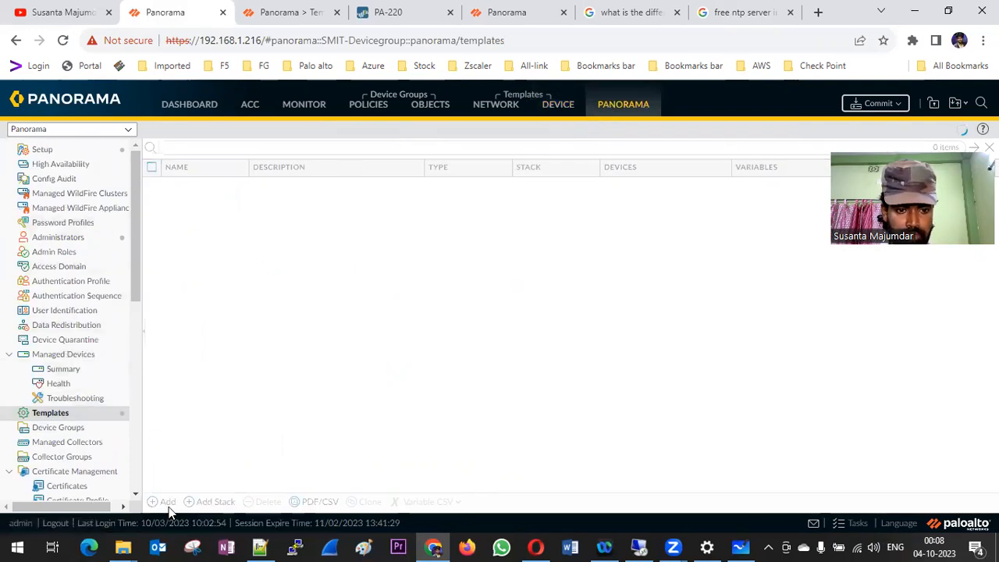
pyautogui.click(213, 502)
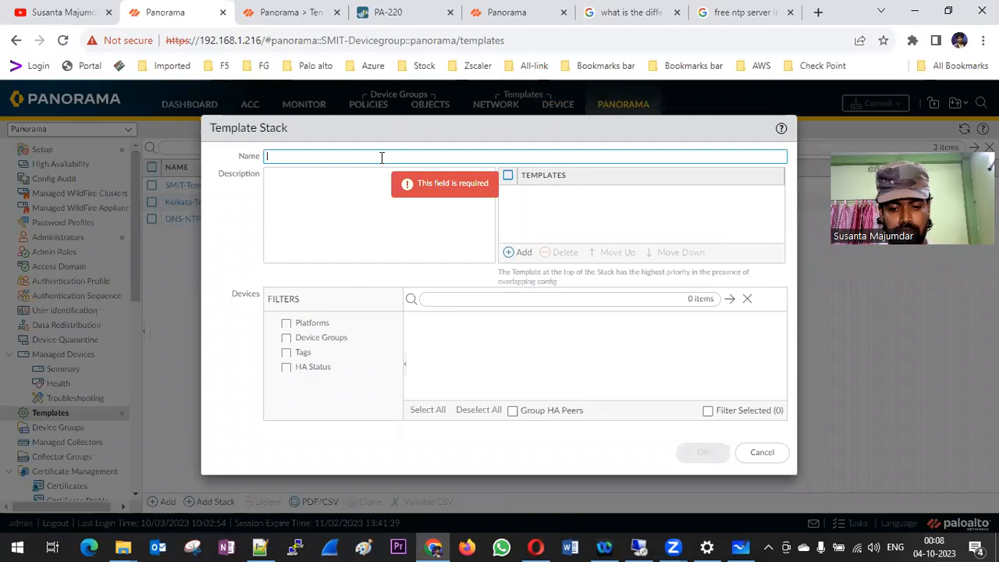
pyautogui.write('NTP')
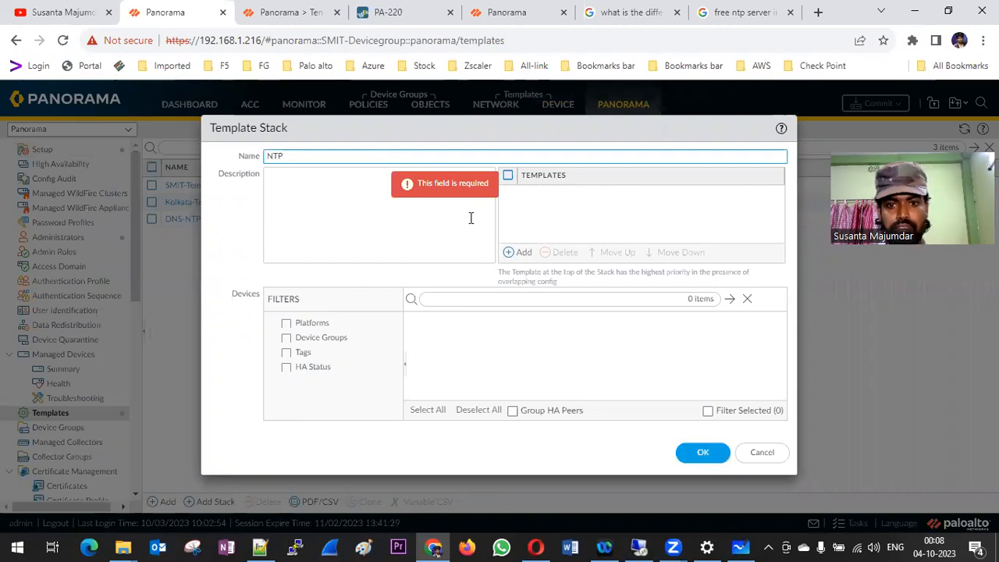
pyautogui.click(521, 252)
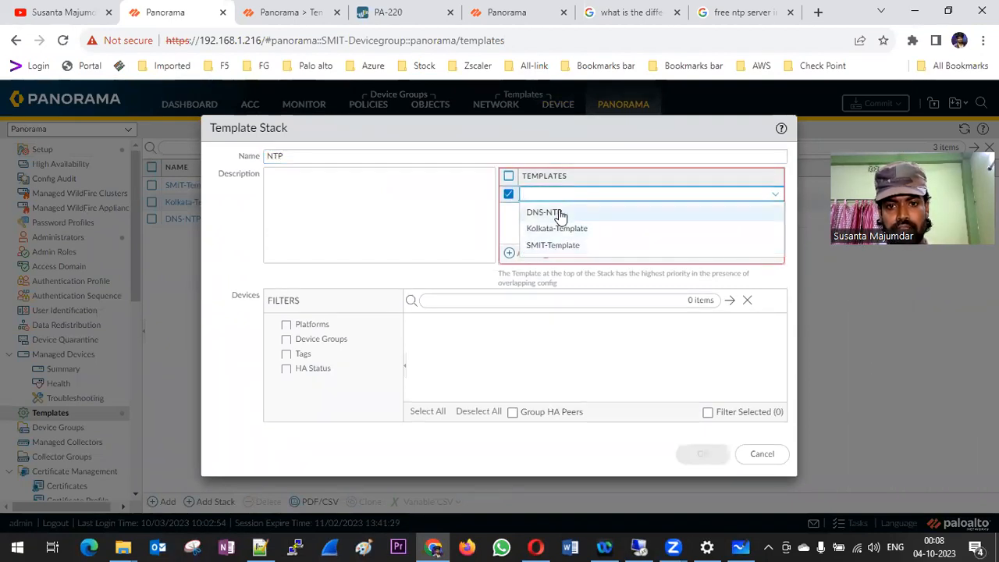
pyautogui.click(559, 213)
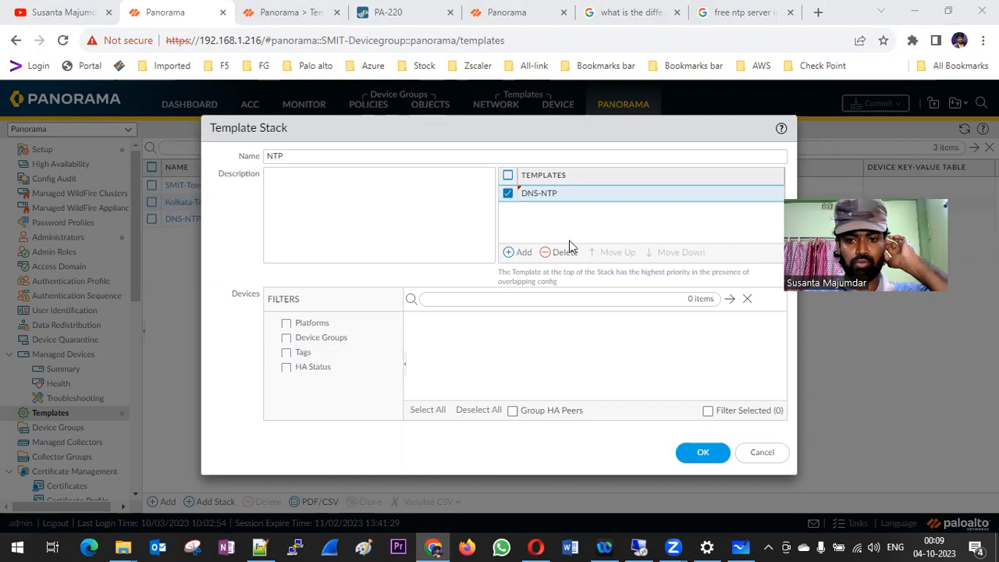
pyautogui.click(763, 454)
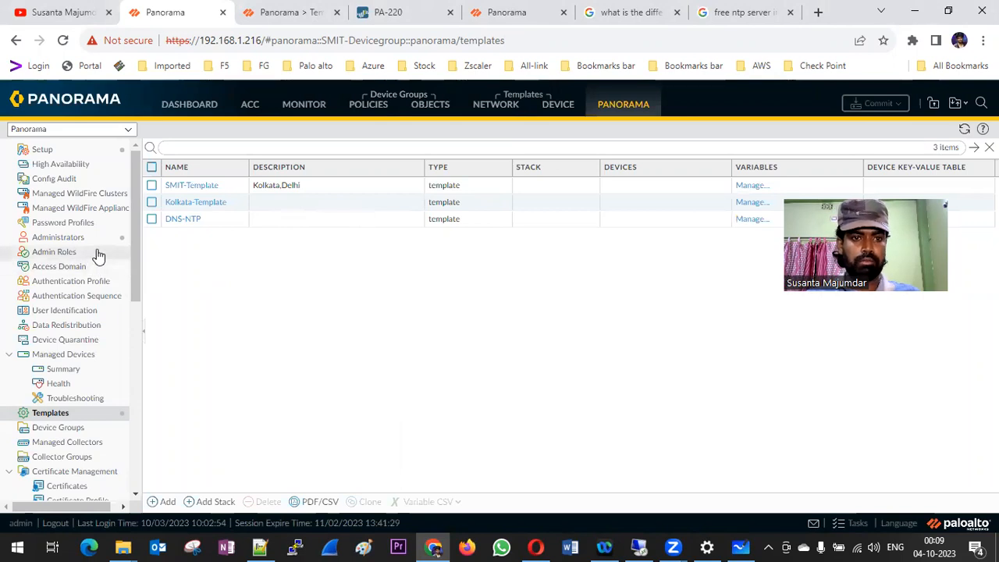
# Review Panorama's own Setup and High Availability pages and the other available Panorama settings categories
pyautogui.click(43, 150)
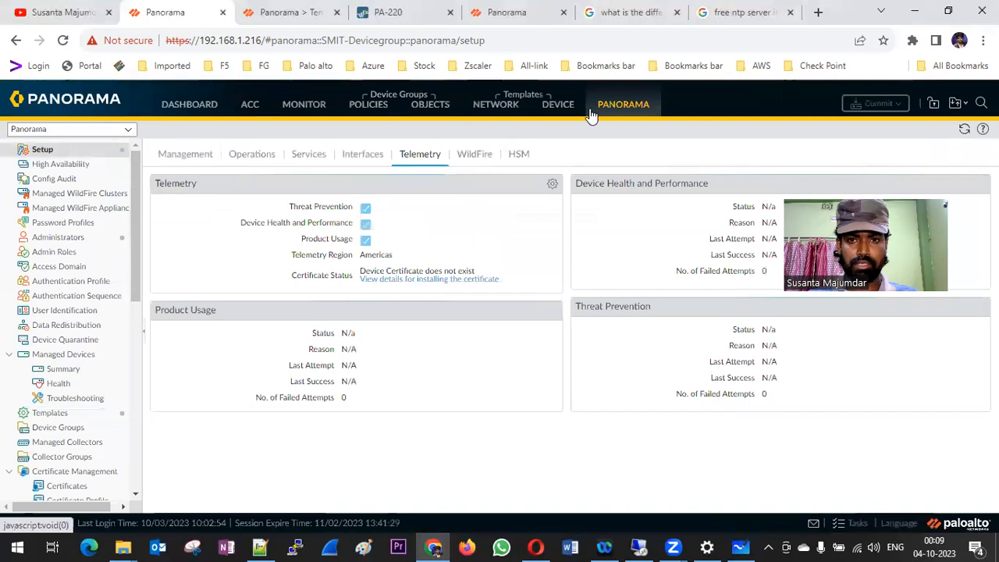
pyautogui.click(72, 164)
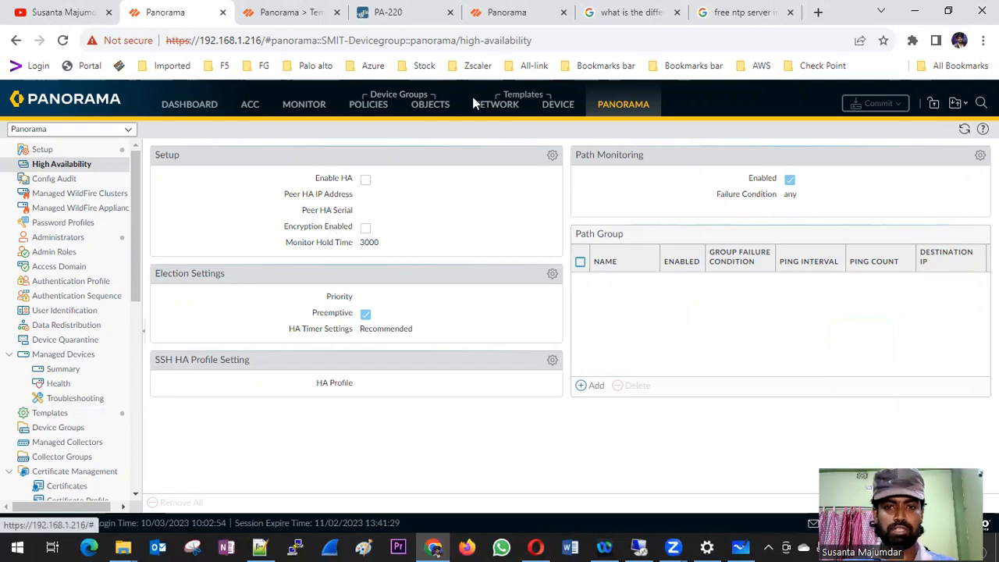
pyautogui.scroll(-4, 77, 266)
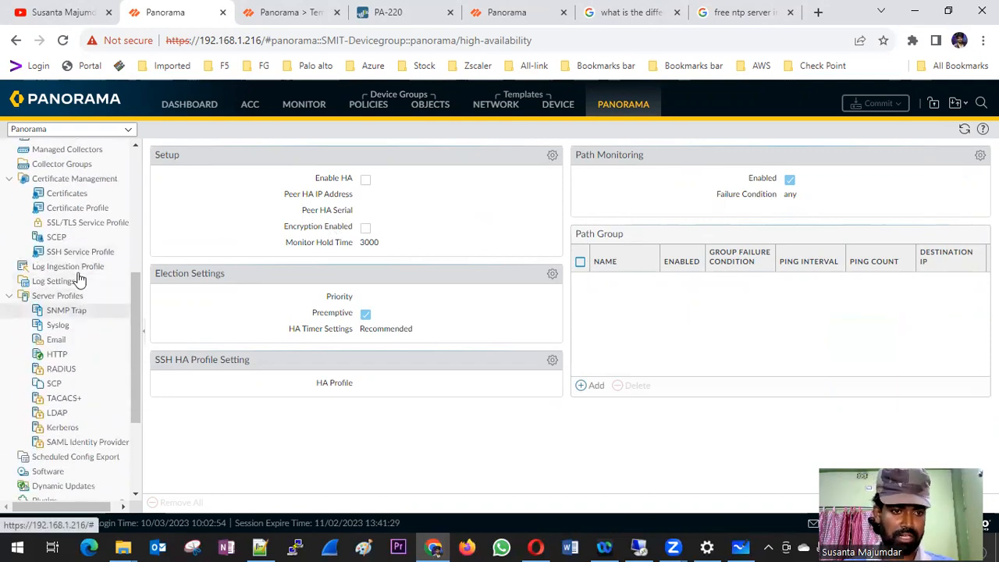
pyautogui.scroll(5, 56, 316)
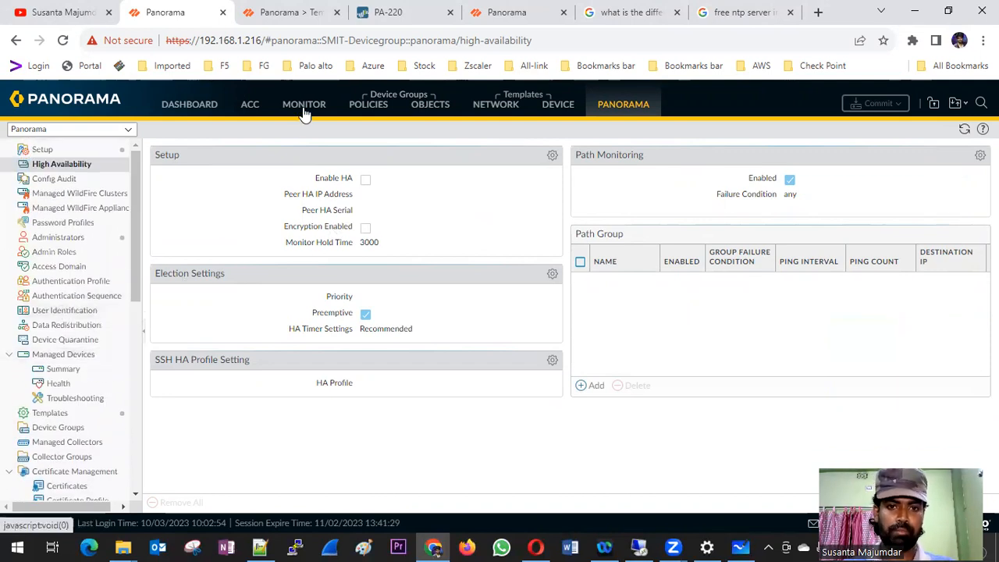
# View the traffic logs for the Delhi and Kolkata device groups, and return to all device groups
pyautogui.click(305, 106)
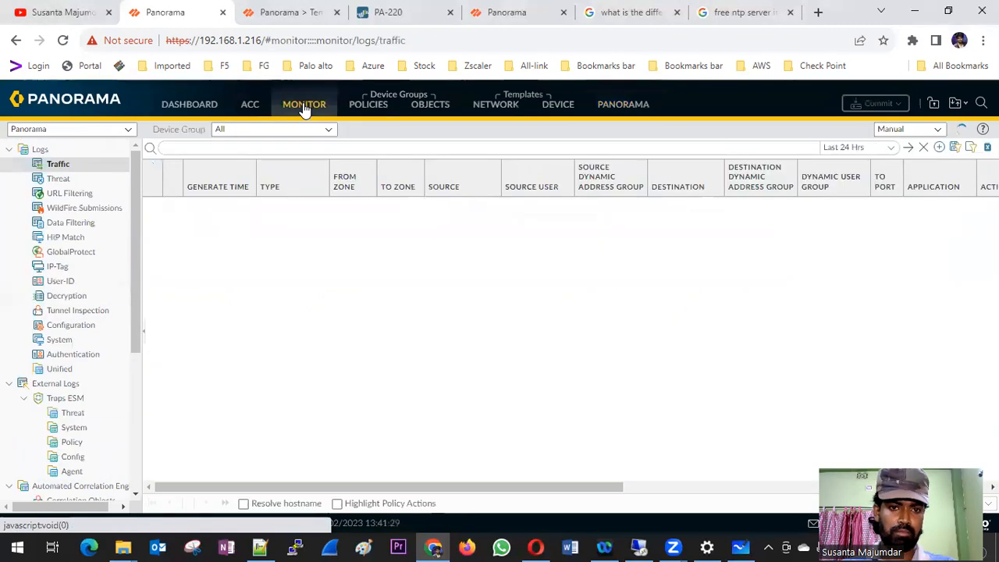
pyautogui.click(333, 139)
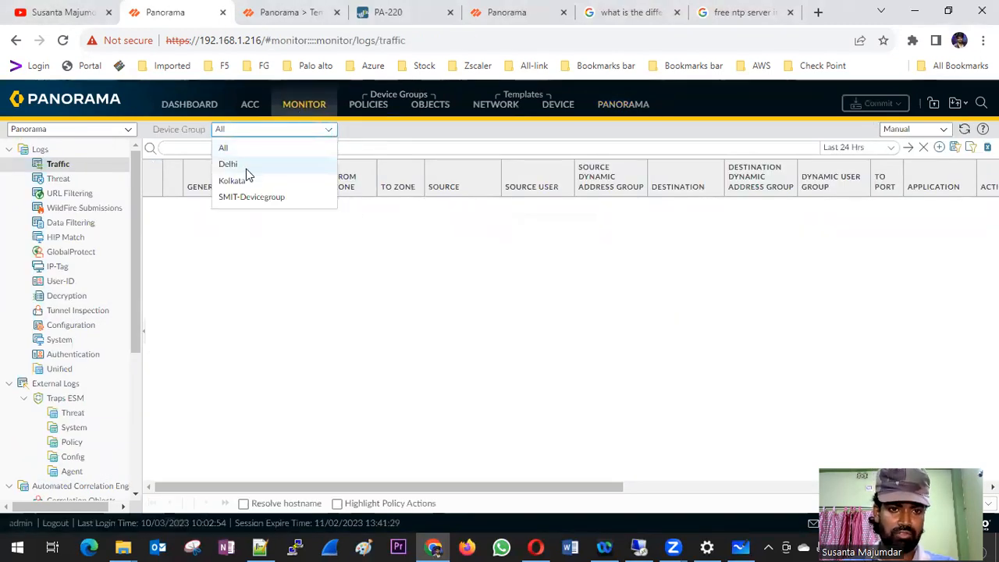
pyautogui.click(246, 167)
pyautogui.click(331, 134)
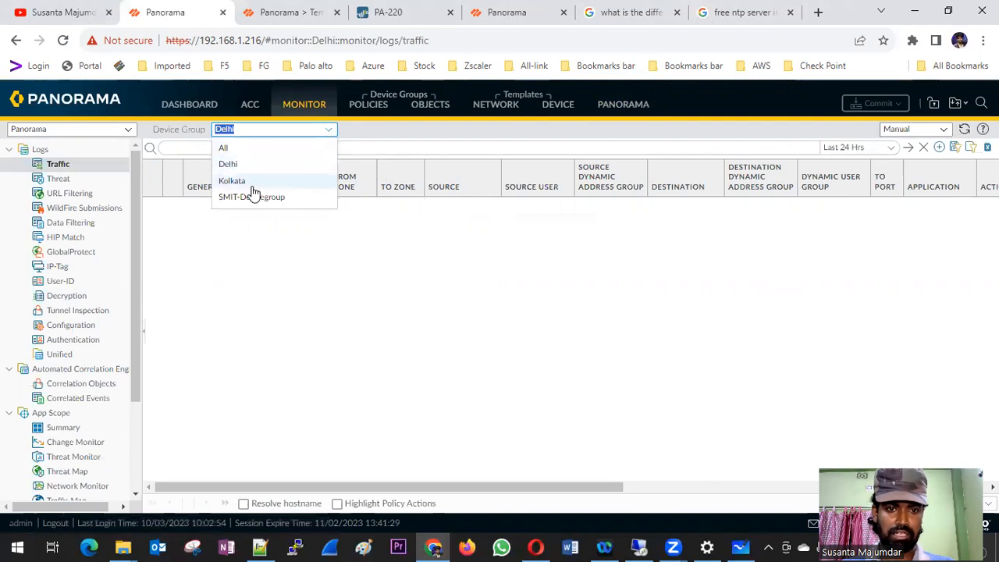
pyautogui.click(247, 181)
pyautogui.click(331, 131)
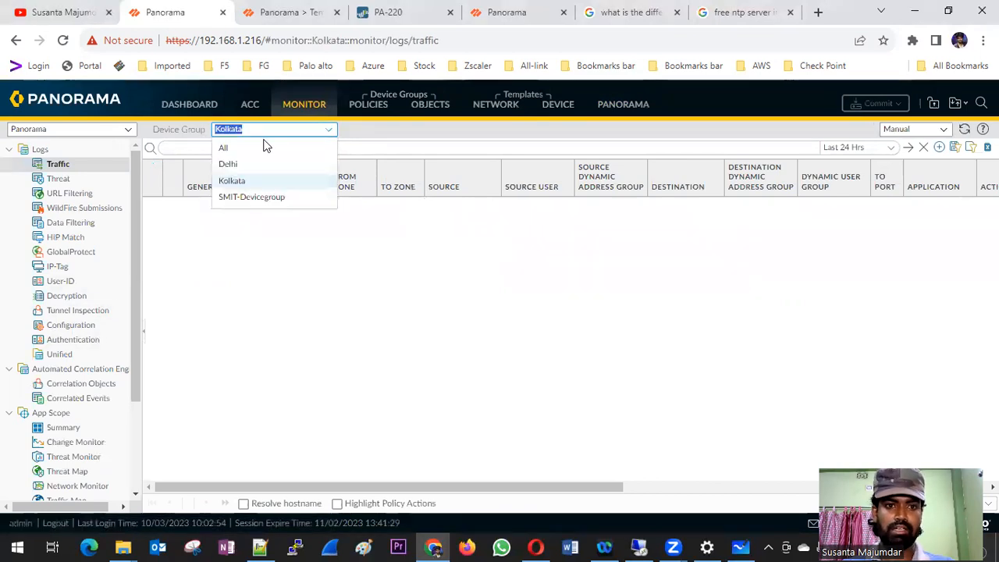
pyautogui.click(246, 150)
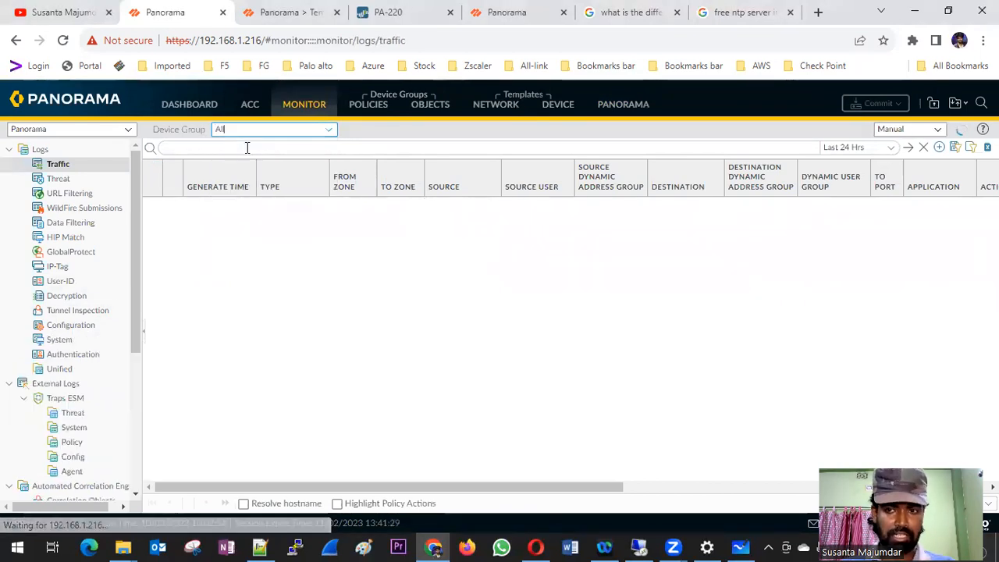
pyautogui.click(327, 135)
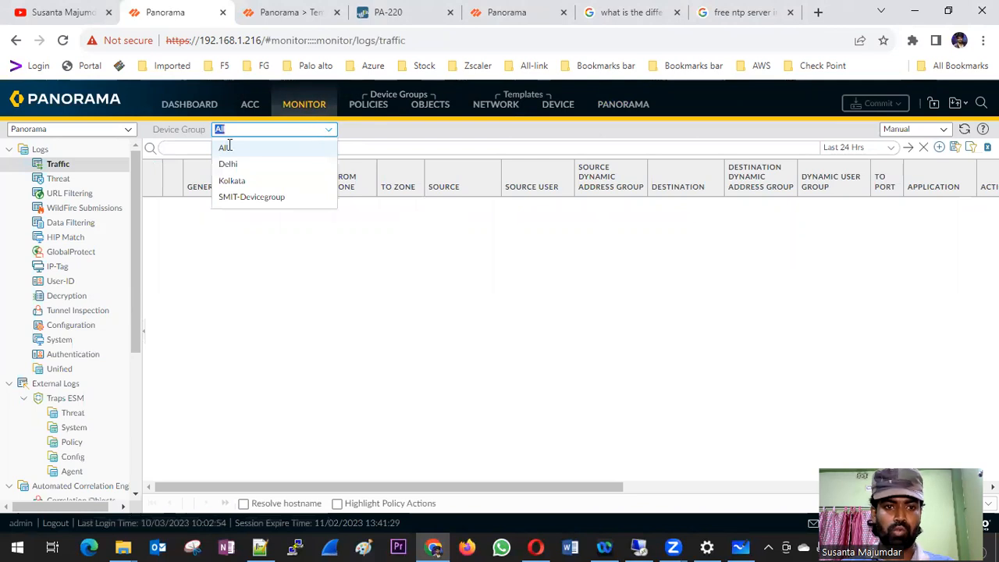
# View the threat, configuration and system logs for all device groups
pyautogui.click(59, 178)
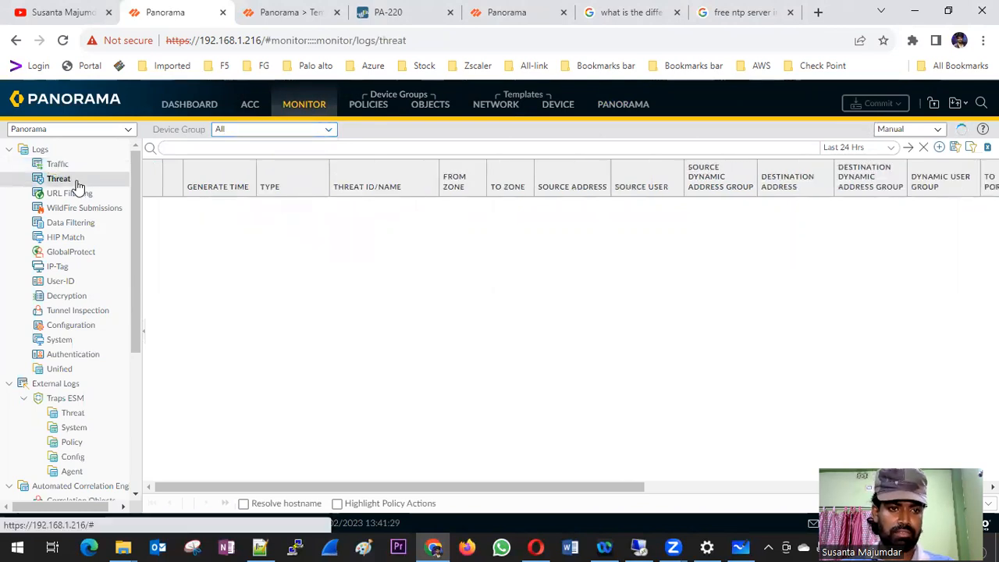
pyautogui.click(74, 327)
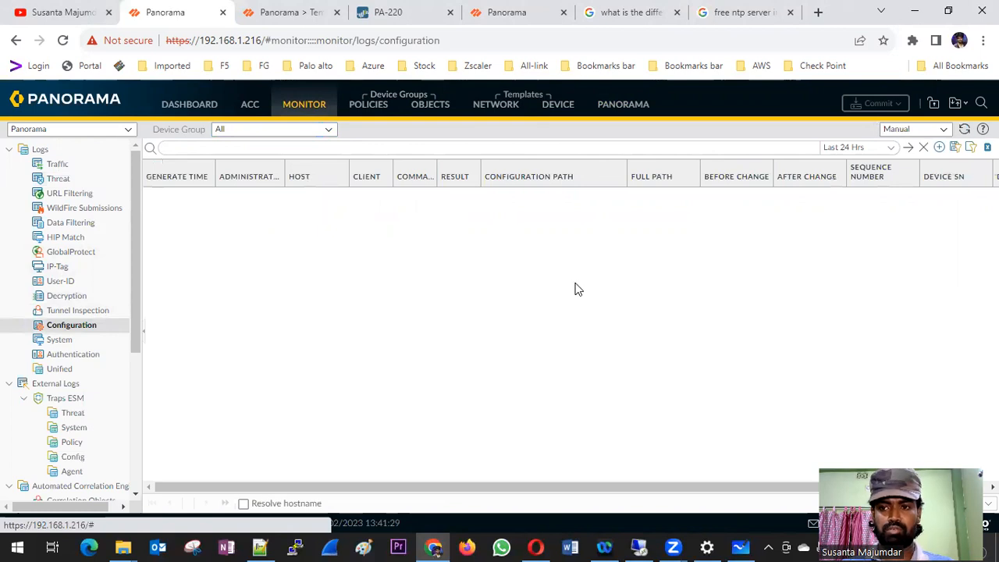
pyautogui.click(64, 341)
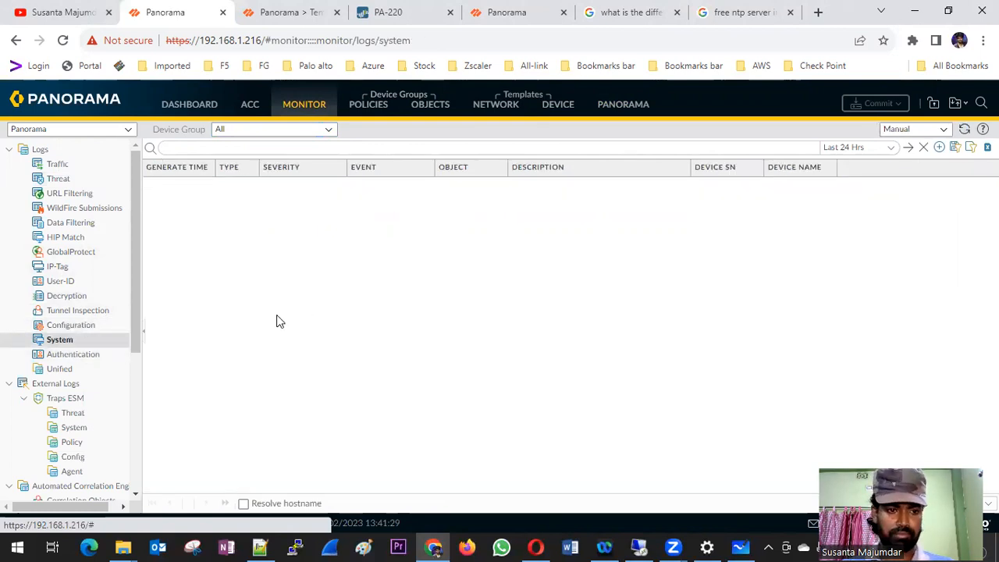
# View the Delhi device group's monitoring categories, return to all device groups, and look through the App Scope and report categories
pyautogui.click(329, 134)
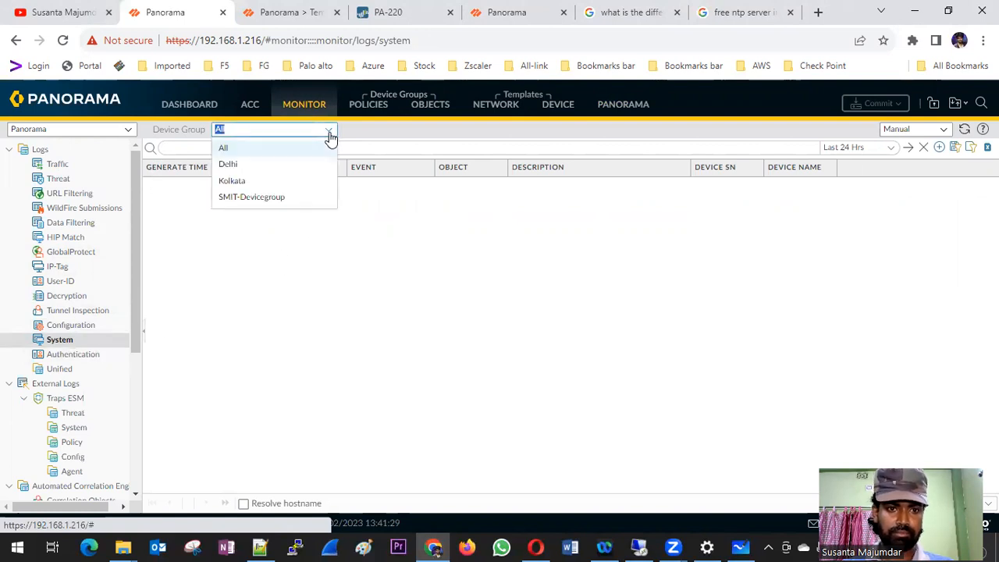
pyautogui.click(234, 163)
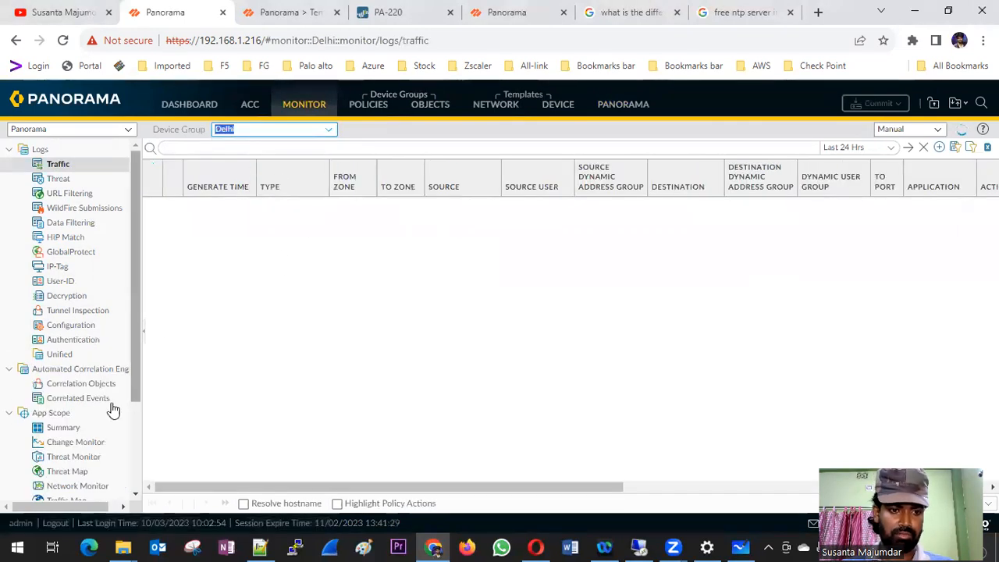
pyautogui.click(333, 131)
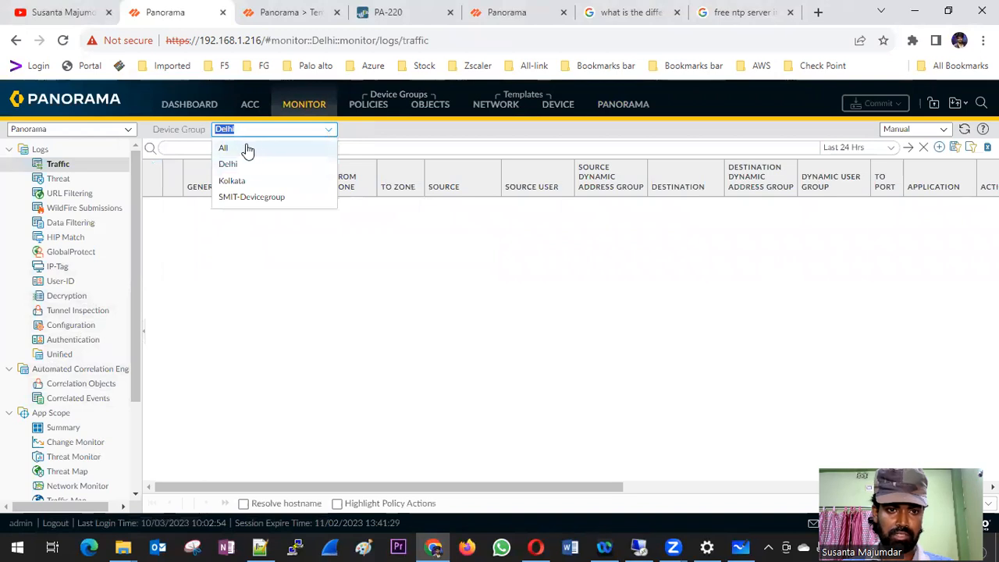
pyautogui.click(248, 148)
pyautogui.scroll(-4, 100, 260)
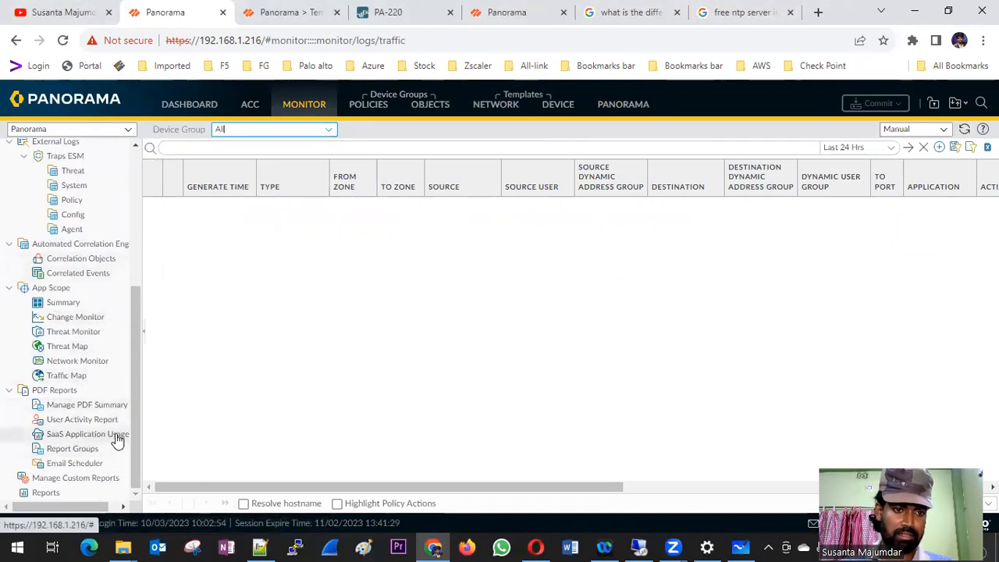
pyautogui.scroll(3, 74, 418)
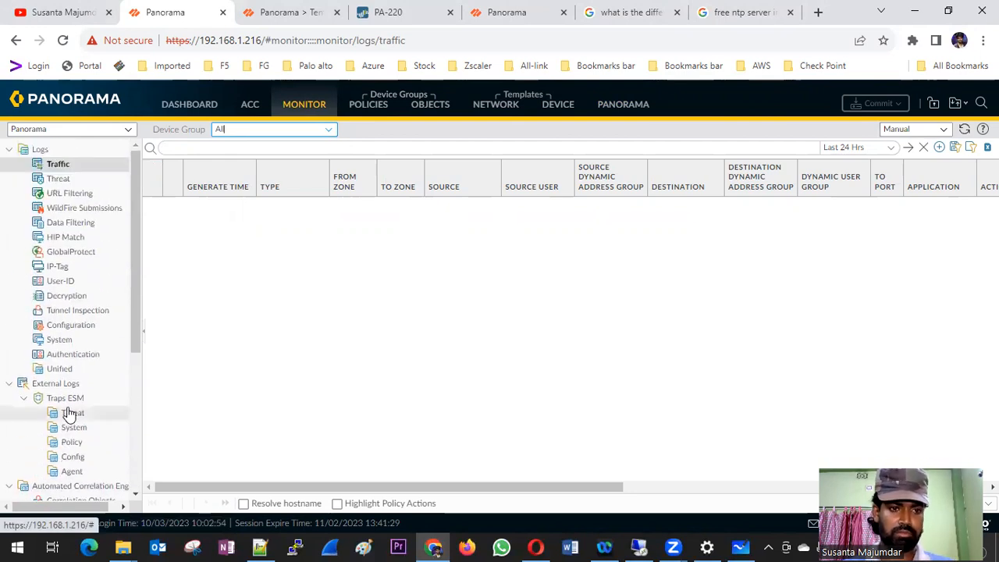
# View the Application Command Center's network activity for all device groups and for the Delhi device group
pyautogui.click(252, 108)
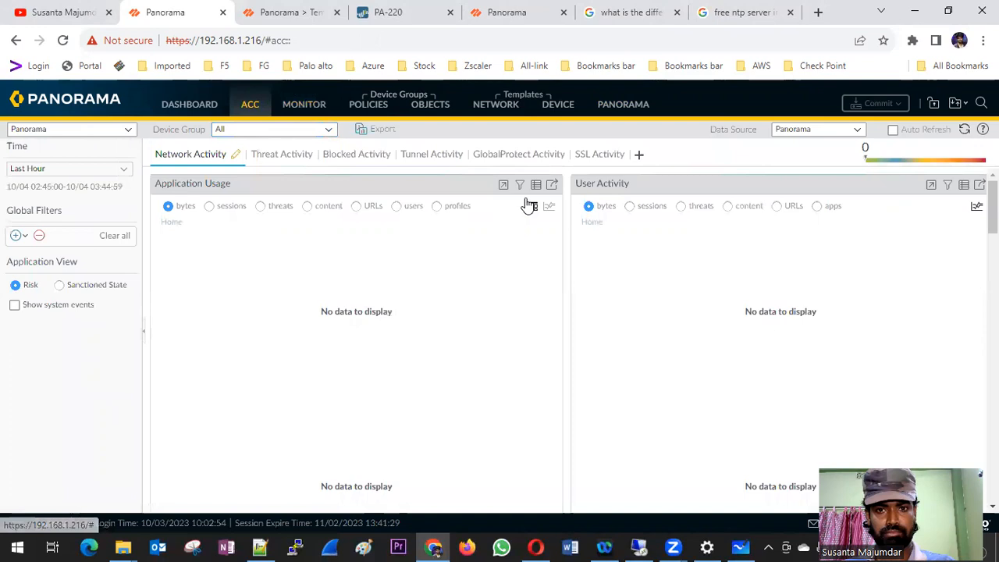
pyautogui.click(329, 132)
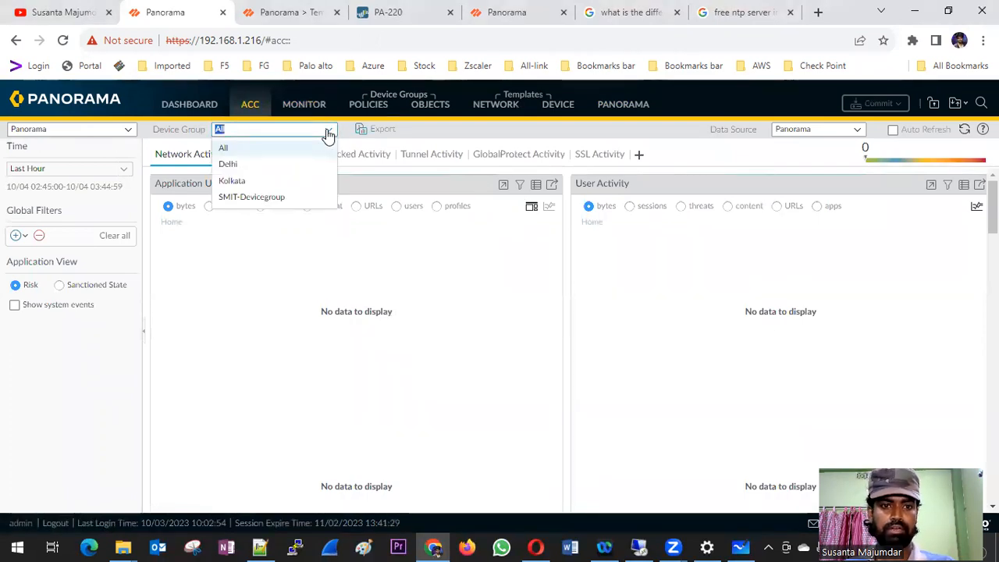
pyautogui.click(224, 164)
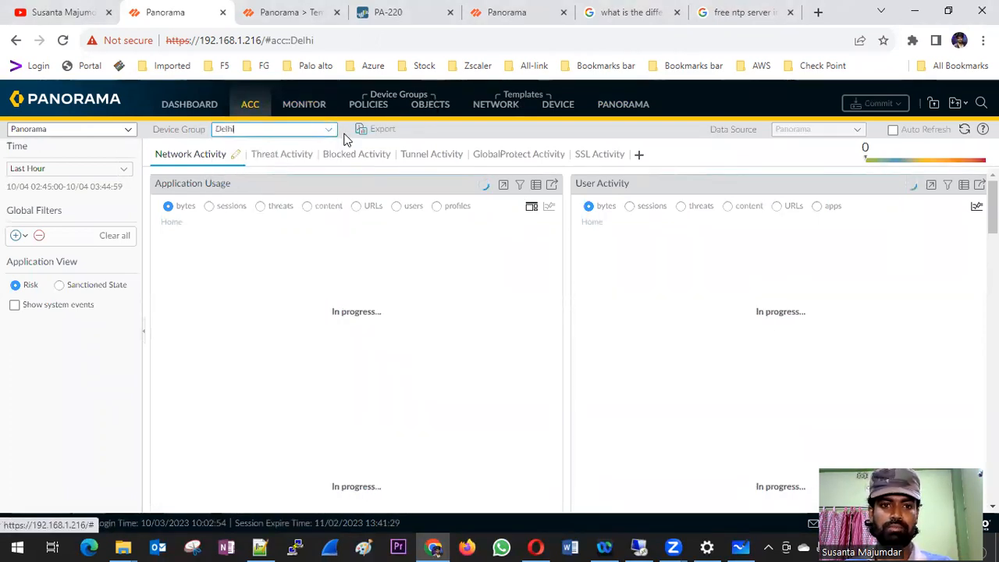
# Switch the dashboard to all device groups and to Kolkata, and add the High Availability system widget
pyautogui.click(194, 107)
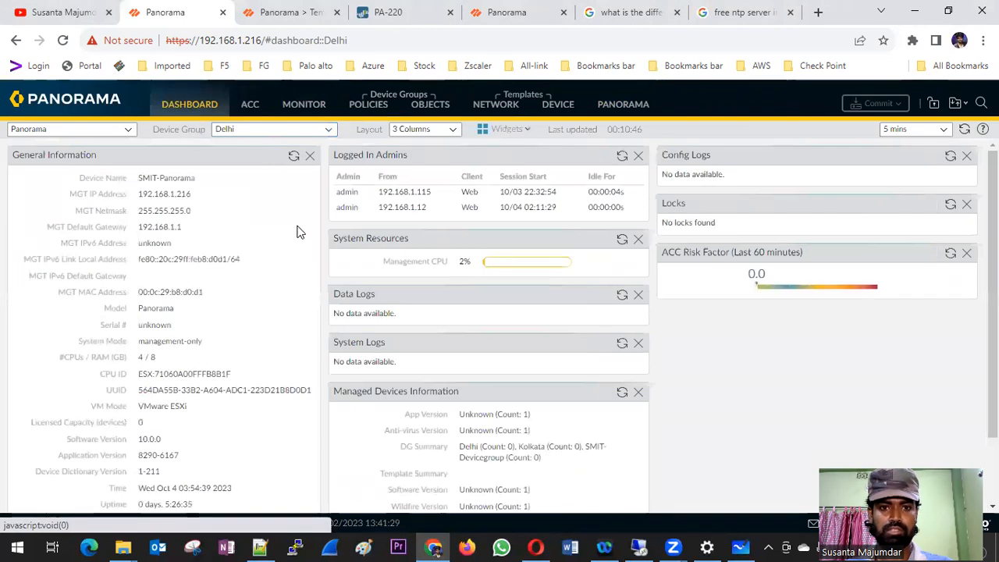
pyautogui.click(329, 131)
pyautogui.click(237, 150)
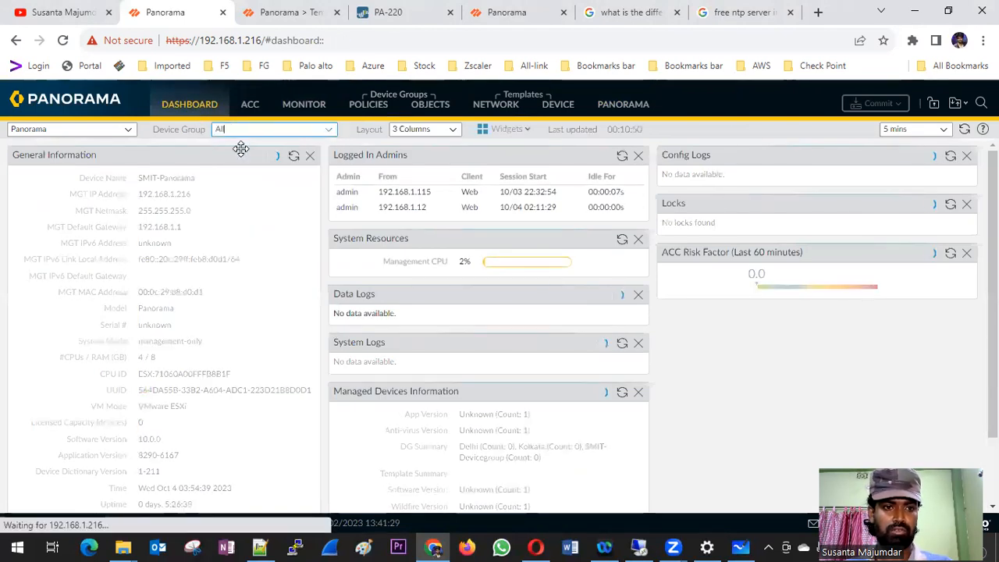
pyautogui.click(340, 131)
pyautogui.click(241, 181)
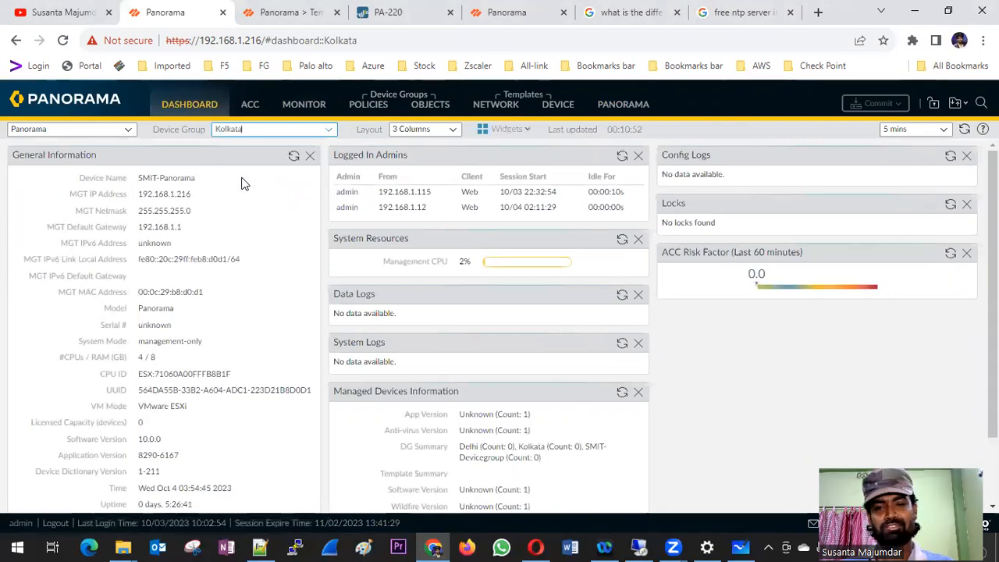
pyautogui.click(507, 130)
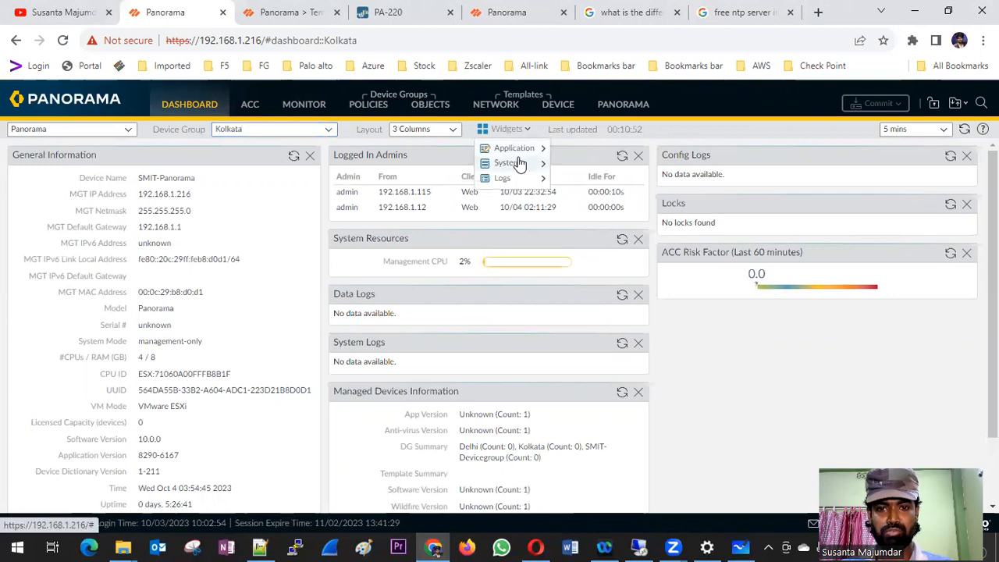
pyautogui.moveTo(522, 170)
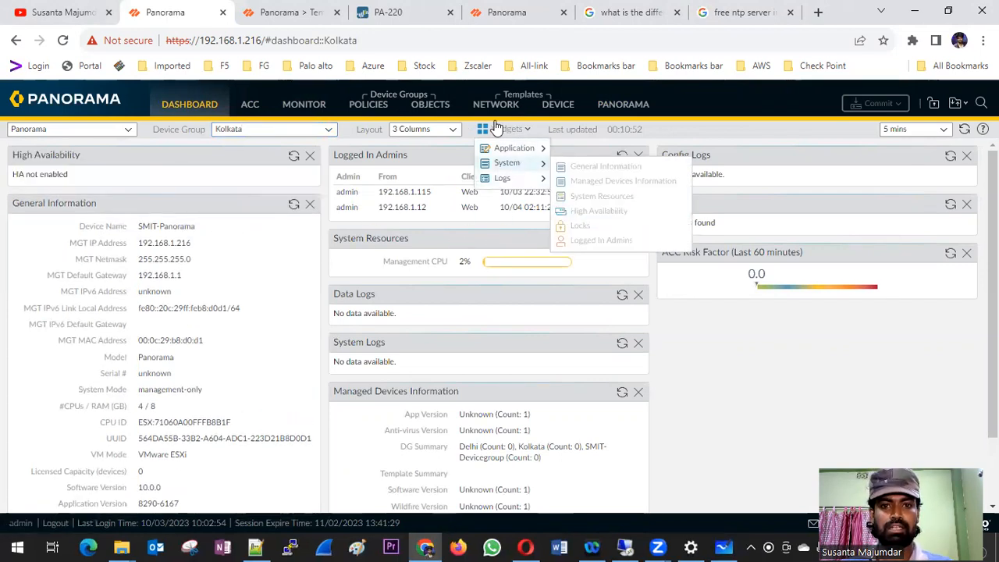
# Review the network and device settings categories available for the DNS-NTP template
pyautogui.click(511, 101)
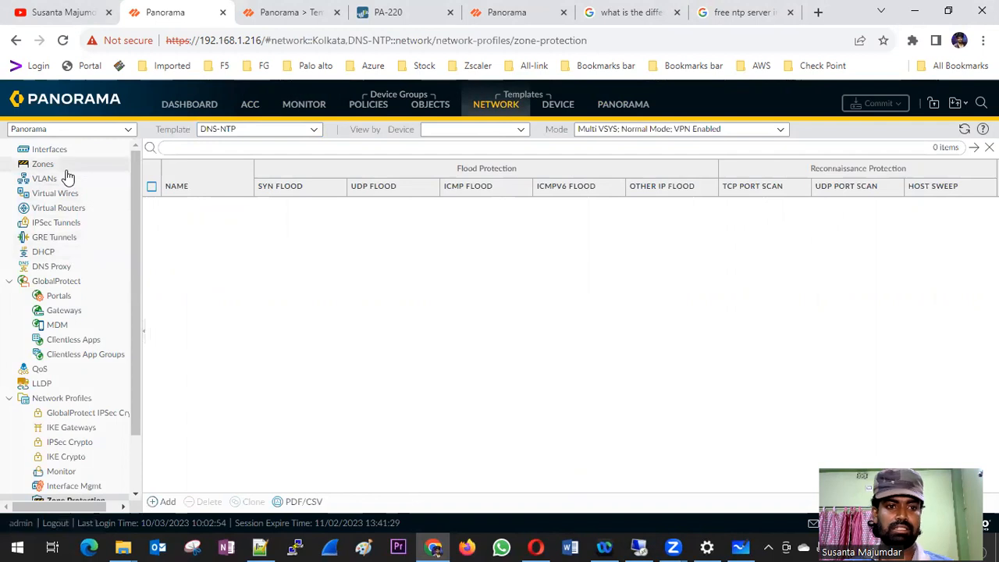
pyautogui.click(557, 104)
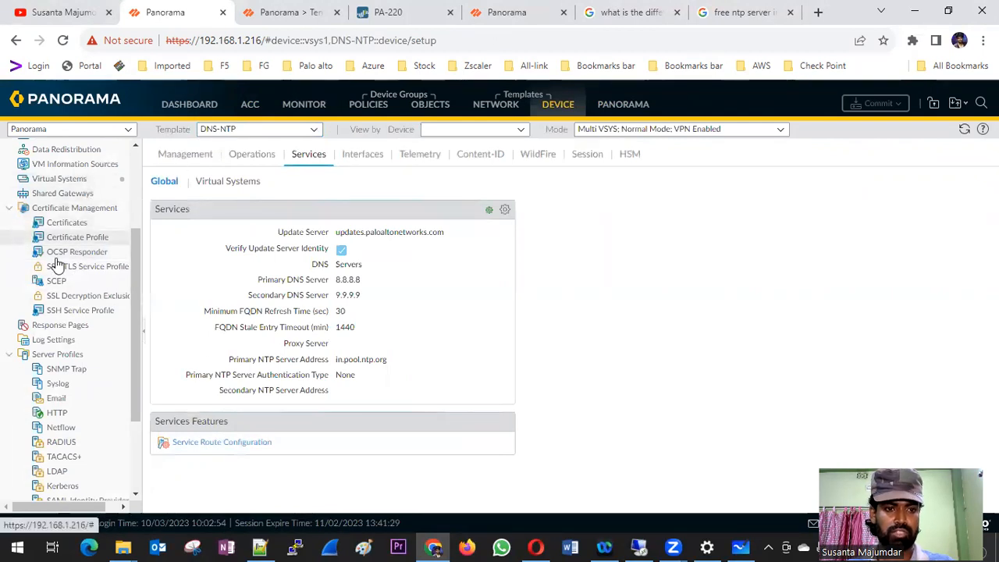
pyautogui.scroll(2, 55, 264)
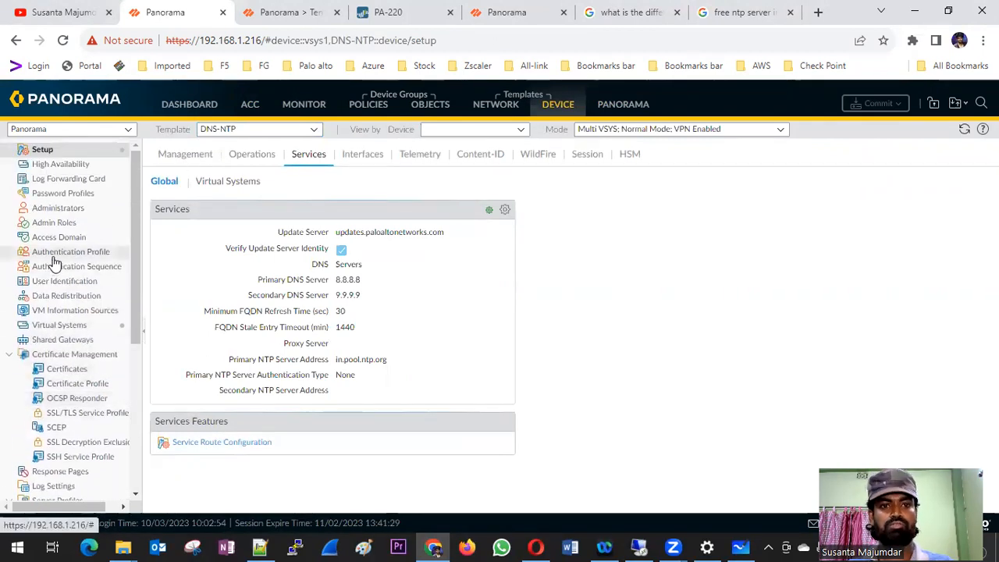
# Switch the device settings view from the DNS-NTP template to Kolkata-Template
pyautogui.click(312, 130)
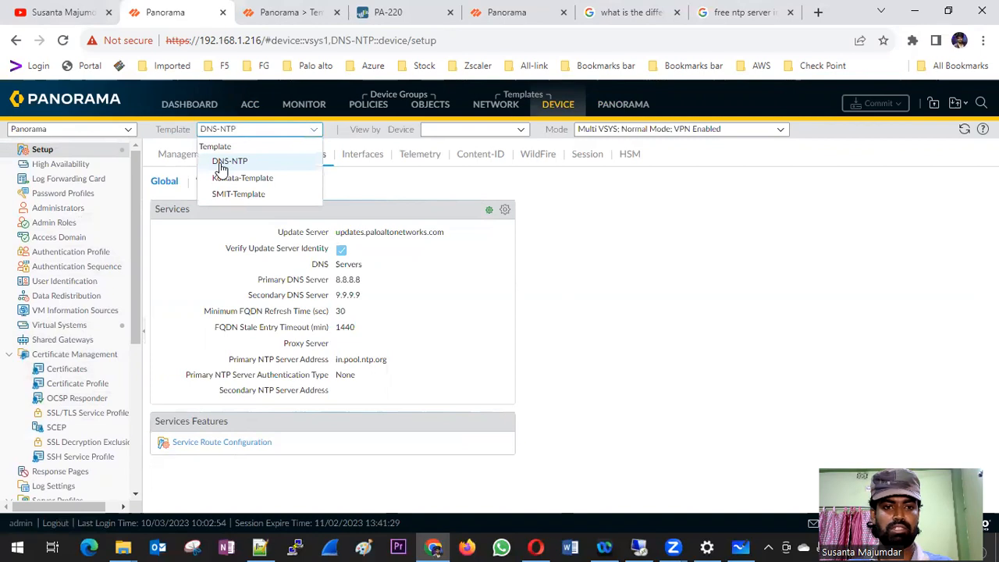
pyautogui.click(220, 167)
pyautogui.click(312, 131)
pyautogui.click(226, 179)
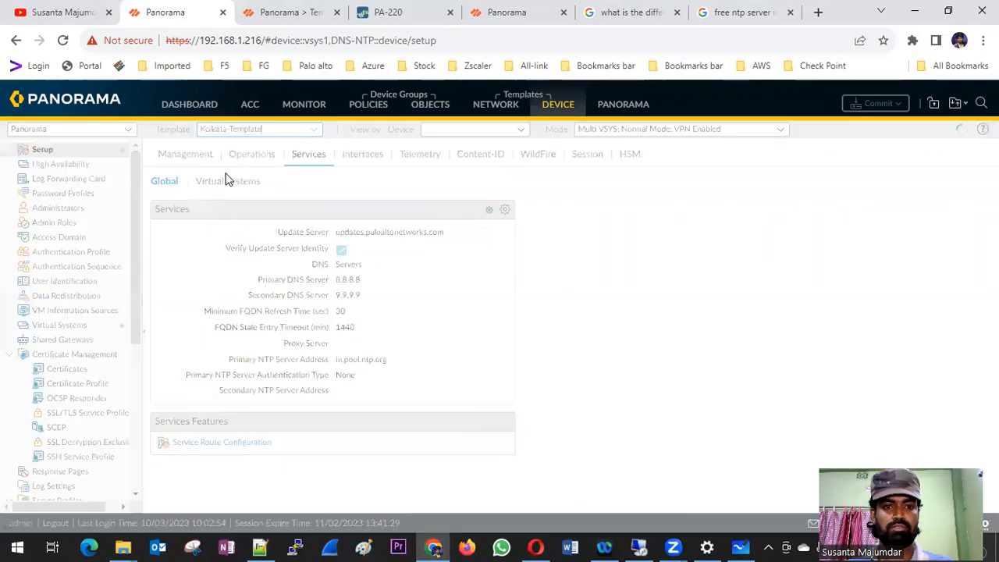